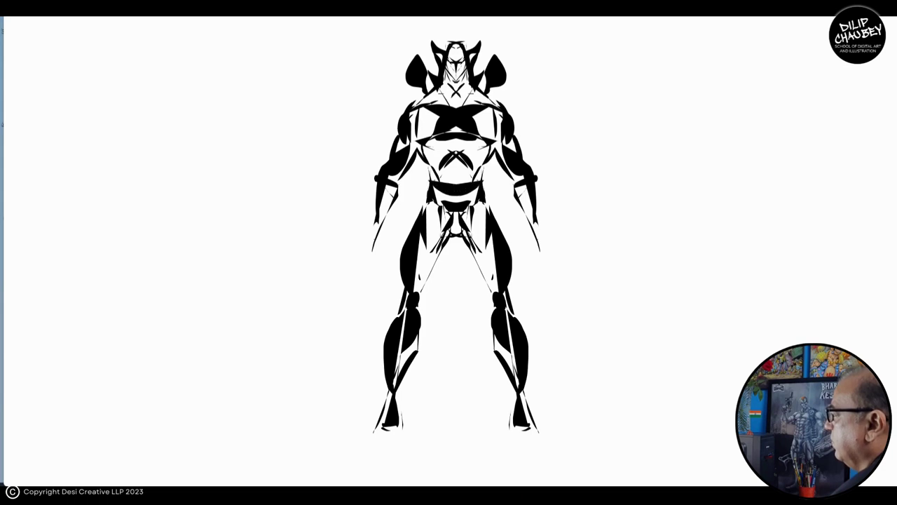
Export the horned figure as a JPG named "bad guy 01" in the Segment 3 Character design folder.
mouse_move(203, 22)
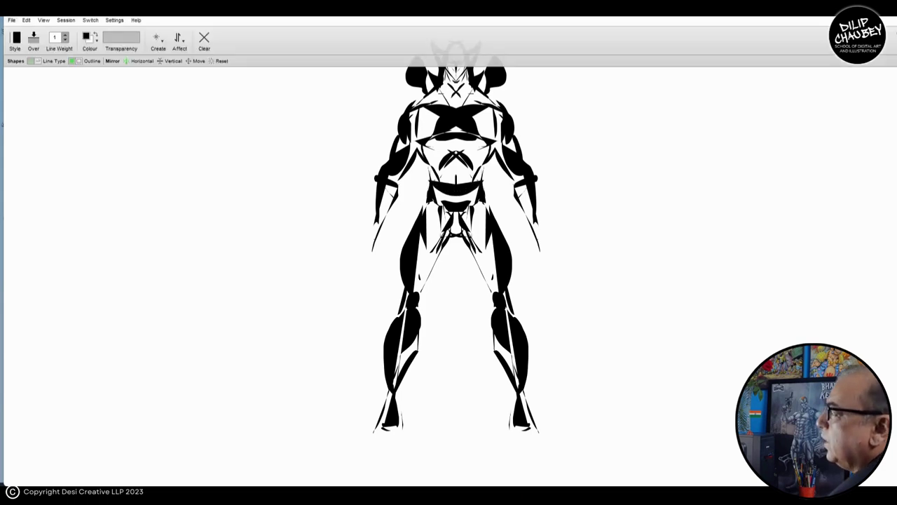
left_click(11, 20)
left_click(28, 48)
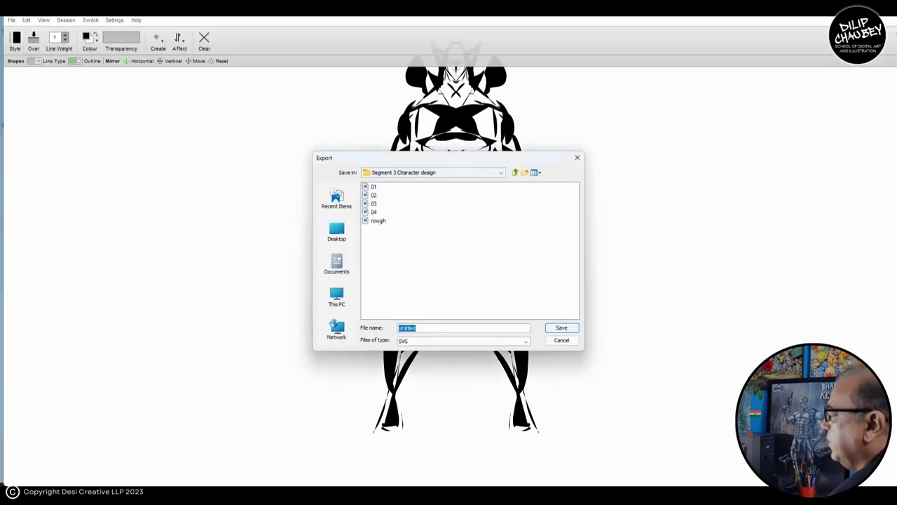
left_click(465, 341)
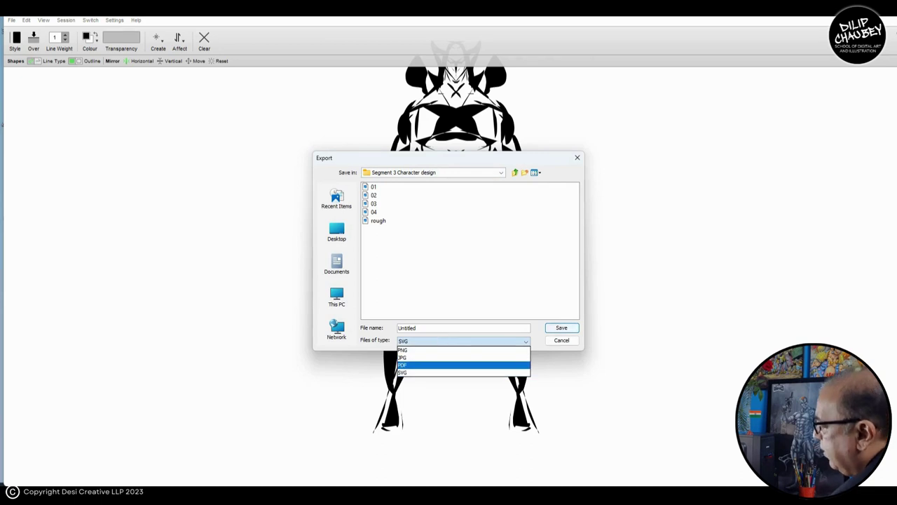
left_click(464, 358)
left_click_drag(419, 328, 398, 327)
type("bad ")
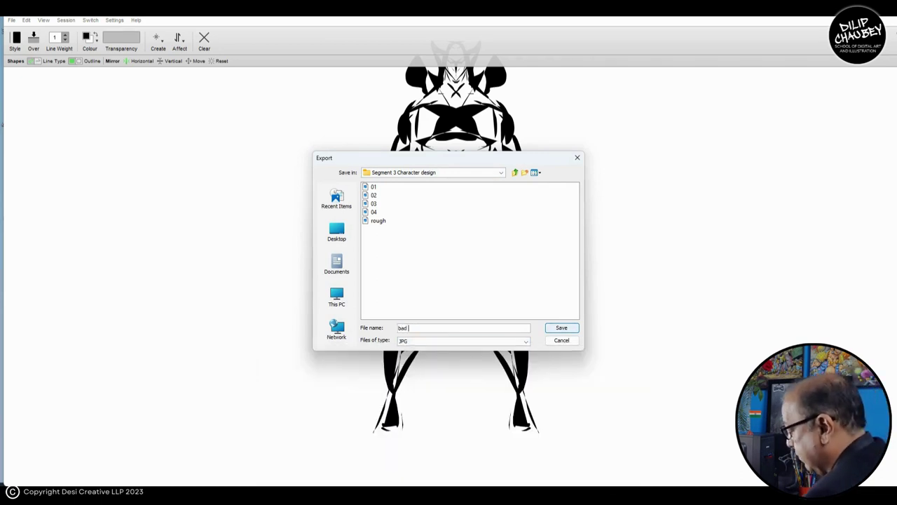
type("guy 01")
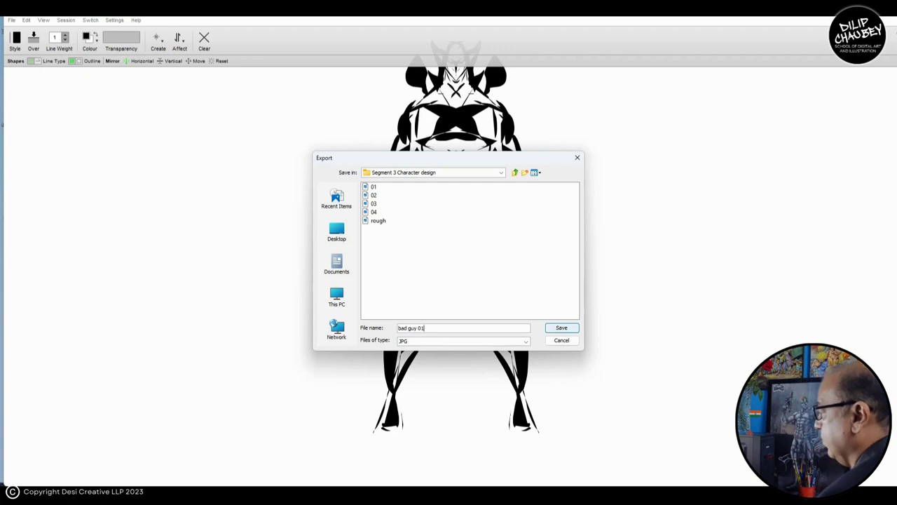
key("Return")
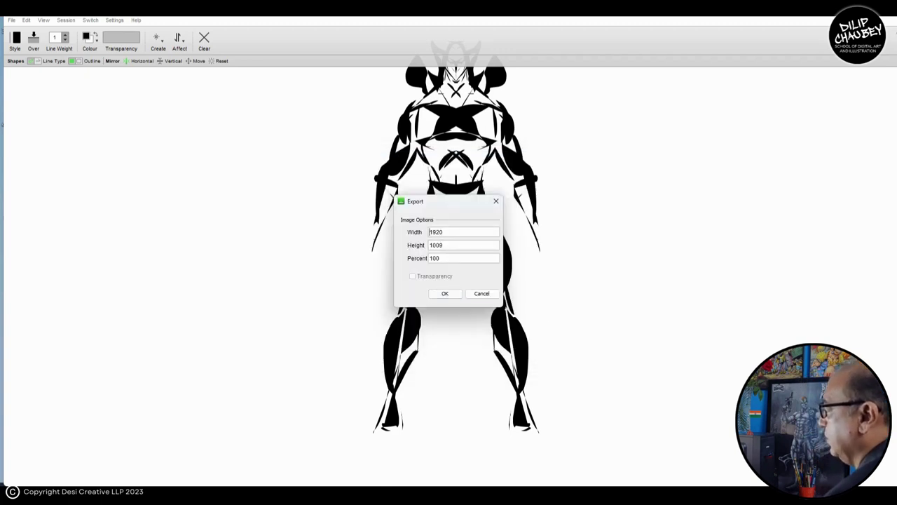
Set the exported image's scale to 300 percent and complete the export.
double_click(435, 258)
type("300")
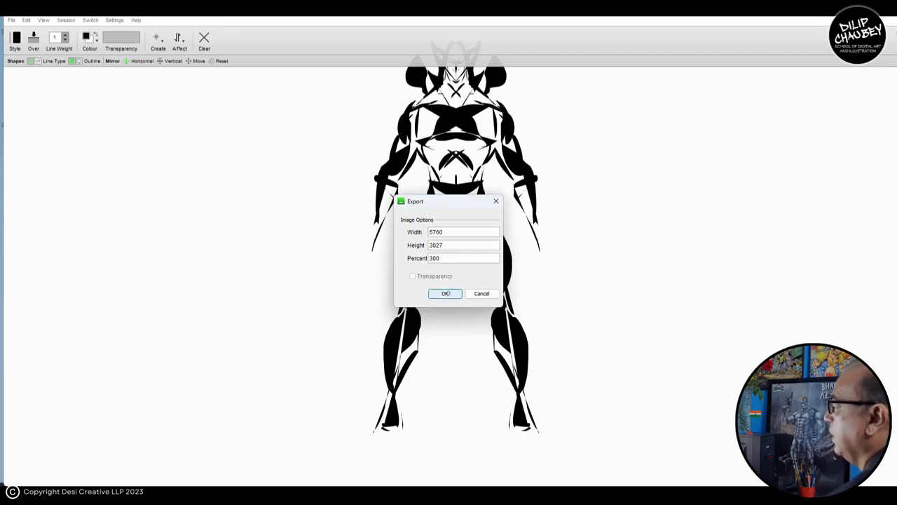
left_click(445, 293)
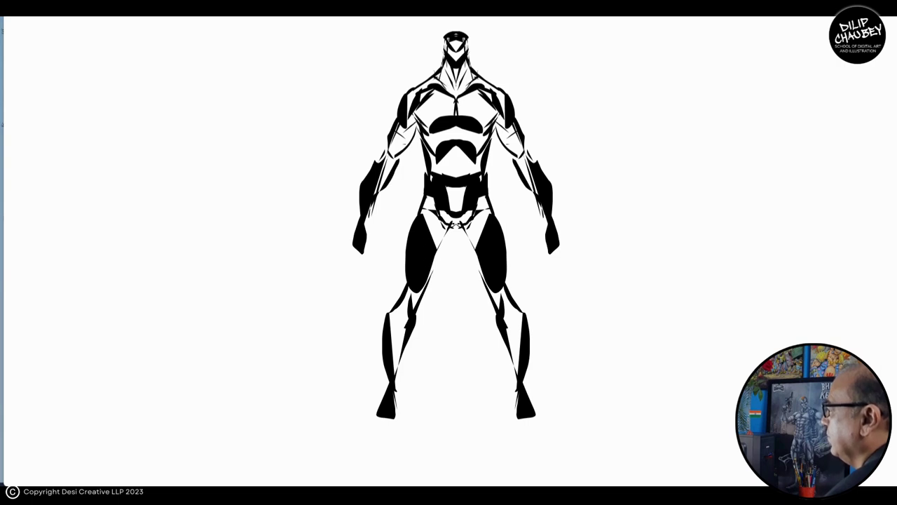
Export the belted figure in SVG format under the name "bad guy 02.jpg", based on the existing "bad guy 01" file name.
mouse_move(203, 35)
left_click(12, 20)
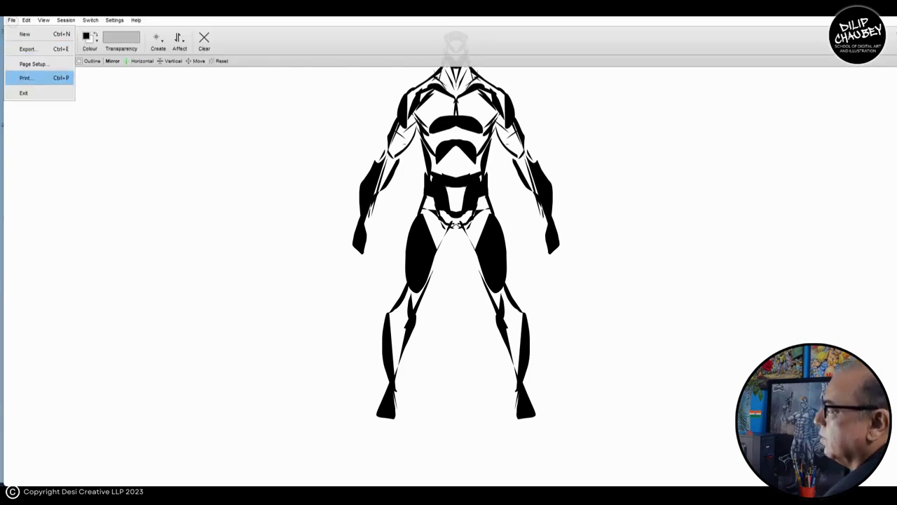
left_click(28, 49)
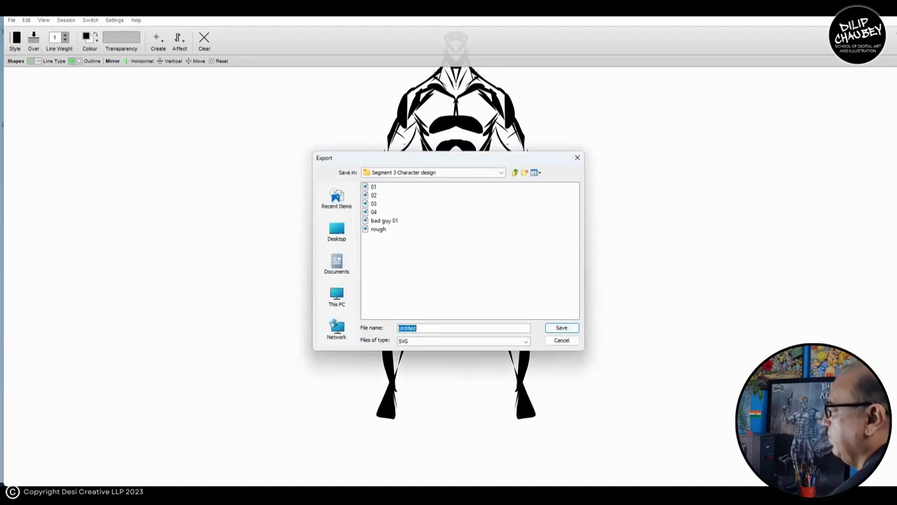
left_click(385, 221)
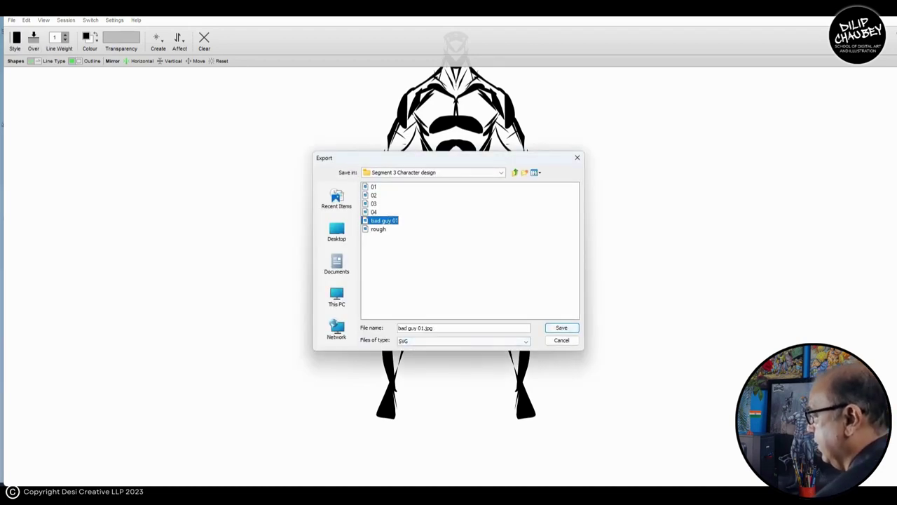
left_click(430, 328)
left_click(422, 328)
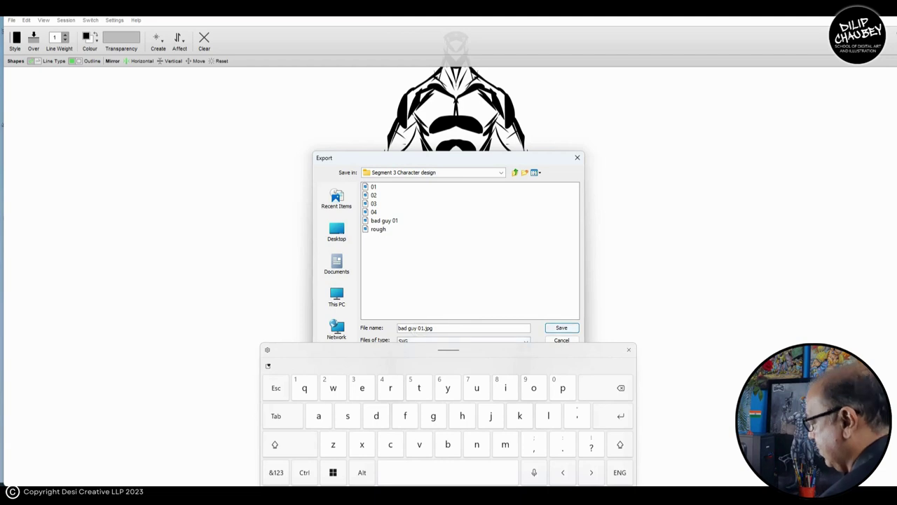
key("BackSpace")
type("2")
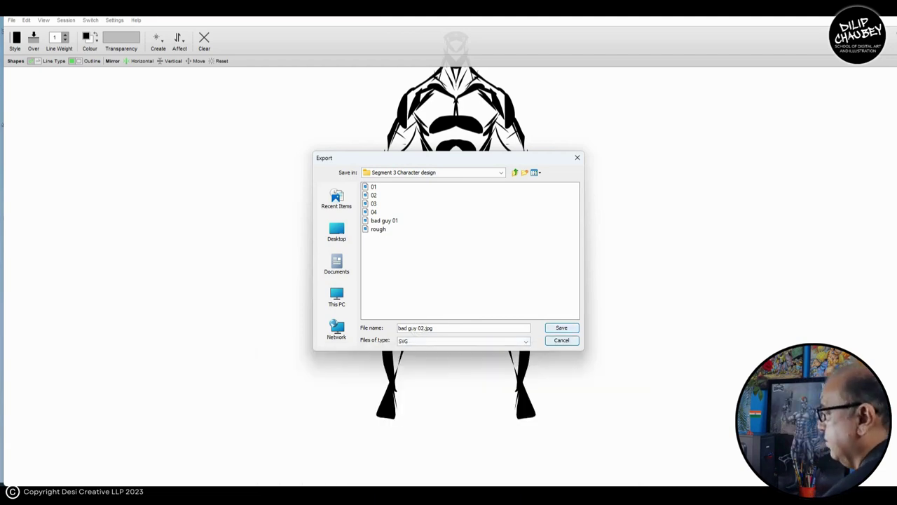
key("Return")
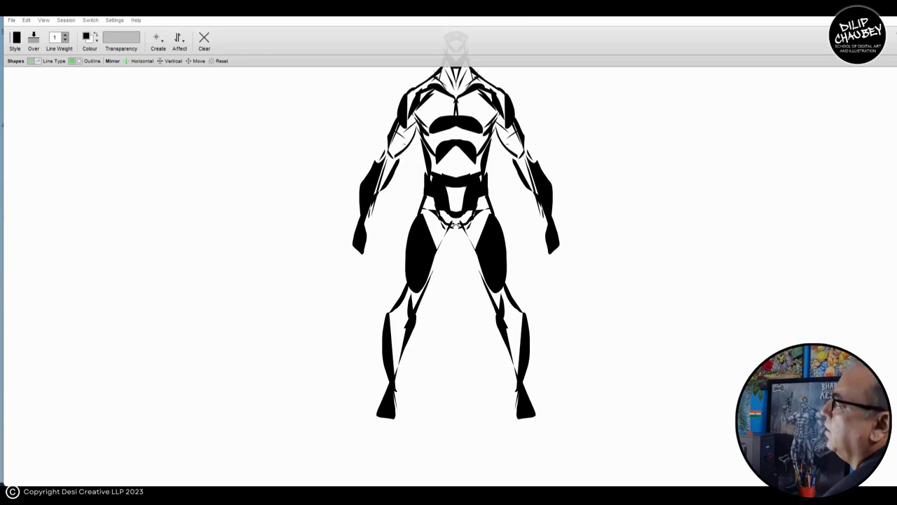
Export the belted figure again, this time with the JPG file type and the name "bad guy 02.jpg".
left_click(12, 21)
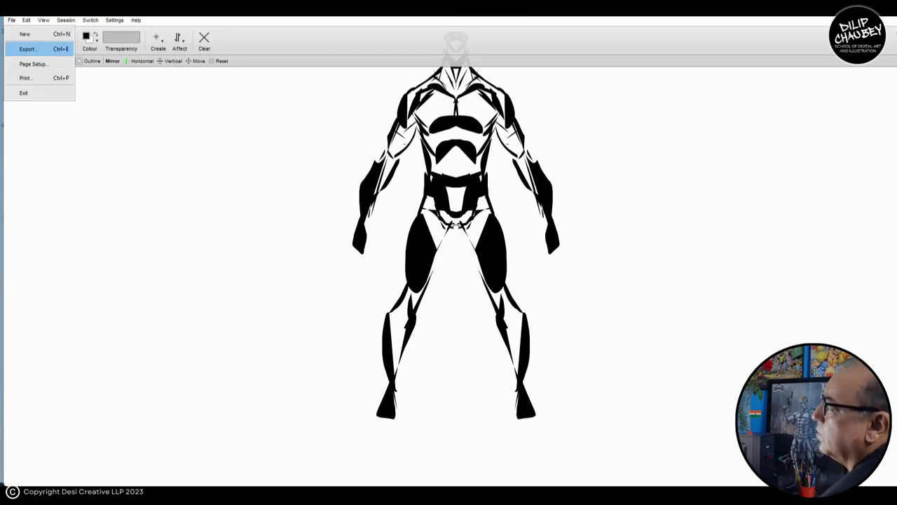
left_click(28, 49)
left_click(390, 229)
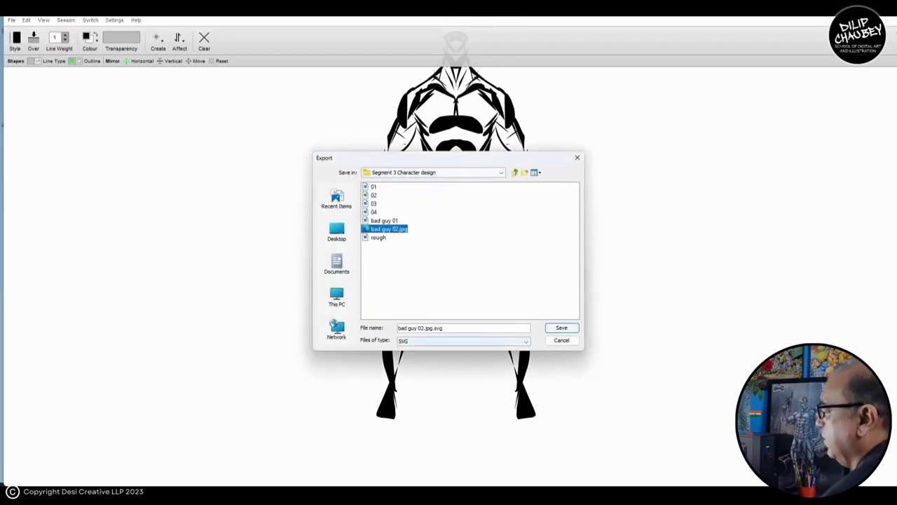
left_click(462, 340)
left_click(418, 357)
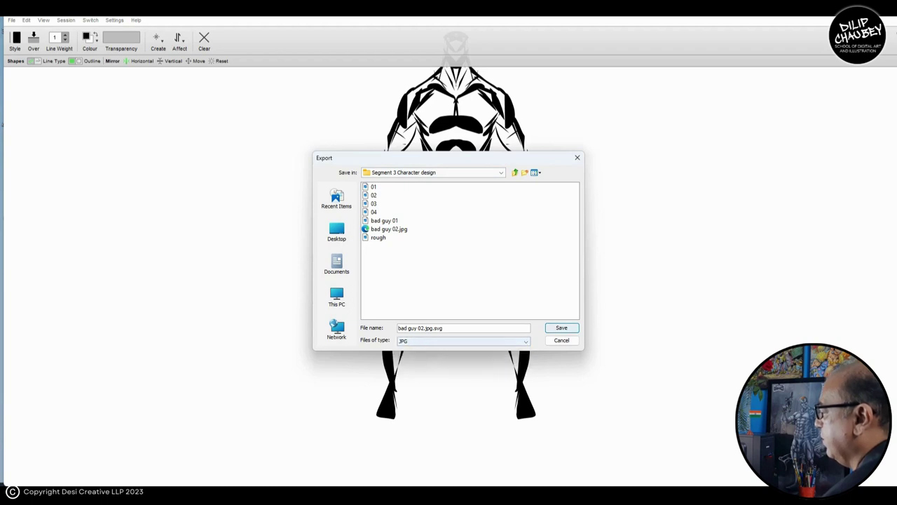
left_click(456, 328)
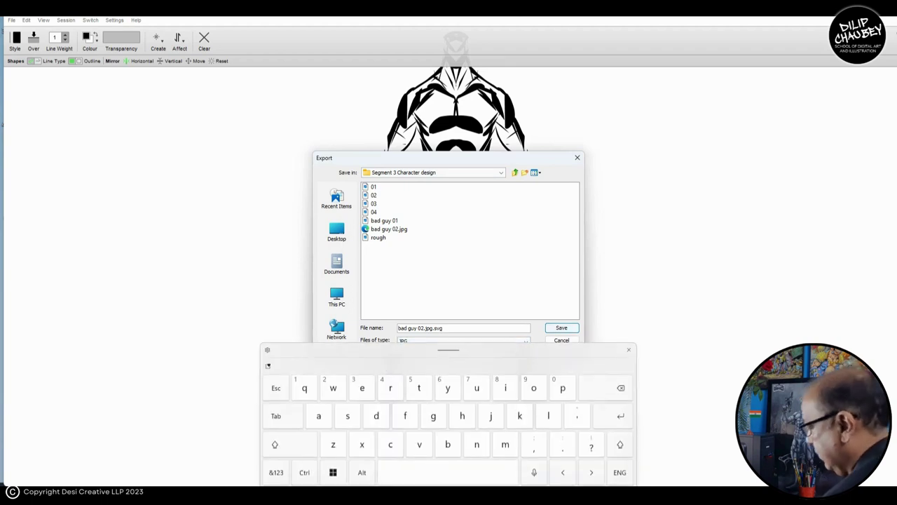
key("BackSpace")
key("BackSpace")
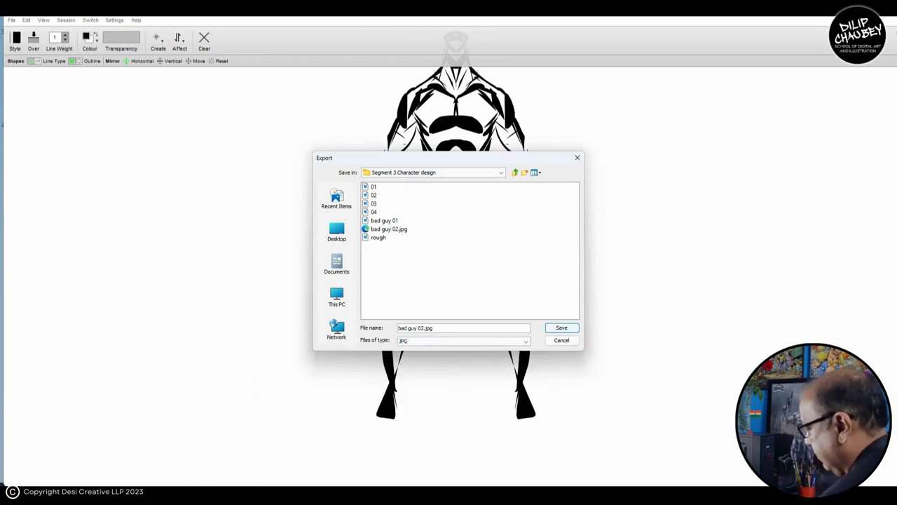
key("Return")
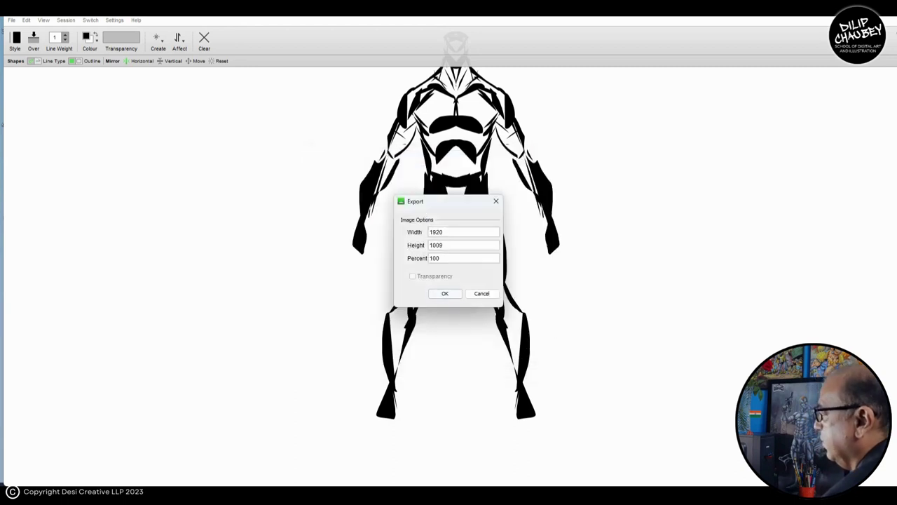
Set the scale of the second figure's JPG to 300 percent and complete its export.
double_click(433, 258)
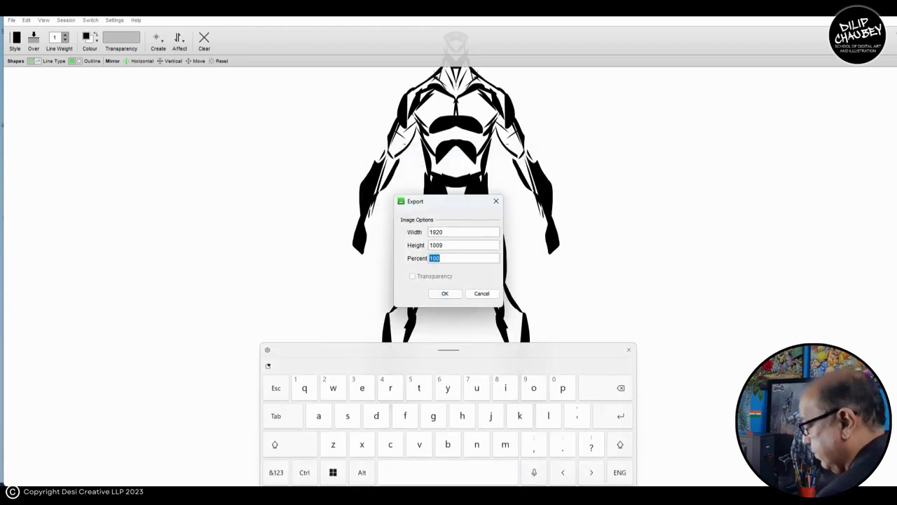
type("300")
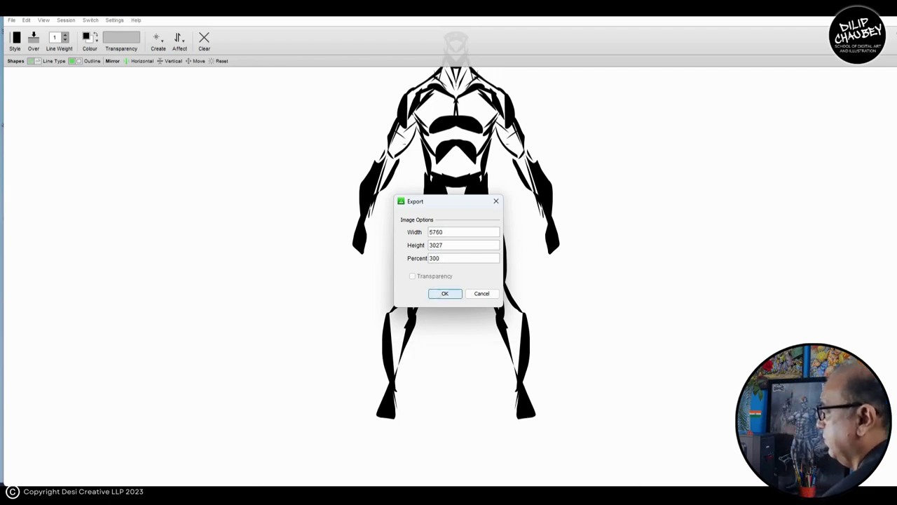
key("Return")
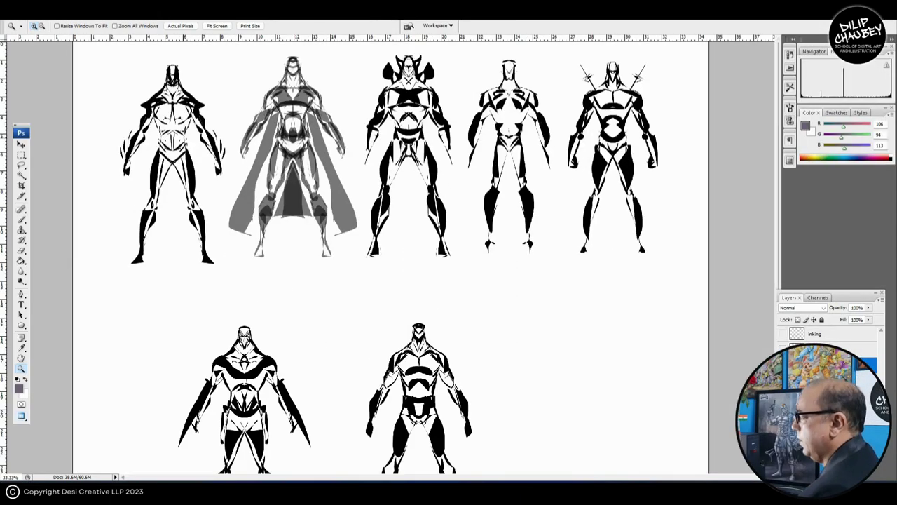
Examine the character silhouettes close up, first across the upper row and then the two figures in the lower row.
left_click(293, 134)
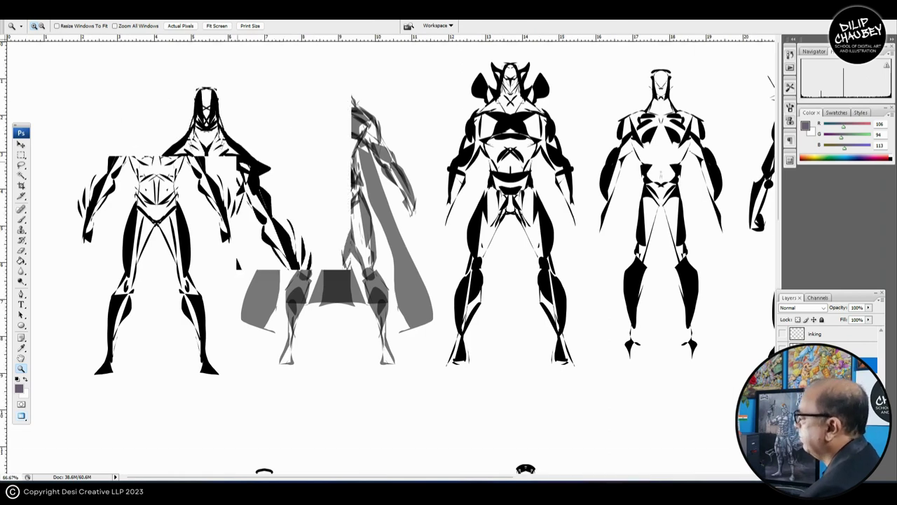
key("ctrl+plus")
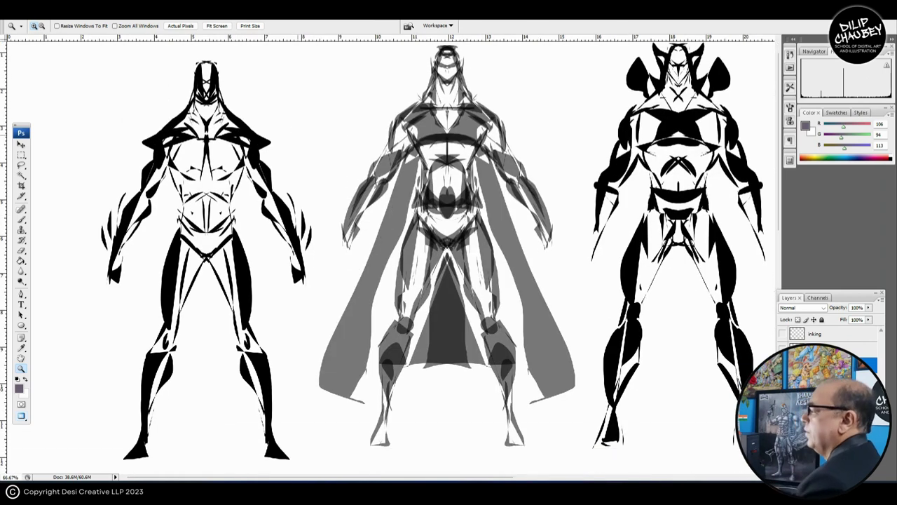
left_click_drag(518, 193, 266, 209)
scroll(392, 252, "right", 8)
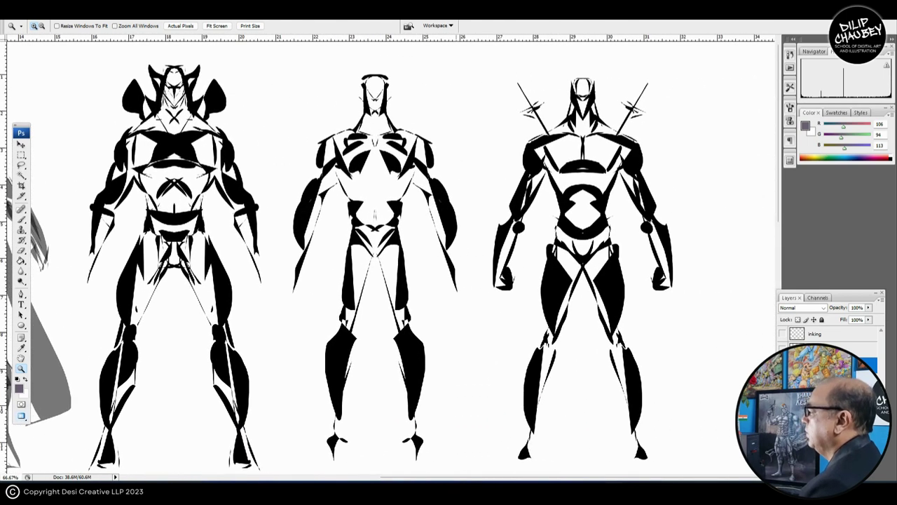
scroll(392, 252, "down", 10)
scroll(392, 252, "left", 6)
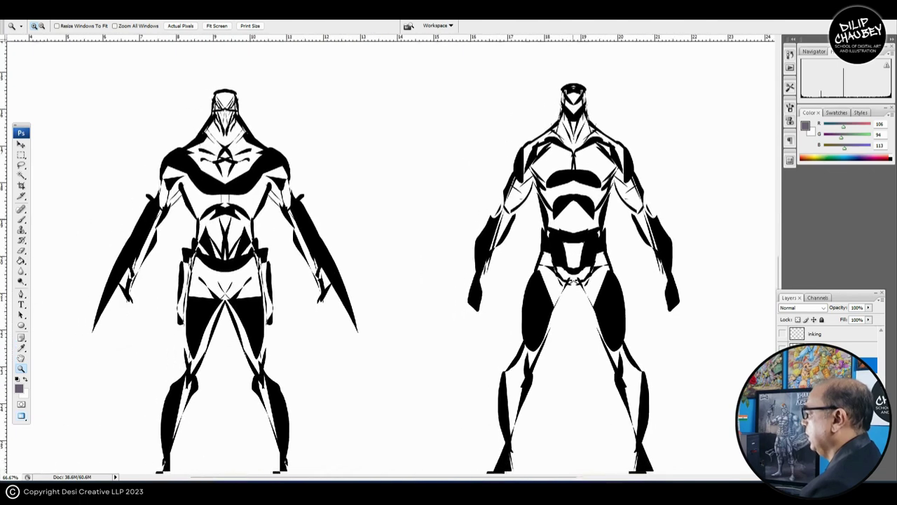
scroll(387, 256, "down", 2)
scroll(387, 255, "left", 1)
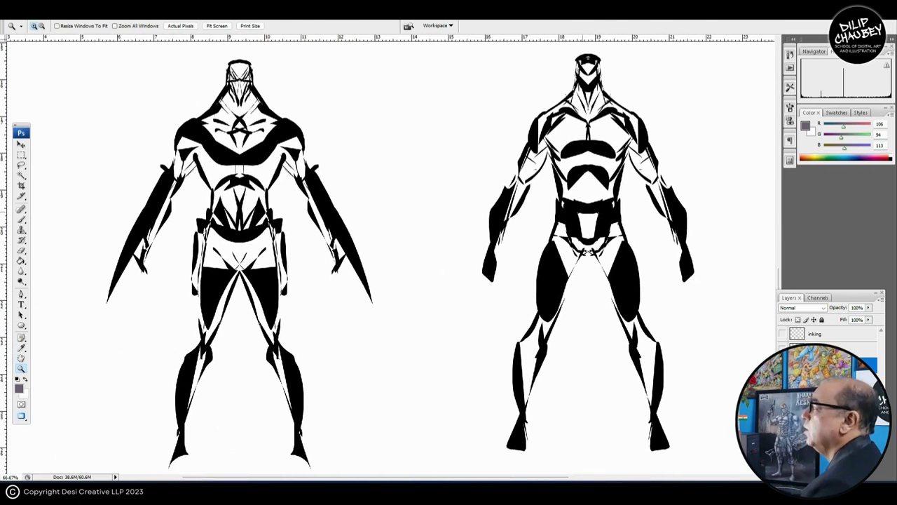
left_click(408, 234, "alt")
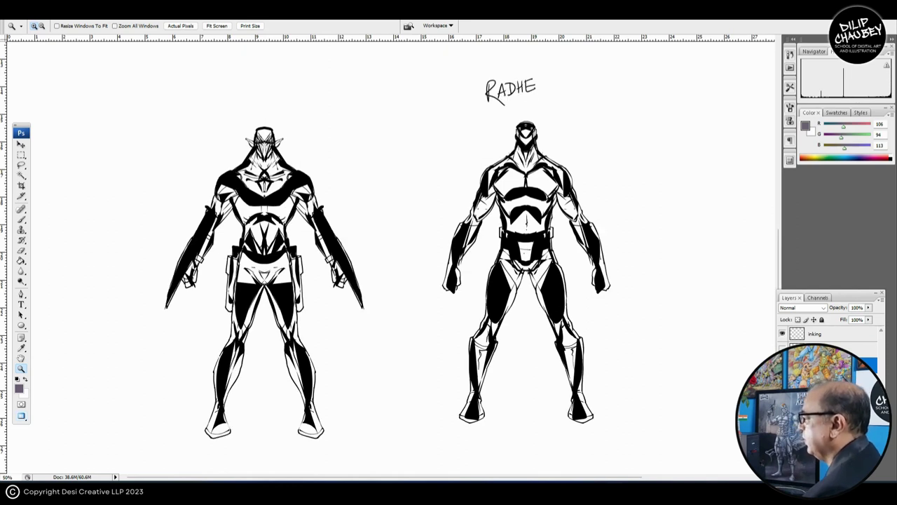
Lower the opacity of the black silhouette layer beneath the inking to 0%.
left_click(868, 307)
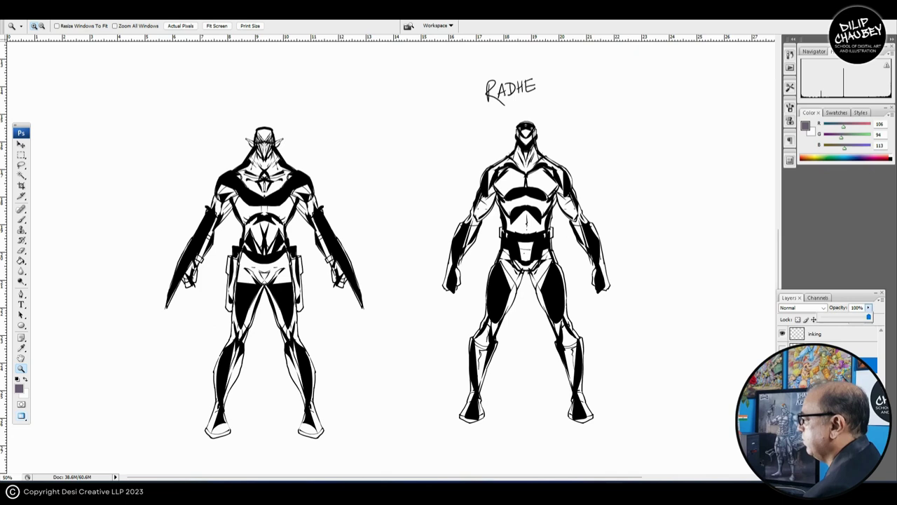
left_click_drag(868, 317, 821, 317)
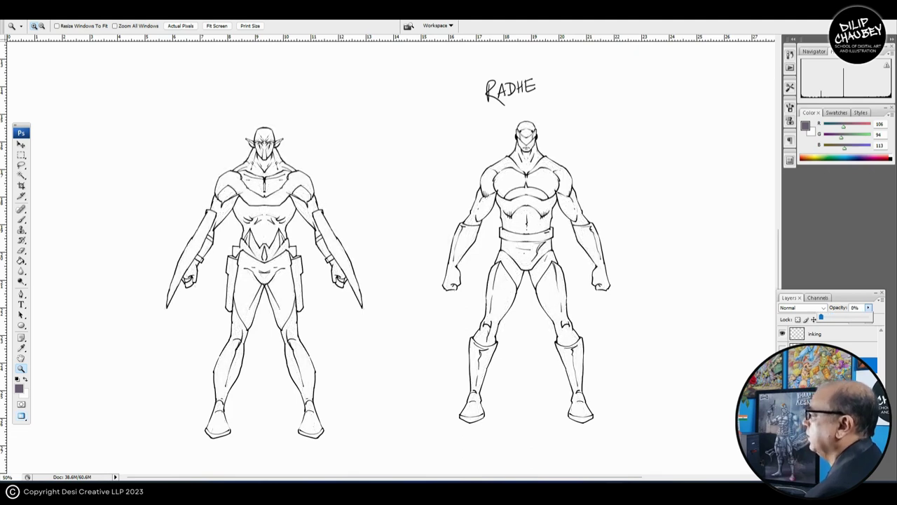
Examine the inked line art of both lower-row figures close up, followed by the coloured Mr Danger and Radhe versions.
left_click(525, 222)
left_click(454, 221)
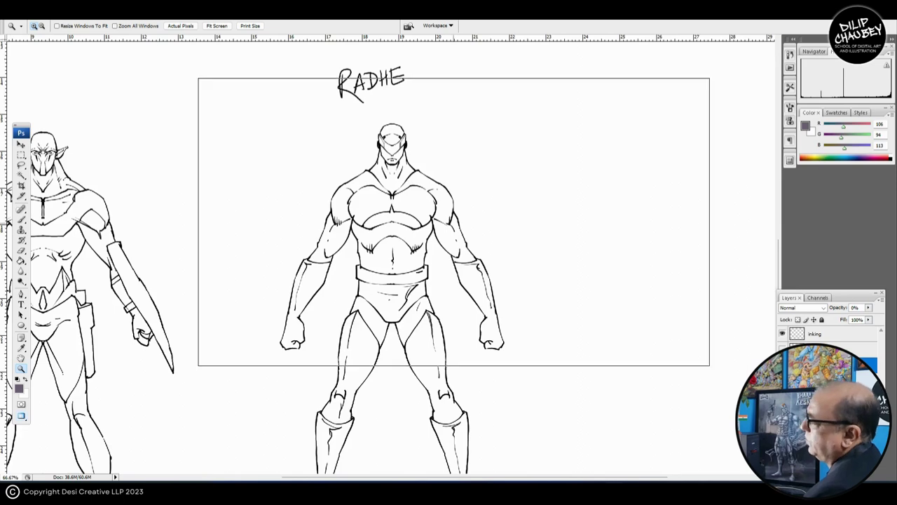
left_click_drag(231, 254, 773, 175)
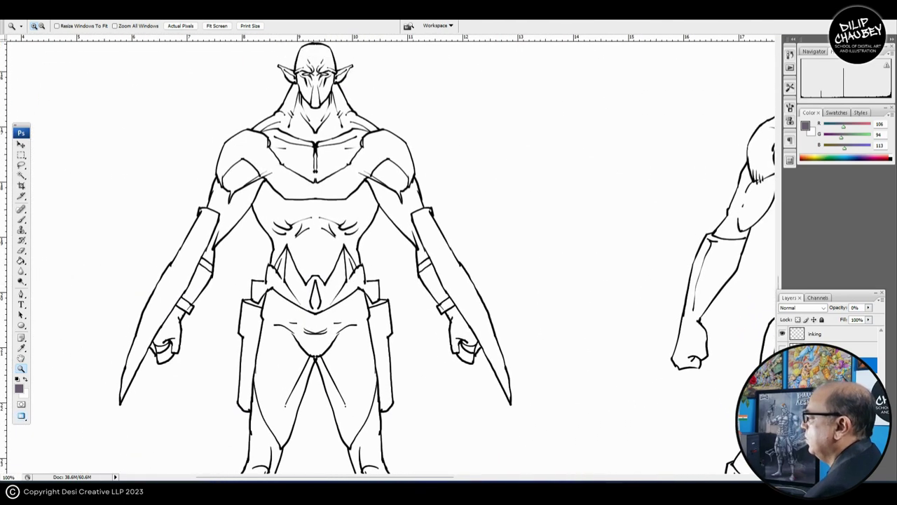
left_click(472, 259, "alt")
left_click(473, 259, "alt")
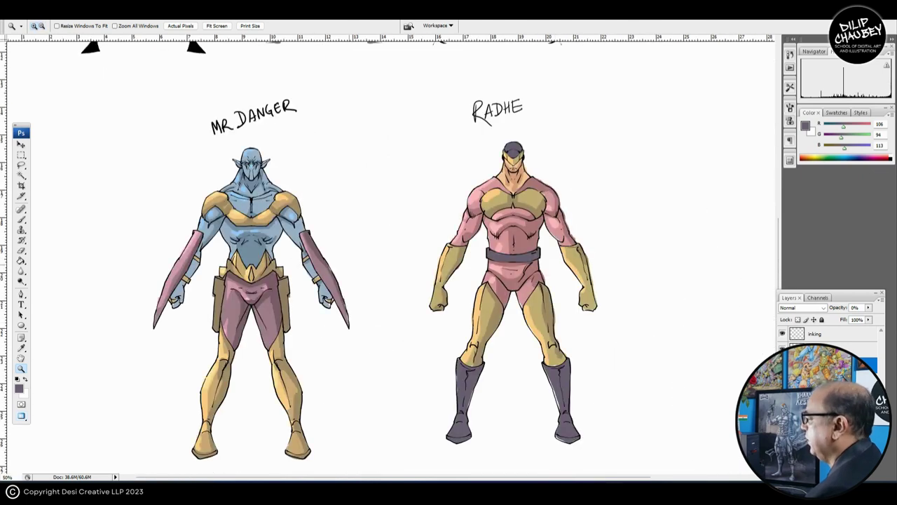
left_click_drag(29, 56, 749, 462)
left_click_drag(439, 294, 441, 269)
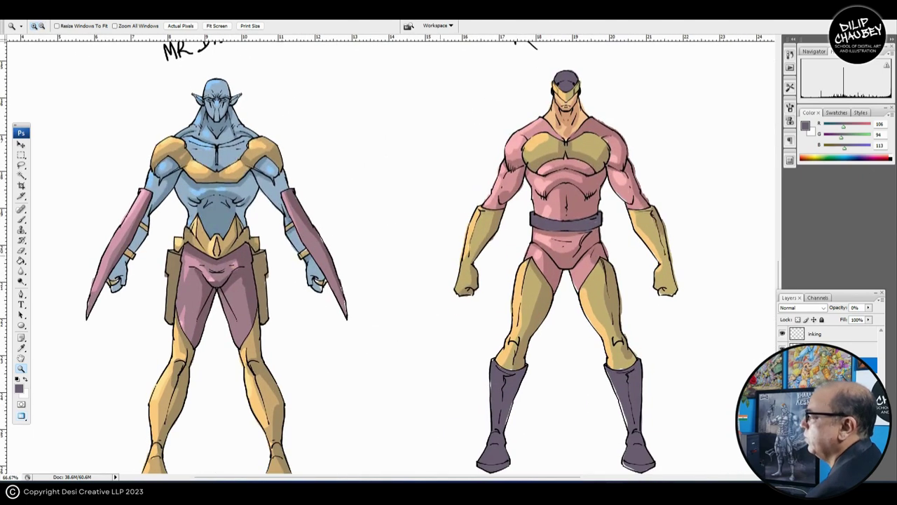
Examine the coloured Mr Danger and Radhe figures close up, from their name captions down to the legs and feet.
left_click_drag(256, 191, 317, 269)
left_click(318, 269)
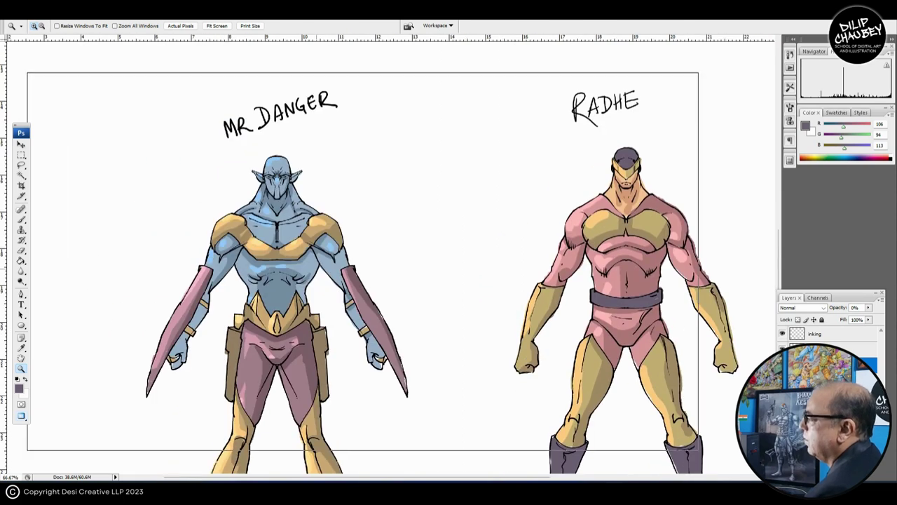
scroll(392, 253, "up", 3)
left_click_drag(575, 280, 203, 194)
left_click_drag(341, 245, 414, 222)
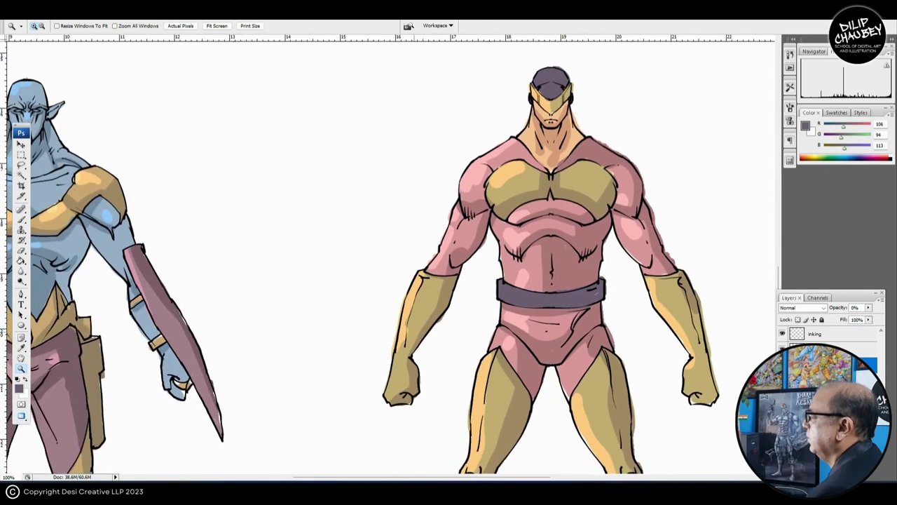
scroll(393, 252, "left", 9)
scroll(393, 253, "down", 9)
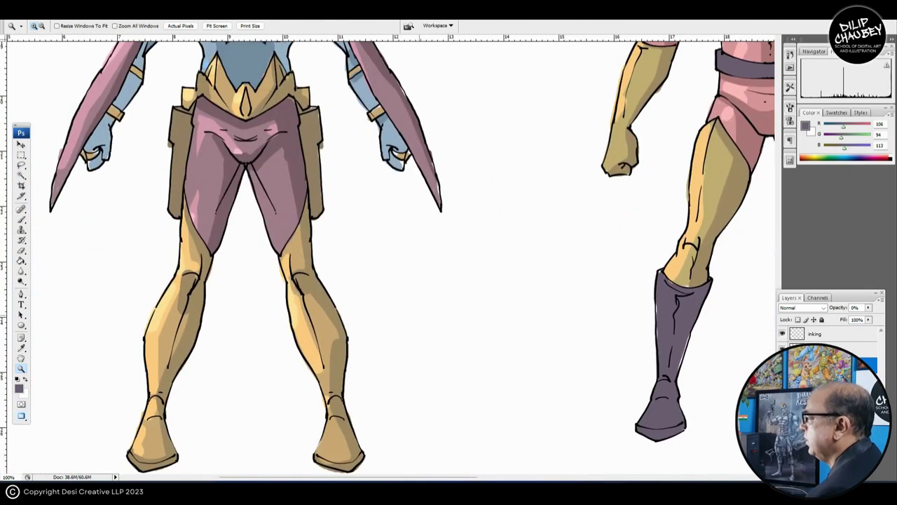
left_click_drag(420, 140, 349, 461)
left_click(408, 271, "alt")
left_click_drag(408, 271, 488, 125)
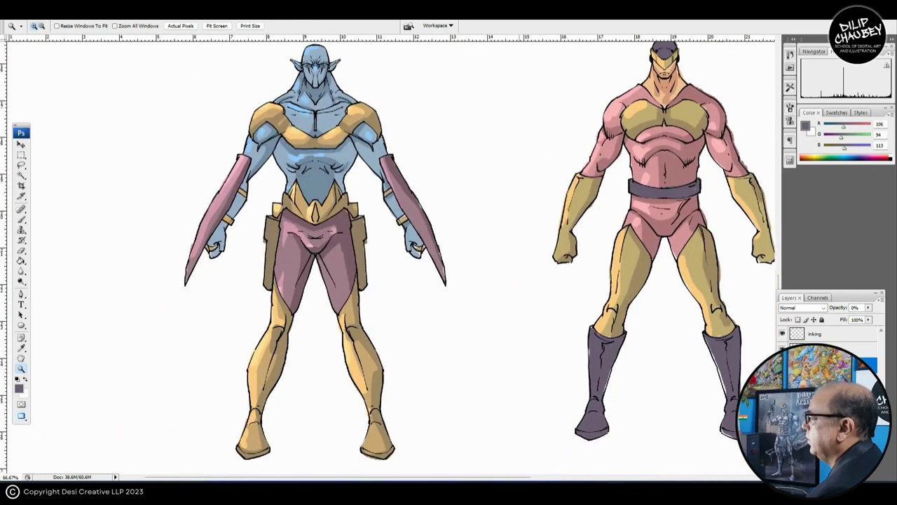
scroll(393, 252, "right", 2)
scroll(393, 252, "up", 1)
left_click_drag(421, 256, 423, 253)
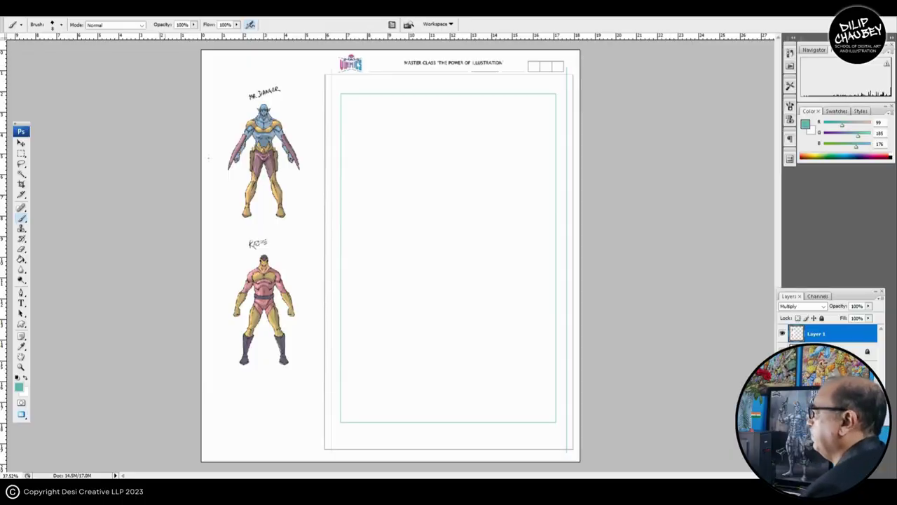
Add a new layer to the comic page template and set the brush colour to black.
key("z")
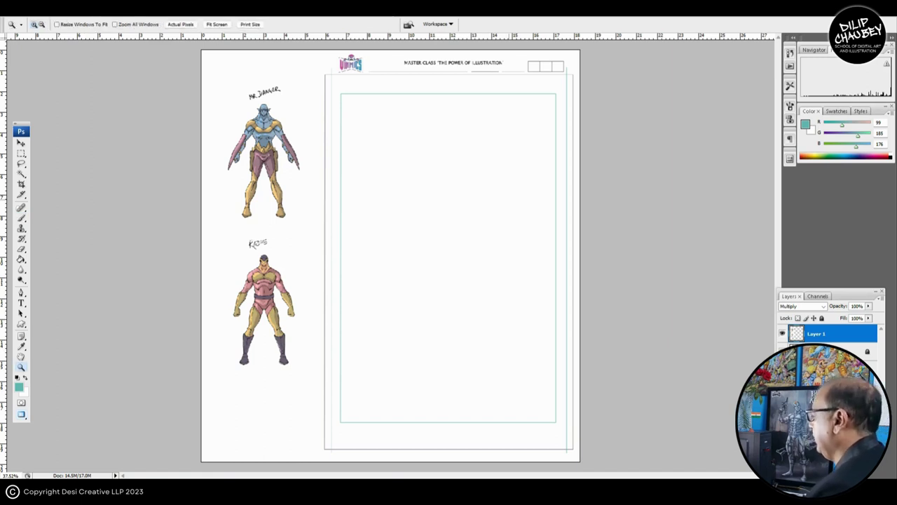
left_click_drag(272, 48, 600, 410)
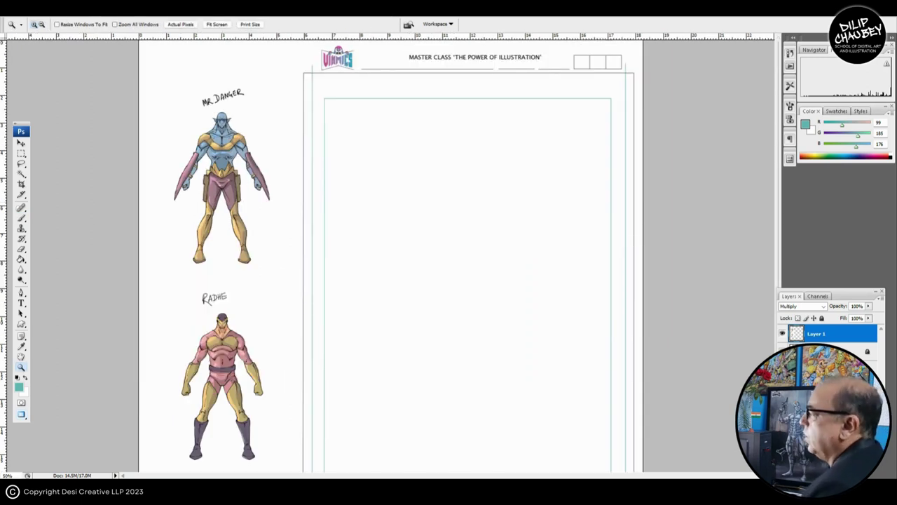
key("ctrl+shift+alt+n")
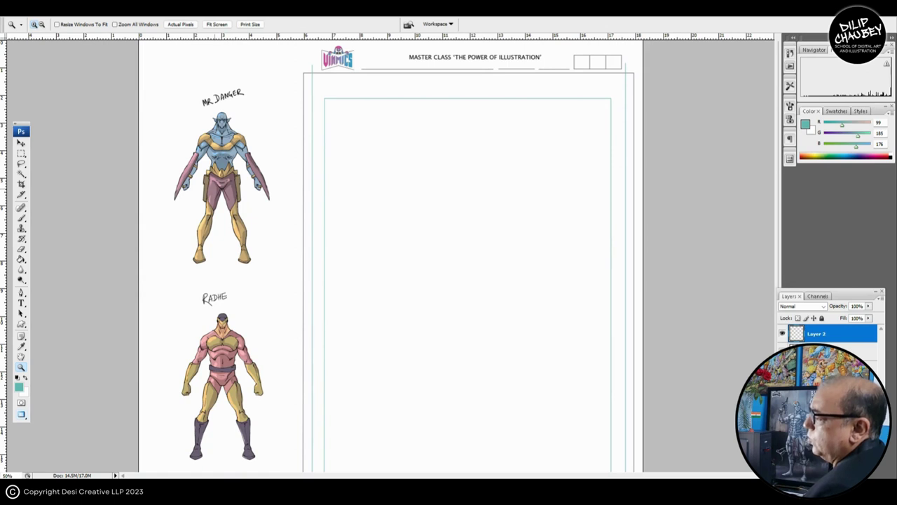
scroll(463, 253, "down", 2)
key("b")
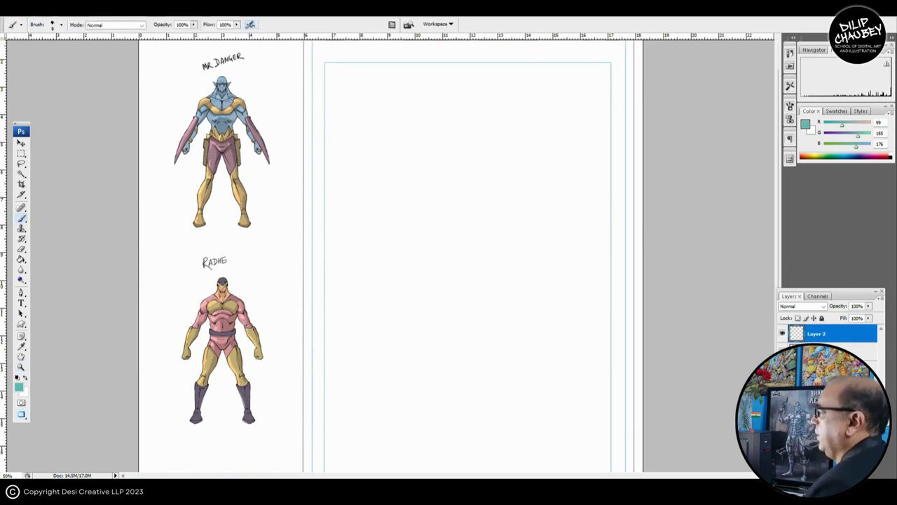
key("d")
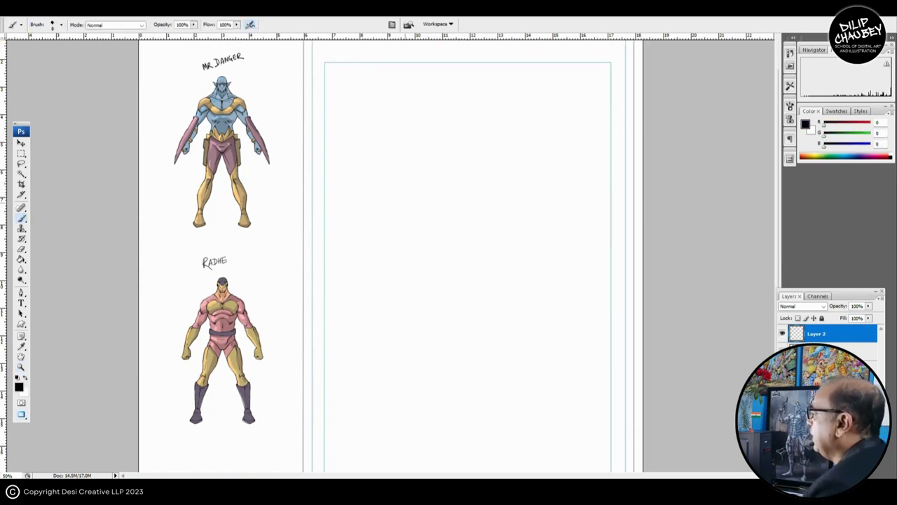
scroll(463, 252, "up", 2)
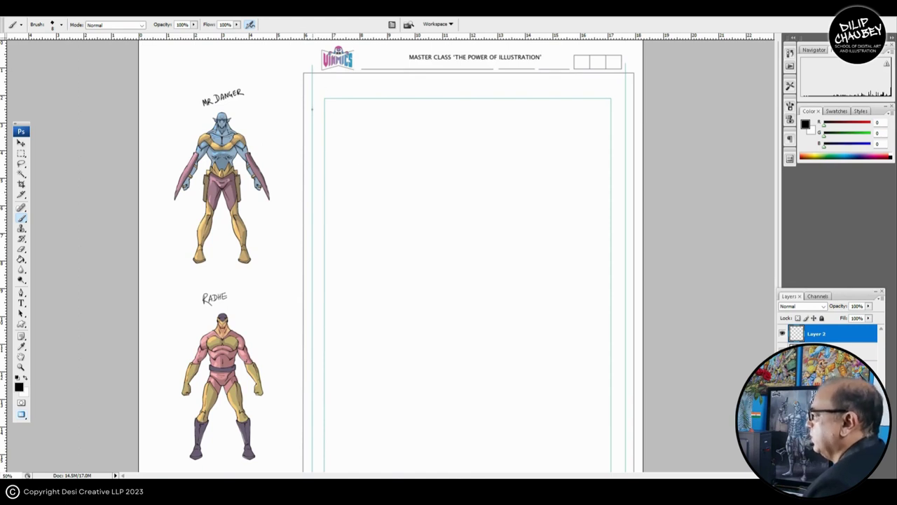
scroll(329, 87, "down", 1)
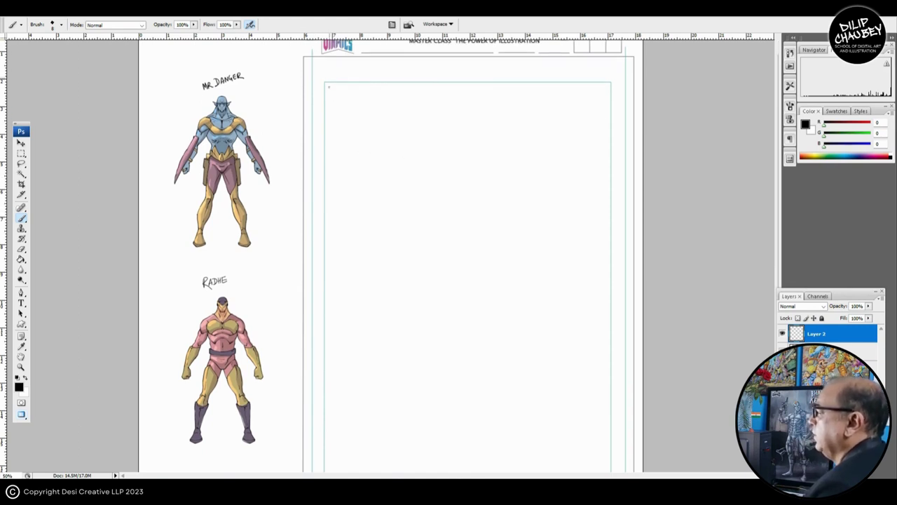
scroll(385, 195, "up", 1)
scroll(385, 194, "down", 1)
scroll(385, 195, "up", 1)
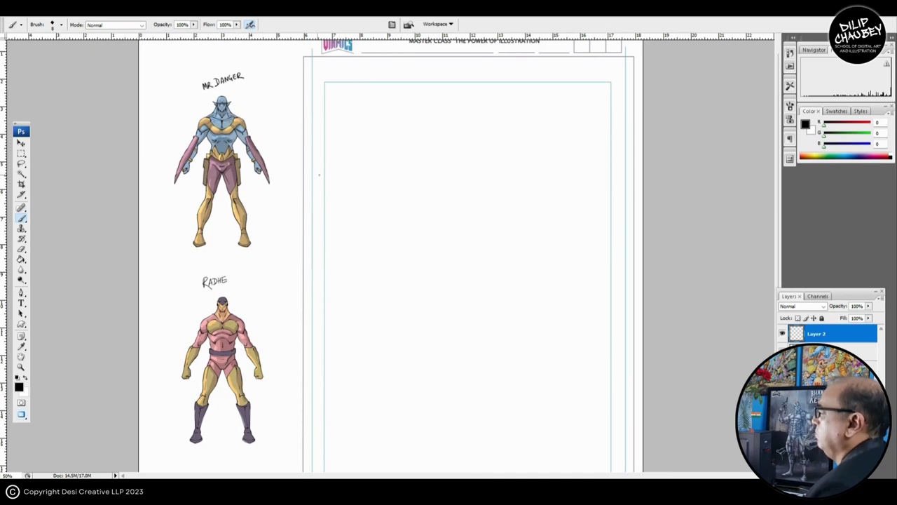
Sketch a horizontal border beneath the first comic panel and a large foreground figure with one arm extended sideways.
left_click_drag(317, 175, 473, 174)
left_click_drag(354, 175, 628, 171)
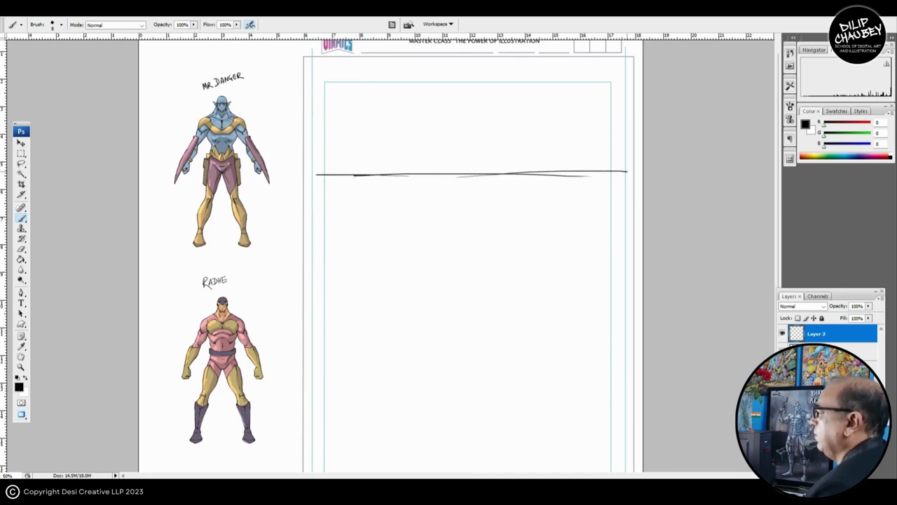
mouse_move(386, 99)
left_mouse_down()
mouse_move(379, 91)
mouse_move(394, 110)
mouse_move(370, 113)
mouse_move(364, 129)
mouse_move(368, 149)
left_mouse_up()
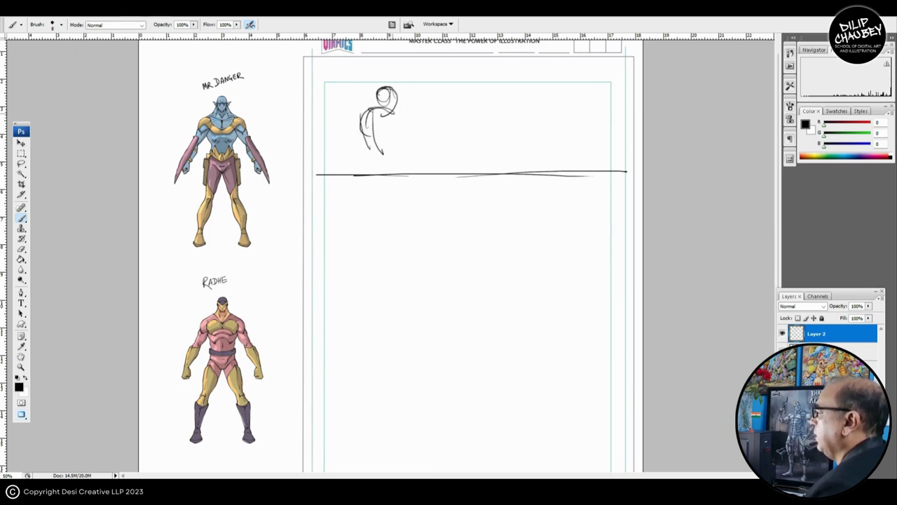
left_click_drag(387, 114, 491, 120)
mouse_move(440, 109)
left_mouse_down()
mouse_move(496, 116)
mouse_move(449, 117)
mouse_move(367, 155)
mouse_move(366, 176)
mouse_move(409, 145)
mouse_move(405, 174)
left_mouse_up()
Sketch a ground line and a small distant standing figure opposite the large figure in the first panel.
mouse_move(379, 123)
left_mouse_down()
mouse_move(380, 165)
mouse_move(596, 156)
left_mouse_up()
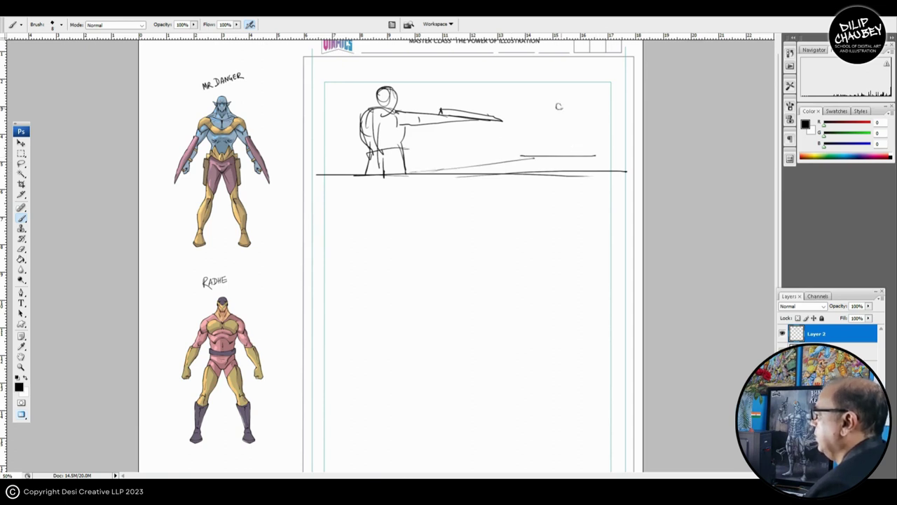
left_click_drag(558, 108, 553, 122)
left_click_drag(555, 111, 551, 148)
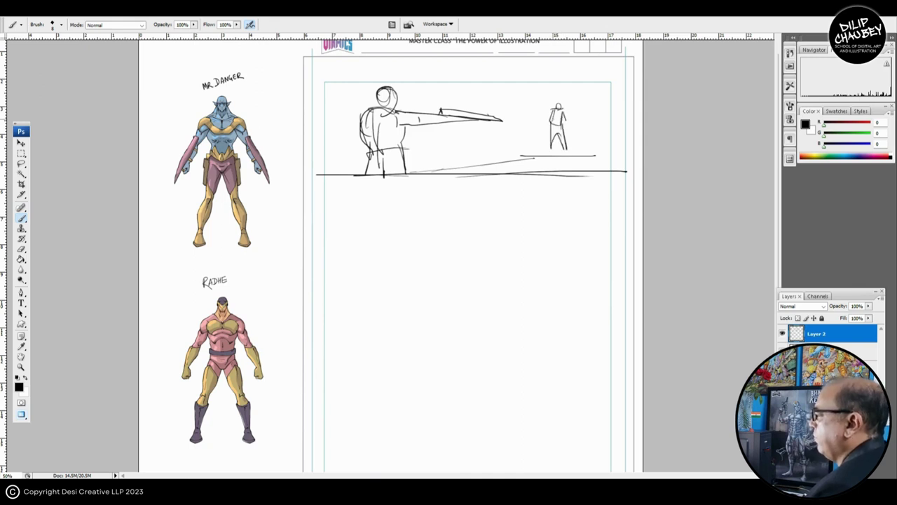
Rough in the second row's left panel with a base line, a side line, a head and a raised arm crossing concentric circles.
scroll(361, 224, "down", 3)
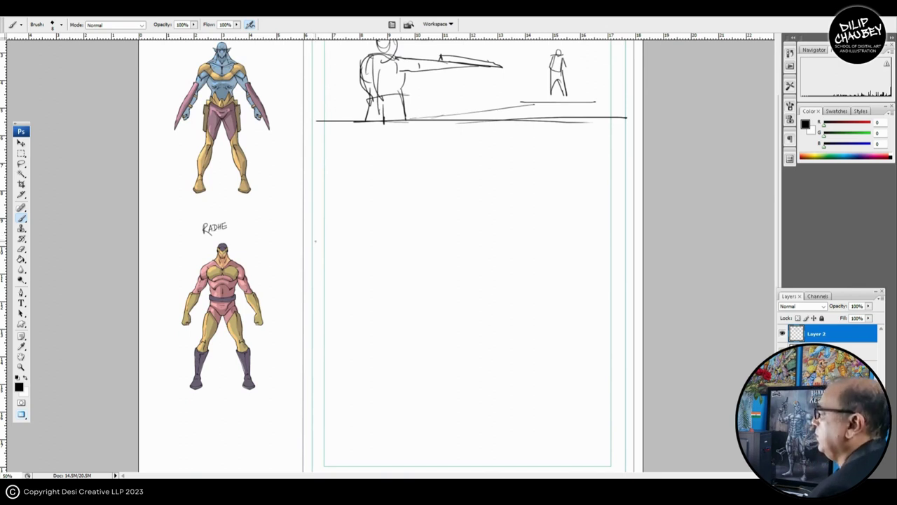
left_click_drag(315, 239, 424, 236)
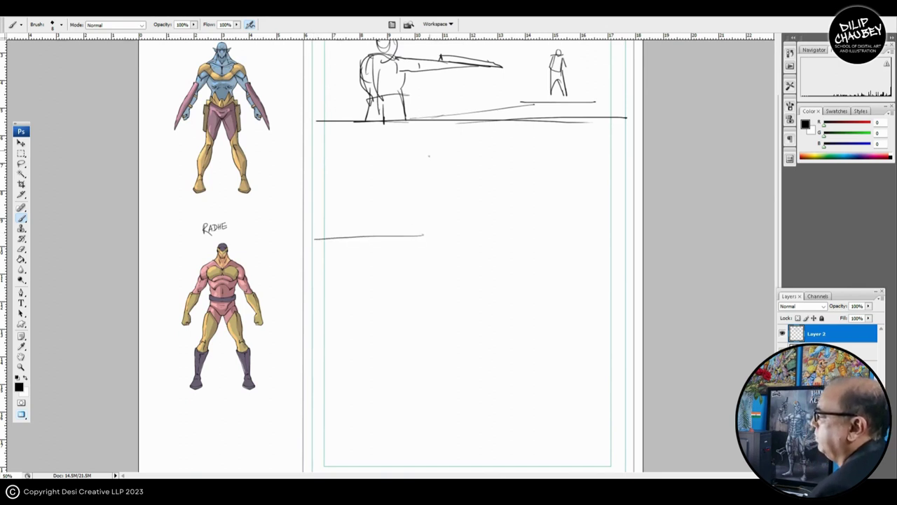
scroll(358, 207, "up", 2)
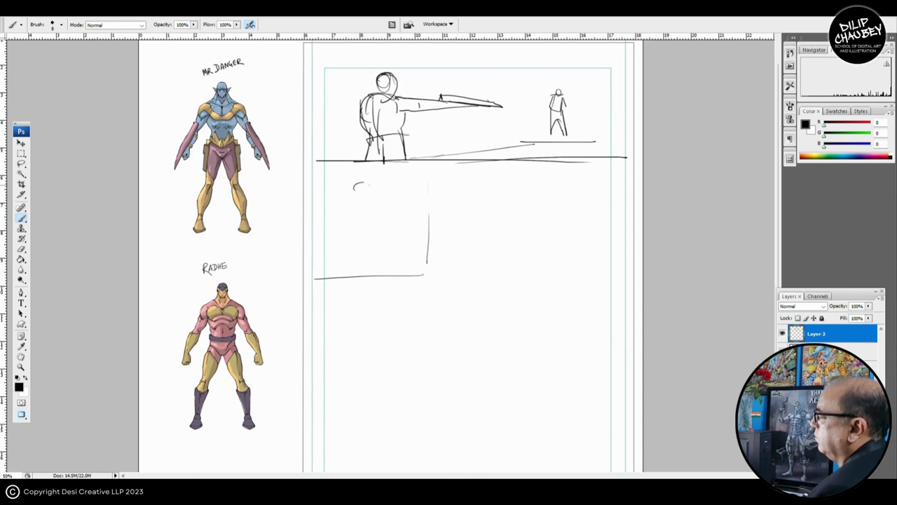
mouse_move(367, 190)
left_mouse_down()
mouse_move(358, 204)
mouse_move(387, 201)
mouse_move(433, 177)
mouse_move(387, 199)
left_mouse_up()
mouse_move(425, 167)
left_mouse_down()
mouse_move(417, 183)
mouse_move(488, 159)
left_mouse_up()
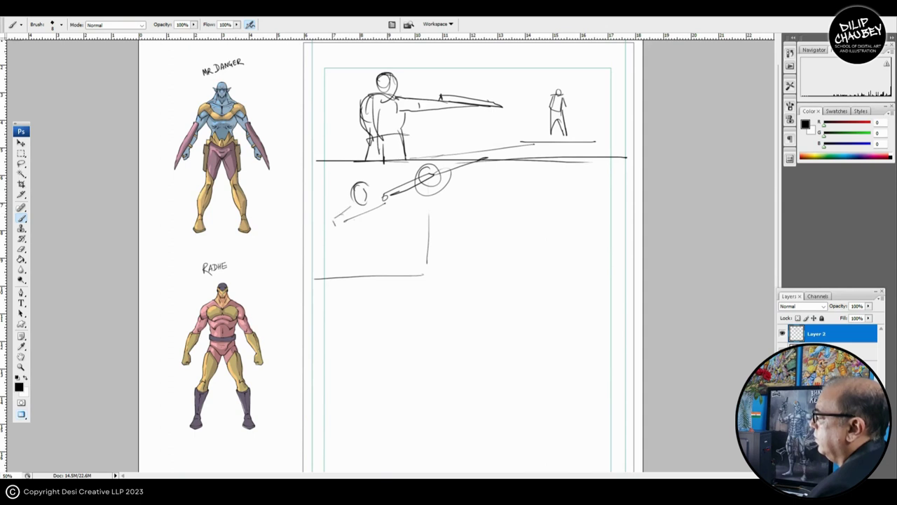
Sketch the shoulders and torso of the raised-arm figure and draw a vertical divider beside its panel.
left_click_drag(336, 223, 352, 262)
mouse_move(338, 219)
left_mouse_down()
mouse_move(352, 261)
mouse_move(377, 207)
left_mouse_up()
mouse_move(384, 207)
left_mouse_down()
mouse_move(390, 254)
mouse_move(379, 268)
mouse_move(387, 245)
mouse_move(357, 278)
left_mouse_up()
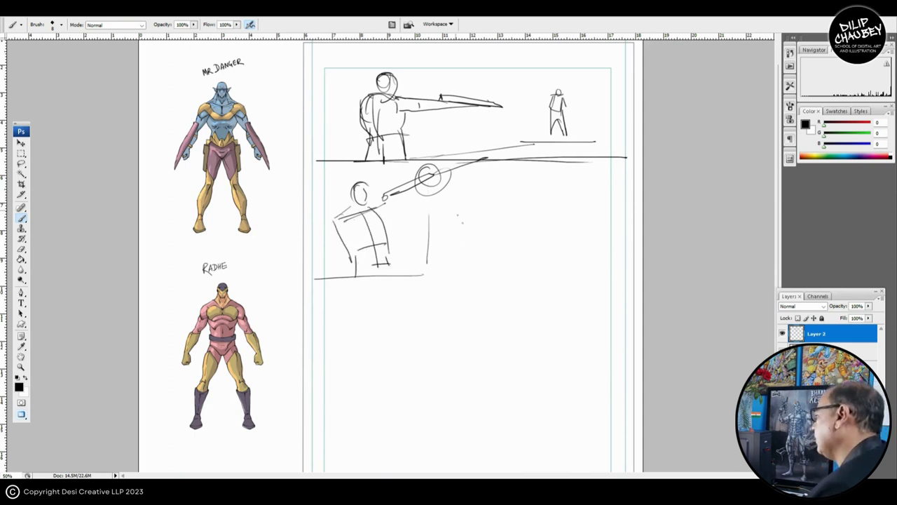
left_click_drag(453, 158, 458, 254)
left_click_drag(453, 194, 450, 285)
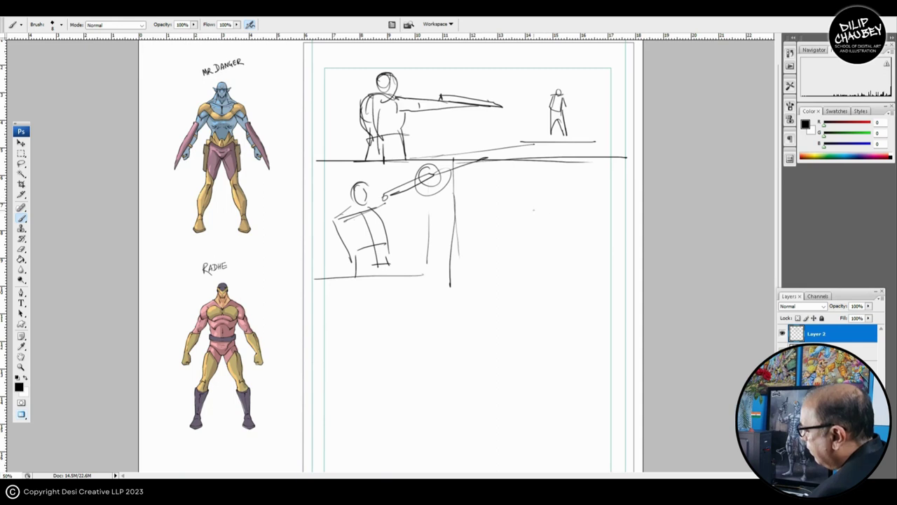
Sketch a bent-over, lunging figure above a base line in the second row's right panel, and a small box near the distant figure.
mouse_move(545, 206)
left_mouse_down()
mouse_move(520, 206)
mouse_move(521, 222)
mouse_move(540, 223)
mouse_move(589, 239)
left_mouse_up()
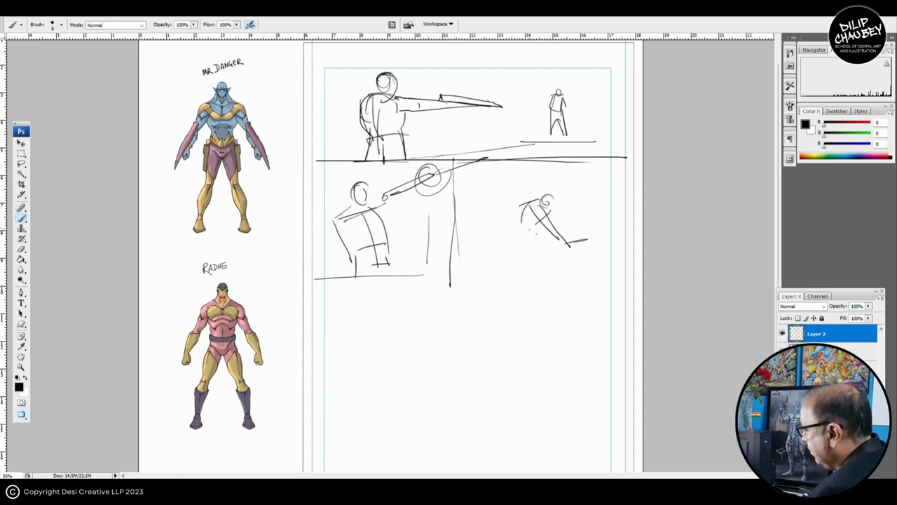
mouse_move(523, 223)
left_mouse_down()
mouse_move(501, 238)
mouse_move(499, 266)
left_mouse_up()
left_click_drag(474, 315, 475, 273)
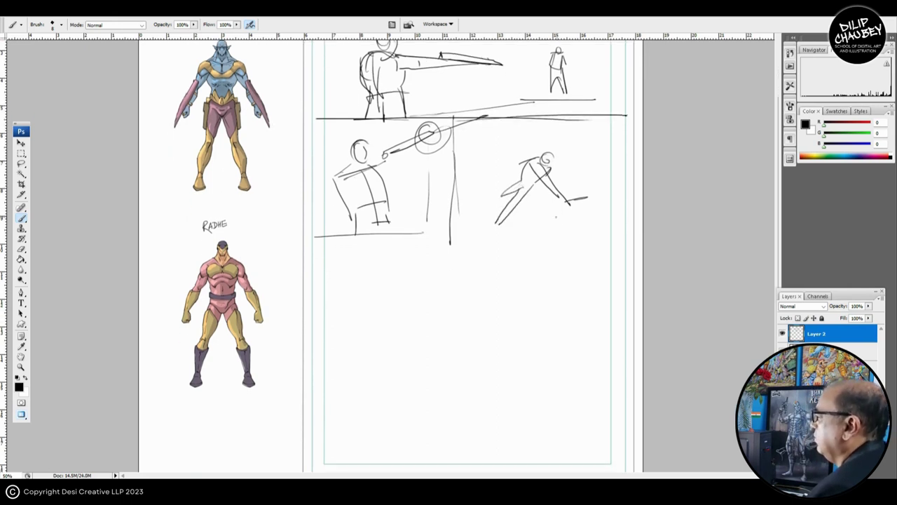
mouse_move(602, 90)
left_mouse_down()
mouse_move(582, 94)
mouse_move(603, 96)
left_mouse_up()
scroll(476, 252, "down", 1)
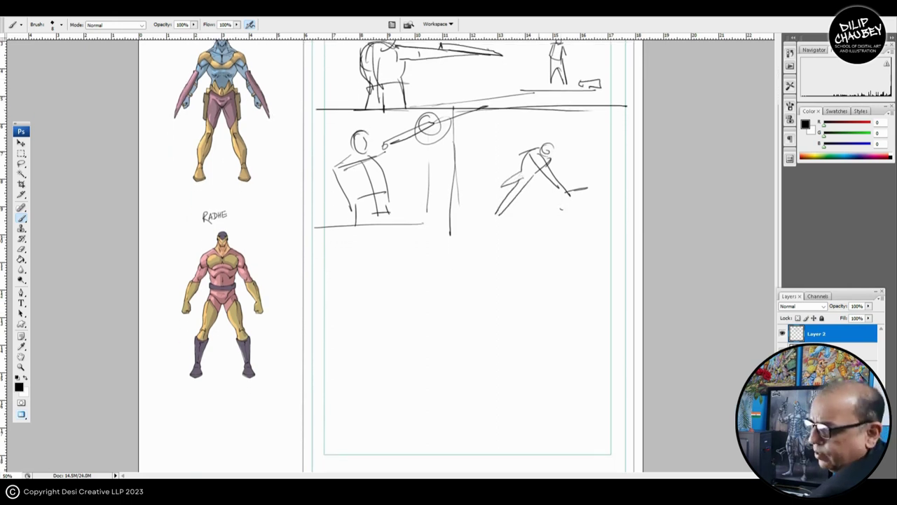
left_click_drag(467, 226, 595, 220)
Sketch a hunched figure with a slanting line across its body in the third row's left panel, bounded by a divider and base line.
scroll(477, 252, "down", 2)
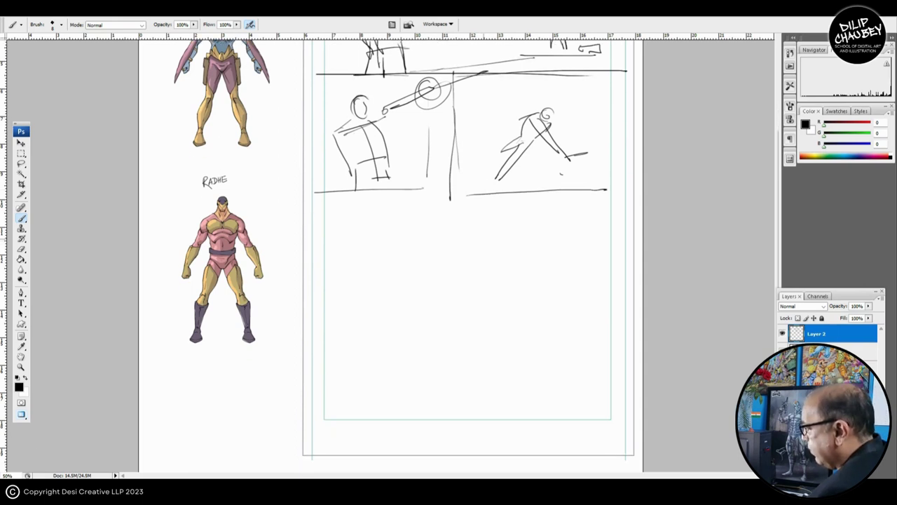
mouse_move(403, 198)
left_mouse_down()
mouse_move(387, 205)
mouse_move(403, 199)
left_mouse_up()
mouse_move(395, 199)
left_mouse_down()
mouse_move(372, 219)
mouse_move(370, 209)
mouse_move(367, 249)
mouse_move(433, 217)
left_mouse_up()
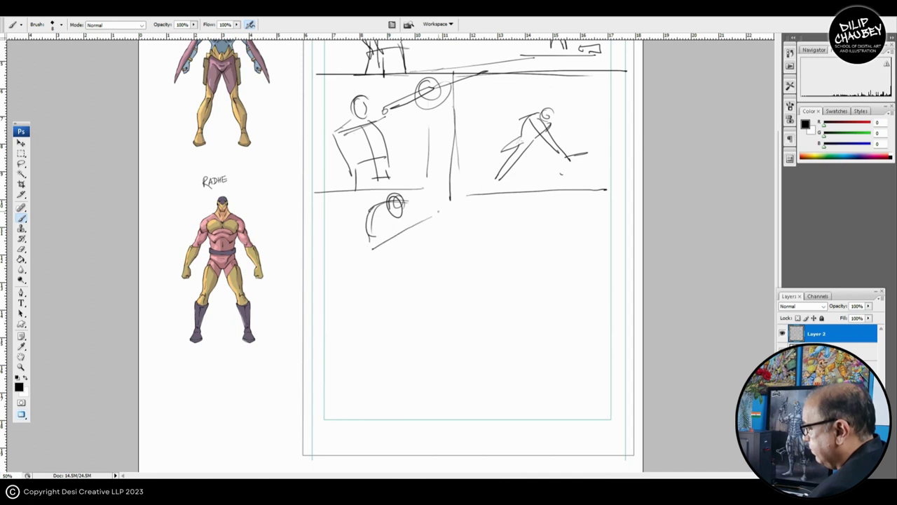
mouse_move(382, 247)
left_mouse_down()
mouse_move(444, 207)
mouse_move(413, 209)
left_mouse_up()
left_click_drag(385, 237, 401, 280)
mouse_move(388, 257)
left_mouse_down()
mouse_move(425, 243)
mouse_move(404, 283)
left_mouse_up()
mouse_move(418, 249)
left_mouse_down()
mouse_move(407, 290)
mouse_move(379, 309)
left_mouse_up()
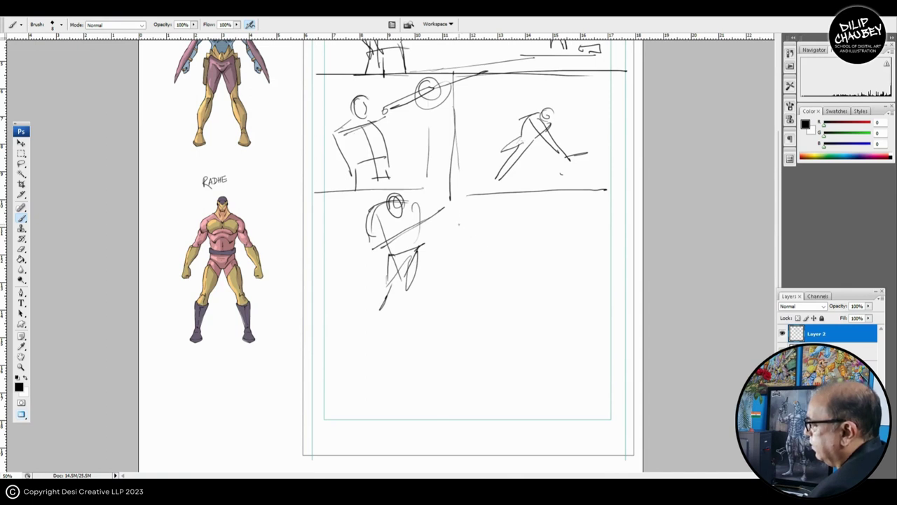
left_click_drag(456, 220, 453, 297)
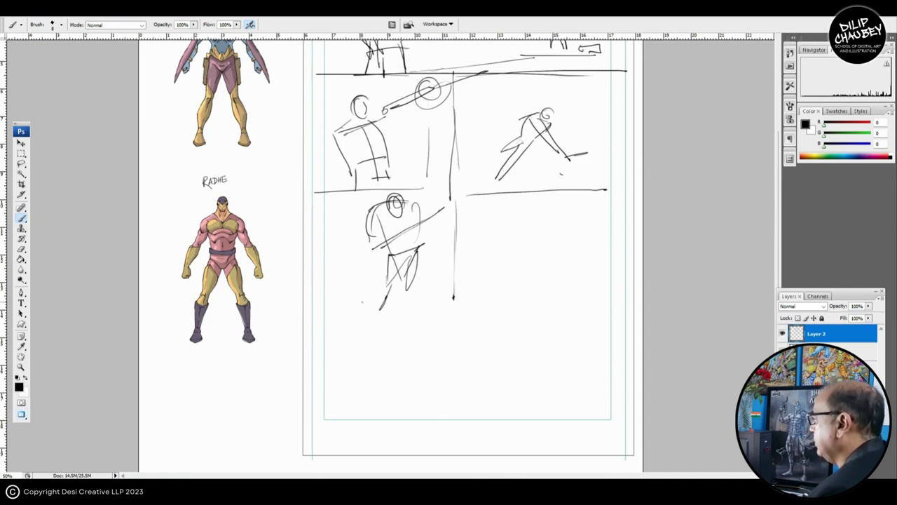
left_click_drag(335, 302, 434, 301)
Sketch a diagonally leaning figure with an outstretched arm in the third row's right panel and a full-width border beneath the row.
left_click_drag(540, 211, 527, 223)
left_click_drag(552, 195, 588, 220)
mouse_move(530, 219)
left_mouse_down()
mouse_move(513, 237)
mouse_move(542, 241)
mouse_move(504, 266)
left_mouse_up()
mouse_move(505, 230)
left_mouse_down()
mouse_move(493, 266)
mouse_move(483, 255)
left_mouse_up()
mouse_move(485, 246)
left_mouse_down()
mouse_move(512, 247)
mouse_move(491, 293)
left_mouse_up()
left_click_drag(328, 308, 611, 301)
Sketch a long sweeping curve and a small figure with a trailing leg in the right half of the bottom panel.
left_click_drag(449, 323, 593, 321)
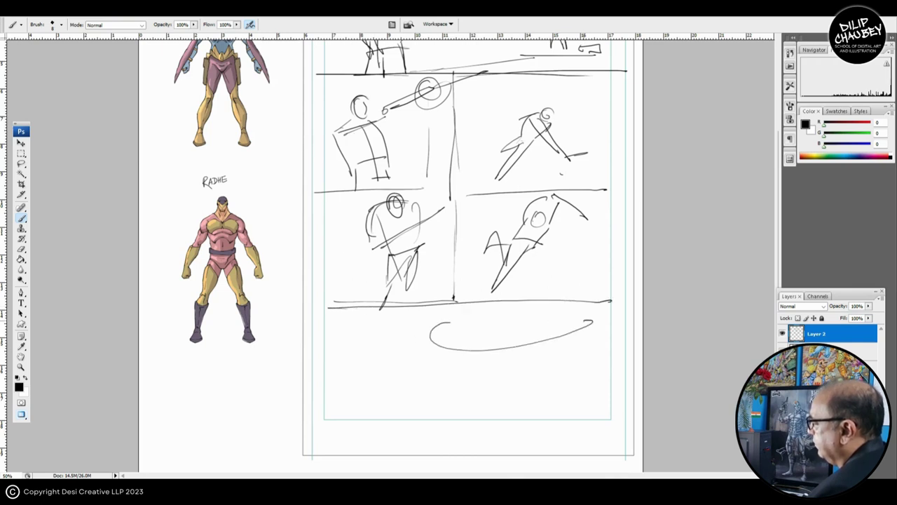
mouse_move(512, 314)
left_mouse_down()
mouse_move(505, 342)
mouse_move(544, 366)
mouse_move(520, 388)
left_mouse_up()
left_click_drag(538, 352, 593, 393)
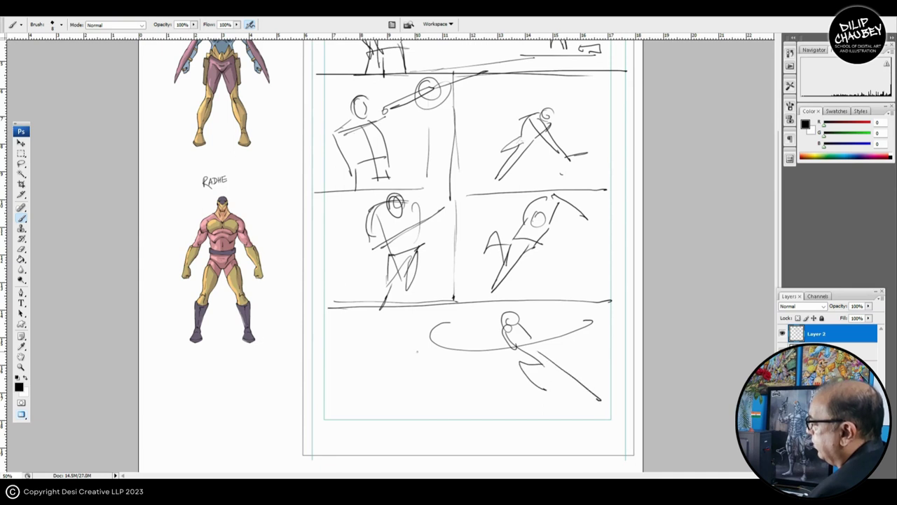
Sketch a large foreground figure with a round head, bent torso and spread limbs in the left half of the bottom panel.
mouse_move(395, 330)
left_mouse_down()
mouse_move(377, 329)
mouse_move(401, 330)
mouse_move(378, 367)
mouse_move(440, 371)
left_mouse_up()
mouse_move(392, 352)
left_mouse_down()
mouse_move(353, 386)
mouse_move(352, 398)
left_mouse_up()
left_click_drag(387, 371, 464, 362)
mouse_move(461, 363)
left_mouse_down()
mouse_move(399, 382)
mouse_move(459, 351)
mouse_move(469, 321)
left_mouse_up()
left_click_drag(470, 352, 456, 376)
left_click_drag(399, 387, 436, 424)
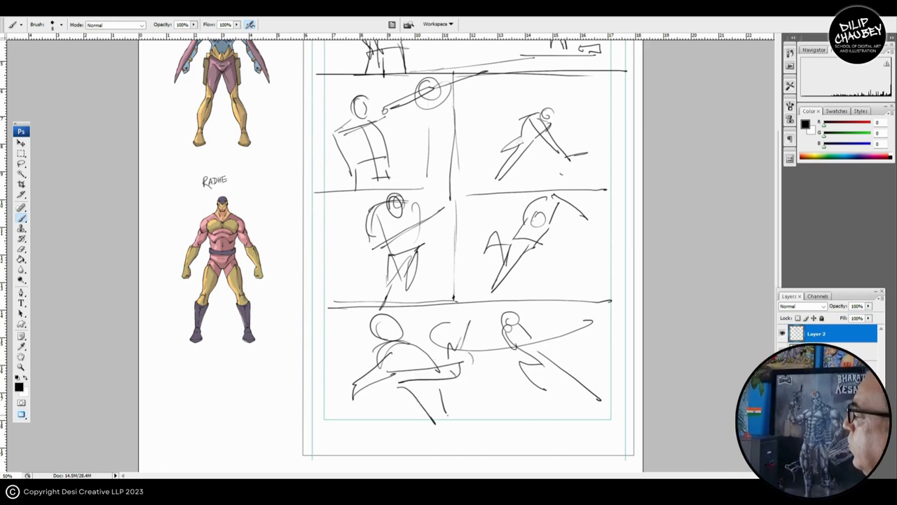
scroll(453, 280, "up", 4)
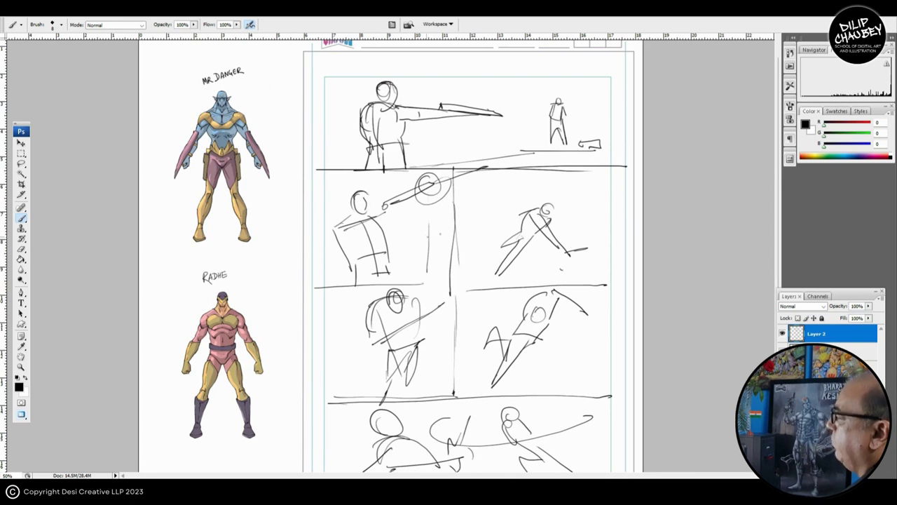
scroll(468, 256, "down", 3)
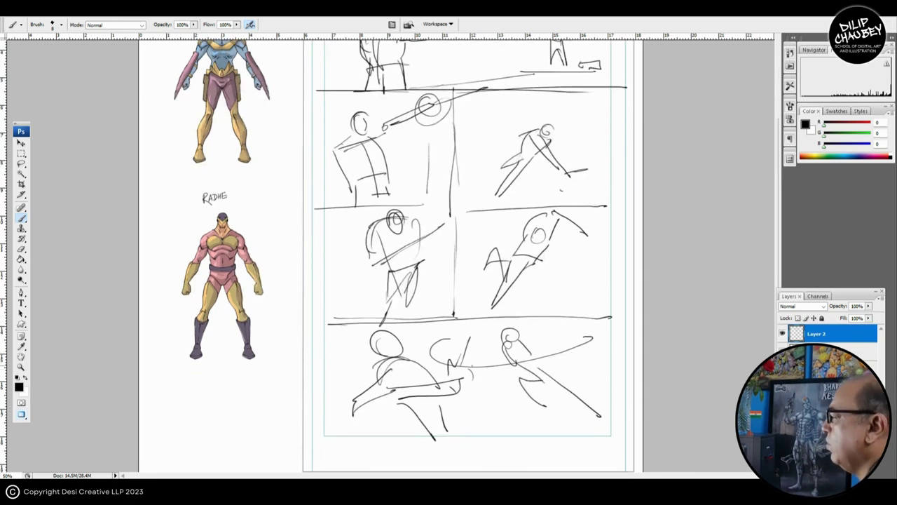
Reduce the brush size to 3 and redraw the head of the small standing figure in the top panel on Layer 3.
scroll(468, 256, "up", 2)
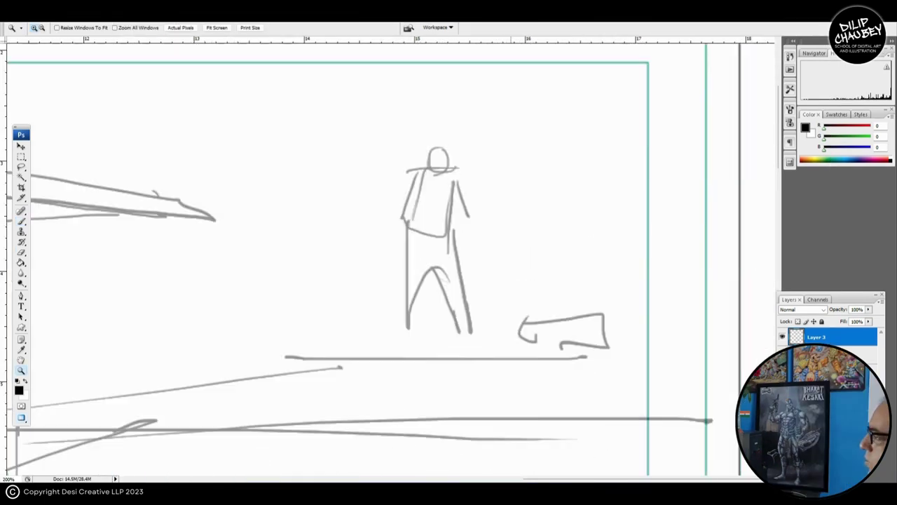
left_click_drag(421, 259, 456, 245)
key("b")
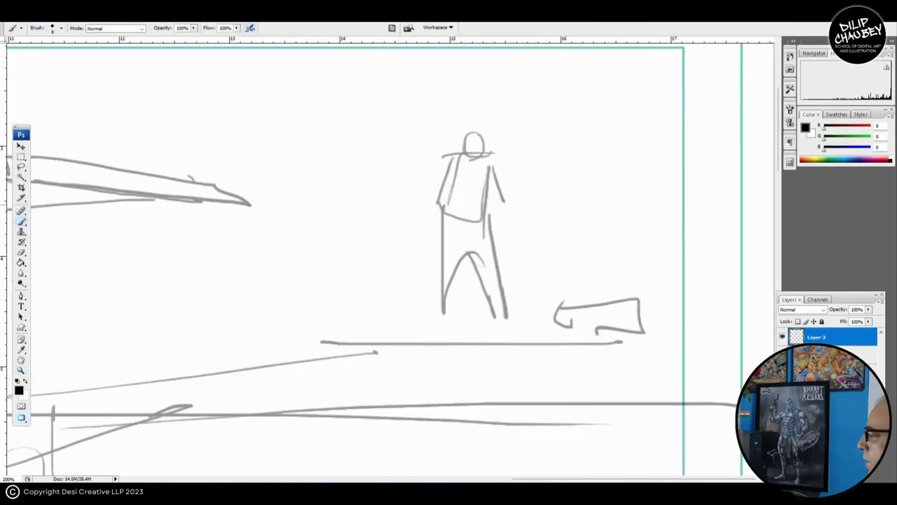
scroll(390, 256, "right", 2)
key("z")
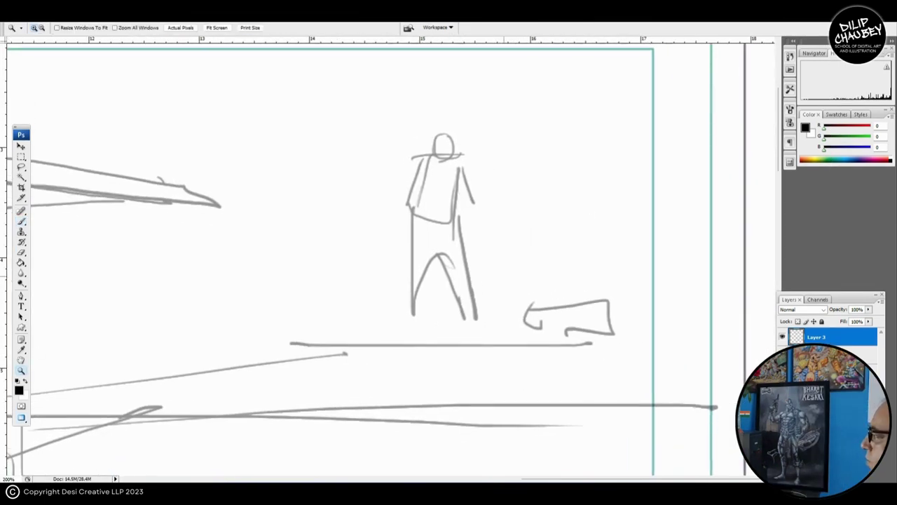
left_click(495, 268)
left_click_drag(491, 267, 545, 308)
key("b")
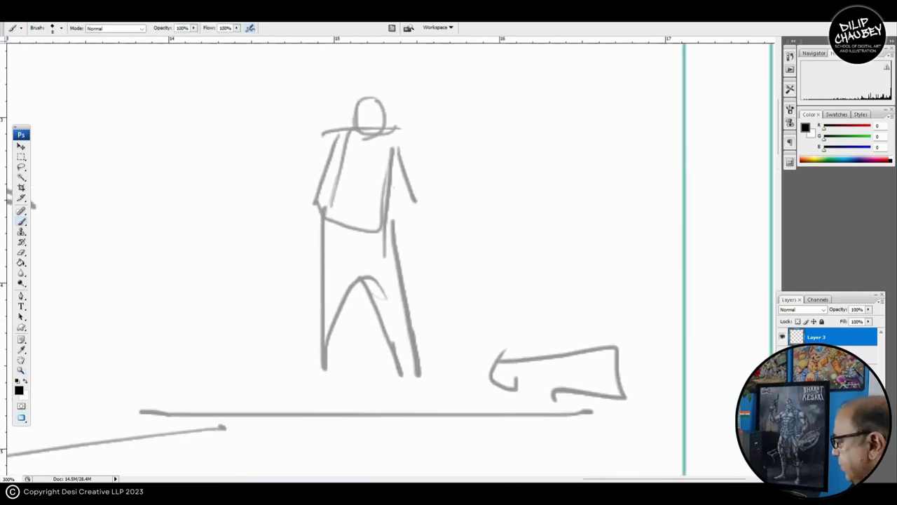
key("bracketleft")
key("bracketleft")
key("bracketleft")
key("bracketleft")
key("bracketleft")
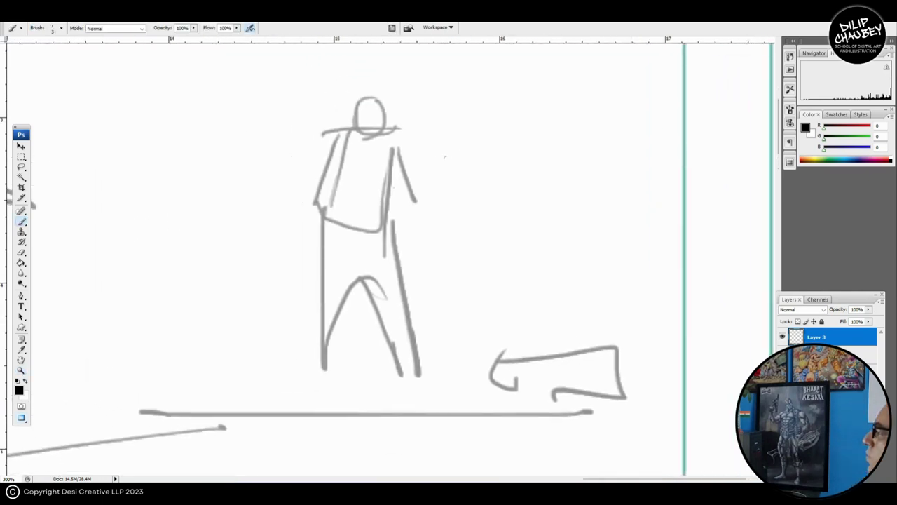
left_click_drag(446, 156, 489, 170)
mouse_move(389, 106)
left_mouse_down()
mouse_move(425, 107)
mouse_move(390, 135)
mouse_move(400, 146)
mouse_move(423, 126)
mouse_move(426, 133)
left_mouse_up()
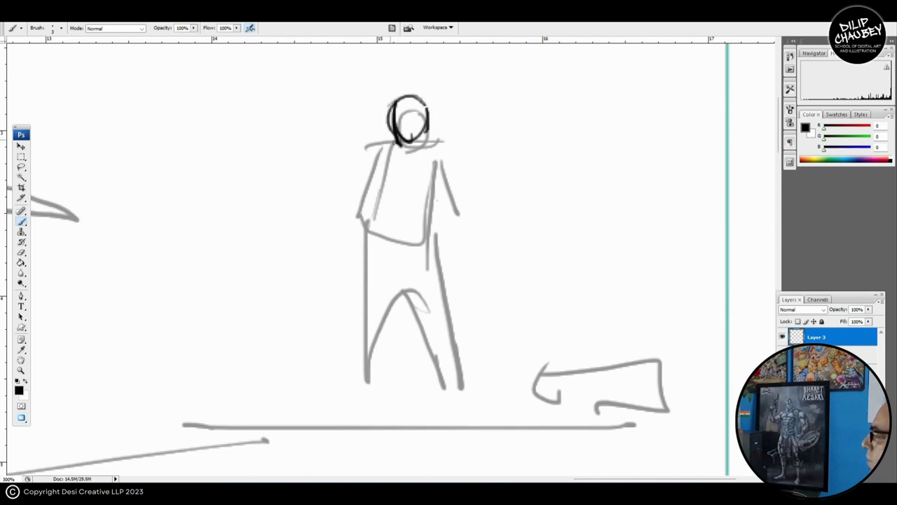
Draw the small figure's slanted shoulder lines and a torso tapering to a rounded waist.
mouse_move(353, 126)
left_mouse_down()
mouse_move(460, 106)
mouse_move(359, 150)
mouse_move(470, 133)
left_mouse_up()
left_click_drag(468, 110, 468, 133)
mouse_move(359, 146)
left_mouse_down()
mouse_move(423, 212)
mouse_move(470, 199)
mouse_move(485, 167)
left_mouse_up()
left_click_drag(475, 142, 476, 206)
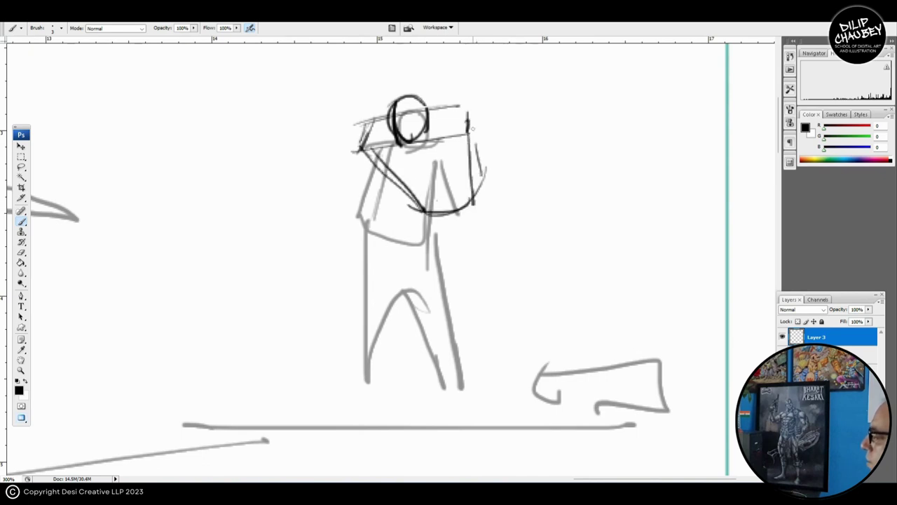
left_click_drag(470, 119, 479, 208)
Draw the small figure's arms, one hanging beside the body and the other reaching outward.
mouse_move(374, 145)
left_mouse_down()
mouse_move(344, 192)
mouse_move(336, 239)
left_mouse_up()
mouse_move(367, 170)
left_mouse_down()
mouse_move(344, 224)
mouse_move(354, 255)
left_mouse_up()
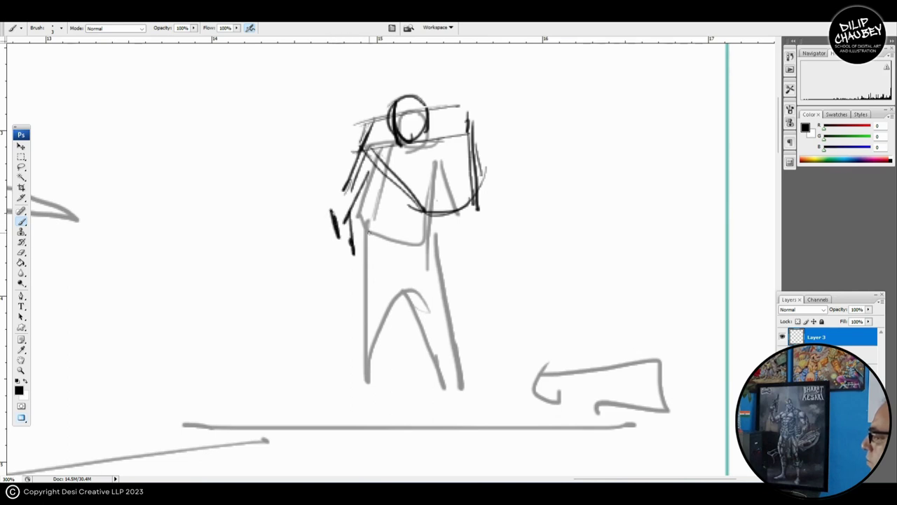
left_click_drag(472, 115, 526, 162)
left_click_drag(465, 138, 548, 180)
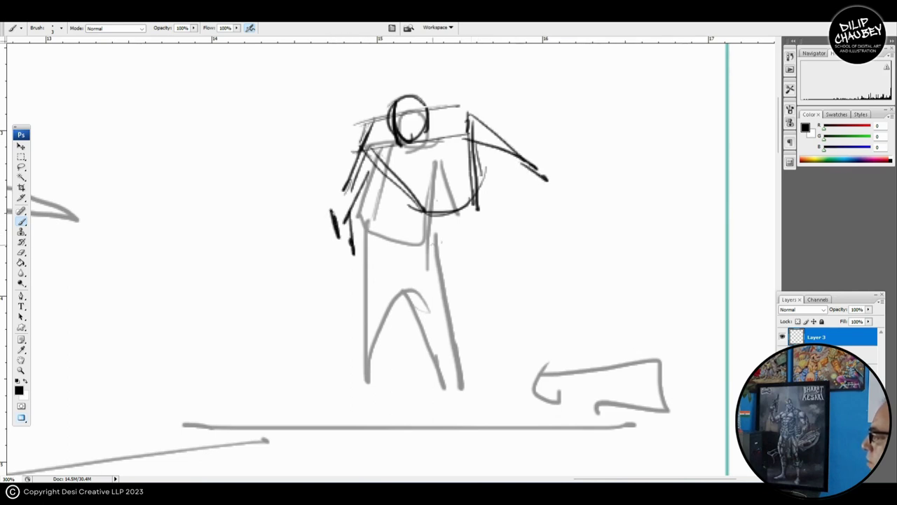
Draw the small figure's pelvis, both legs in a wide stance and a centre line down the torso.
left_click_drag(432, 249, 434, 226)
left_click_drag(421, 195, 411, 208)
mouse_move(382, 251)
left_mouse_down()
mouse_move(370, 264)
mouse_move(432, 197)
mouse_move(457, 220)
left_mouse_up()
mouse_move(426, 194)
left_mouse_down()
mouse_move(461, 221)
mouse_move(473, 206)
mouse_move(458, 229)
mouse_move(520, 298)
left_mouse_up()
mouse_move(489, 194)
left_mouse_down()
mouse_move(524, 274)
mouse_move(586, 356)
left_mouse_up()
left_click_drag(516, 289, 581, 353)
left_click_drag(449, 252, 481, 249)
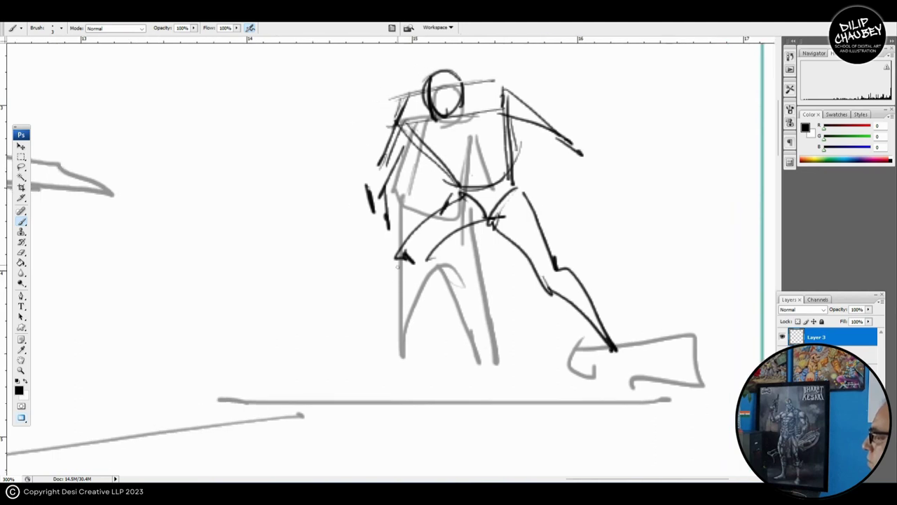
left_click_drag(397, 262, 362, 360)
left_click_drag(501, 197, 478, 231)
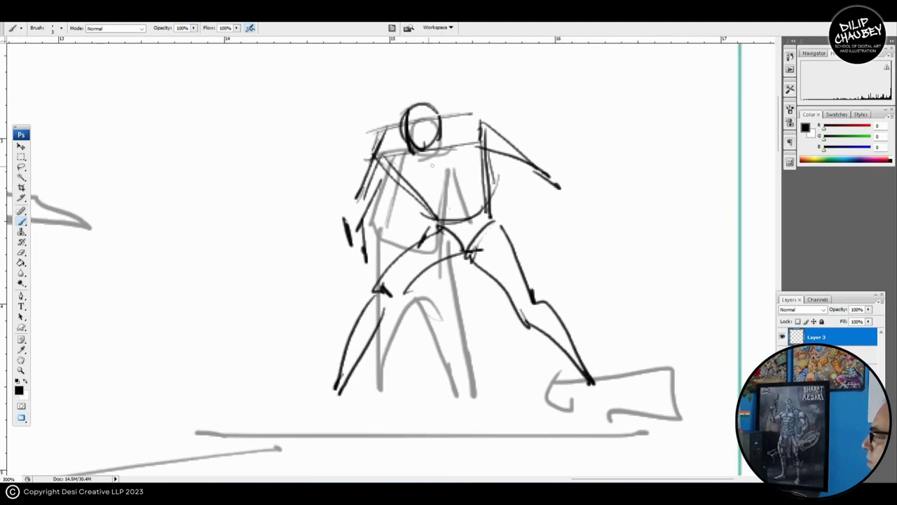
left_click_drag(420, 150, 446, 218)
Redraw the head, jaw and neck of the large foreground figure in the top panel over the rough sketch.
mouse_move(337, 232)
left_mouse_down()
mouse_move(443, 226)
mouse_move(736, 240)
left_mouse_up()
left_click_drag(368, 284, 671, 280)
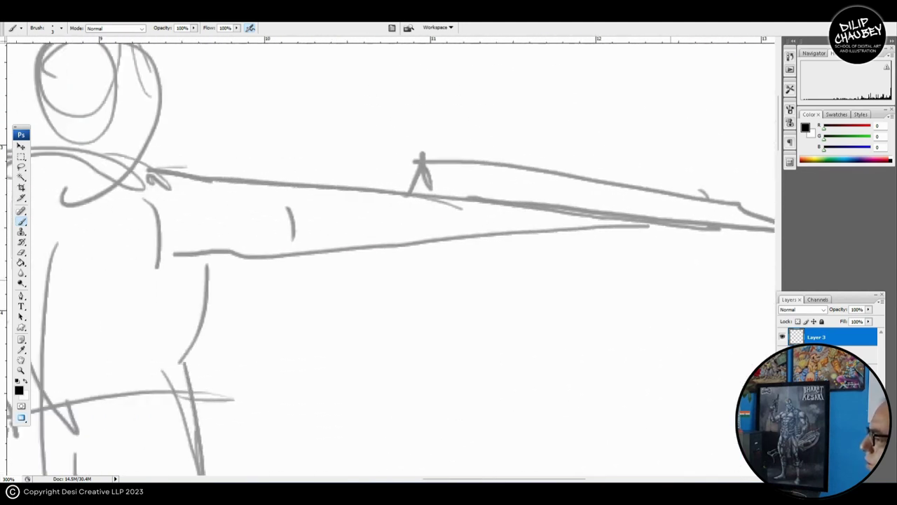
key("z")
left_click(200, 316, "alt")
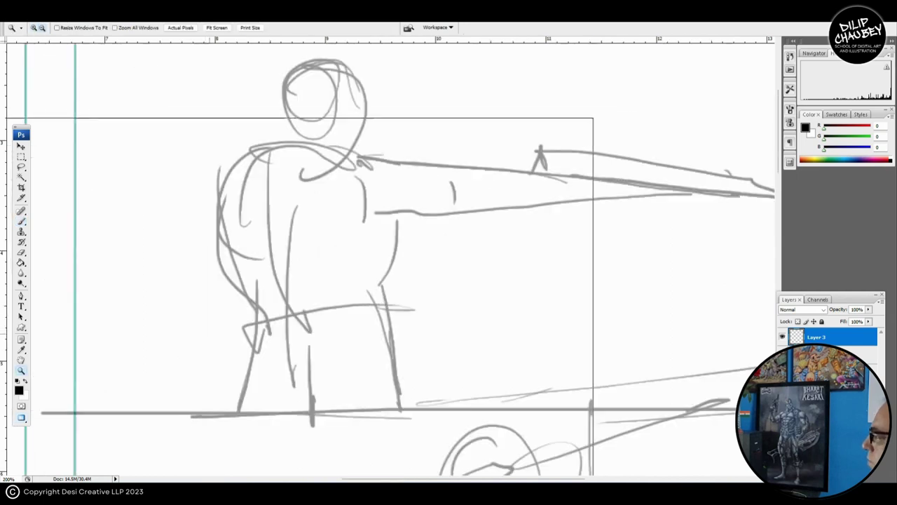
left_click(207, 319, "alt")
left_click_drag(421, 294, 235, 292)
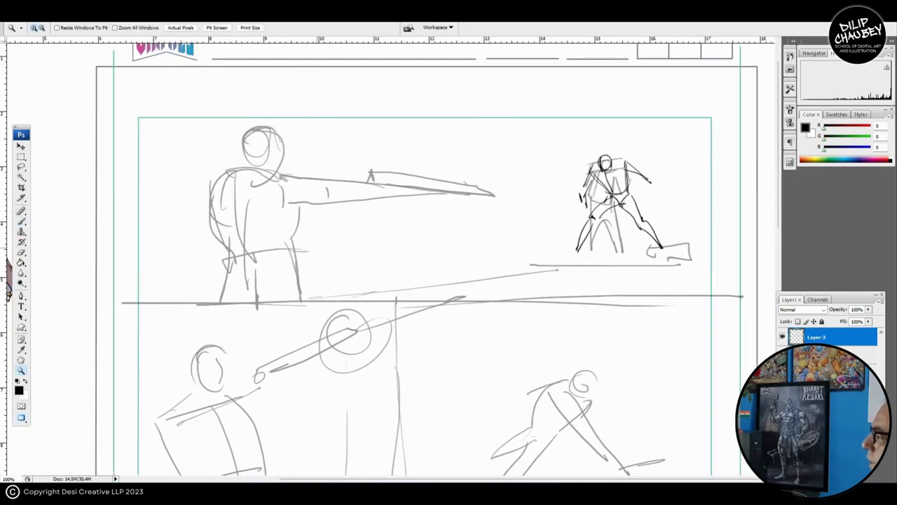
left_click(319, 246)
left_click_drag(318, 246, 309, 310)
key("b")
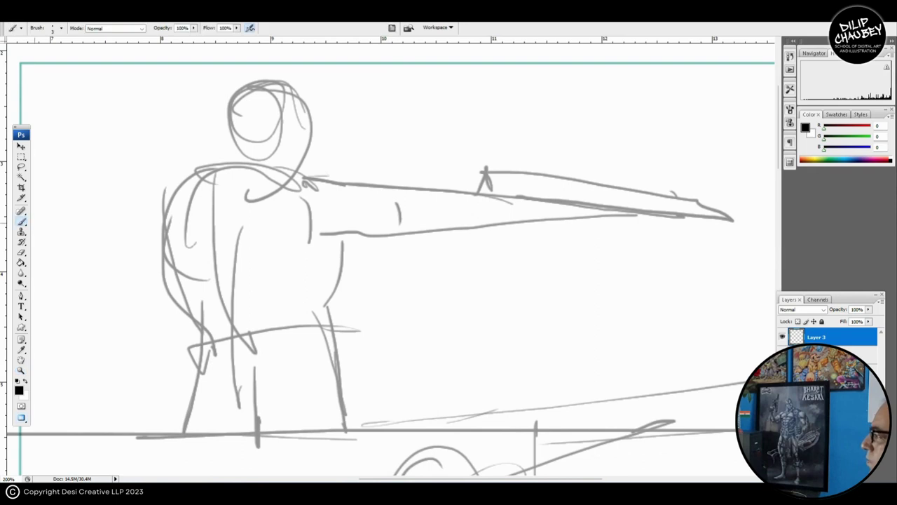
left_click_drag(295, 139, 295, 156)
mouse_move(270, 99)
left_mouse_down()
mouse_move(313, 111)
mouse_move(321, 141)
left_mouse_up()
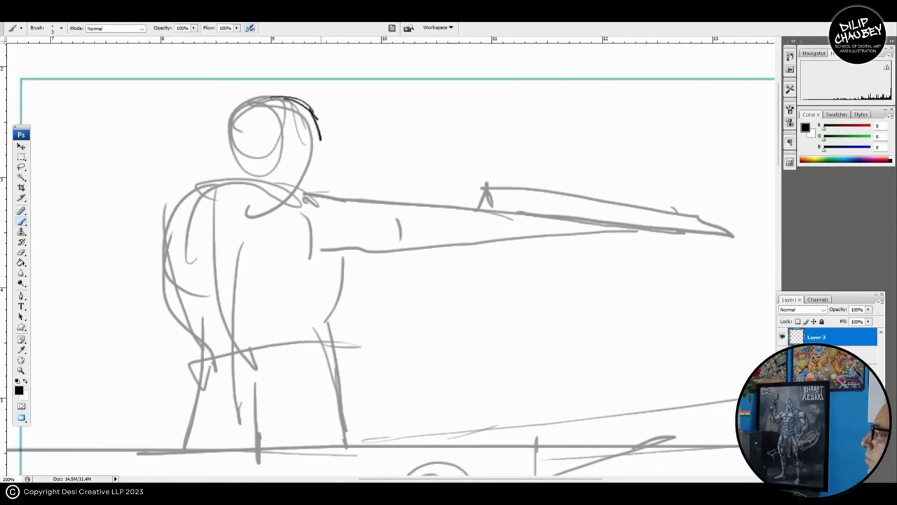
mouse_move(278, 98)
left_mouse_down()
mouse_move(247, 140)
mouse_move(283, 150)
mouse_move(290, 173)
mouse_move(324, 155)
mouse_move(233, 183)
left_mouse_up()
mouse_move(281, 156)
left_mouse_down()
mouse_move(265, 197)
mouse_move(271, 209)
left_mouse_up()
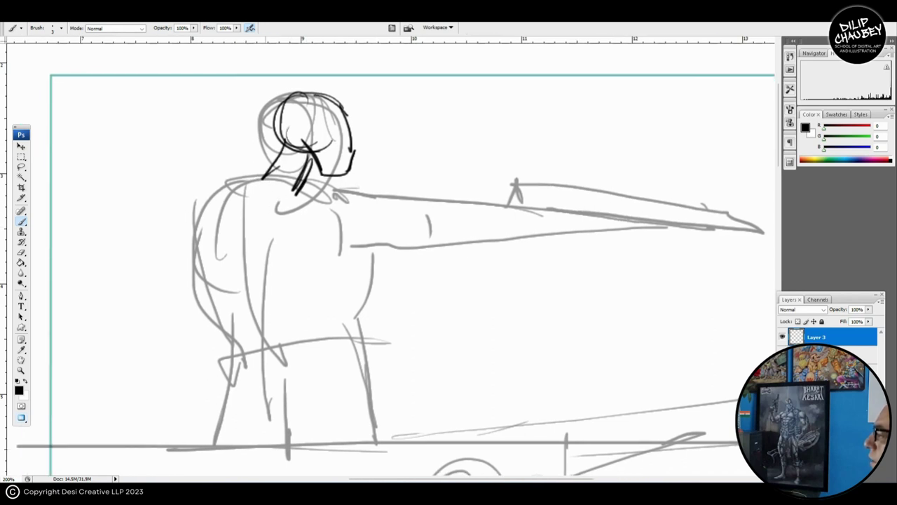
Draw the foreground figure's sloping shoulder and collar, plus the upper and lower contours of the outstretched arm.
mouse_move(259, 174)
left_mouse_down()
mouse_move(287, 223)
mouse_move(310, 188)
mouse_move(310, 216)
mouse_move(249, 188)
mouse_move(198, 221)
mouse_move(246, 235)
left_mouse_up()
left_click_drag(307, 175, 370, 184)
mouse_move(370, 184)
left_mouse_down()
mouse_move(373, 199)
mouse_move(477, 198)
mouse_move(585, 218)
left_mouse_up()
scroll(586, 219, "down", 1)
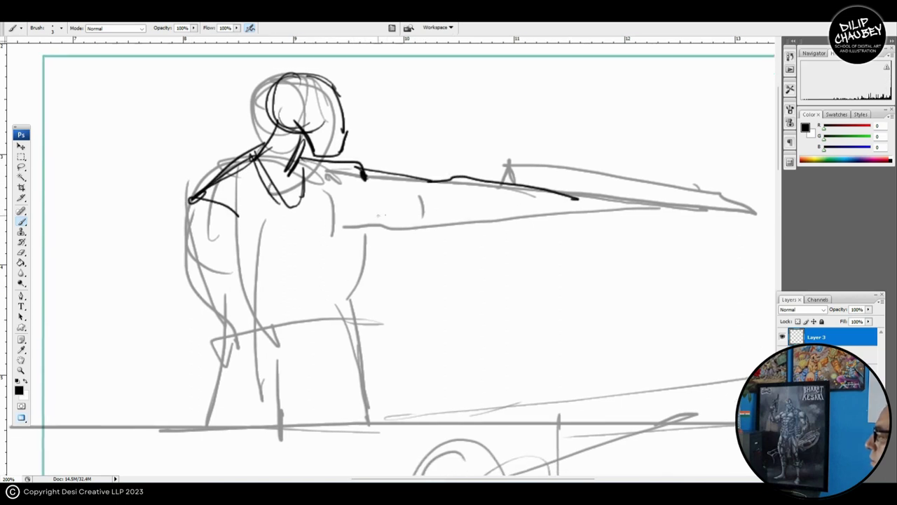
mouse_move(361, 213)
left_mouse_down()
mouse_move(567, 209)
mouse_move(550, 217)
left_mouse_up()
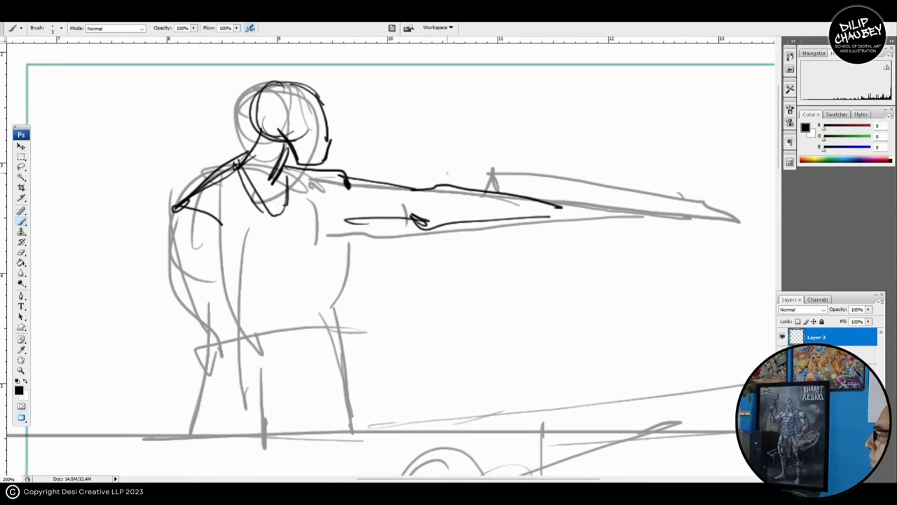
Draw a pointed gauntlet and hand at the end of the outstretched arm, with curved bands across the forearm.
mouse_move(447, 171)
left_mouse_down()
mouse_move(454, 192)
mouse_move(491, 176)
mouse_move(573, 186)
mouse_move(614, 209)
mouse_move(494, 193)
left_mouse_up()
left_click_drag(549, 176, 598, 187)
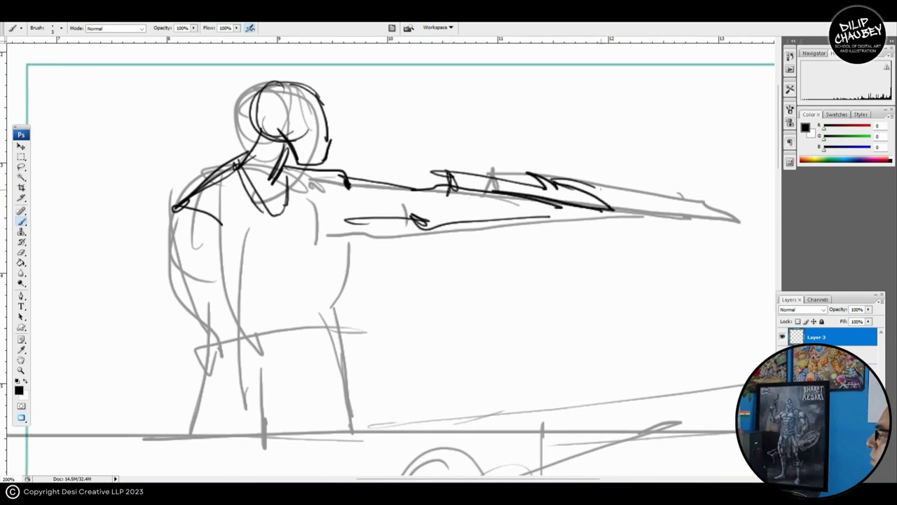
mouse_move(553, 207)
left_mouse_down()
mouse_move(582, 224)
mouse_move(570, 206)
left_mouse_up()
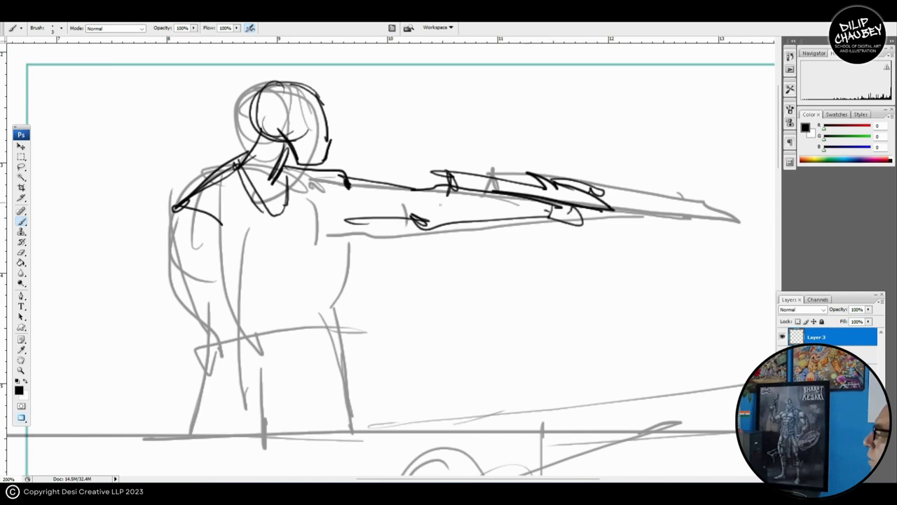
left_click_drag(460, 189, 457, 223)
left_click_drag(495, 197, 491, 215)
left_click_drag(491, 225, 502, 220)
Draw the foreground figure's curved chest lines and the bent near arm with its tapering forearm.
mouse_move(295, 210)
left_mouse_down()
mouse_move(327, 205)
mouse_move(353, 248)
left_mouse_up()
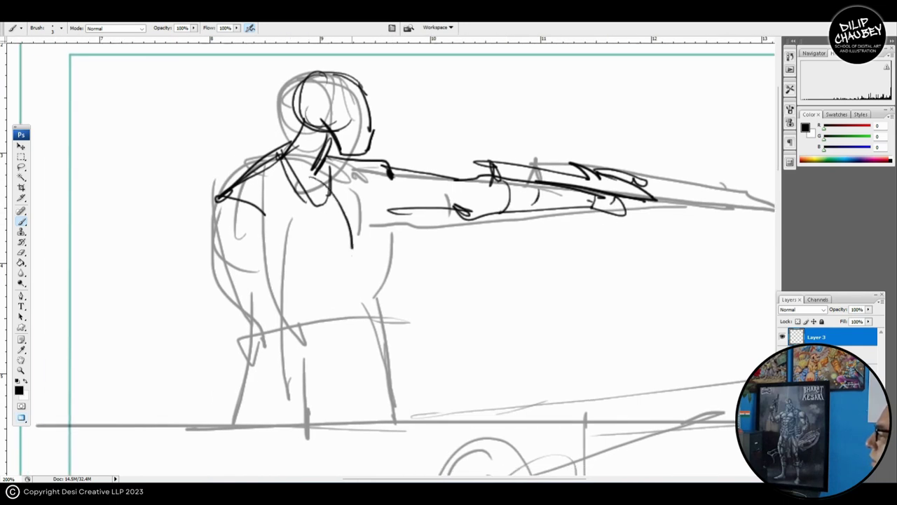
mouse_move(276, 266)
left_mouse_down()
mouse_move(397, 221)
mouse_move(388, 227)
left_mouse_up()
mouse_move(221, 196)
left_mouse_down()
mouse_move(190, 223)
mouse_move(185, 257)
mouse_move(195, 271)
mouse_move(156, 306)
left_mouse_up()
mouse_move(193, 253)
left_mouse_down()
mouse_move(154, 317)
mouse_move(193, 389)
left_mouse_up()
left_click_drag(193, 301, 192, 394)
left_click_drag(210, 289, 219, 394)
mouse_move(196, 317)
left_mouse_down()
mouse_move(251, 247)
mouse_move(311, 303)
left_mouse_up()
Draw the foreground figure's back contour, abdomen line, waist and the tops of both thighs.
left_click_drag(226, 264, 313, 361)
left_click_drag(351, 245, 361, 297)
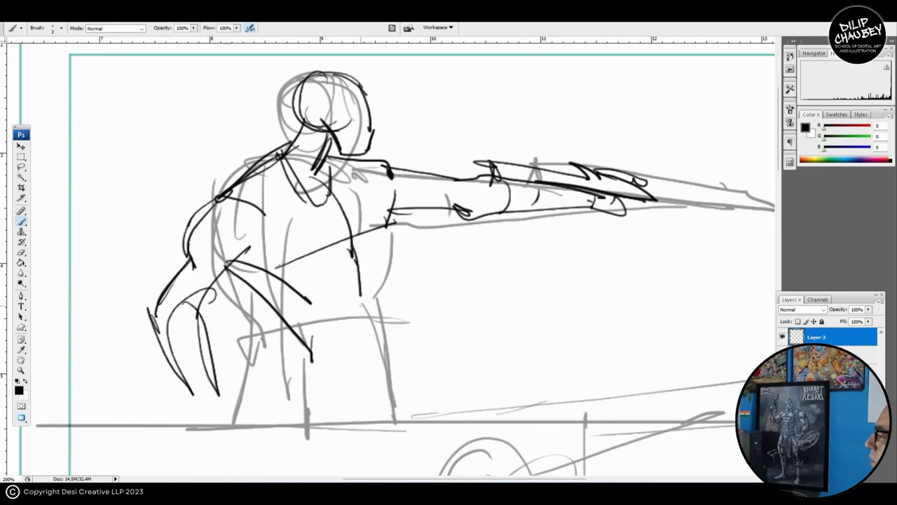
mouse_move(329, 330)
left_mouse_down()
mouse_move(379, 294)
mouse_move(398, 299)
left_mouse_up()
mouse_move(402, 227)
left_mouse_down()
mouse_move(397, 289)
mouse_move(408, 337)
left_mouse_up()
mouse_move(313, 338)
left_mouse_down()
mouse_move(303, 406)
mouse_move(400, 331)
mouse_move(419, 385)
left_mouse_up()
Hide the rough sketch layer and add contour lines at the foreground figure's armpit and chest.
left_click_drag(619, 353, 569, 343)
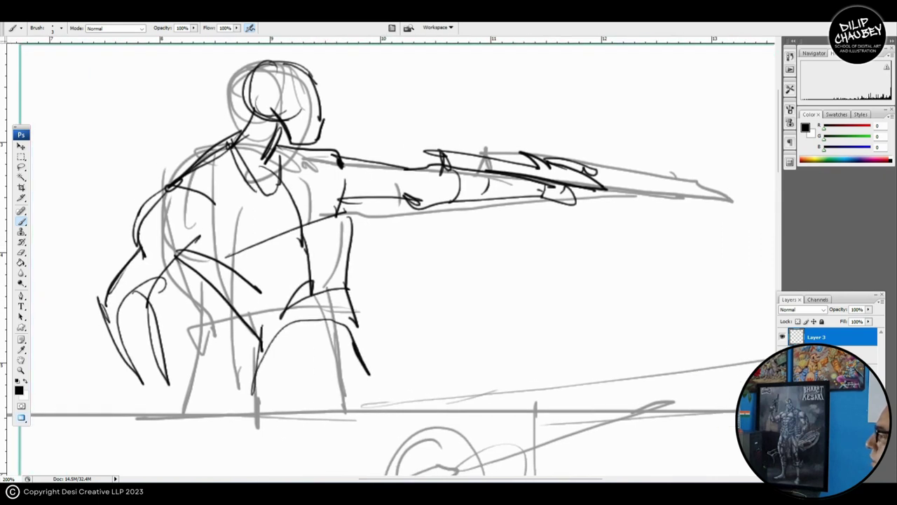
left_click(782, 355)
left_click_drag(685, 357, 688, 346)
left_click_drag(348, 166, 346, 217)
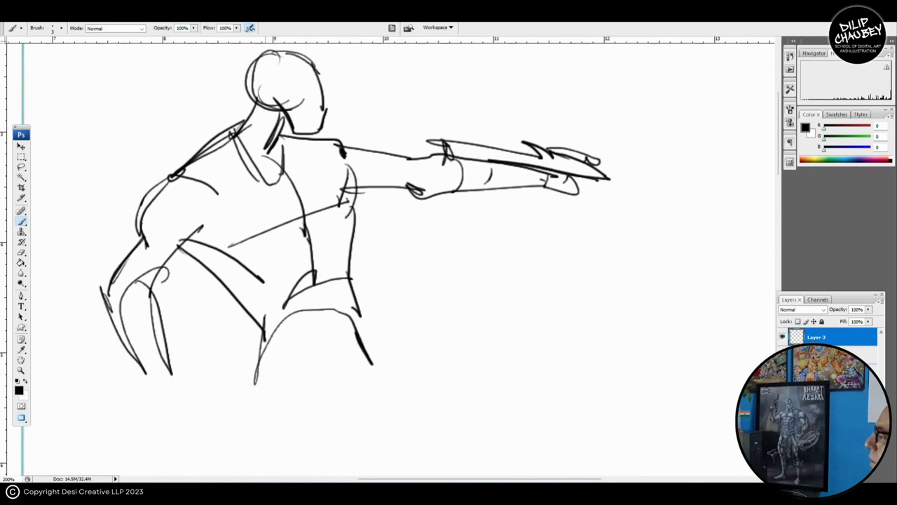
mouse_move(212, 227)
left_mouse_down()
mouse_move(247, 252)
mouse_move(343, 220)
left_mouse_up()
mouse_move(743, 294)
left_mouse_down()
mouse_move(631, 328)
mouse_move(404, 347)
mouse_move(299, 316)
mouse_move(688, 127)
mouse_move(614, 354)
mouse_move(611, 336)
left_mouse_up()
Compare both top-panel figures with the rough sketch, leave the rough layer hidden and set Layer 3's opacity to 30%.
left_click(782, 355)
key("z")
left_click_drag(100, 113, 723, 464)
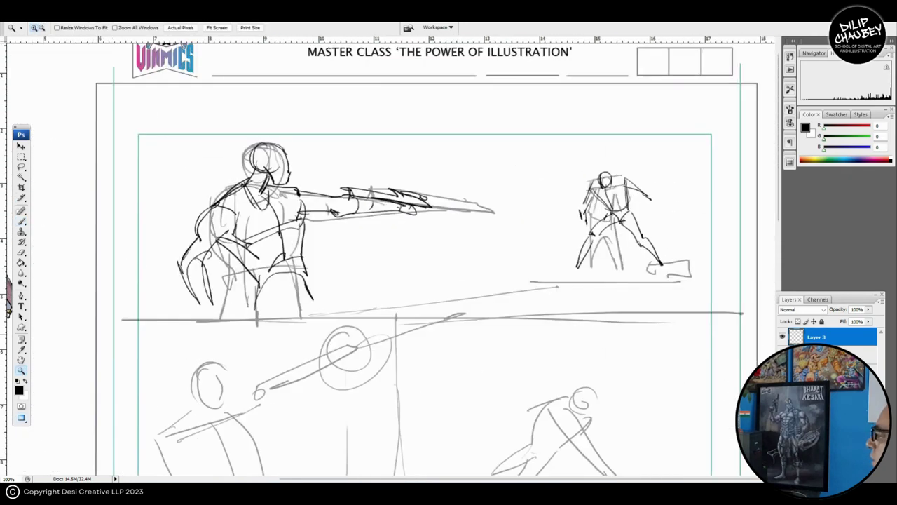
left_click_drag(8, 298, 9, 305)
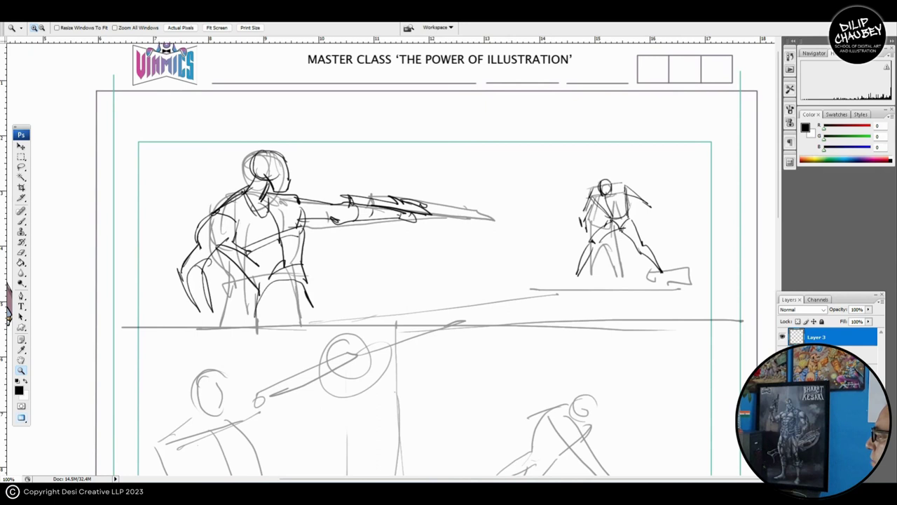
left_click(782, 355)
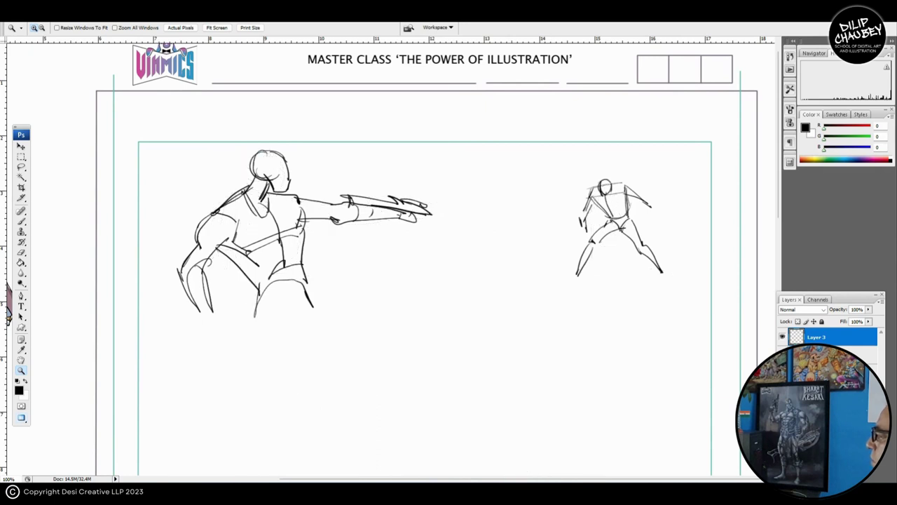
left_click(869, 310)
left_click_drag(844, 319, 836, 319)
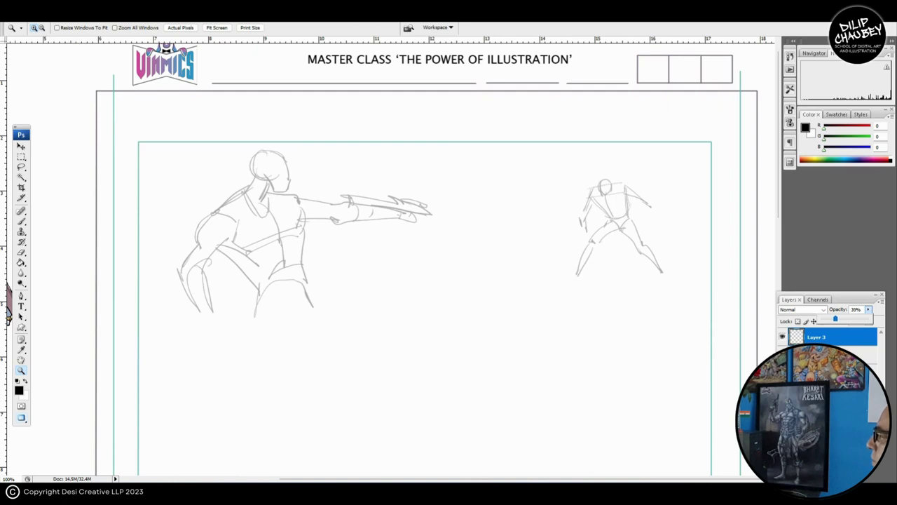
Add a new layer above Layer 3 and draw the small figure's head with a vertical centre line.
left_click(612, 208)
left_click(612, 208)
left_click(611, 208)
left_click_drag(596, 224, 628, 126)
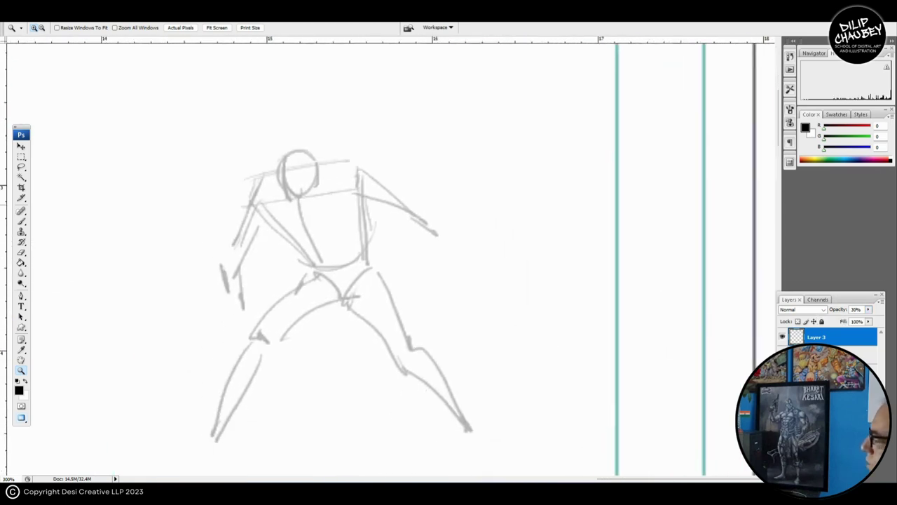
key("b")
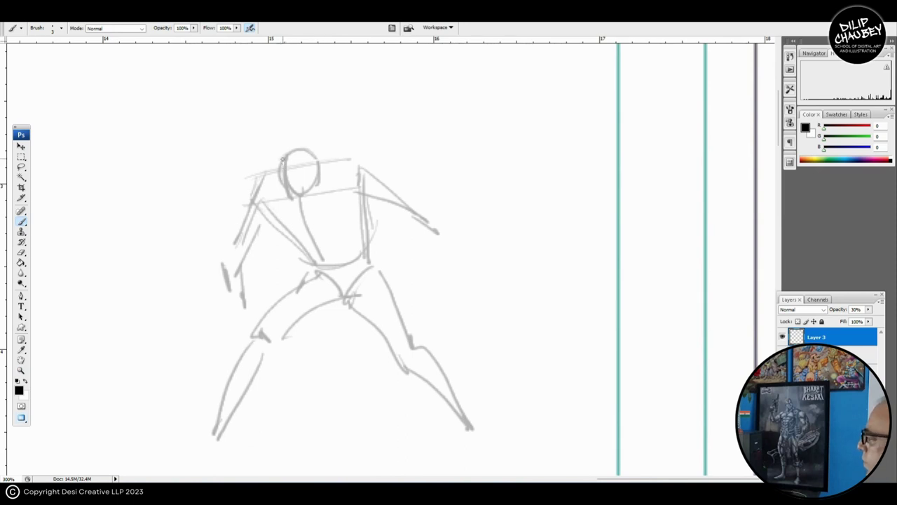
key("ctrl+shift+alt+n")
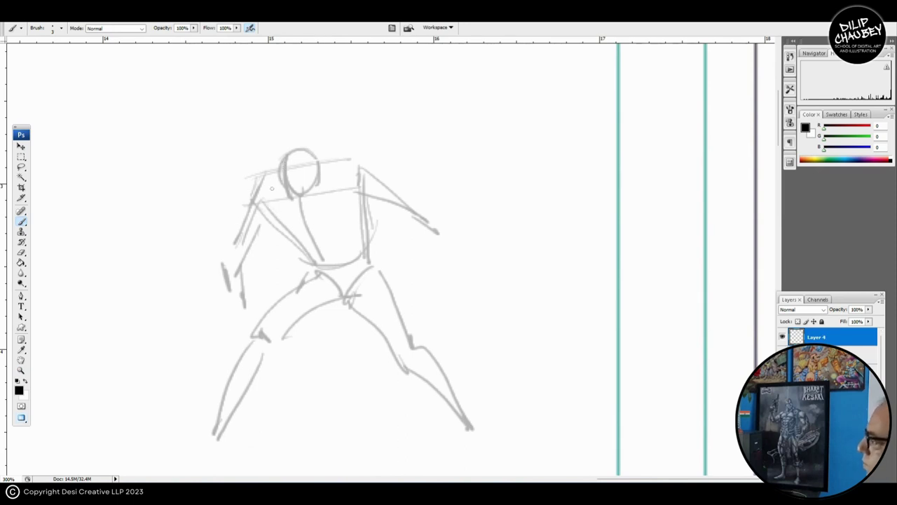
mouse_move(279, 169)
left_mouse_down()
mouse_move(283, 188)
mouse_move(308, 202)
mouse_move(321, 184)
mouse_move(301, 144)
mouse_move(321, 178)
left_mouse_up()
left_click_drag(297, 146, 300, 199)
Draw the small figure's muscular shoulders and the lower contour of the chest.
mouse_move(271, 170)
left_mouse_down()
mouse_move(297, 165)
mouse_move(275, 188)
left_mouse_up()
mouse_move(337, 155)
left_mouse_down()
mouse_move(397, 163)
mouse_move(326, 200)
mouse_move(335, 207)
mouse_move(338, 195)
mouse_move(307, 199)
mouse_move(331, 213)
mouse_move(390, 200)
mouse_move(407, 175)
mouse_move(390, 196)
left_mouse_up()
left_click_drag(325, 220, 342, 219)
Draw the small figure's hanging arm with a bent elbow, forearm and fist.
left_click_drag(317, 167, 287, 231)
mouse_move(327, 202)
left_mouse_down()
mouse_move(307, 234)
mouse_move(291, 219)
mouse_move(285, 263)
left_mouse_up()
mouse_move(287, 226)
left_mouse_down()
mouse_move(293, 264)
mouse_move(307, 224)
mouse_move(308, 265)
mouse_move(297, 289)
mouse_move(306, 281)
left_mouse_up()
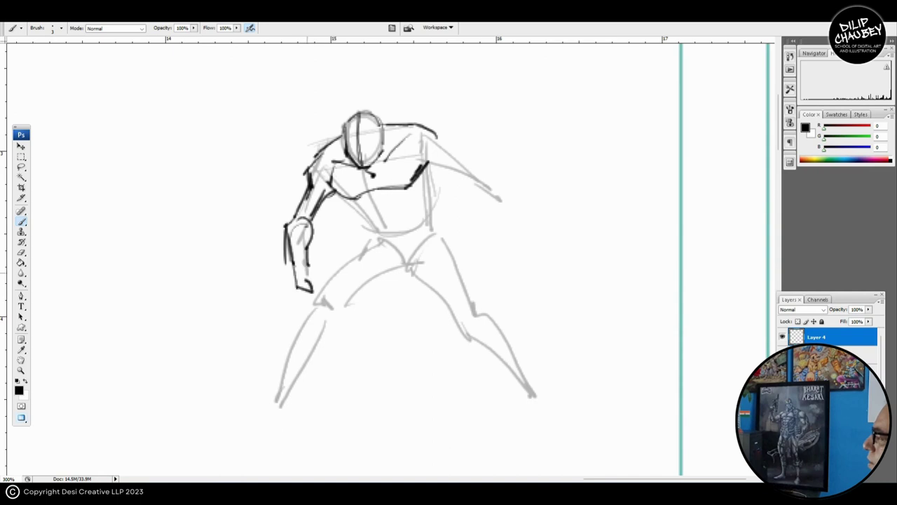
Draw the small figure's torso sides, abdomen lines and curved waistline.
left_click_drag(371, 231, 356, 234)
left_click_drag(321, 196, 336, 218)
mouse_move(328, 208)
left_mouse_down()
mouse_move(354, 226)
mouse_move(398, 207)
left_mouse_up()
left_click_drag(414, 166, 410, 228)
left_click_drag(354, 219, 356, 243)
mouse_move(367, 208)
left_mouse_down()
mouse_move(374, 236)
mouse_move(359, 243)
mouse_move(416, 228)
left_mouse_up()
Draw the small figure's other arm reaching outward from the shoulder, with a bent elbow, hanging forearm and hand.
mouse_move(430, 173)
left_mouse_down()
mouse_move(424, 181)
mouse_move(435, 160)
mouse_move(427, 154)
mouse_move(362, 174)
mouse_move(450, 148)
left_mouse_up()
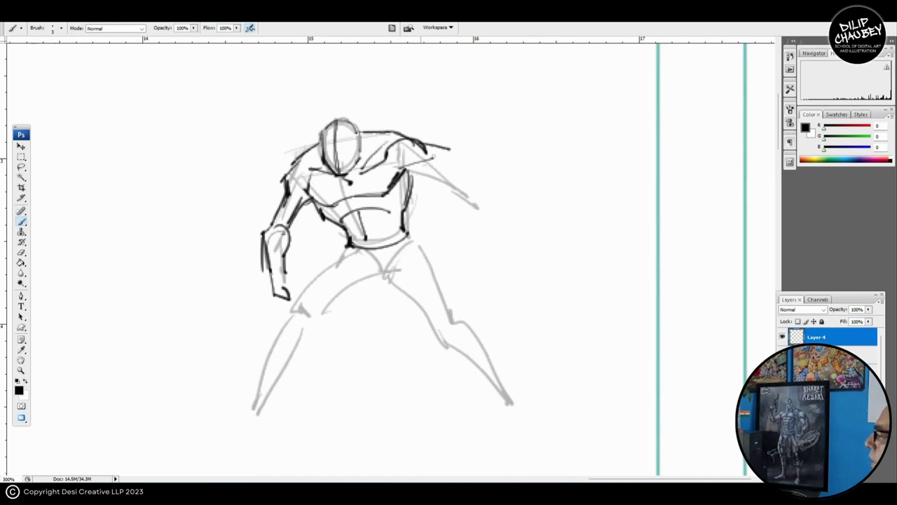
mouse_move(410, 172)
left_mouse_down()
mouse_move(456, 169)
mouse_move(440, 161)
mouse_move(475, 174)
mouse_move(455, 181)
mouse_move(465, 216)
left_mouse_up()
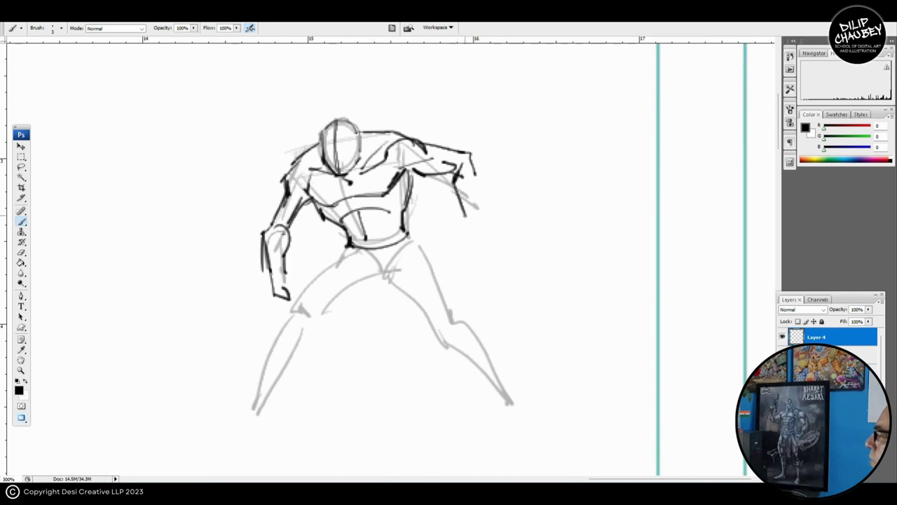
mouse_move(471, 156)
left_mouse_down()
mouse_move(474, 226)
mouse_move(453, 242)
left_mouse_up()
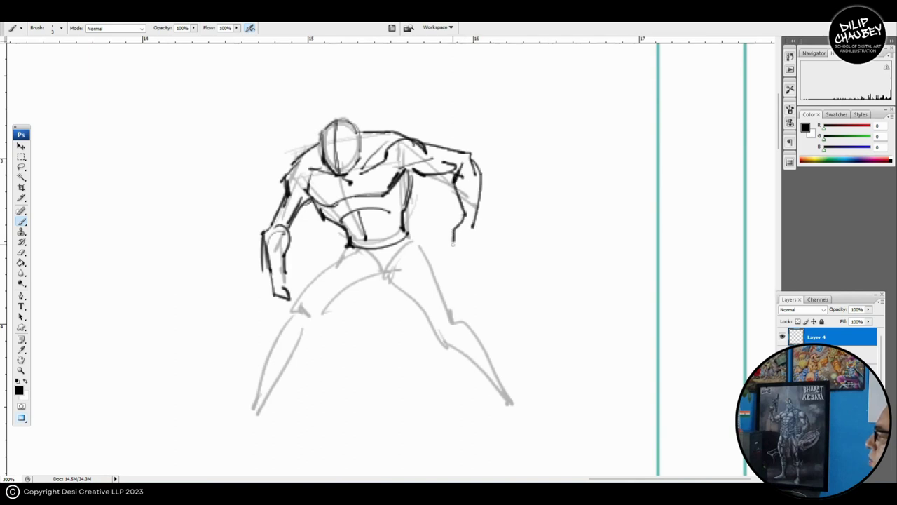
Draw the small figure's pelvis with a centre line and V-shaped trunk lines below the waist.
left_click_drag(359, 281, 384, 247)
left_click_drag(390, 214, 393, 245)
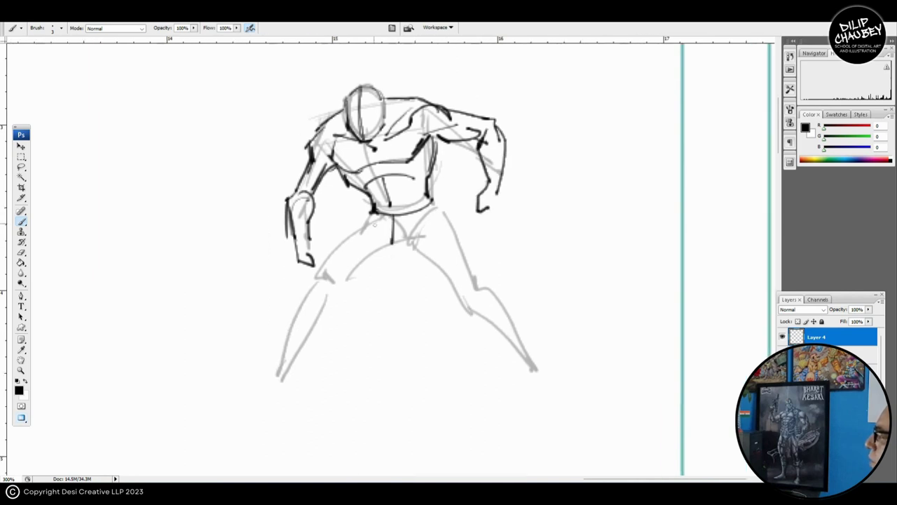
mouse_move(370, 216)
left_mouse_down()
mouse_move(391, 244)
mouse_move(433, 222)
left_mouse_up()
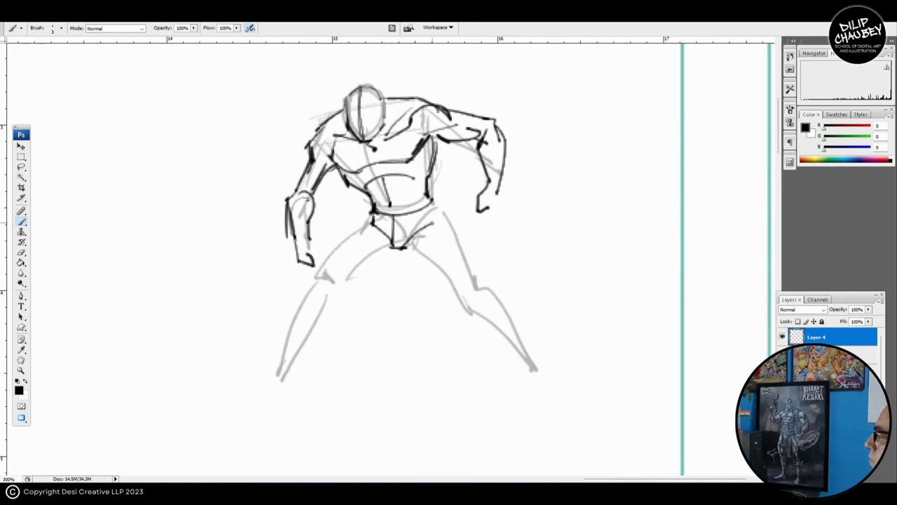
Draw the small figure's bent leg on the hanging-arm side, with thigh, knee and calf contours.
left_click_drag(368, 260, 409, 240)
mouse_move(414, 202)
left_mouse_down()
mouse_move(386, 217)
mouse_move(347, 279)
left_mouse_up()
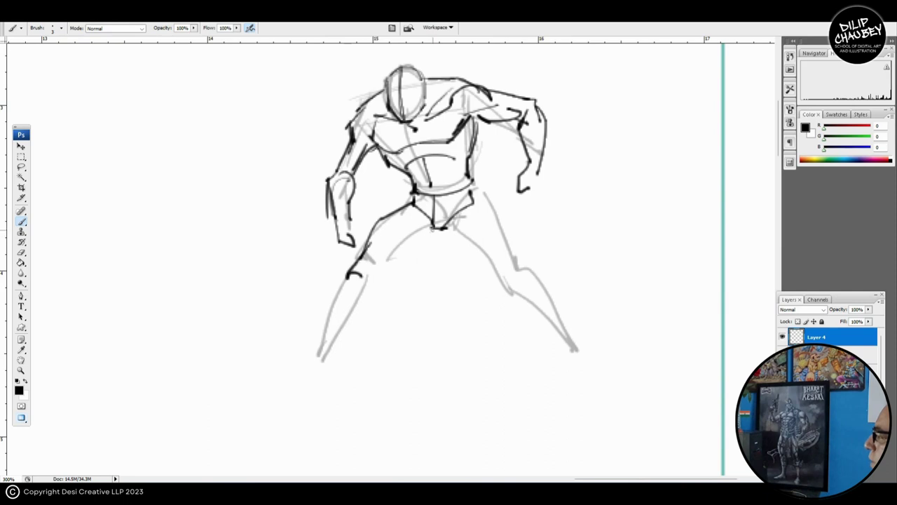
mouse_move(433, 229)
left_mouse_down()
mouse_move(367, 279)
mouse_move(394, 240)
mouse_move(366, 265)
left_mouse_up()
left_click_drag(371, 260, 363, 309)
left_click_drag(382, 267, 357, 340)
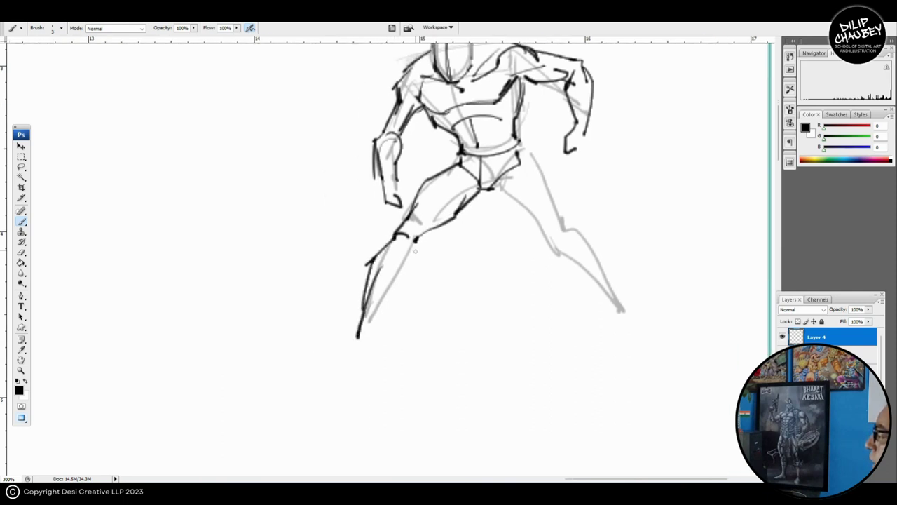
left_click_drag(417, 241, 366, 341)
Draw the small figure's opposite leg stretched outward, with thigh, knee and calf contours.
left_click_drag(515, 260, 375, 299)
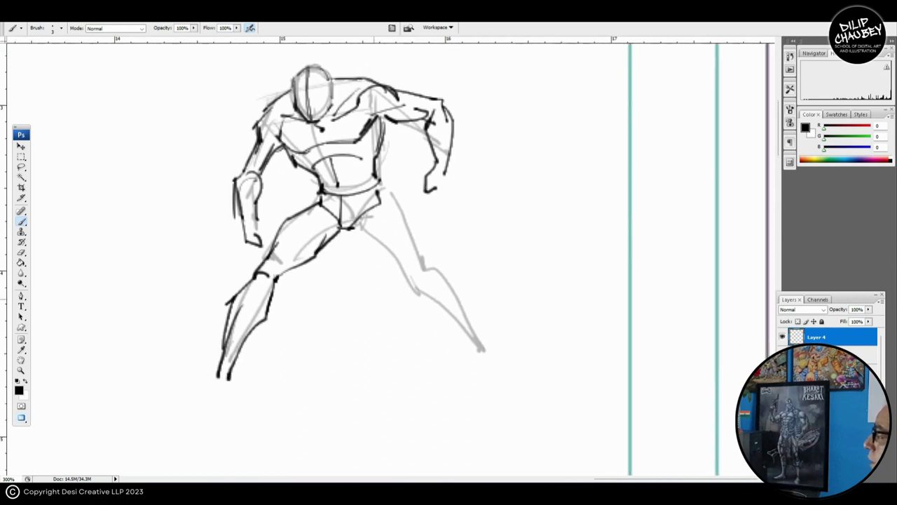
mouse_move(363, 225)
left_mouse_down()
mouse_move(387, 279)
mouse_move(414, 298)
mouse_move(420, 279)
left_mouse_up()
left_click_drag(378, 189, 426, 276)
mouse_move(436, 274)
left_mouse_down()
mouse_move(405, 228)
mouse_move(442, 271)
left_mouse_up()
left_click_drag(388, 254, 391, 277)
left_click_drag(390, 268, 447, 318)
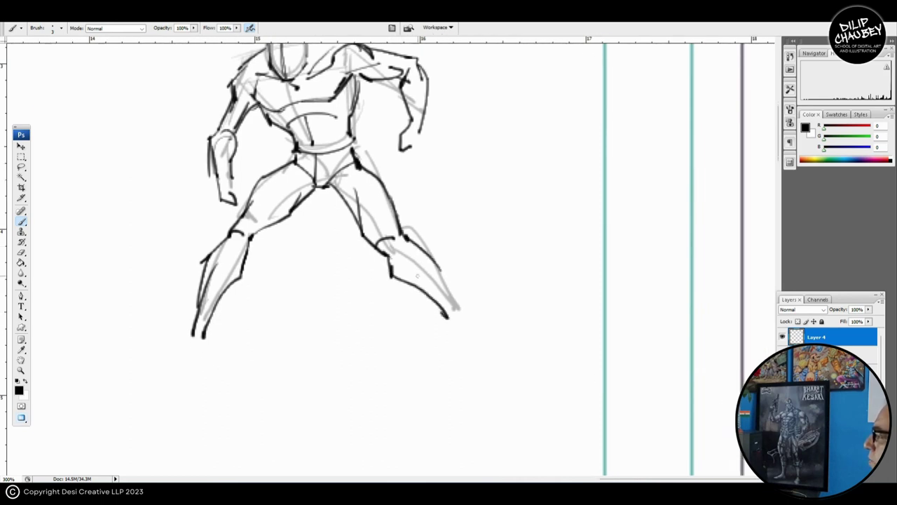
left_click_drag(419, 277, 453, 327)
Draw both feet of the small figure and complete the fist of its hanging arm.
left_click_drag(279, 345, 419, 316)
mouse_move(334, 300)
left_mouse_down()
mouse_move(308, 330)
mouse_move(348, 334)
mouse_move(340, 334)
left_mouse_up()
left_click_drag(519, 319, 399, 307)
mouse_move(469, 279)
left_mouse_down()
mouse_move(465, 300)
mouse_move(475, 291)
left_mouse_up()
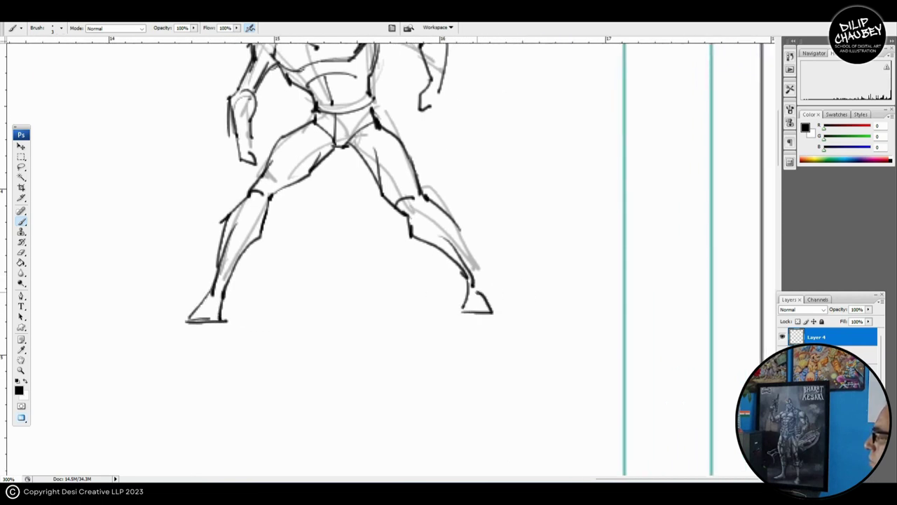
left_click_drag(463, 239, 481, 285)
mouse_move(307, 165)
left_mouse_down()
mouse_move(394, 262)
mouse_move(412, 269)
left_mouse_up()
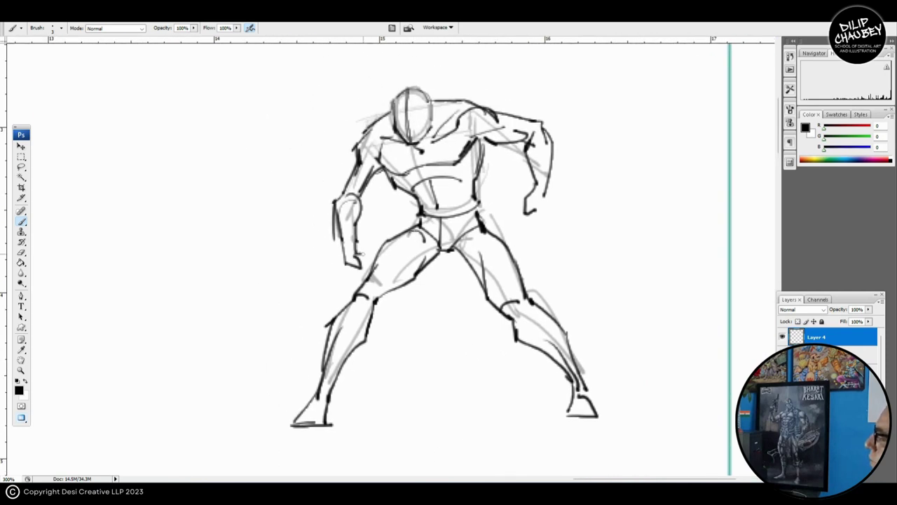
left_click_drag(362, 254, 364, 271)
Draw the large pointing figure's head in profile, with skull outline, brow, eye, cheek line and jaw.
left_click_drag(348, 317, 664, 296)
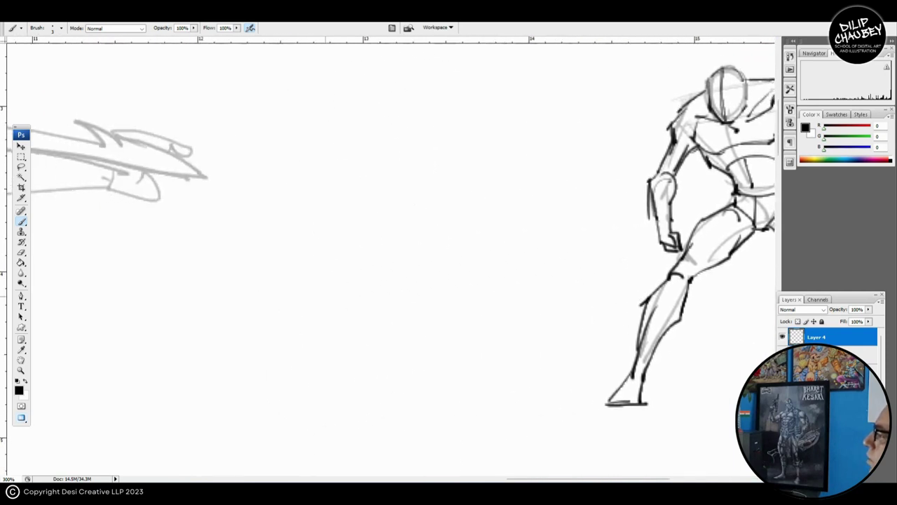
left_click_drag(91, 211, 722, 323)
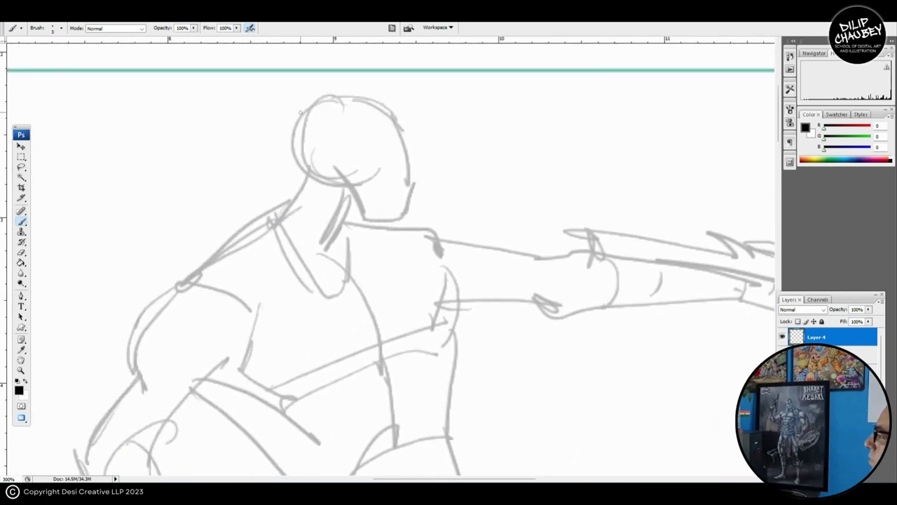
mouse_move(300, 112)
left_mouse_down()
mouse_move(365, 94)
mouse_move(408, 127)
left_mouse_up()
mouse_move(375, 99)
left_mouse_down()
mouse_move(406, 130)
mouse_move(393, 146)
left_mouse_up()
mouse_move(406, 138)
left_mouse_down()
mouse_move(399, 132)
mouse_move(410, 152)
mouse_move(405, 206)
left_mouse_up()
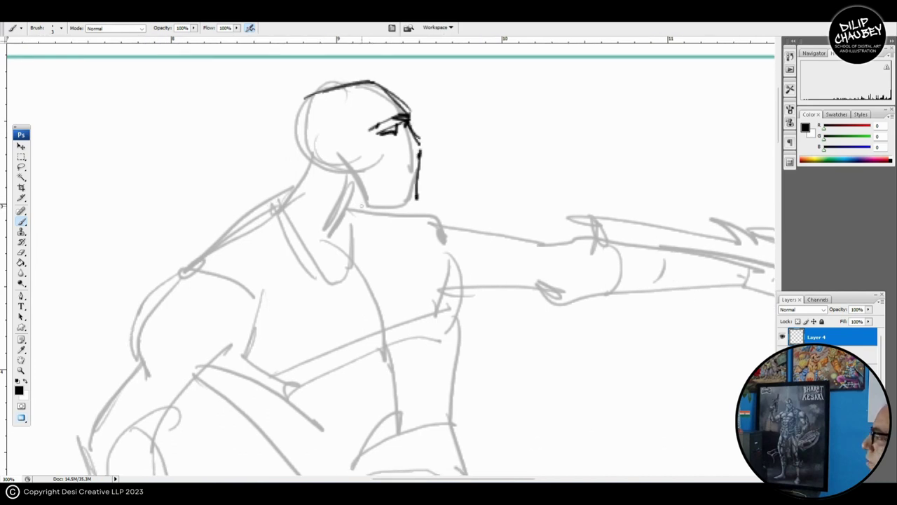
mouse_move(349, 156)
left_mouse_down()
mouse_move(356, 185)
mouse_move(414, 206)
left_mouse_up()
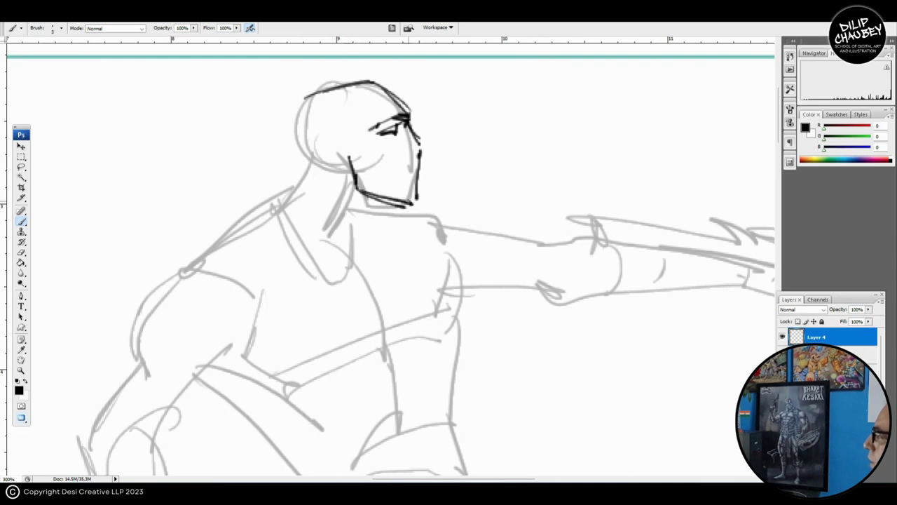
mouse_move(379, 138)
left_mouse_down()
mouse_move(402, 151)
mouse_move(398, 183)
left_mouse_up()
left_click_drag(346, 174, 369, 198)
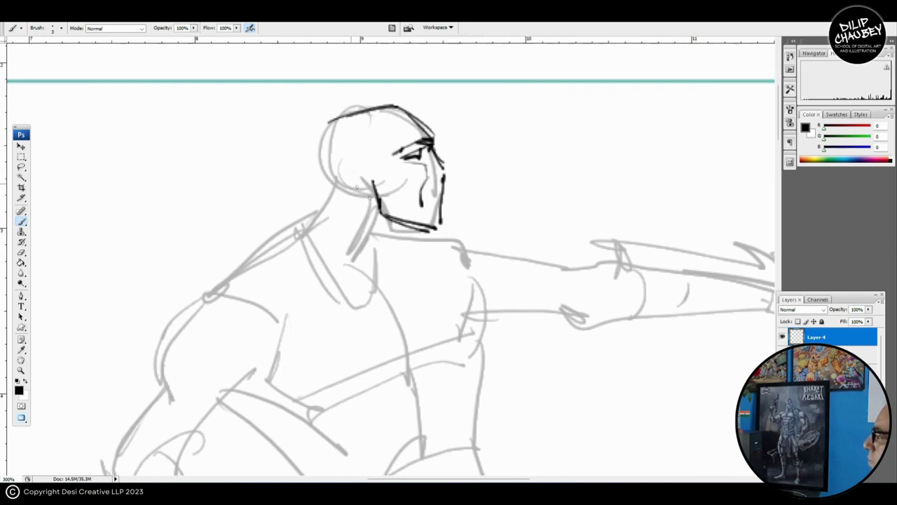
mouse_move(329, 120)
left_mouse_down()
mouse_move(321, 175)
mouse_move(338, 196)
mouse_move(358, 183)
left_mouse_up()
Draw the large figure's neck, sloping back shoulder line, collarbones and the top line of the far shoulder.
mouse_move(365, 238)
left_mouse_down()
mouse_move(375, 195)
mouse_move(376, 232)
left_mouse_up()
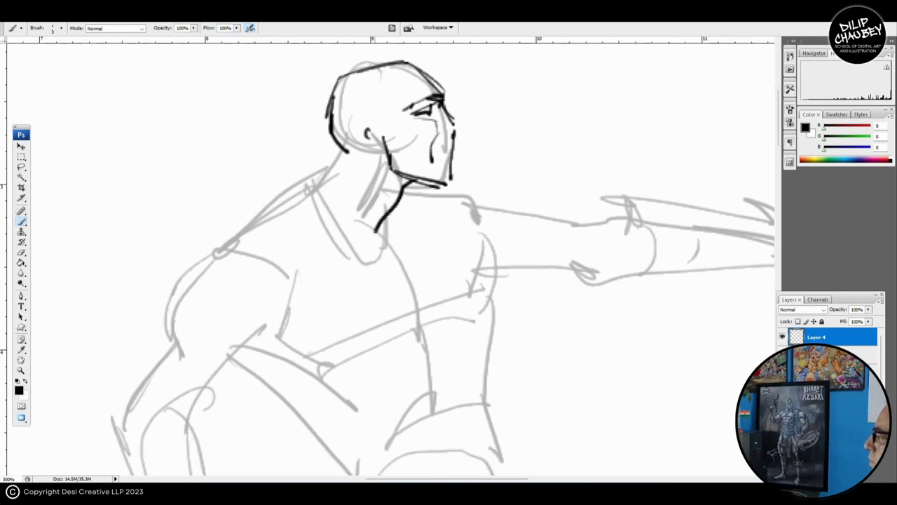
left_click_drag(345, 148, 314, 182)
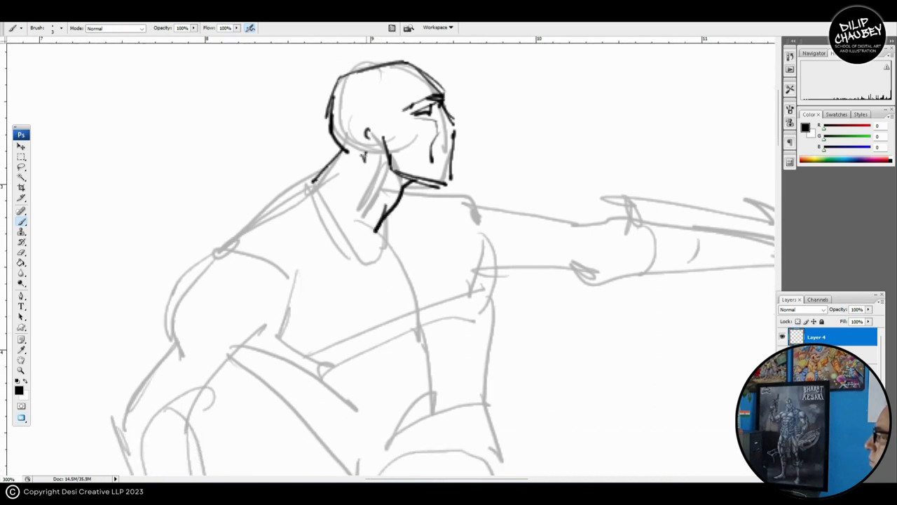
left_click_drag(366, 156, 363, 228)
mouse_move(301, 208)
left_mouse_down()
mouse_move(351, 180)
mouse_move(290, 217)
left_mouse_up()
mouse_move(350, 237)
left_mouse_down()
mouse_move(319, 223)
mouse_move(404, 209)
mouse_move(415, 218)
mouse_move(360, 237)
mouse_move(411, 197)
left_mouse_up()
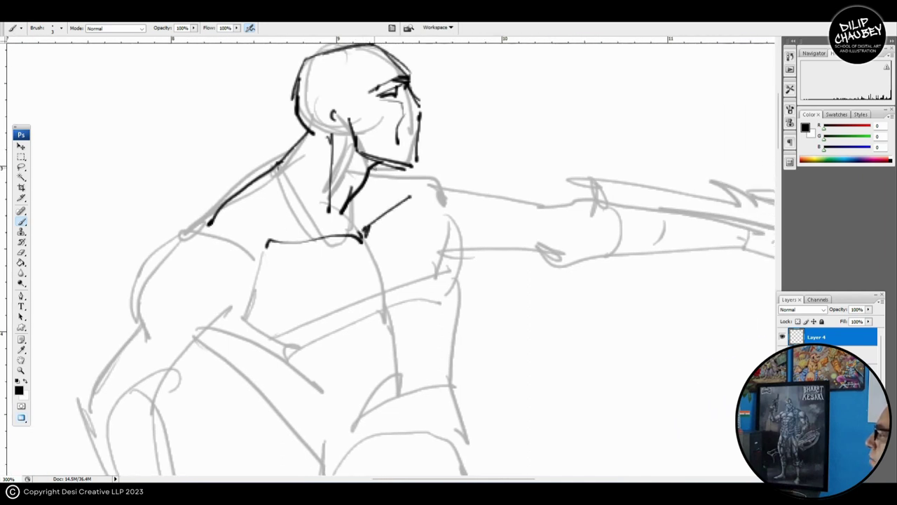
mouse_move(370, 166)
left_mouse_down()
mouse_move(462, 190)
mouse_move(534, 141)
left_mouse_up()
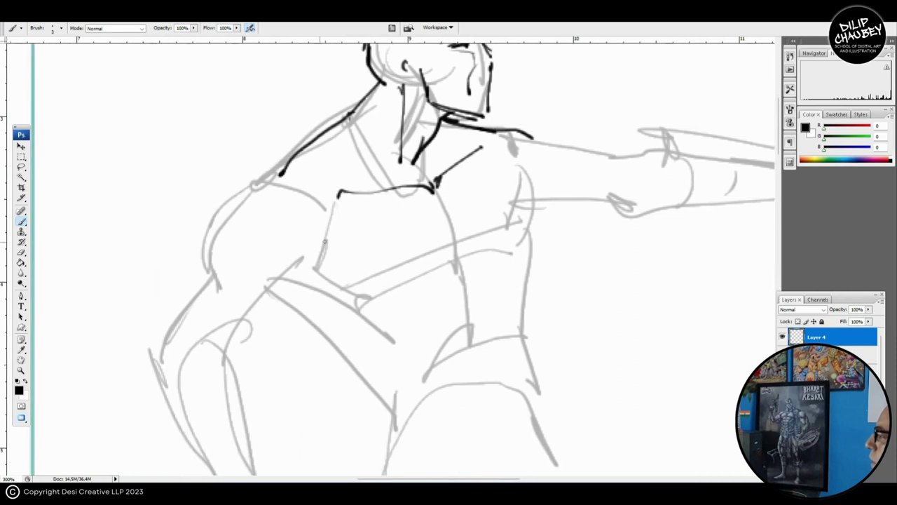
Draw the rounded deltoid of the large figure's near shoulder.
left_click_drag(326, 213, 330, 208)
left_click_drag(272, 215, 340, 201)
mouse_move(350, 160)
left_mouse_down()
mouse_move(314, 176)
mouse_move(278, 237)
mouse_move(285, 272)
left_mouse_up()
mouse_move(293, 228)
left_mouse_down()
mouse_move(288, 285)
mouse_move(385, 234)
left_mouse_up()
Draw the large figure's chest muscles with their lower edges, centre line and far side contour.
mouse_move(367, 179)
left_mouse_down()
mouse_move(343, 199)
mouse_move(373, 223)
left_mouse_up()
mouse_move(373, 223)
left_mouse_down()
mouse_move(321, 190)
mouse_move(335, 263)
mouse_move(386, 263)
mouse_move(461, 235)
left_mouse_up()
left_click_drag(446, 204, 445, 230)
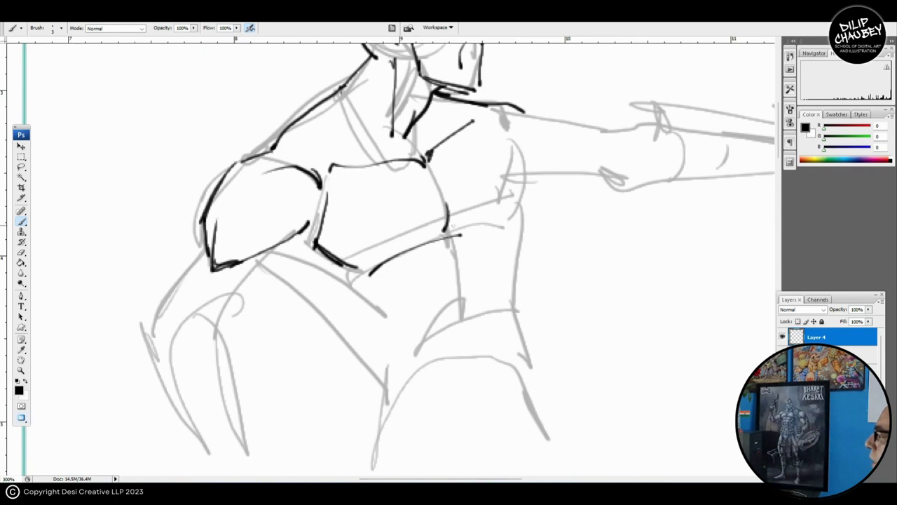
mouse_move(489, 136)
left_mouse_down()
mouse_move(429, 166)
mouse_move(435, 156)
mouse_move(455, 174)
mouse_move(457, 242)
mouse_move(433, 261)
left_mouse_up()
Draw the large figure's near torso side tapering from the armpit down to the waist.
left_click_drag(269, 328, 342, 247)
left_click_drag(286, 198, 311, 259)
left_click_drag(308, 256, 401, 328)
left_click_drag(382, 287, 405, 350)
left_click_drag(405, 350, 342, 362)
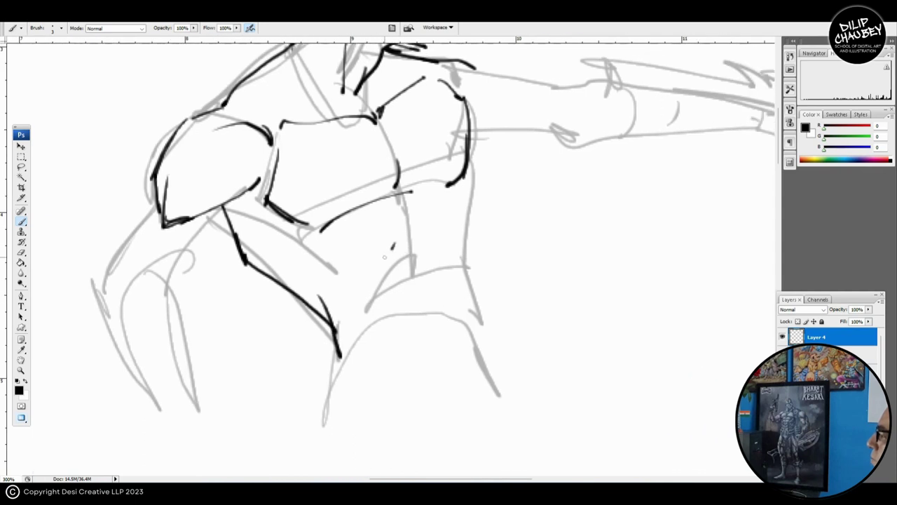
Draw the large figure's abdominal lines, front torso contour and curved waistband.
mouse_move(383, 256)
left_mouse_down()
mouse_move(435, 239)
mouse_move(373, 279)
left_mouse_up()
left_click_drag(349, 283, 368, 280)
mouse_move(447, 189)
left_mouse_down()
mouse_move(459, 284)
mouse_move(485, 353)
left_mouse_up()
scroll(463, 280, "down", 2)
mouse_move(374, 314)
left_mouse_down()
mouse_move(366, 299)
mouse_move(326, 337)
mouse_move(462, 284)
left_mouse_up()
left_click_drag(394, 215, 408, 290)
Draw the large figure's hanging near arm with upper arm, elbow and tapering forearm contours.
left_click_drag(138, 241, 303, 253)
mouse_move(293, 161)
left_mouse_down()
mouse_move(263, 199)
mouse_move(258, 242)
mouse_move(237, 272)
mouse_move(232, 263)
mouse_move(240, 286)
left_mouse_up()
mouse_move(372, 174)
left_mouse_down()
mouse_move(329, 246)
mouse_move(297, 275)
left_mouse_up()
left_click_drag(292, 228, 289, 274)
left_click_drag(316, 331, 289, 254)
mouse_move(210, 214)
left_mouse_down()
mouse_move(249, 290)
mouse_move(326, 380)
left_mouse_up()
left_click_drag(278, 188, 300, 214)
mouse_move(282, 196)
left_mouse_down()
mouse_move(301, 217)
mouse_move(318, 311)
left_mouse_up()
left_click_drag(302, 243, 336, 353)
Firm up the large figure's front torso side and draw the upper arm and elbow of the outstretched arm.
mouse_move(425, 325)
left_mouse_down()
mouse_move(373, 304)
mouse_move(303, 293)
left_mouse_up()
mouse_move(340, 233)
left_mouse_down()
mouse_move(332, 235)
mouse_move(337, 277)
mouse_move(384, 235)
mouse_move(505, 219)
mouse_move(368, 416)
left_mouse_up()
mouse_move(339, 140)
left_mouse_down()
mouse_move(368, 163)
mouse_move(337, 180)
left_mouse_up()
mouse_move(337, 181)
left_mouse_down()
mouse_move(384, 148)
mouse_move(435, 160)
mouse_move(439, 184)
left_mouse_up()
mouse_move(362, 170)
left_mouse_down()
mouse_move(334, 208)
mouse_move(424, 205)
mouse_move(443, 210)
mouse_move(440, 219)
mouse_move(501, 208)
left_mouse_up()
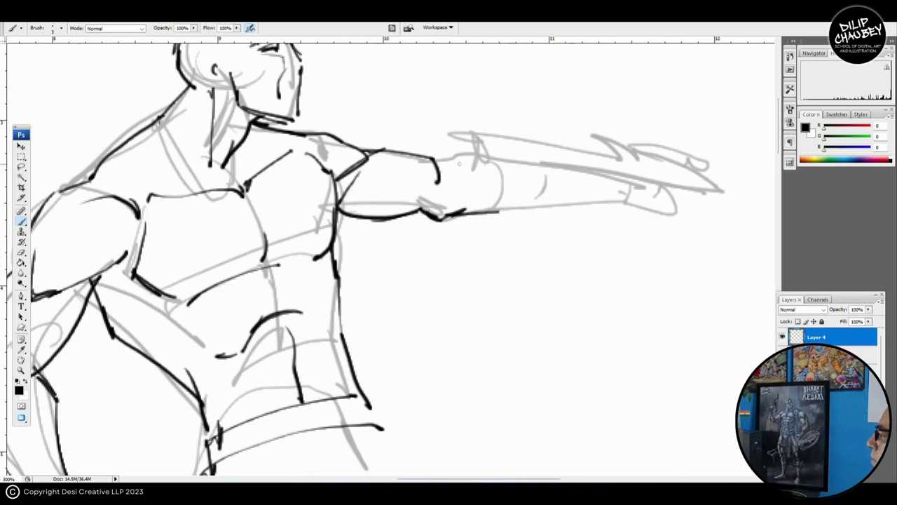
Draw the forearm and fist of the large figure's outstretched arm.
left_click_drag(434, 166, 481, 152)
left_click_drag(546, 171, 510, 166)
left_click_drag(456, 149, 569, 168)
mouse_move(426, 205)
left_mouse_down()
mouse_move(479, 213)
mouse_move(585, 201)
mouse_move(521, 198)
mouse_move(610, 188)
mouse_move(559, 219)
mouse_move(586, 230)
mouse_move(592, 209)
mouse_move(601, 230)
mouse_move(594, 231)
mouse_move(615, 197)
mouse_move(610, 230)
left_mouse_up()
mouse_move(421, 232)
left_mouse_down()
mouse_move(524, 241)
mouse_move(619, 286)
mouse_move(659, 274)
left_mouse_up()
Examine both pencilled figures within the whole page and compare the pointing figure with the coloured Mr Danger design.
left_click(21, 371)
left_click(42, 28)
left_click_drag(90, 110, 665, 433)
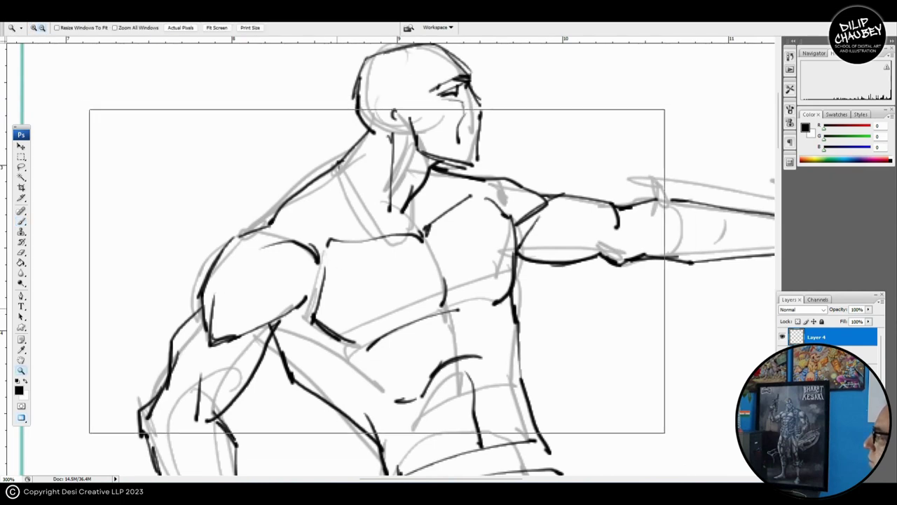
left_click_drag(86, 110, 665, 437)
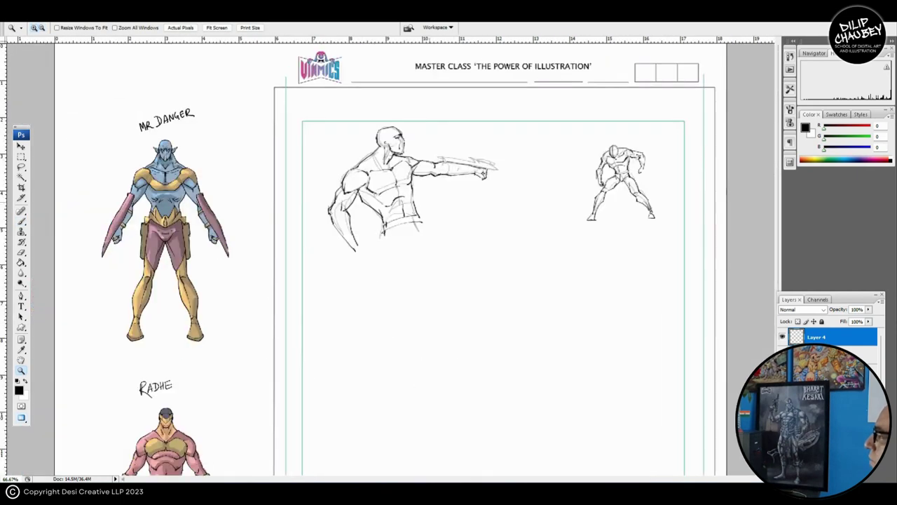
left_click_drag(103, 45, 690, 415)
left_click(406, 188)
left_click(390, 193)
left_click_drag(389, 192, 652, 90)
left_click_drag(186, 132, 620, 376)
left_click_drag(490, 280, 409, 261)
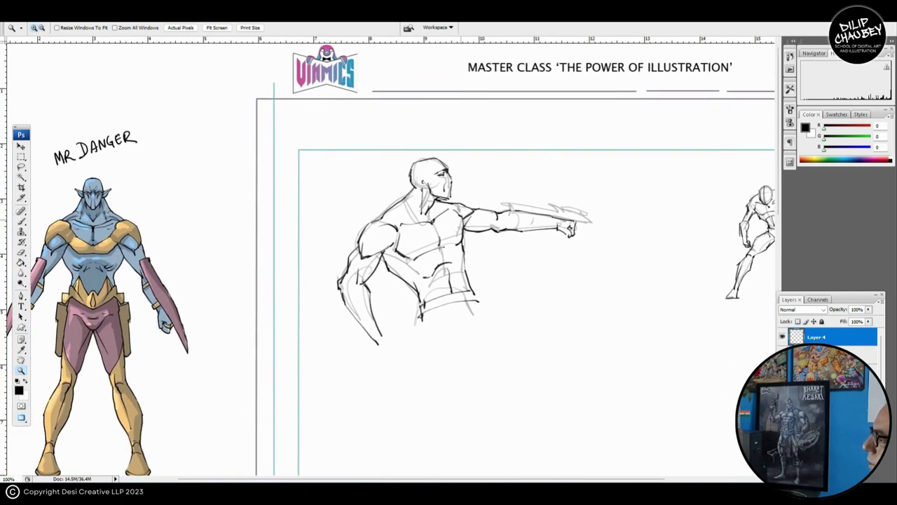
Hide the rough sketch layer below Layer 4 and add Mr Danger's pointed ear and head line to the pointing figure.
key("b")
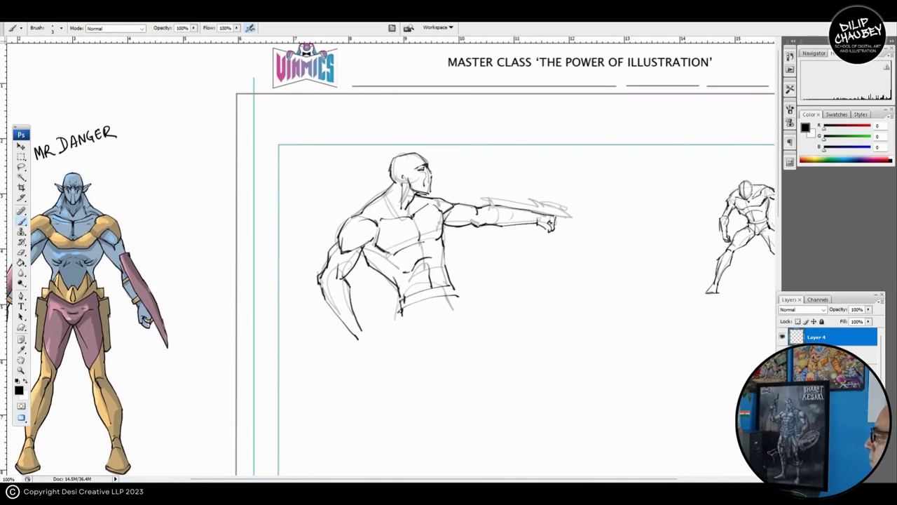
left_click(782, 355)
left_click_drag(420, 266, 435, 277)
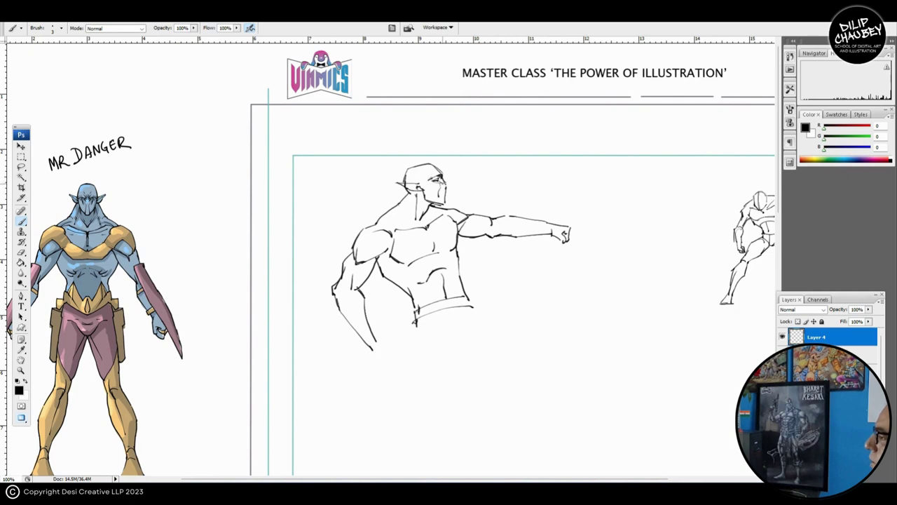
left_click_drag(421, 267, 435, 257)
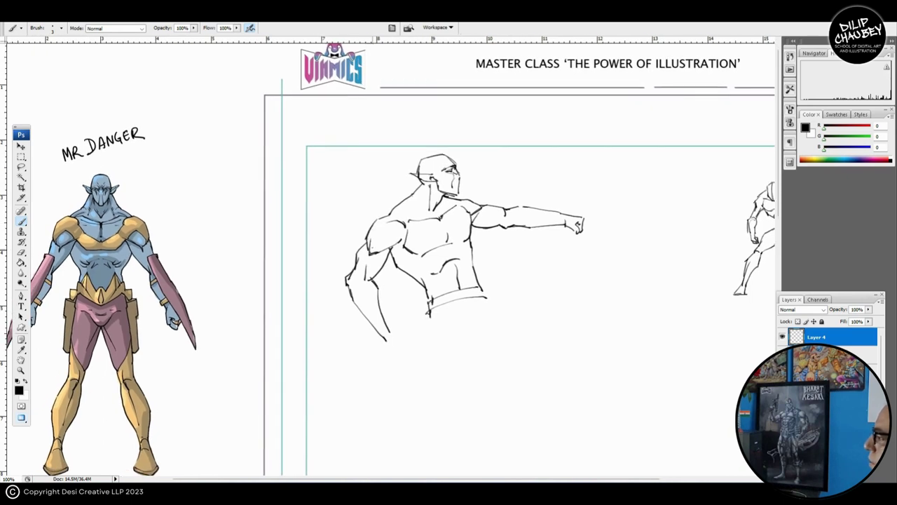
Draw Mr Danger's shoulder pads and V-shaped chest armour on the pointing figure.
scroll(388, 259, "down", 1)
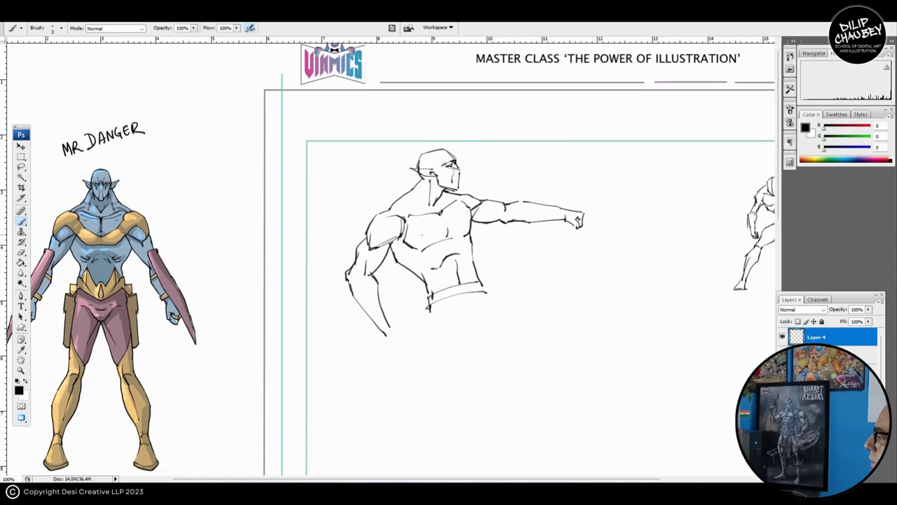
left_click_drag(408, 214, 447, 235)
left_click_drag(460, 192, 464, 203)
left_click_drag(392, 225, 390, 217)
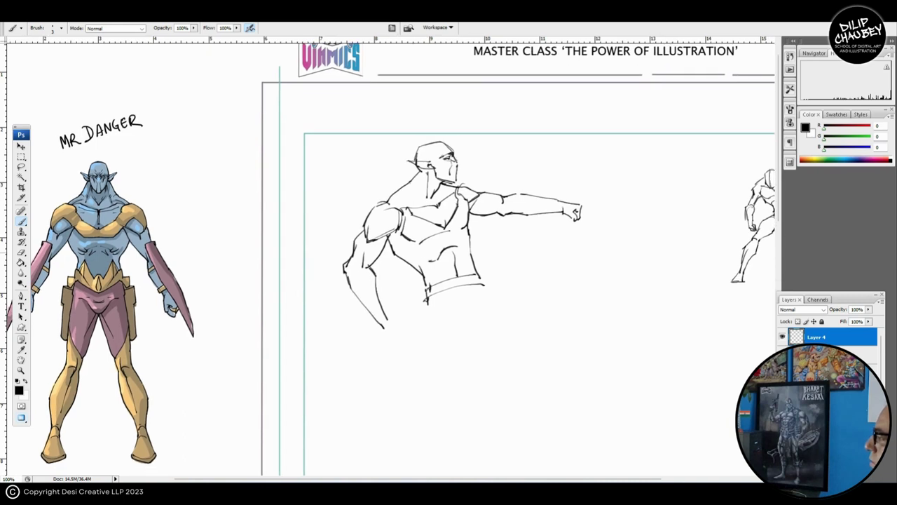
Draw Mr Danger's belt with its pointed buckle spikes and lower edge around the pointing figure's waist.
left_click_drag(450, 290, 434, 264)
left_click_drag(445, 252, 449, 263)
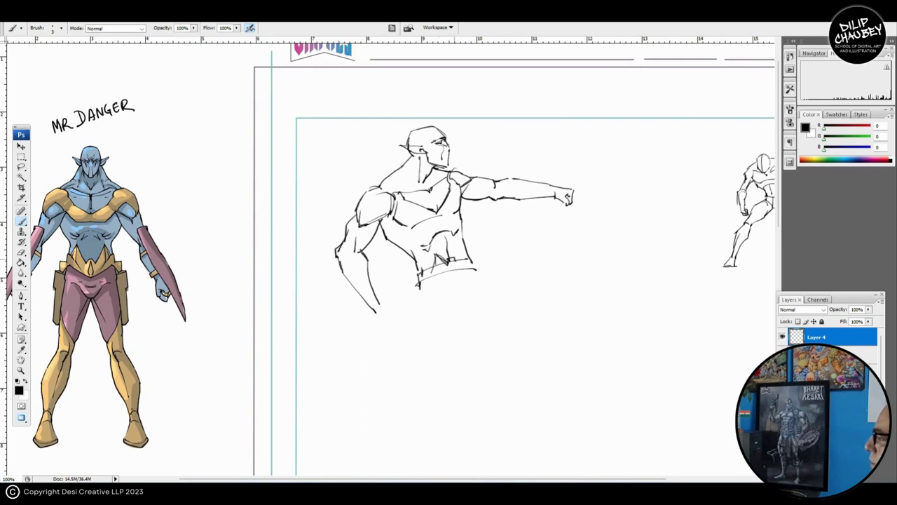
mouse_move(458, 248)
left_mouse_down()
mouse_move(468, 261)
mouse_move(418, 273)
left_mouse_up()
mouse_move(419, 268)
left_mouse_down()
mouse_move(437, 267)
mouse_move(439, 277)
left_mouse_up()
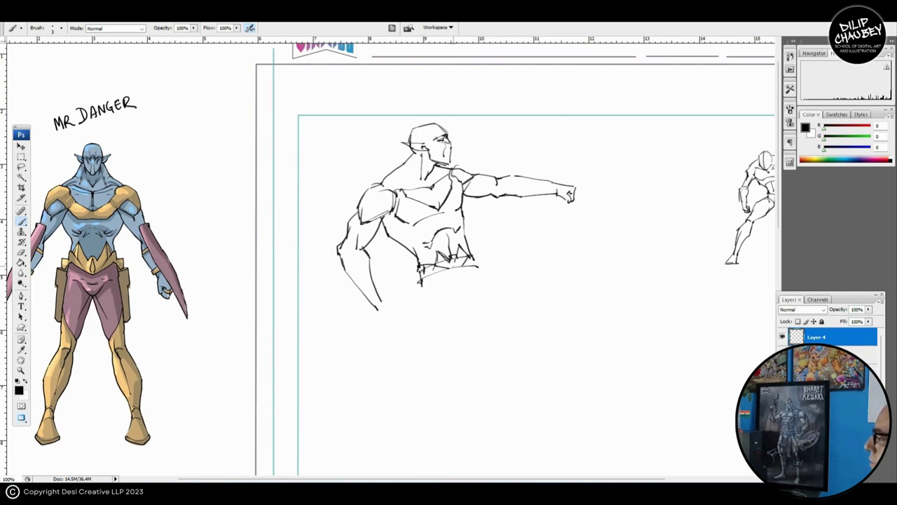
scroll(455, 265, "down", 1)
left_click_drag(419, 270, 462, 270)
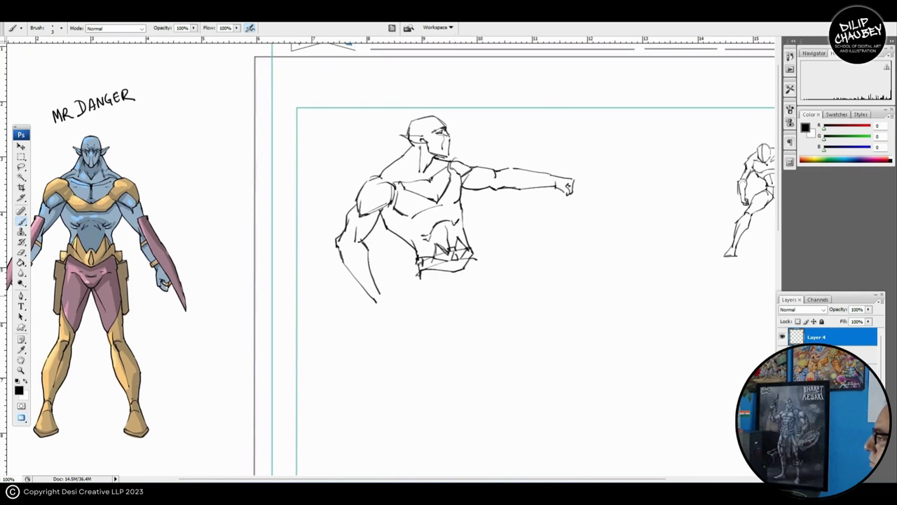
Draw Mr Danger's long forearm blades on the lowered arm and the outstretched arm of the pointing figure.
left_click_drag(358, 250, 428, 237)
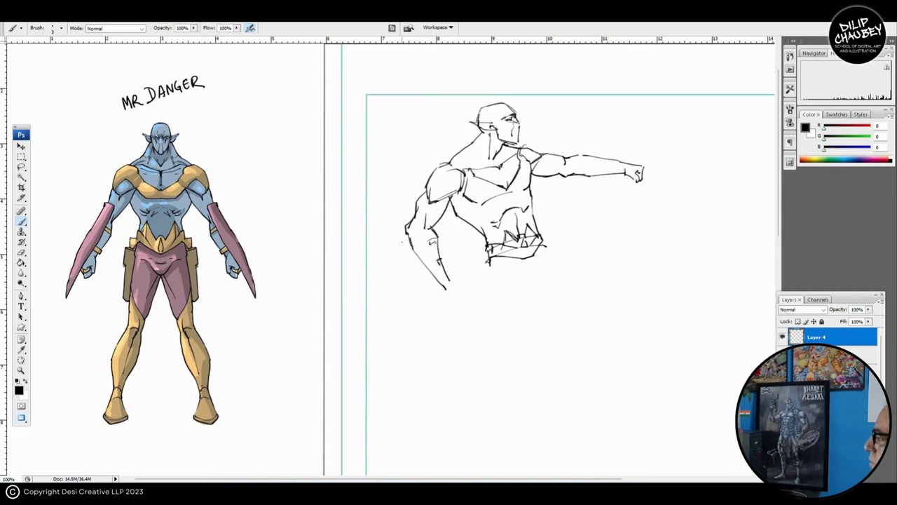
left_click_drag(410, 235, 441, 291)
left_click_drag(586, 187, 562, 197)
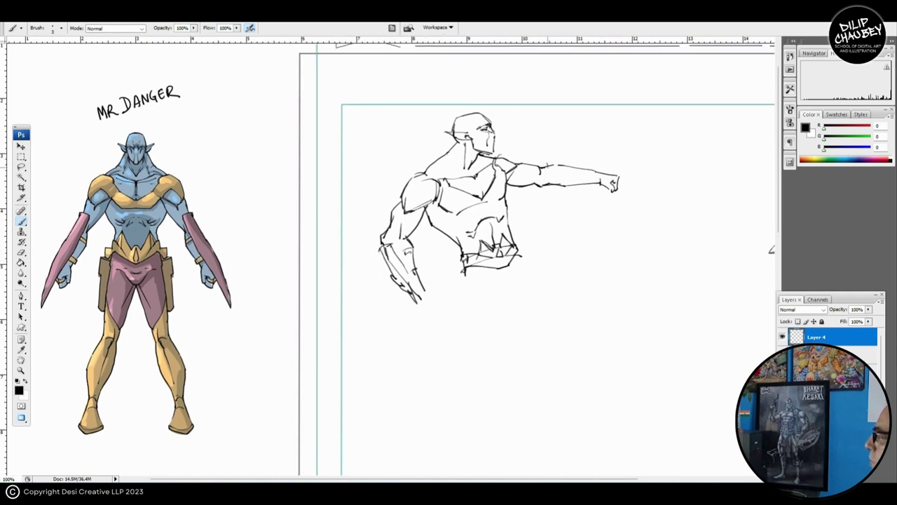
left_click_drag(555, 163, 575, 161)
left_click_drag(547, 172, 621, 171)
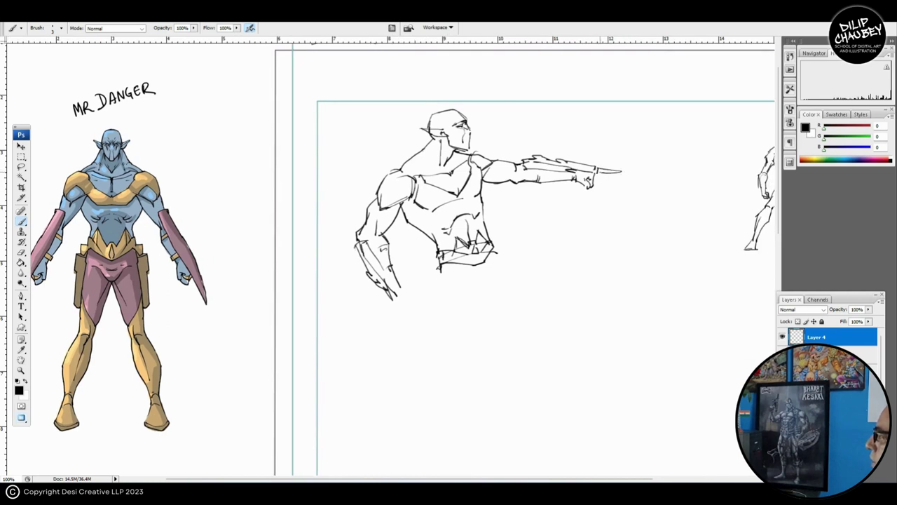
Add short muscle strokes along the ribs and beneath the chest of the pointing figure.
mouse_move(477, 214)
left_mouse_down()
mouse_move(416, 216)
mouse_move(488, 214)
left_mouse_up()
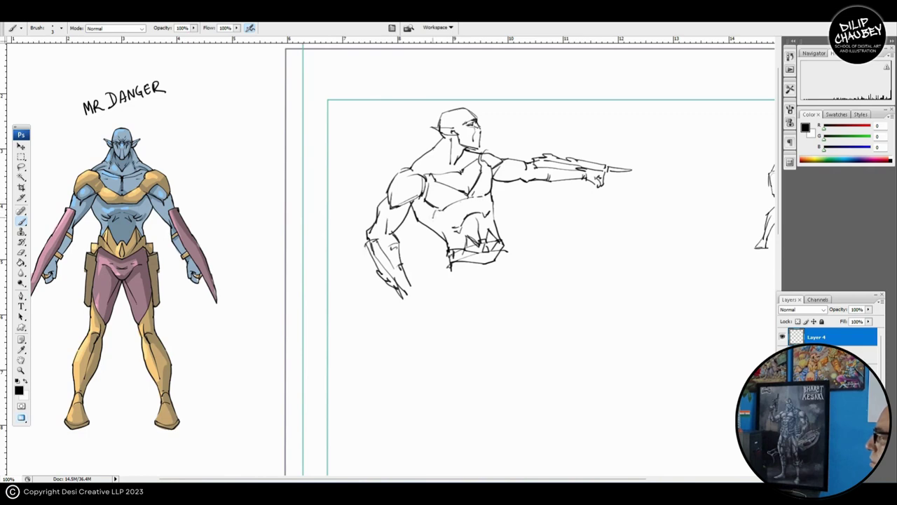
left_click_drag(433, 218, 439, 210)
left_click_drag(435, 214, 446, 219)
Draw Radhe's mask lines across the head of the small wide-legged figure.
mouse_move(505, 211)
left_mouse_down()
mouse_move(316, 245)
mouse_move(382, 232)
left_mouse_up()
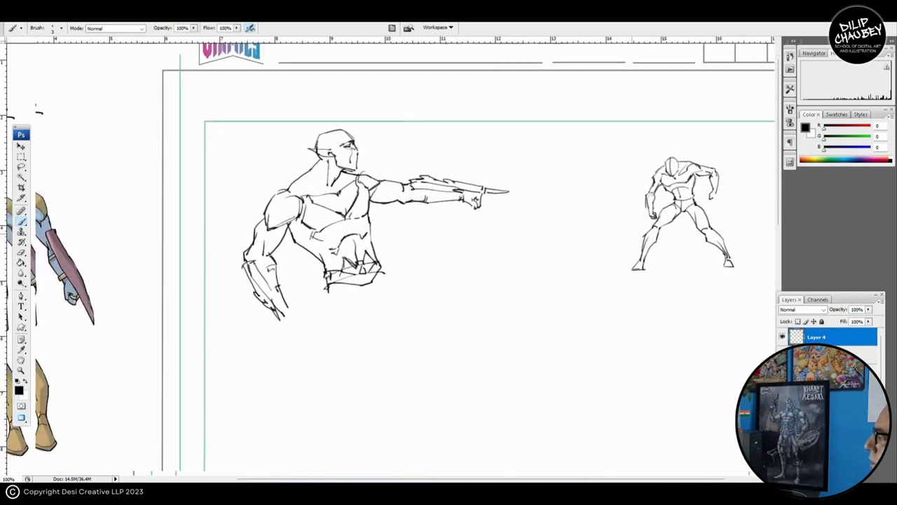
key("ctrl+minus")
key("ctrl+plus")
key("z")
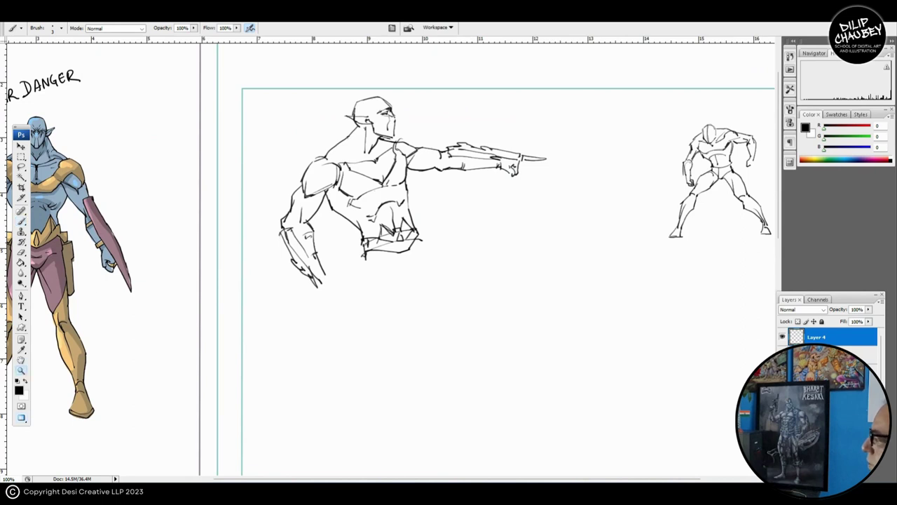
key("ctrl+minus")
scroll(389, 260, "down", 3)
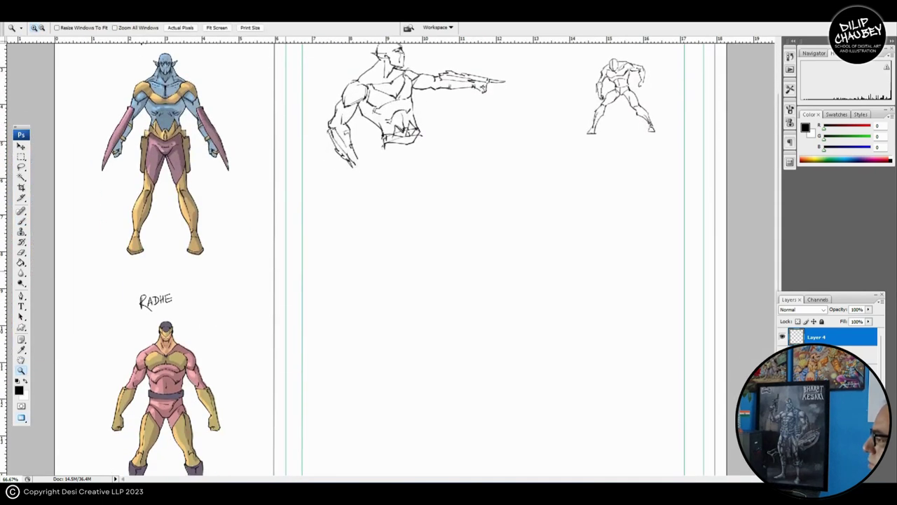
scroll(389, 260, "up", 2)
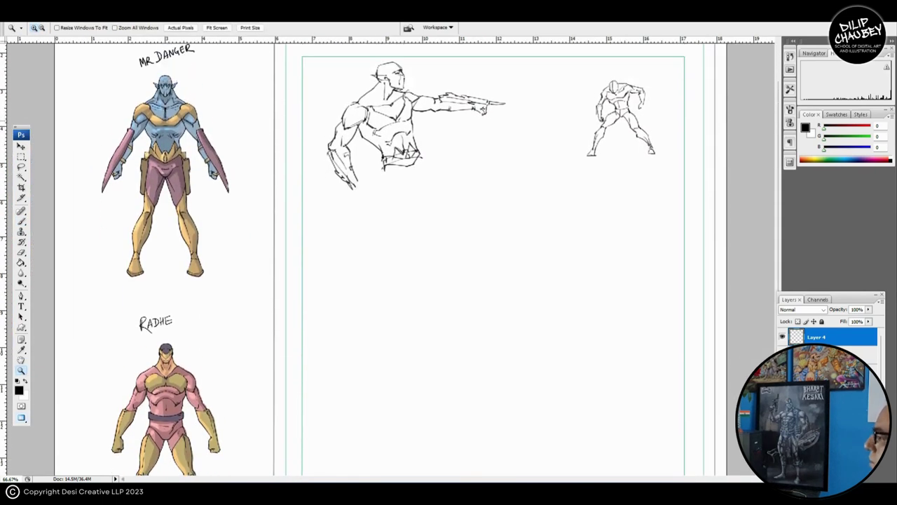
left_click_drag(593, 66, 649, 155)
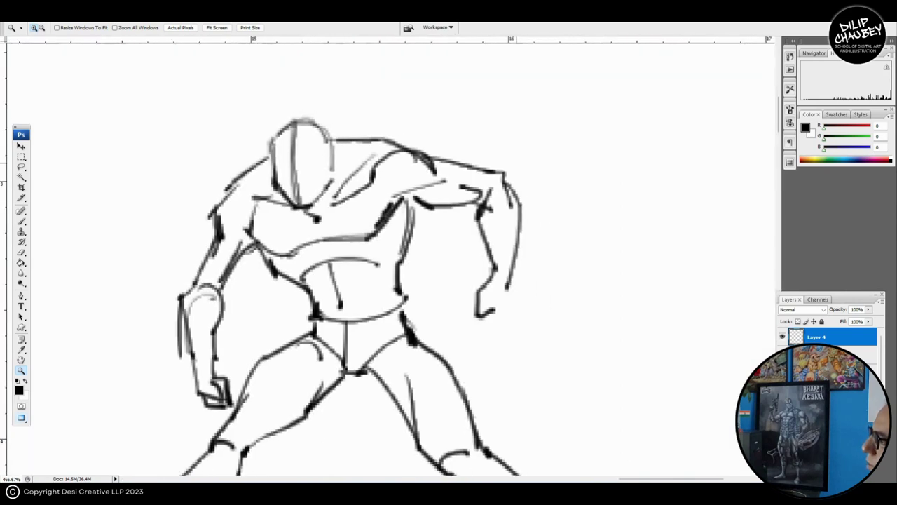
key("b")
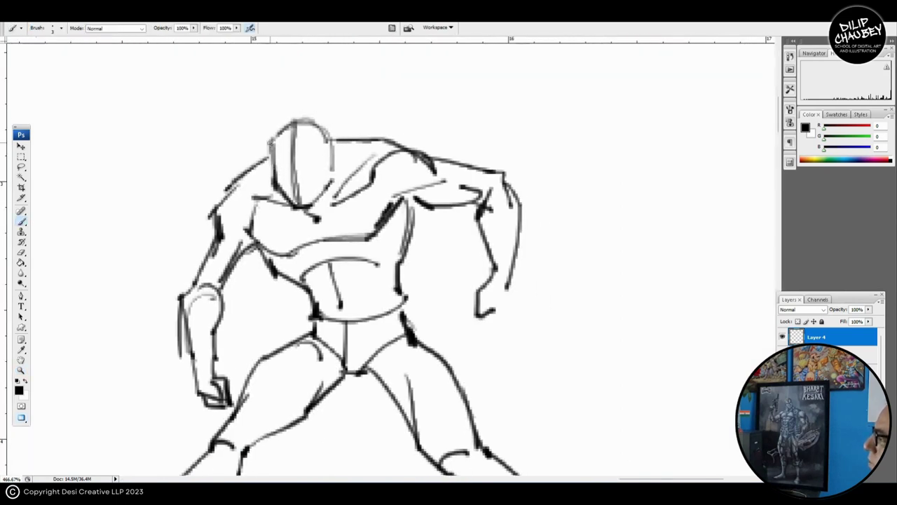
left_click_drag(293, 159, 335, 143)
mouse_move(273, 145)
left_mouse_down()
mouse_move(275, 168)
mouse_move(295, 178)
mouse_move(334, 156)
left_mouse_up()
left_click_drag(309, 232, 526, 70)
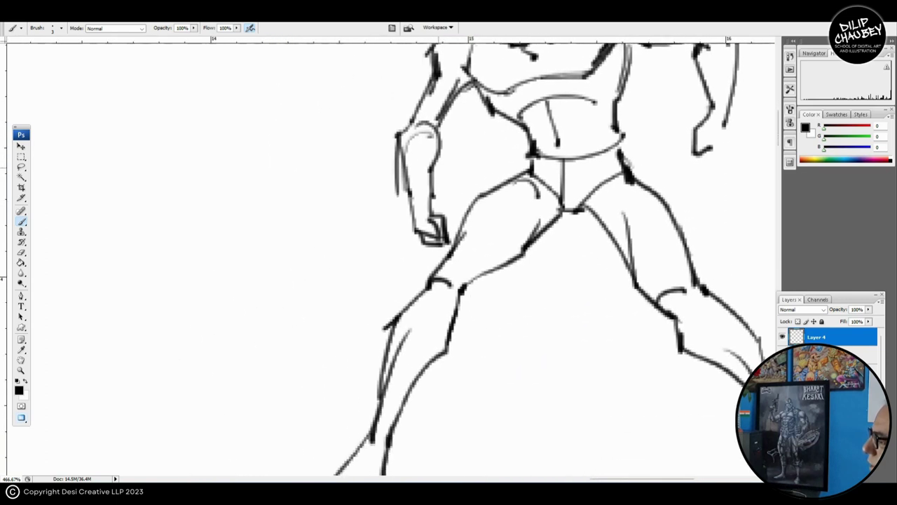
Compare the small figure with the coloured Radhe design on the whole page and add its costume lines.
key("z")
left_click(245, 310, "alt")
left_click(242, 310, "alt")
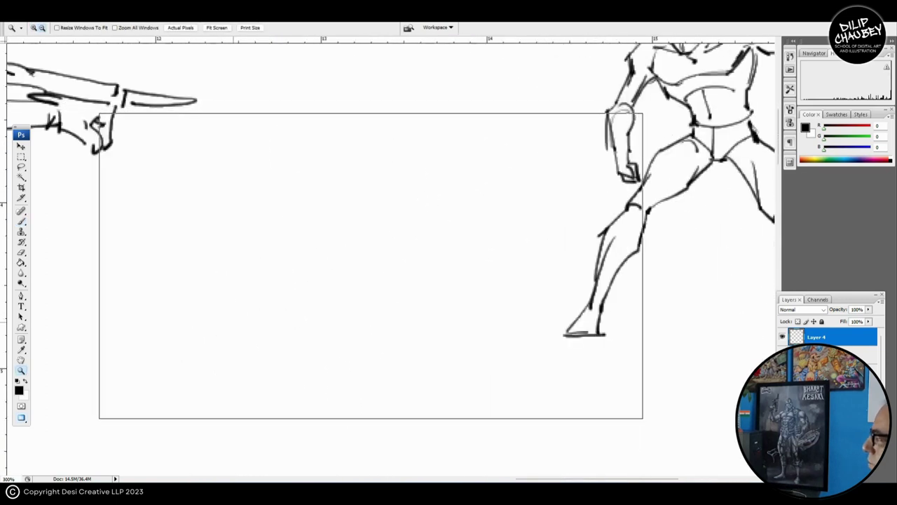
left_click(239, 314, "alt")
left_click(239, 314, "alt")
left_click(281, 323, "alt")
left_click(286, 375, "alt")
left_click_drag(288, 350, 288, 386)
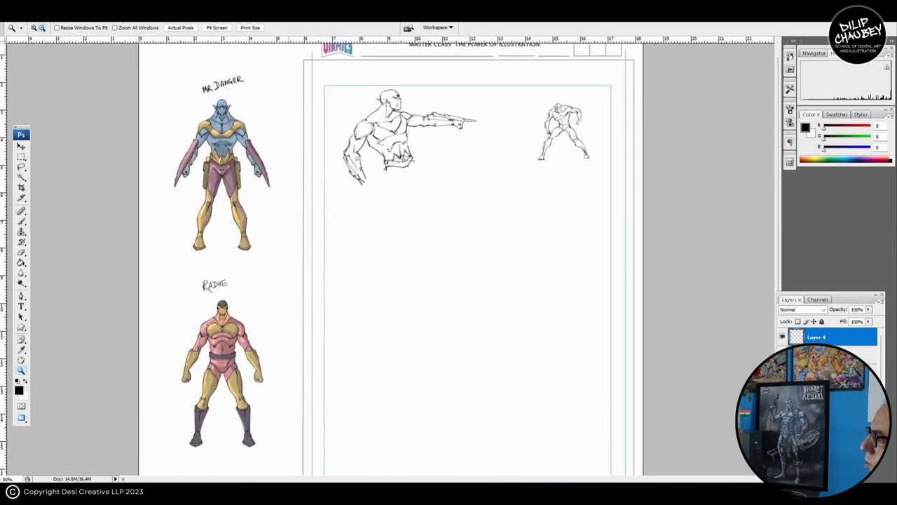
key("b")
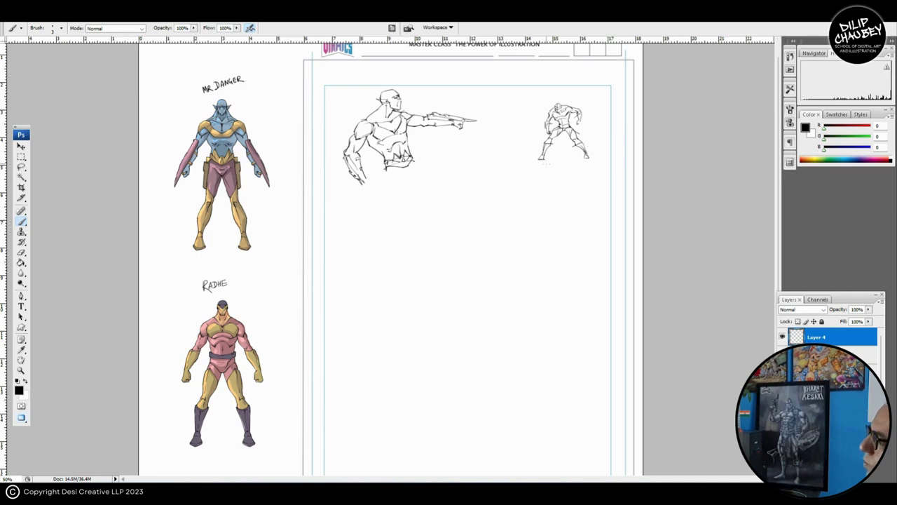
Create a new layer above Layer 4 and fill it with blue (R 89, G 155, B 198).
key("z")
left_click_drag(152, 42, 643, 460)
left_click_drag(309, 202, 692, 418)
left_click_drag(449, 210, 690, 316)
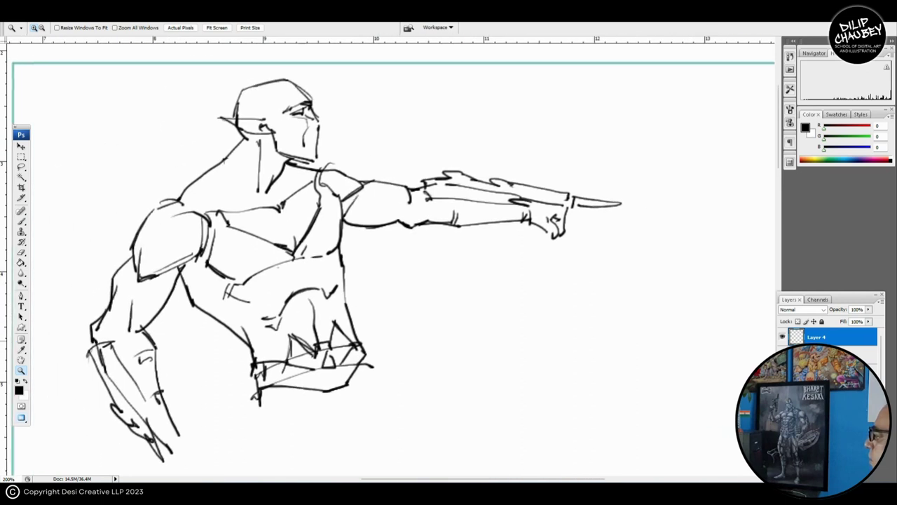
key("ctrl+shift+alt+n")
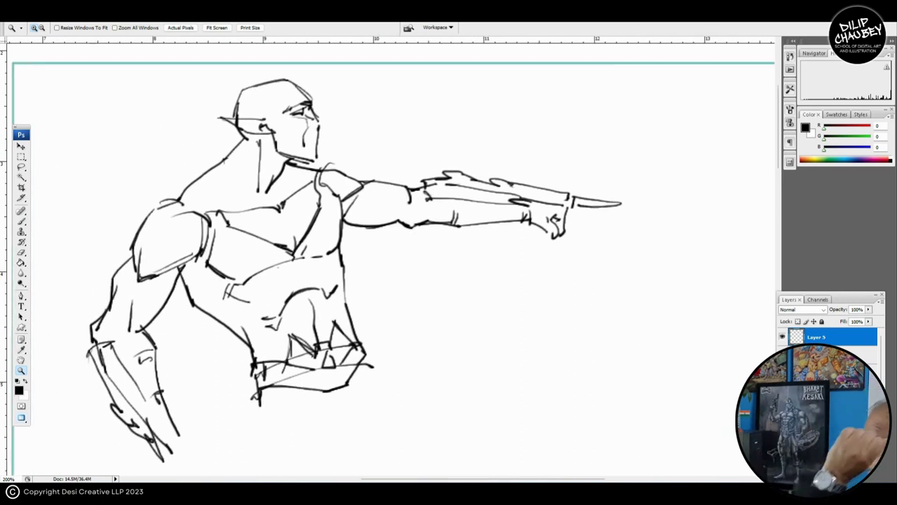
left_click(18, 391)
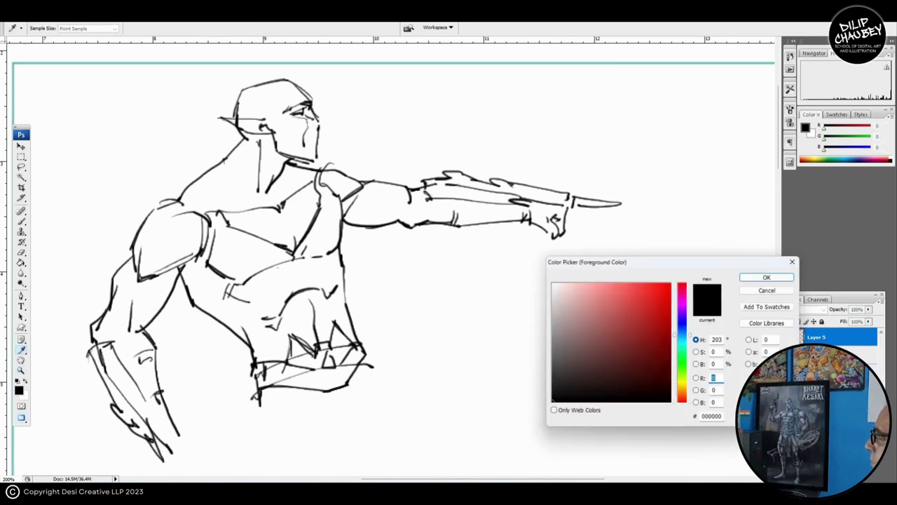
left_click(618, 309)
left_click(766, 277)
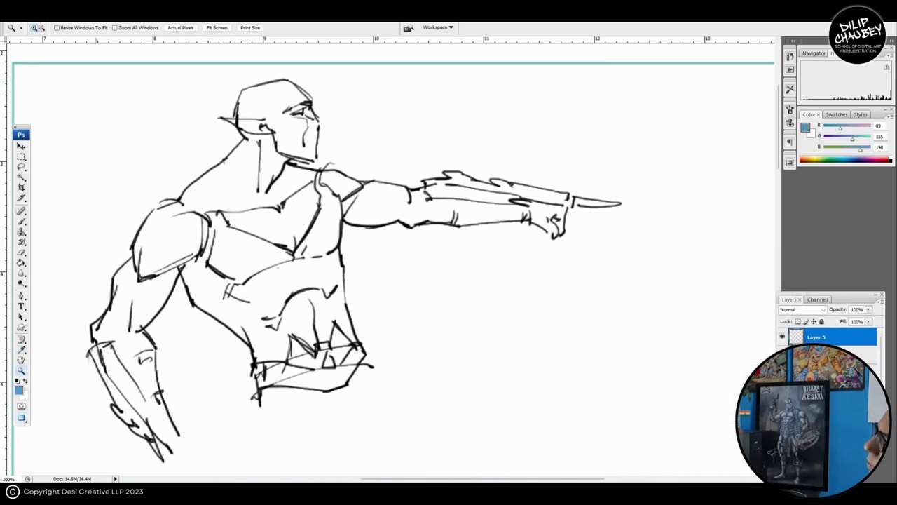
left_click(32, 15)
left_click(63, 149)
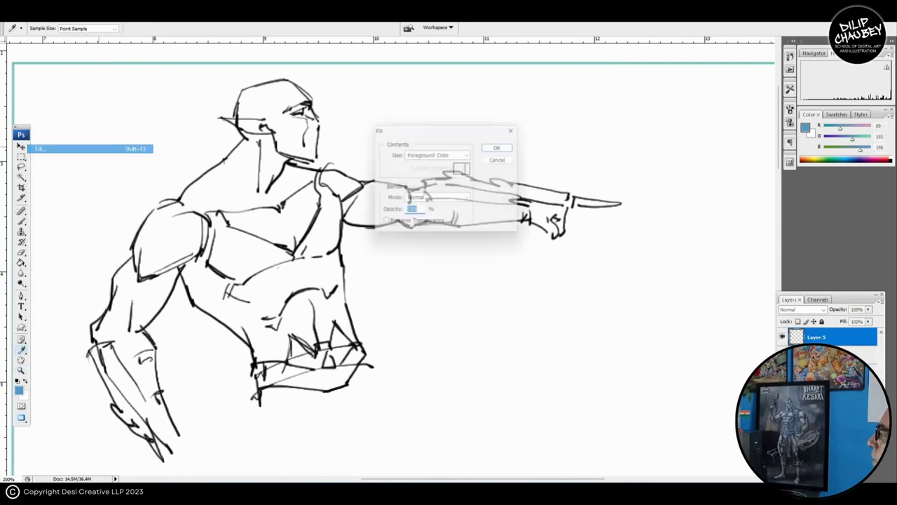
key("Return")
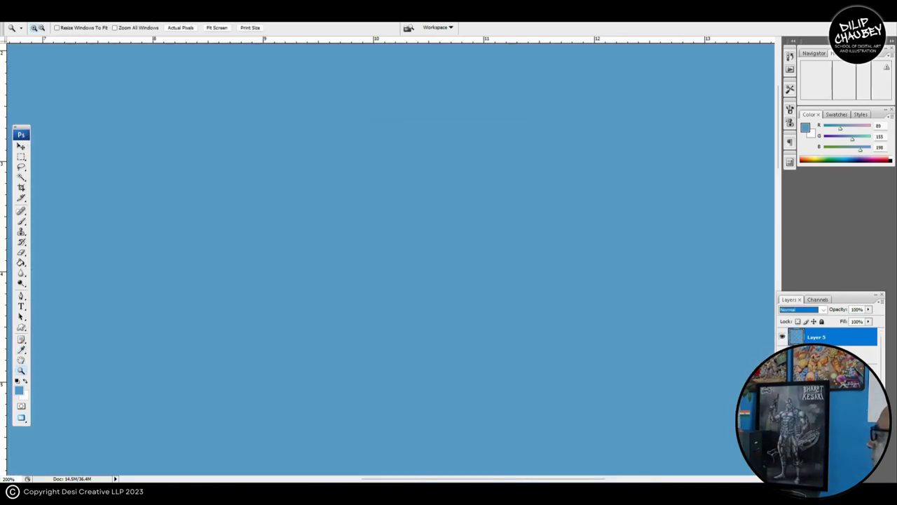
Set the blending mode of the blue-filled Layer 5 to Screen, trying the neighbouring modes for comparison.
key("Down")
key("Down")
key("Down")
key("Down")
key("Down")
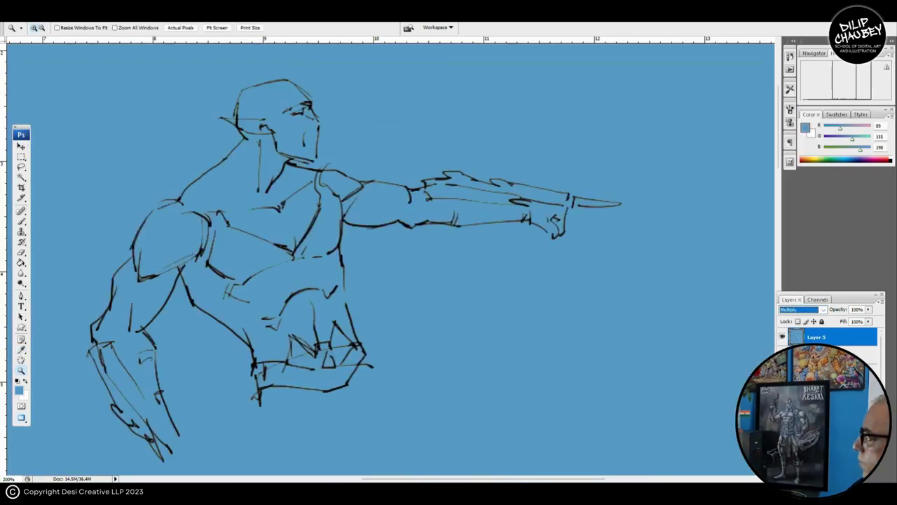
key("Down")
key("Down")
key("Down")
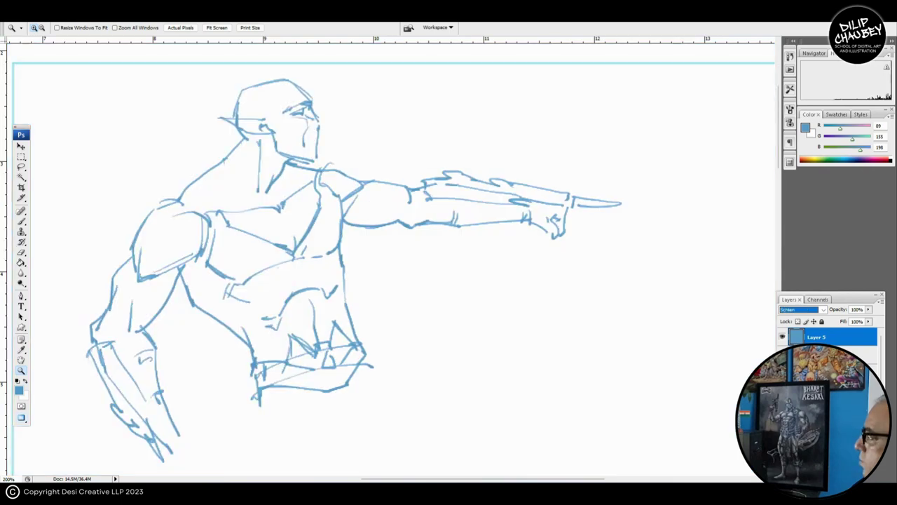
key("Down")
key("Down")
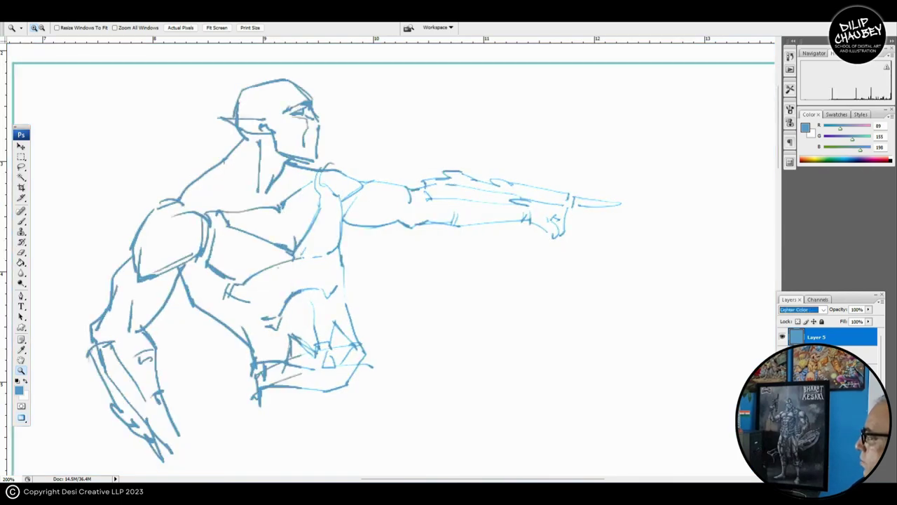
key("Up")
key("Up")
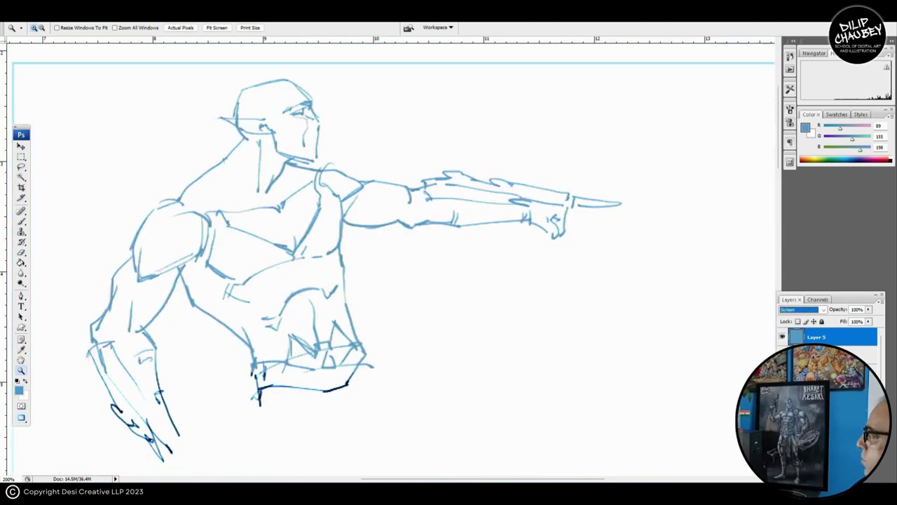
Lower the opacity of the sketch layer beneath Layer 5 to 53%.
left_click(827, 355)
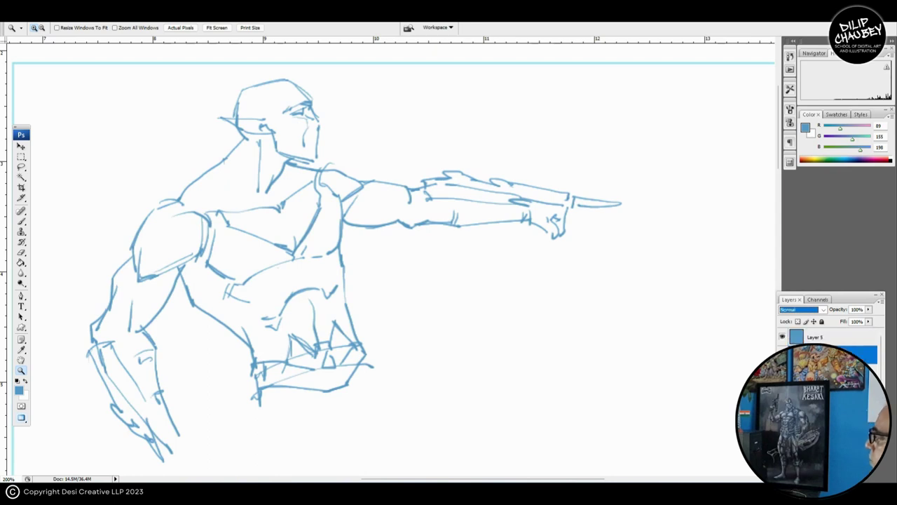
left_click(869, 310)
left_click_drag(870, 319, 851, 319)
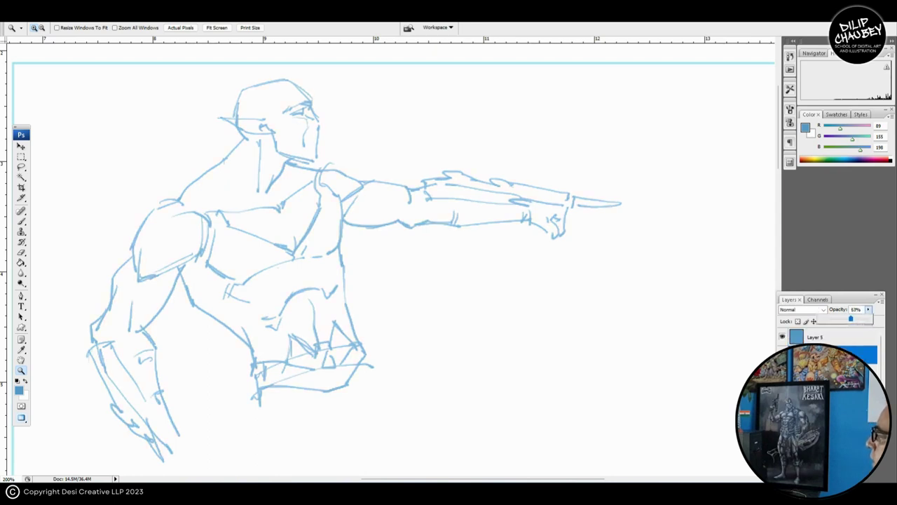
Create a new layer above Layer 5 and name it "inking".
key("ctrl+shift+alt+n")
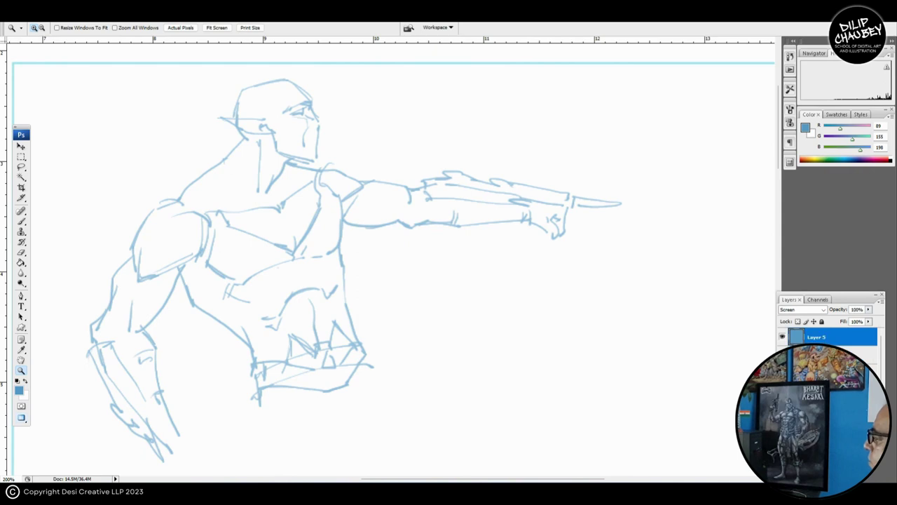
double_click(817, 337)
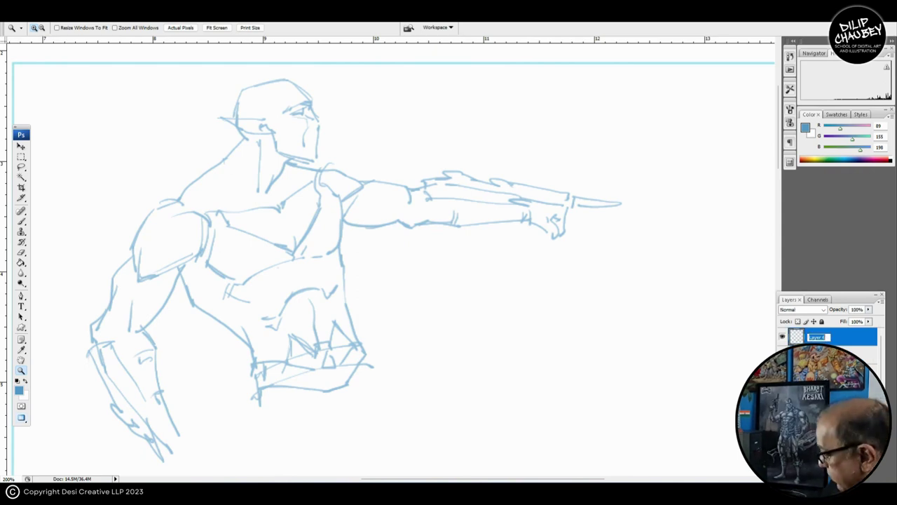
type("inking")
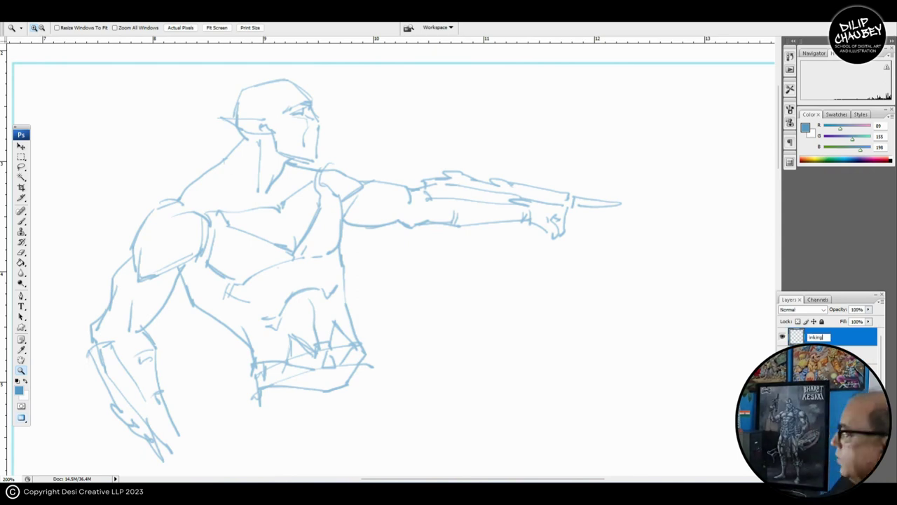
key("Return")
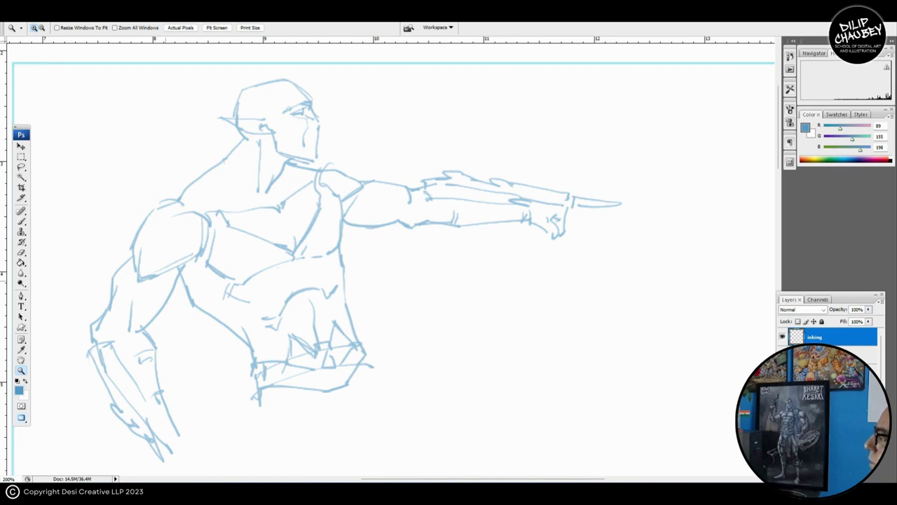
Prepare a black brush reduced to size 2 for inking Mr Danger's head in close-up.
left_click(308, 138)
left_click(415, 245)
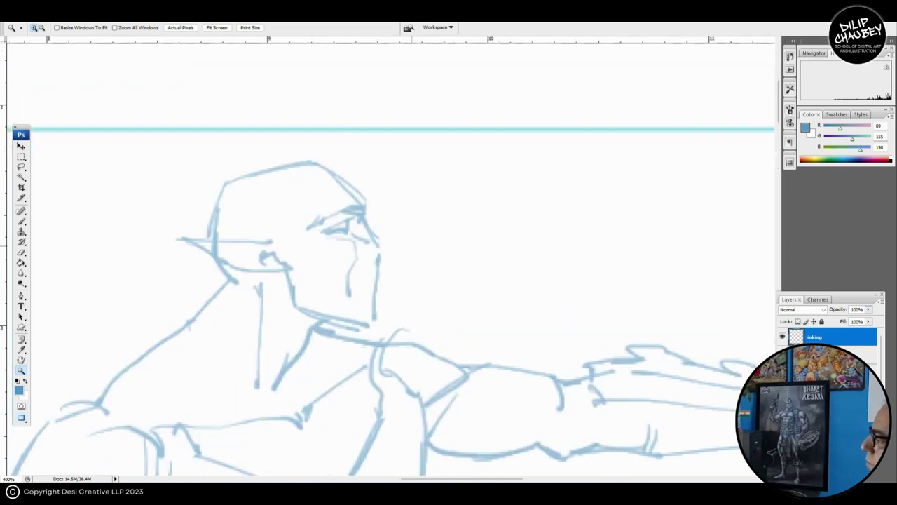
left_click(391, 261, "alt")
left_click(419, 262)
mouse_move(455, 259)
left_mouse_down()
mouse_move(446, 265)
mouse_move(441, 256)
left_mouse_up()
key("b")
key("d")
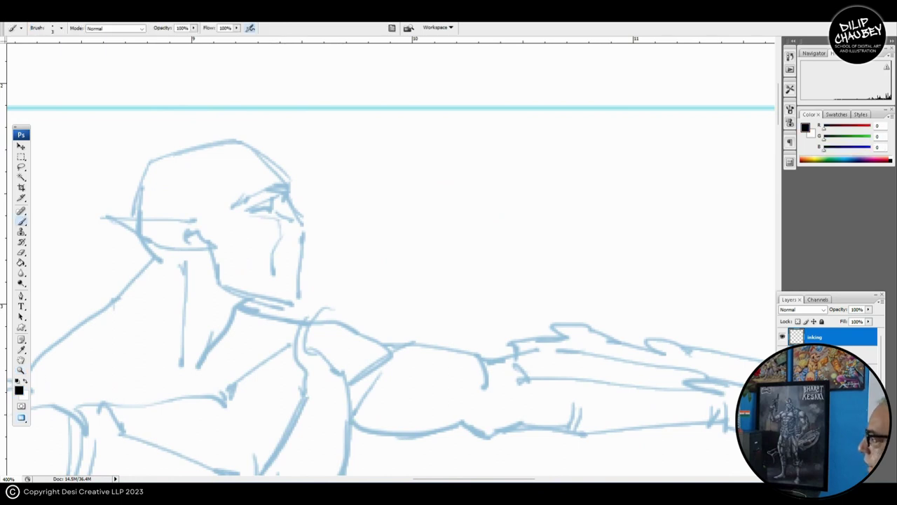
key("bracketleft")
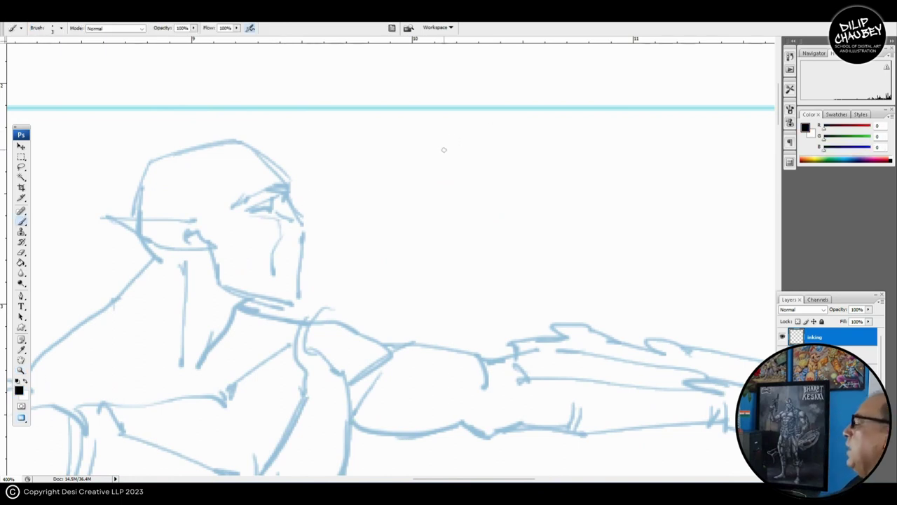
key("z")
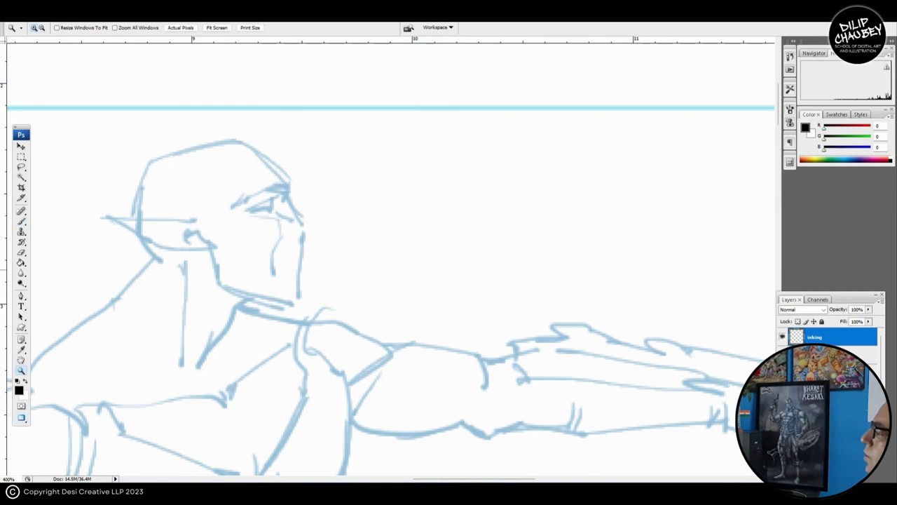
left_click(319, 250)
key("b")
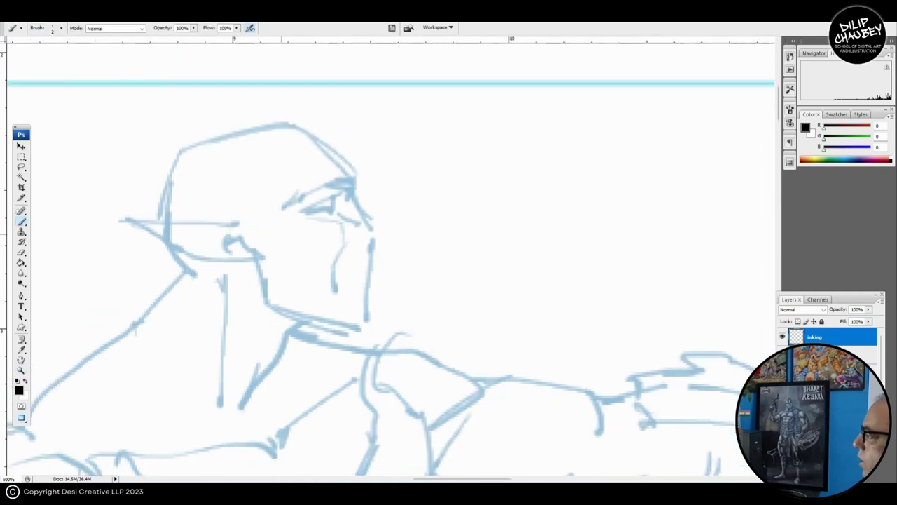
Ink Mr Danger's eyebrow and eye in black over the blue sketch, enlarging the brush to size 3.
mouse_move(319, 189)
left_mouse_down()
mouse_move(292, 171)
mouse_move(277, 181)
left_mouse_up()
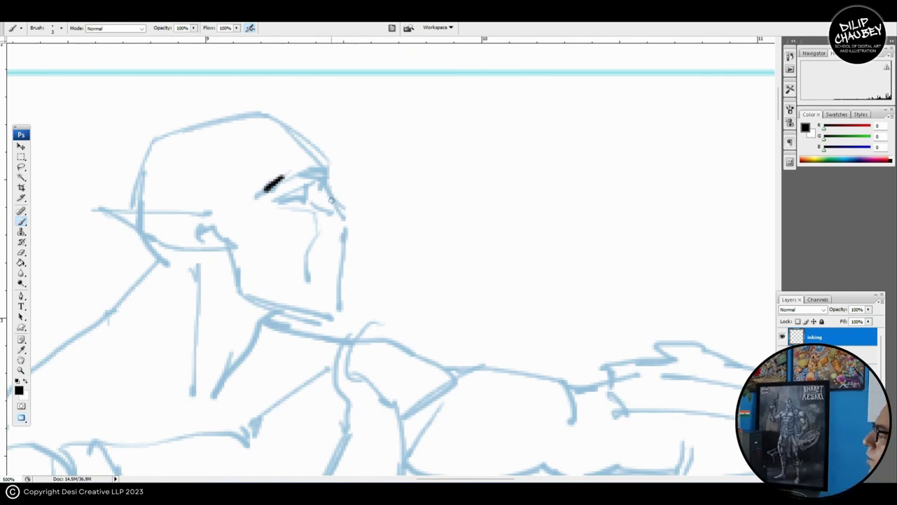
left_click_drag(333, 201, 321, 199)
key("]")
mouse_move(267, 178)
left_mouse_down()
mouse_move(305, 174)
mouse_move(276, 161)
mouse_move(306, 175)
mouse_move(297, 187)
mouse_move(267, 190)
left_mouse_up()
scroll(307, 175, "down", 1)
left_click_drag(300, 183, 307, 199)
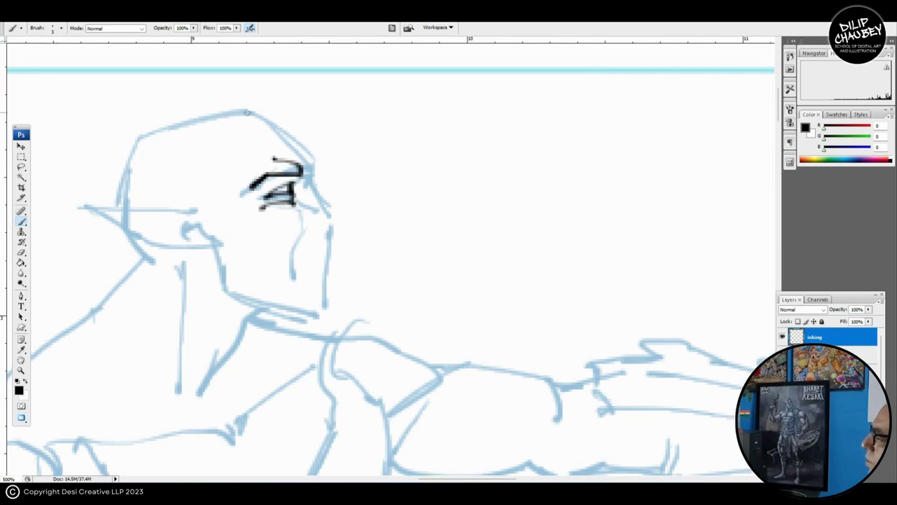
Ink the front of Mr Danger's face from the top of the forehead down the brow and nose.
mouse_move(230, 112)
left_mouse_down()
mouse_move(265, 122)
mouse_move(310, 165)
mouse_move(312, 179)
left_mouse_up()
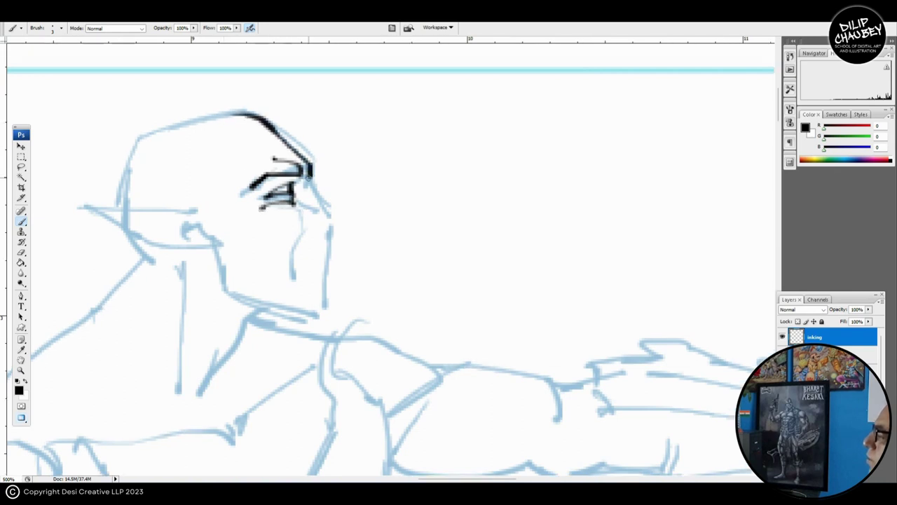
left_click_drag(322, 211, 305, 193)
mouse_move(293, 162)
left_mouse_down()
mouse_move(320, 195)
mouse_move(293, 177)
mouse_move(353, 174)
mouse_move(351, 202)
mouse_move(345, 196)
mouse_move(334, 220)
left_mouse_up()
left_click(327, 182)
Ink the cheek crease, mouth, chin and jawline of Mr Danger's face up to below the ear.
mouse_move(334, 144)
left_mouse_down()
mouse_move(342, 176)
mouse_move(335, 211)
left_mouse_up()
left_click_drag(324, 178, 330, 197)
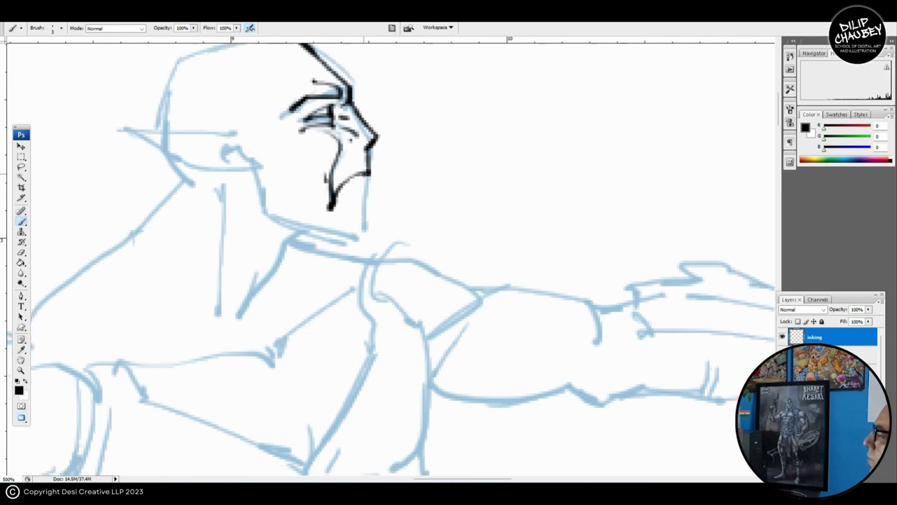
mouse_move(367, 175)
left_mouse_down()
mouse_move(362, 195)
mouse_move(378, 225)
mouse_move(371, 236)
left_mouse_up()
mouse_move(268, 183)
left_mouse_down()
mouse_move(333, 191)
mouse_move(324, 177)
mouse_move(346, 224)
mouse_move(436, 244)
left_mouse_up()
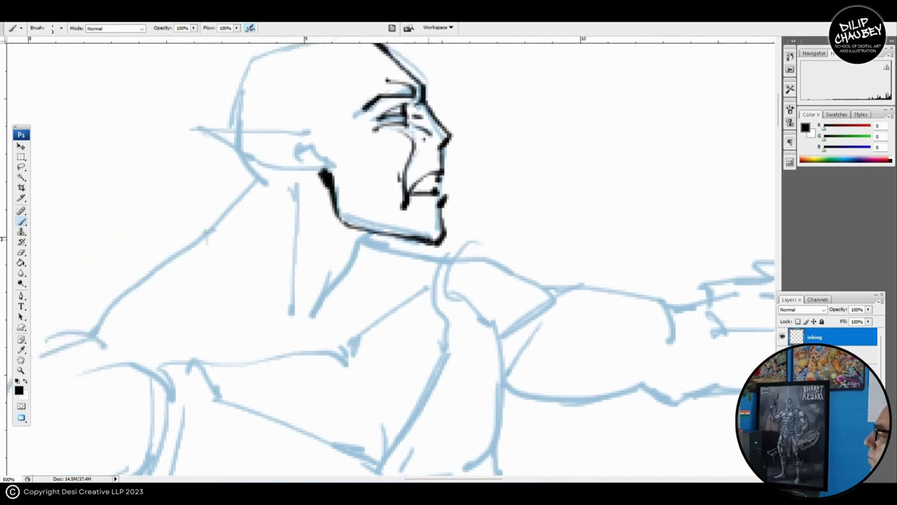
Ink Mr Danger's pointed ear with its upper edge, inner fold and curved lower edge.
left_click_drag(329, 203, 382, 239)
left_click_drag(262, 165, 366, 167)
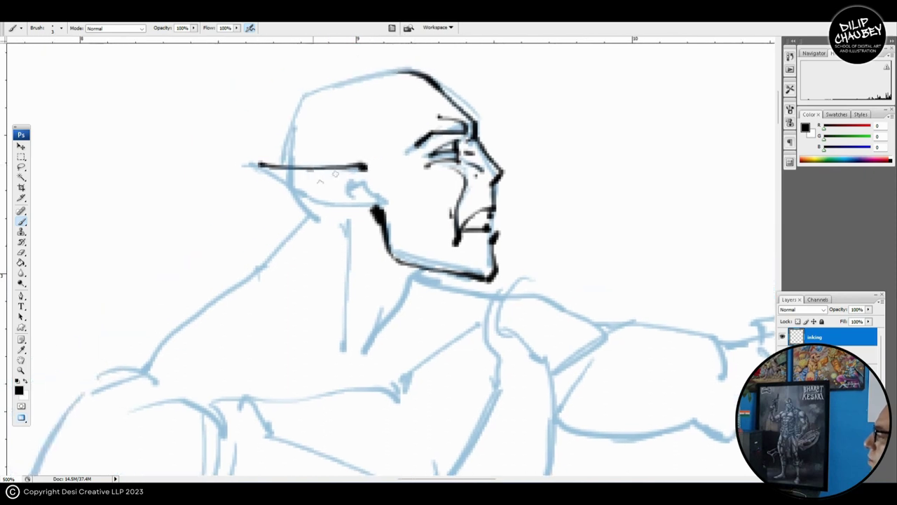
left_click_drag(309, 174, 356, 188)
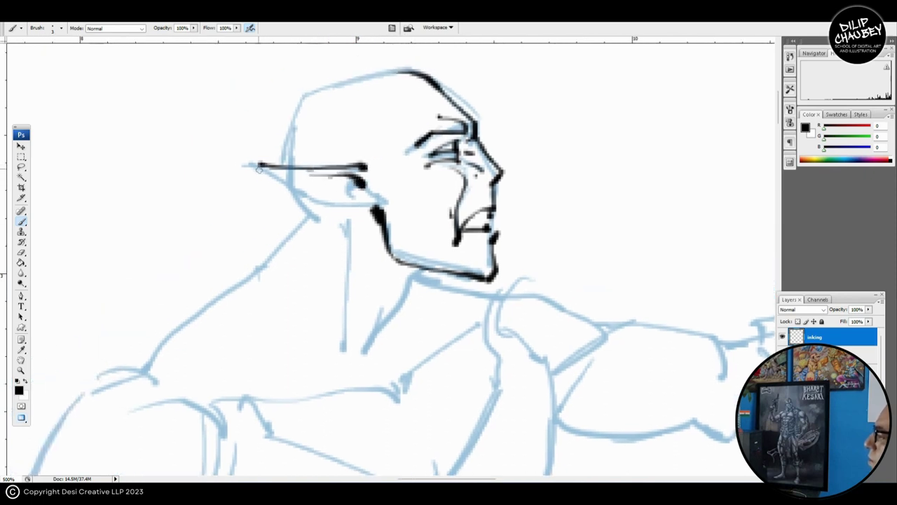
mouse_move(258, 167)
left_mouse_down()
mouse_move(329, 209)
mouse_move(374, 216)
mouse_move(353, 209)
left_mouse_up()
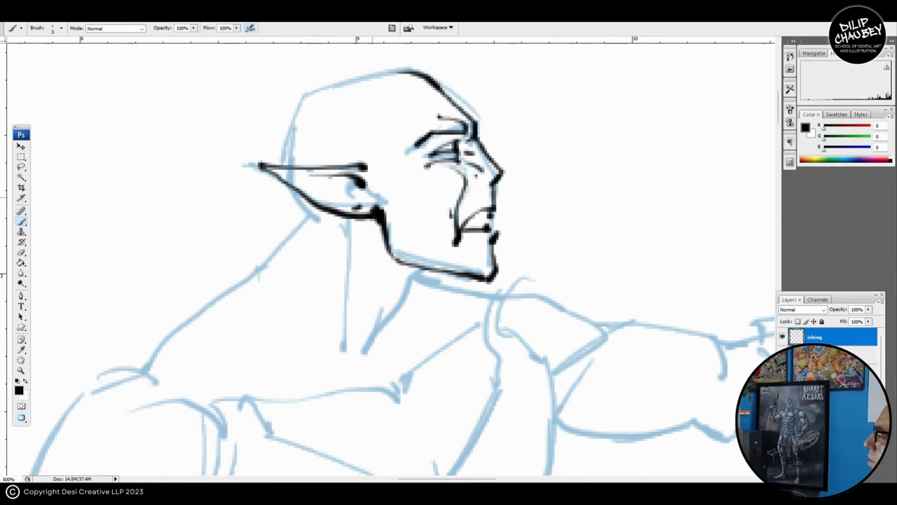
Ink the back and top of the bald skull and add curved creases beside the eyebrow.
left_click_drag(297, 115, 291, 181)
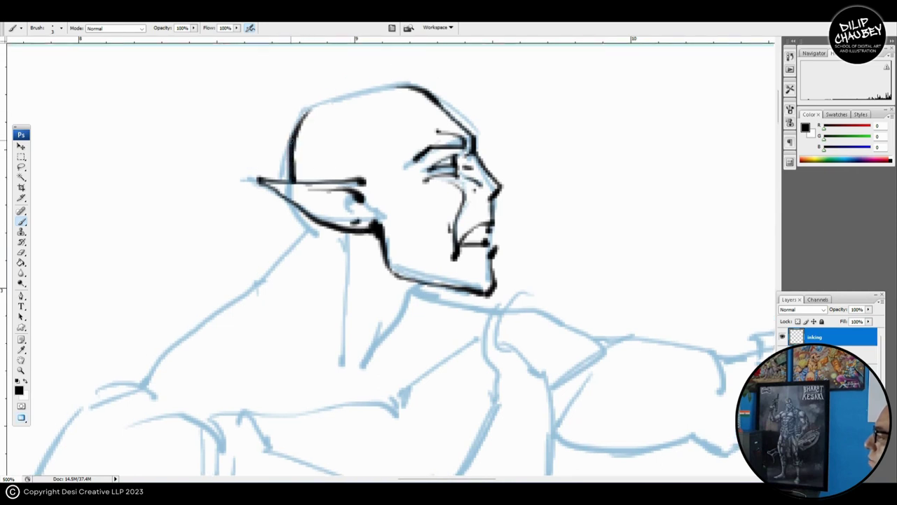
left_click_drag(291, 141, 287, 181)
left_click_drag(319, 143, 295, 177)
left_click_drag(281, 147, 378, 120)
mouse_move(380, 190)
left_mouse_down()
mouse_move(350, 162)
mouse_move(334, 166)
left_mouse_up()
Examine the inked head in relation to the whole figure and the rest of the panel.
left_click(260, 306, "ctrl+alt")
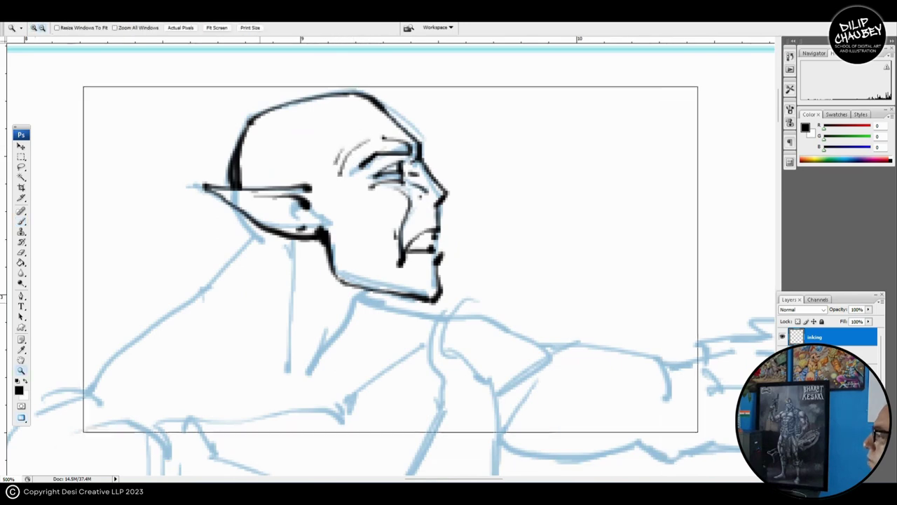
left_click(261, 305, "ctrl+alt")
left_click(260, 306, "ctrl+alt")
left_click_drag(261, 305, 88, 315)
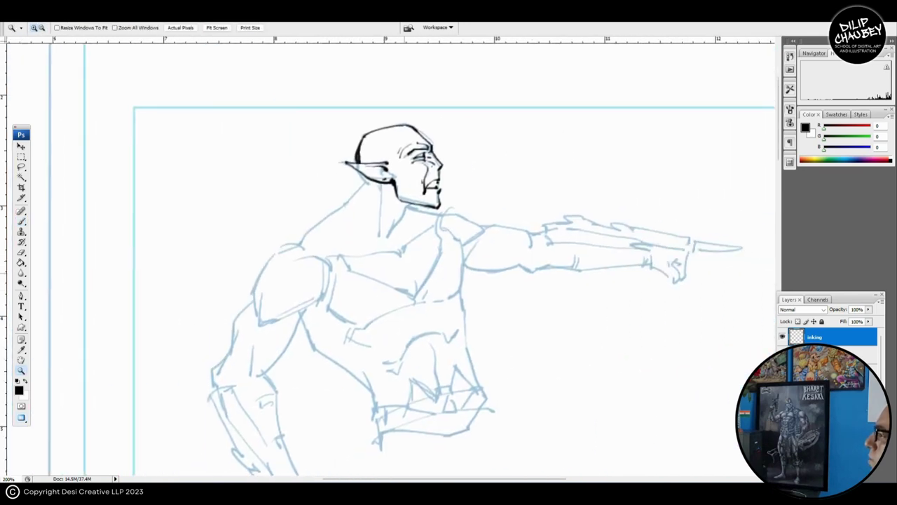
left_click(437, 305, "ctrl+alt")
left_click_drag(403, 255, 360, 252)
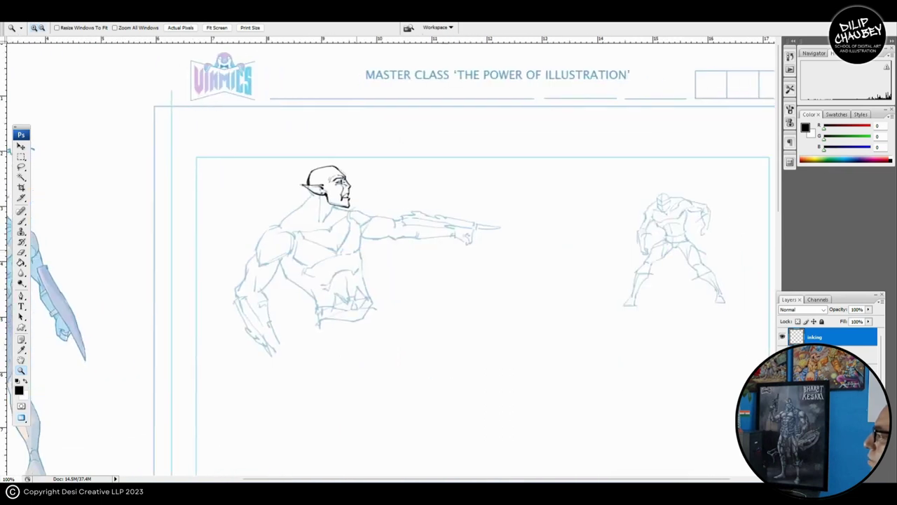
left_click(358, 251, "ctrl")
mouse_move(364, 196)
left_mouse_down()
mouse_move(356, 205)
mouse_move(345, 187)
mouse_move(336, 243)
left_mouse_up()
left_click(356, 205, "ctrl")
Ink the neck muscle lines below the ear and jaw and the nape line towards the shoulder.
key("b")
scroll(390, 257, "down", 1)
left_click_drag(312, 151, 324, 237)
left_click_drag(336, 204, 342, 205)
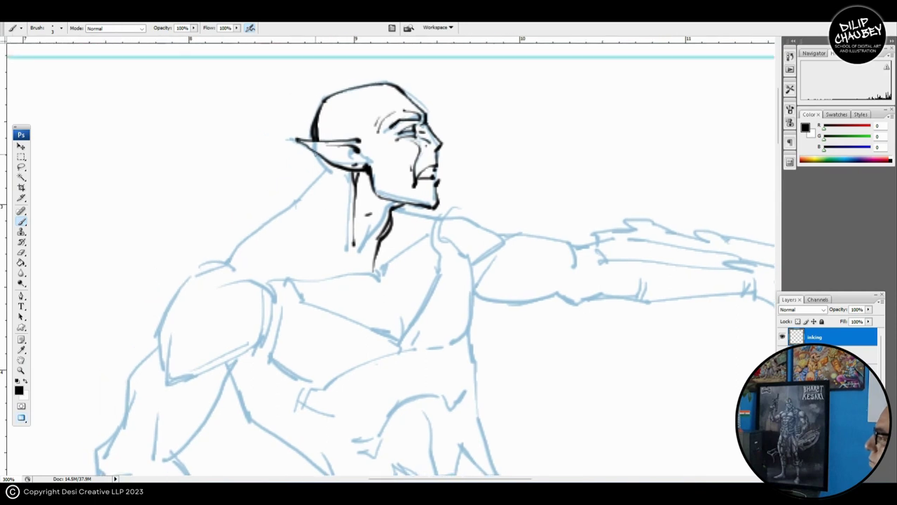
left_click_drag(315, 152, 323, 176)
mouse_move(321, 180)
left_mouse_down()
mouse_move(342, 172)
mouse_move(265, 243)
mouse_move(297, 212)
mouse_move(284, 222)
left_mouse_up()
Ink the collarbones and the remaining neck and trapezius lines with the brush enlarged to size 4.
key("bracketright")
mouse_move(346, 229)
left_mouse_down()
mouse_move(307, 229)
mouse_move(396, 232)
left_mouse_up()
mouse_move(403, 220)
left_mouse_down()
mouse_move(344, 232)
mouse_move(392, 202)
left_mouse_up()
left_click_drag(365, 204, 368, 212)
mouse_move(359, 175)
left_mouse_down()
mouse_move(356, 188)
mouse_move(371, 204)
left_mouse_up()
mouse_move(278, 235)
left_mouse_down()
mouse_move(307, 236)
mouse_move(298, 219)
left_mouse_up()
mouse_move(302, 215)
left_mouse_down()
mouse_move(333, 177)
mouse_move(308, 182)
left_mouse_up()
Ink the rounded outline of Mr Danger's near shoulder with short contour lines inside it.
mouse_move(197, 263)
left_mouse_down()
mouse_move(267, 215)
mouse_move(272, 191)
mouse_move(326, 216)
left_mouse_up()
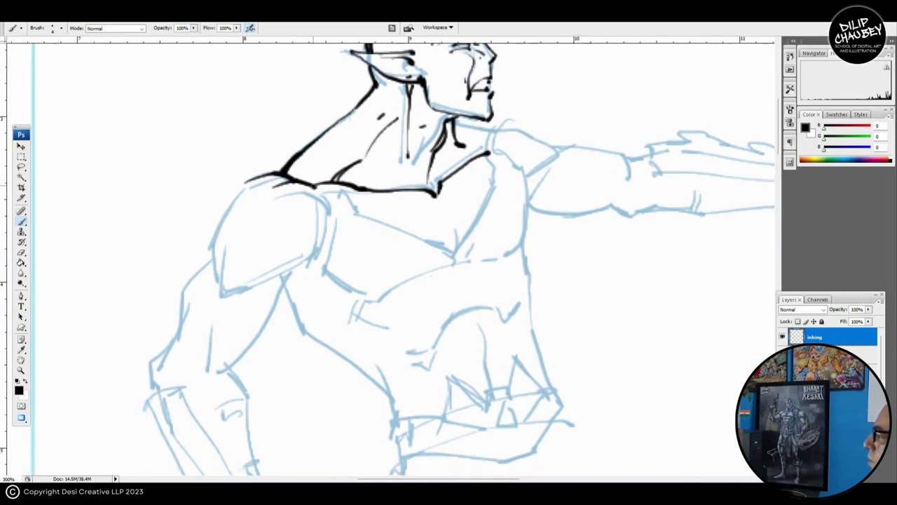
mouse_move(309, 183)
left_mouse_down()
mouse_move(327, 207)
mouse_move(318, 253)
left_mouse_up()
mouse_move(335, 213)
left_mouse_down()
mouse_move(338, 205)
mouse_move(322, 243)
left_mouse_up()
left_click_drag(274, 203, 386, 196)
mouse_move(360, 166)
left_mouse_down()
mouse_move(320, 241)
mouse_move(292, 214)
mouse_move(299, 245)
mouse_move(299, 218)
mouse_move(276, 258)
mouse_move(364, 218)
left_mouse_up()
left_click_drag(294, 235, 255, 294)
Ink the short upper-chest contour and the curved centre line of the chest, and hatch the neck muscle.
mouse_move(285, 206)
left_mouse_down()
mouse_move(299, 198)
mouse_move(335, 203)
left_mouse_up()
mouse_move(362, 241)
left_mouse_down()
mouse_move(306, 235)
mouse_move(322, 203)
mouse_move(329, 211)
left_mouse_up()
mouse_move(418, 211)
left_mouse_down()
mouse_move(339, 221)
mouse_move(346, 254)
mouse_move(380, 299)
left_mouse_up()
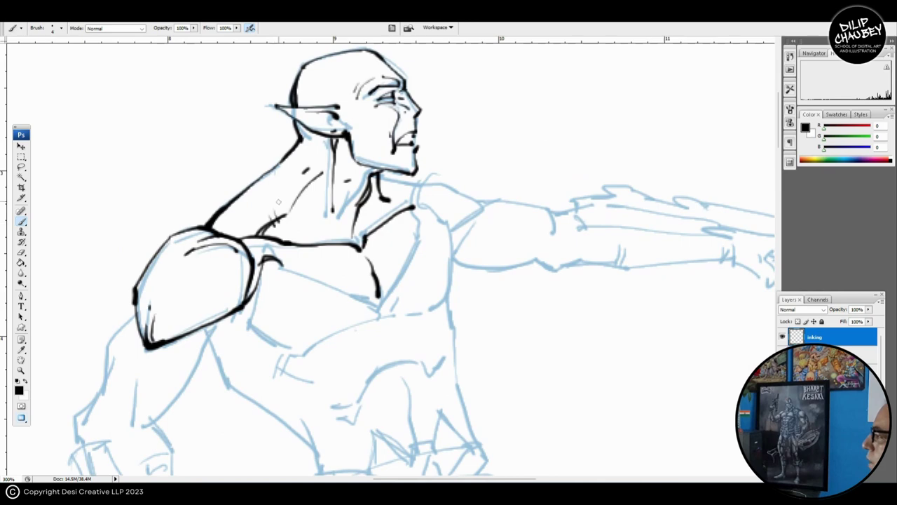
left_click_drag(278, 202, 287, 222)
Ink the far shoulder cap and the outer edge of the far chest muscle.
left_click_drag(426, 238, 378, 197)
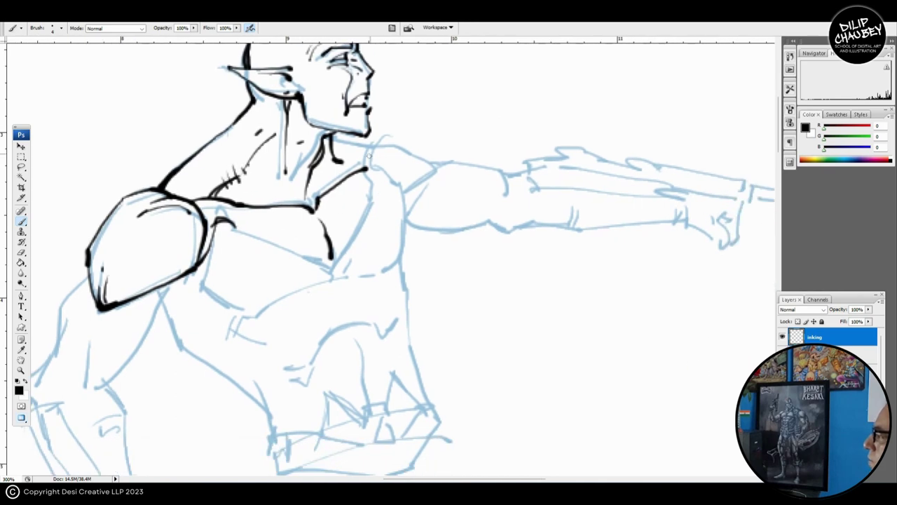
mouse_move(331, 135)
left_mouse_down()
mouse_move(374, 149)
mouse_move(364, 185)
mouse_move(361, 165)
mouse_move(422, 182)
mouse_move(433, 168)
mouse_move(394, 206)
mouse_move(418, 194)
left_mouse_up()
mouse_move(390, 164)
left_mouse_down()
mouse_move(415, 194)
mouse_move(399, 183)
mouse_move(401, 206)
mouse_move(369, 237)
left_mouse_up()
Ink the lower edges of both chest muscles and hatch the near one beside the armpit.
left_click_drag(220, 267, 349, 227)
mouse_move(296, 197)
left_mouse_down()
mouse_move(358, 228)
mouse_move(306, 229)
mouse_move(336, 232)
mouse_move(413, 195)
left_mouse_up()
mouse_move(325, 217)
left_mouse_down()
mouse_move(356, 241)
mouse_move(359, 230)
mouse_move(384, 232)
left_mouse_up()
left_click_drag(328, 249, 353, 250)
left_click_drag(349, 208, 338, 230)
left_click_drag(341, 227, 336, 240)
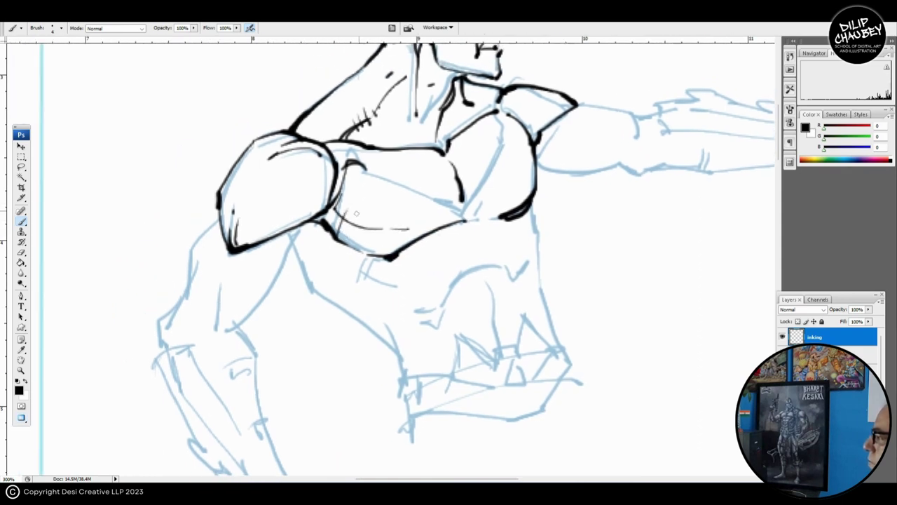
mouse_move(356, 212)
left_mouse_down()
mouse_move(343, 240)
mouse_move(283, 208)
left_mouse_up()
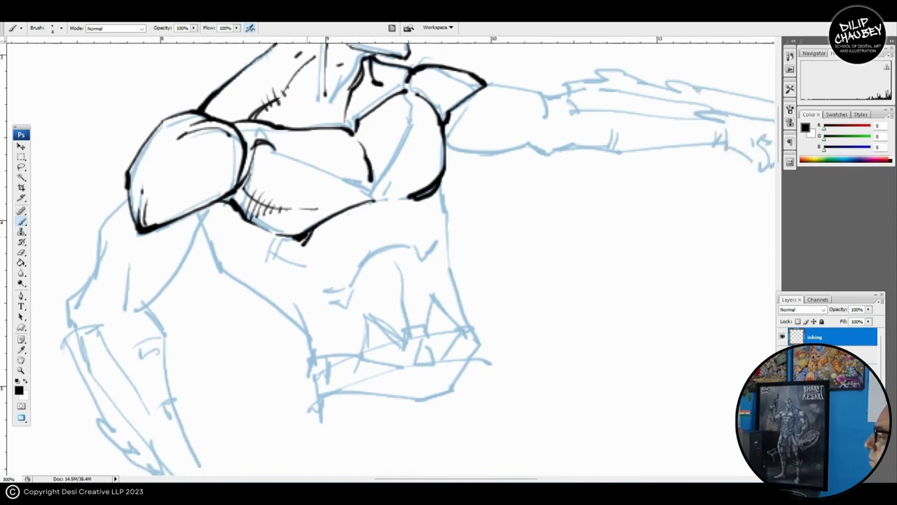
Ink the V-shaped costume line across the chest, the notch beneath the near pectoral and hatching on the far one.
left_click_drag(303, 241, 317, 260)
left_click_drag(403, 198, 371, 232)
mouse_move(249, 189)
left_mouse_down()
mouse_move(323, 190)
mouse_move(415, 225)
left_mouse_up()
left_click_drag(443, 146, 364, 186)
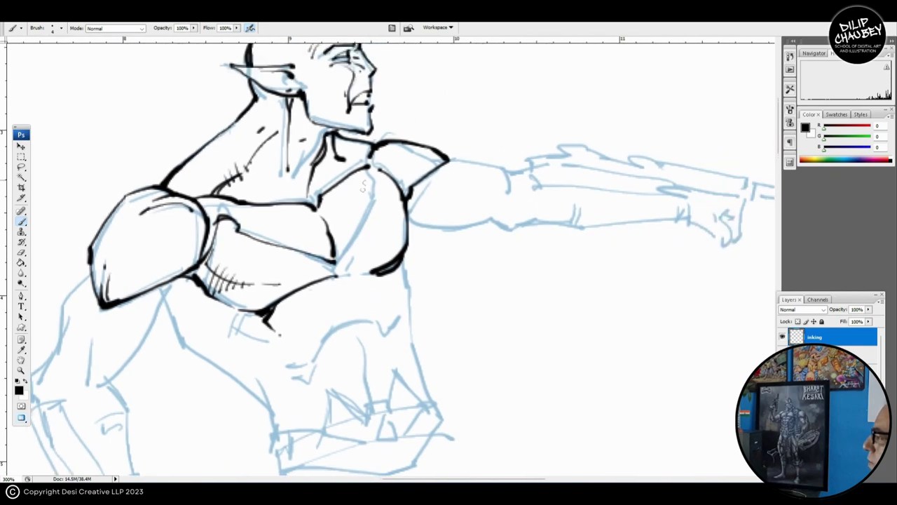
mouse_move(370, 156)
left_mouse_down()
mouse_move(378, 191)
mouse_move(339, 263)
left_mouse_up()
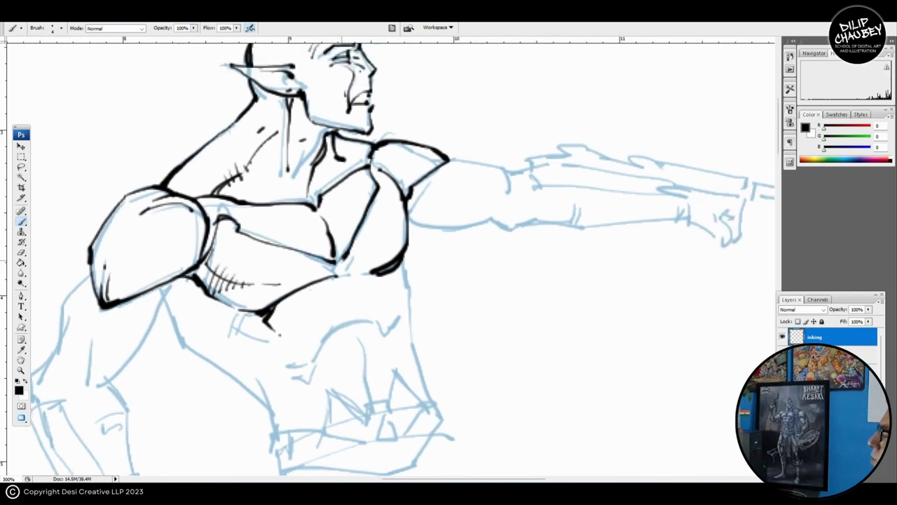
left_click_drag(357, 305, 343, 263)
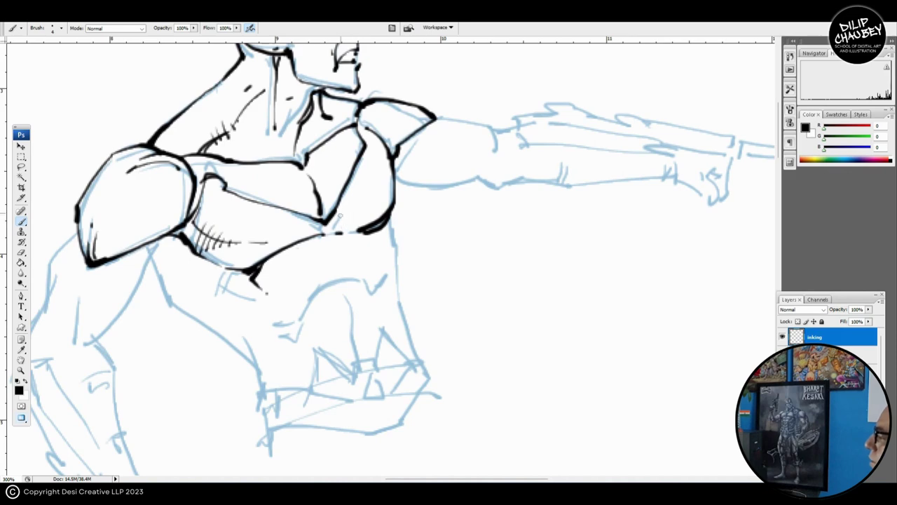
left_click_drag(350, 217, 354, 231)
Ink curved rib lines and short hatching on the side of the torso below the near armpit.
left_click_drag(266, 293, 385, 245)
left_click_drag(277, 230, 321, 246)
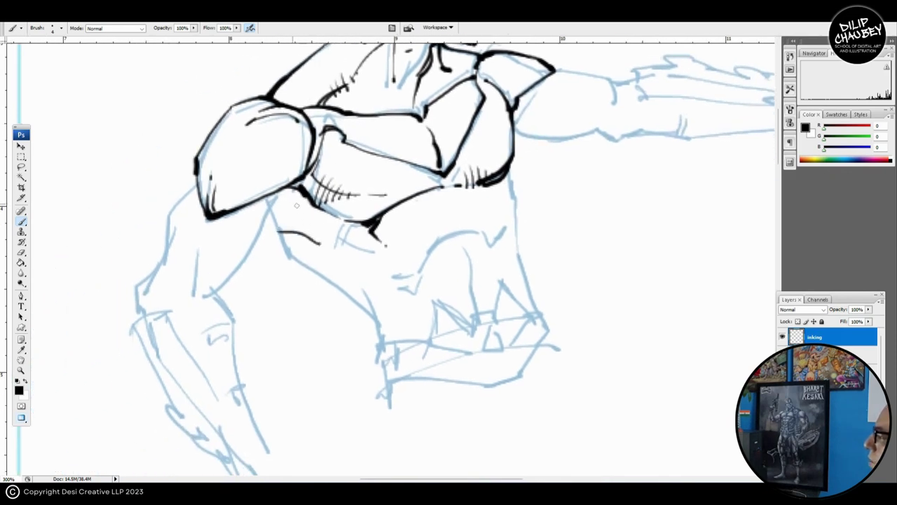
left_click_drag(273, 218, 330, 210)
left_click_drag(274, 220, 343, 210)
mouse_move(281, 233)
left_mouse_down()
mouse_move(348, 219)
mouse_move(342, 225)
left_mouse_up()
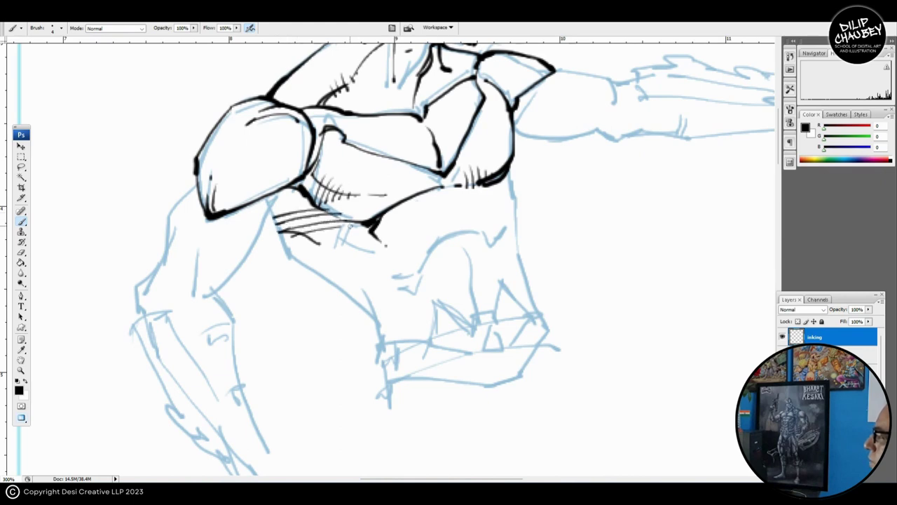
left_click_drag(277, 206, 280, 219)
left_click_drag(287, 205, 288, 214)
Ink the outer and inner contours of Mr Danger's lowered upper arm.
left_click_drag(234, 230, 341, 224)
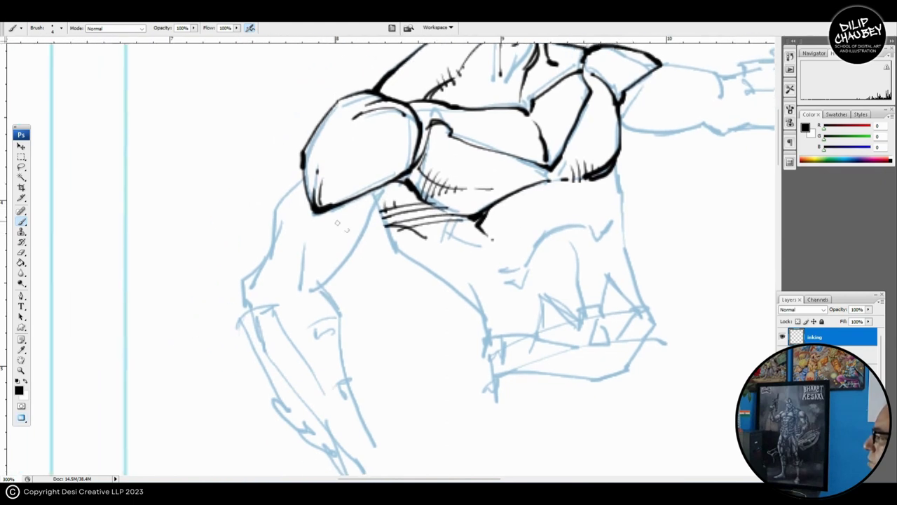
left_click_drag(300, 177, 256, 272)
left_click_drag(275, 239, 260, 260)
mouse_move(385, 193)
left_mouse_down()
mouse_move(358, 183)
mouse_move(288, 287)
left_mouse_up()
left_click_drag(288, 288, 332, 273)
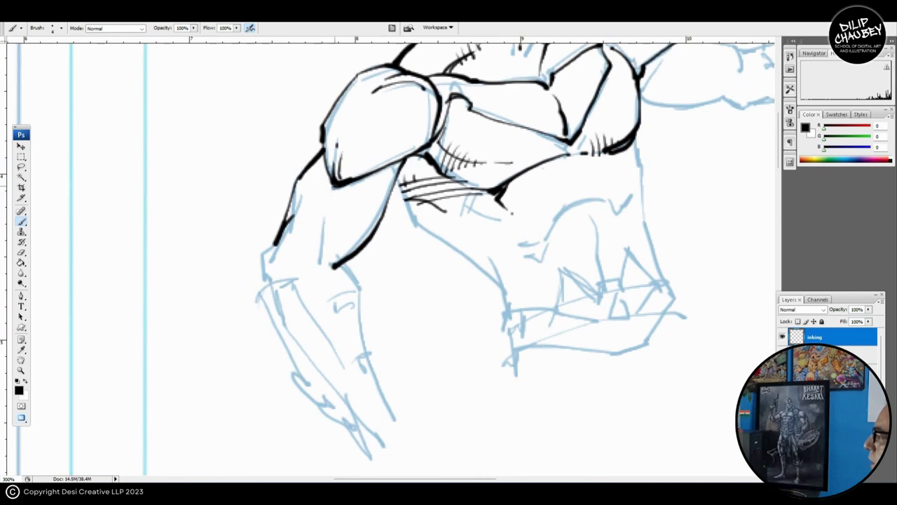
Ink the muscle curve inside the lowered upper arm and the angular elbow contours.
mouse_move(337, 185)
left_mouse_down()
mouse_move(322, 209)
mouse_move(320, 251)
mouse_move(358, 230)
left_mouse_up()
left_click_drag(294, 276, 323, 258)
mouse_move(305, 226)
left_mouse_down()
mouse_move(291, 239)
mouse_move(298, 266)
left_mouse_up()
left_click_drag(383, 266, 265, 257)
Ink the near side of the torso from the armpit to the belt and a short curved stomach line.
left_click_drag(280, 266, 215, 297)
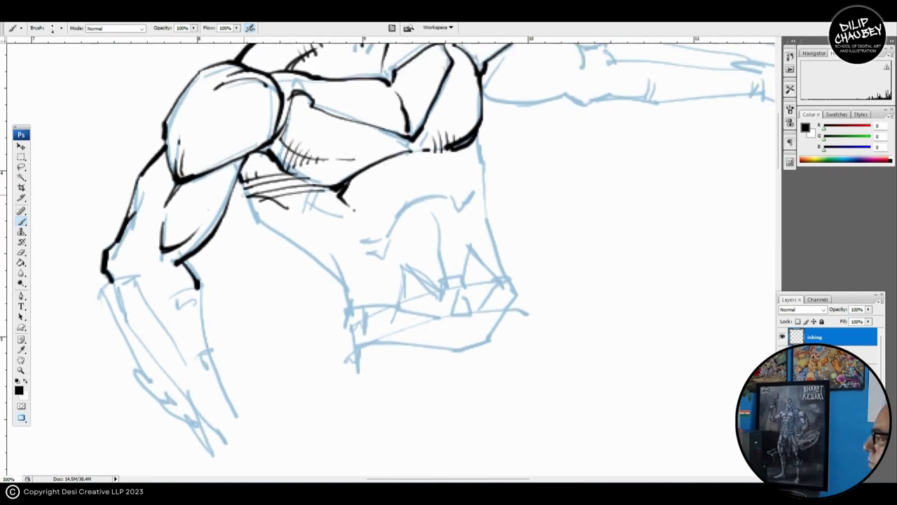
mouse_move(240, 182)
left_mouse_down()
mouse_move(251, 216)
mouse_move(316, 265)
mouse_move(304, 247)
mouse_move(328, 295)
left_mouse_up()
left_click_drag(328, 295, 317, 287)
left_click_drag(324, 239, 361, 261)
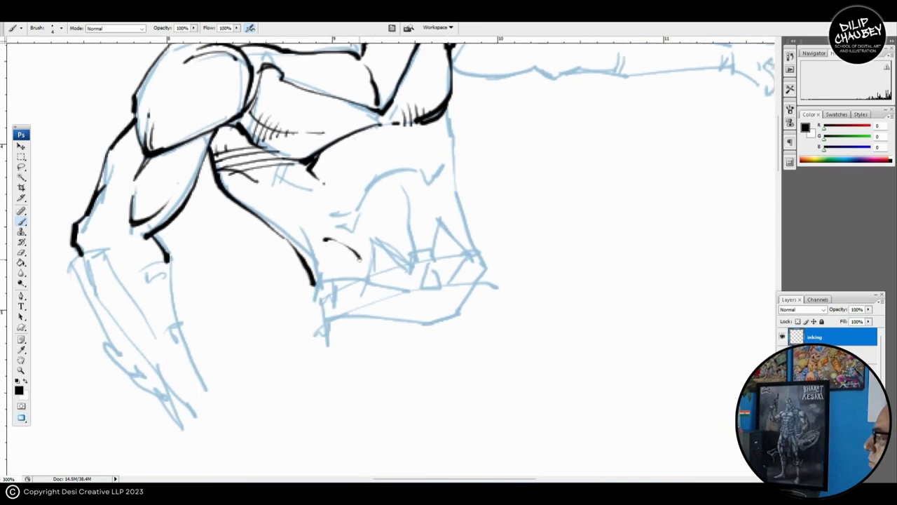
Ink the far side of the waist and the abdominal muscle contours above the belt.
mouse_move(453, 122)
left_mouse_down()
mouse_move(351, 172)
mouse_move(355, 247)
left_mouse_up()
mouse_move(354, 246)
left_mouse_down()
mouse_move(347, 213)
mouse_move(361, 255)
mouse_move(441, 295)
left_mouse_up()
mouse_move(337, 226)
left_mouse_down()
mouse_move(405, 194)
mouse_move(399, 228)
mouse_move(394, 222)
left_mouse_up()
mouse_move(314, 241)
left_mouse_down()
mouse_move(372, 241)
mouse_move(365, 261)
left_mouse_up()
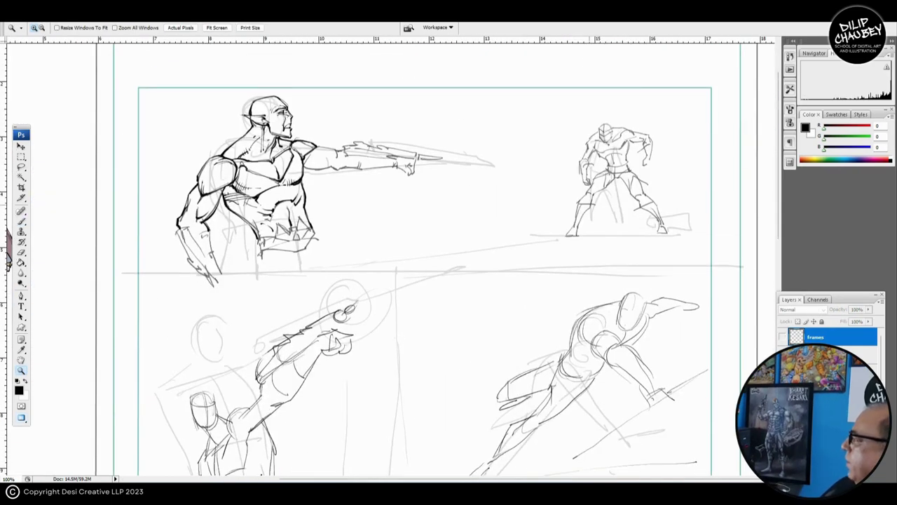
Make the "frames" layer visible to show the black panel borders around the sketches.
key("ctrl+plus")
left_click_drag(337, 252, 489, 248)
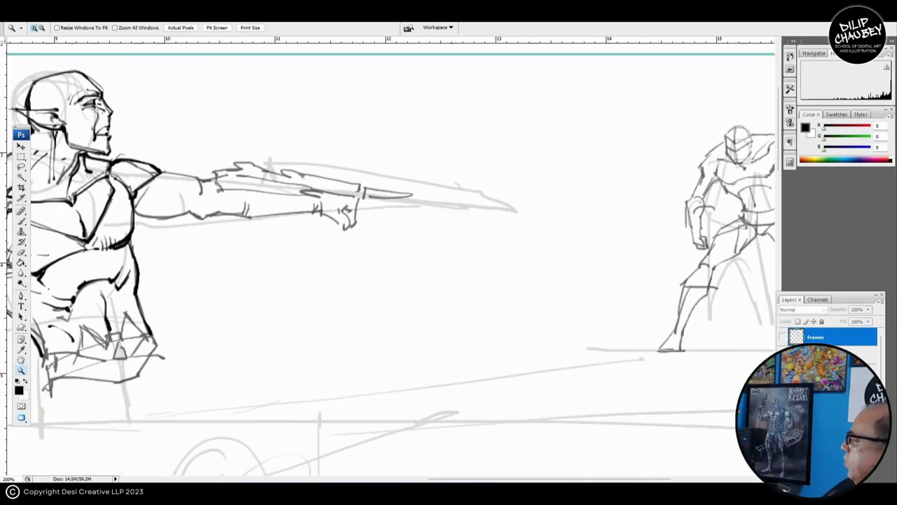
left_click(783, 338)
left_click_drag(336, 238, 551, 282)
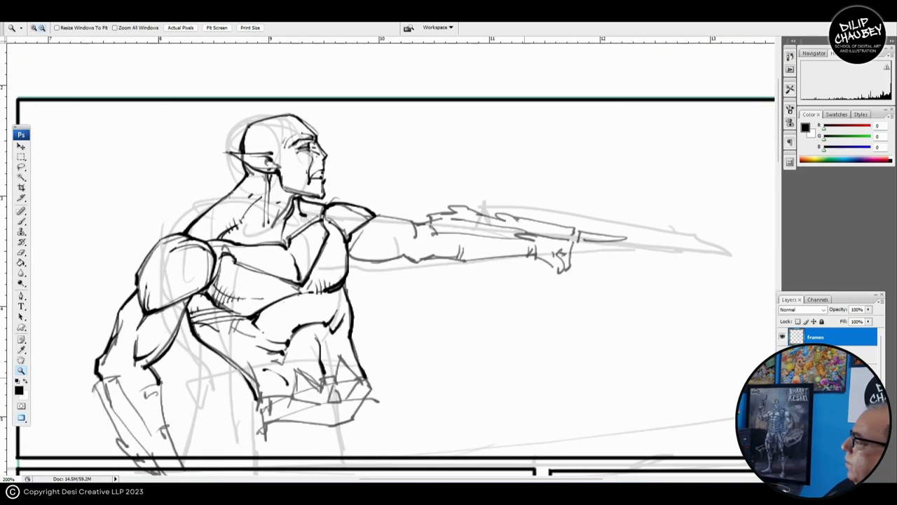
Examine the whole comic page and the rough figure sketches in the panels below Mr Danger.
key("ctrl+minus")
key("ctrl+minus")
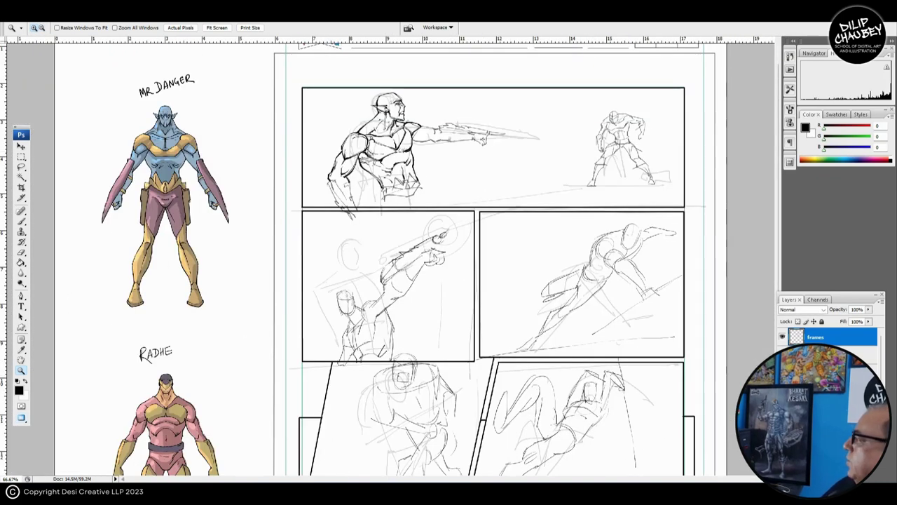
left_click(468, 181)
left_click_drag(449, 301, 511, 88)
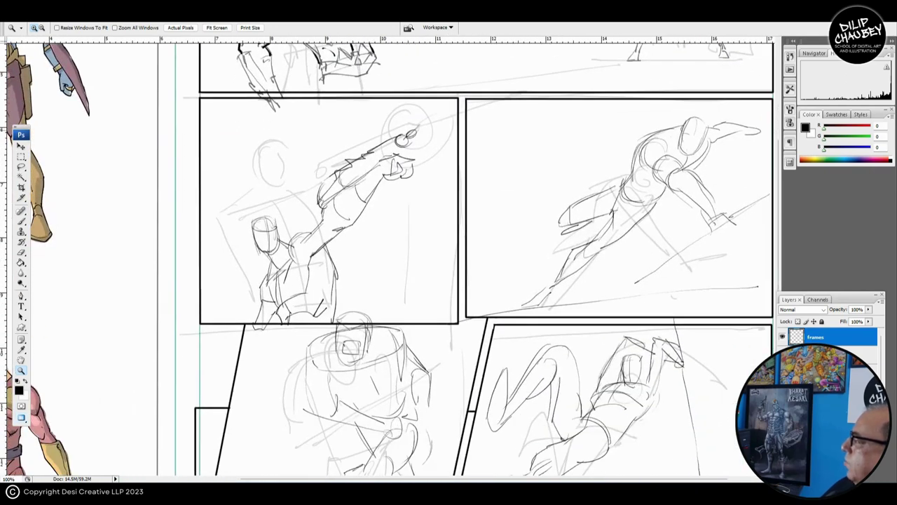
left_click_drag(477, 260, 415, 237)
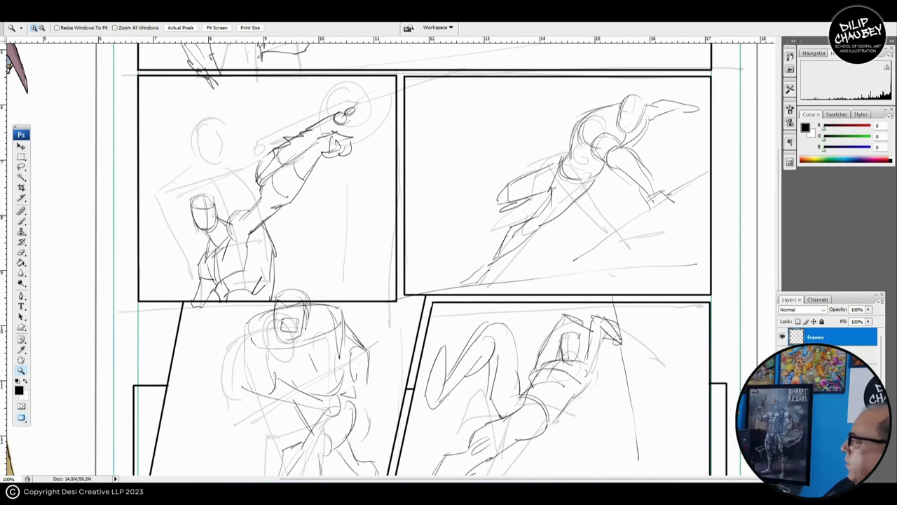
left_click_drag(434, 315, 471, 170)
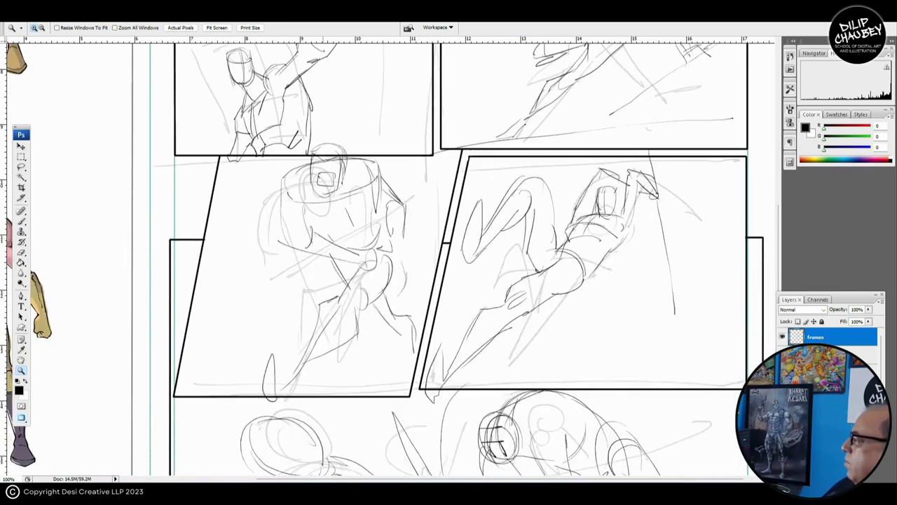
scroll(449, 257, "right", 3)
scroll(448, 257, "down", 1)
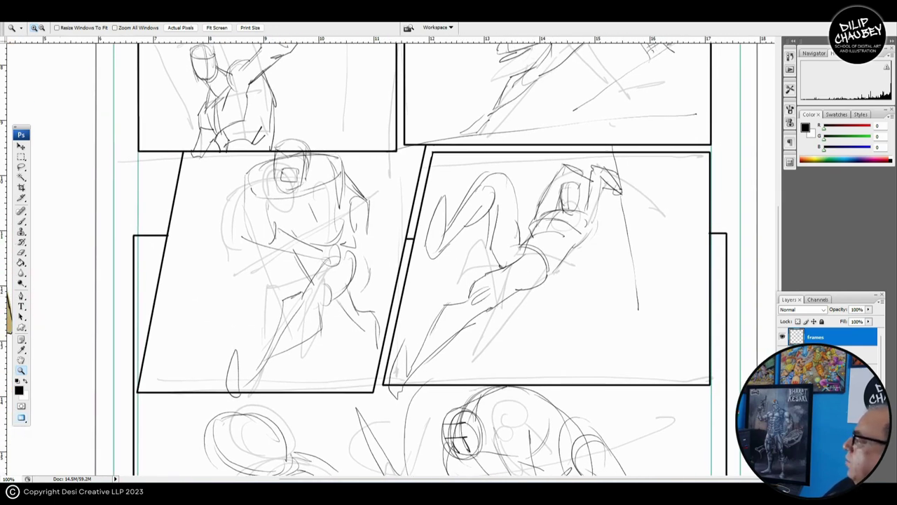
Examine the rough figure sketches in the middle and bottom panels of the comic page.
scroll(421, 259, "down", 15)
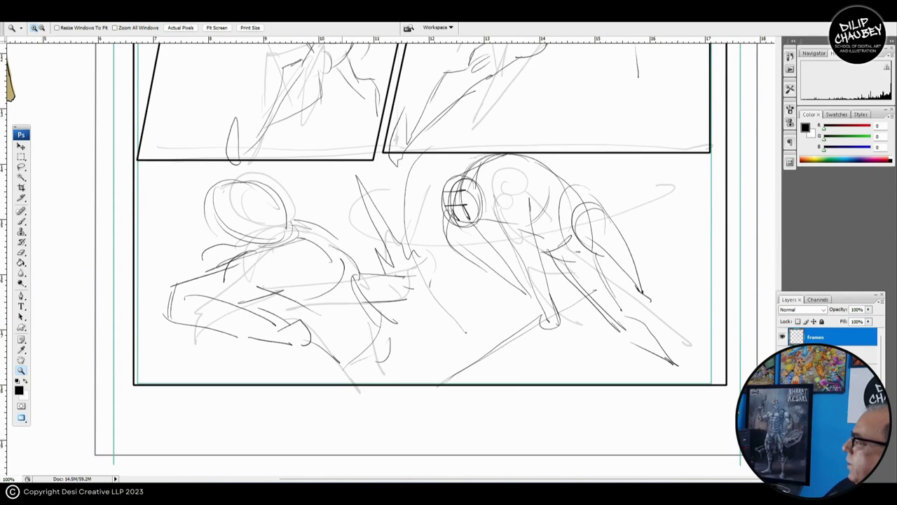
scroll(9, 80, "up", 20)
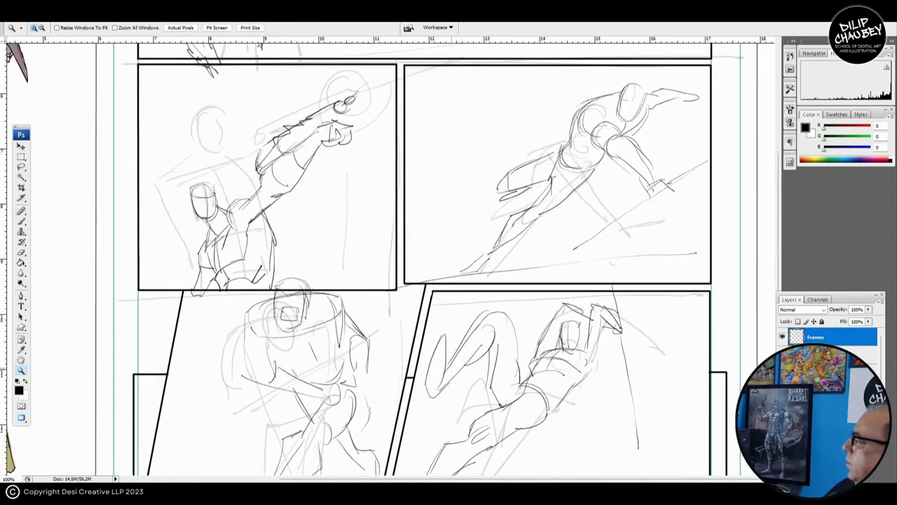
scroll(421, 260, "up", 8)
scroll(421, 259, "down", 15)
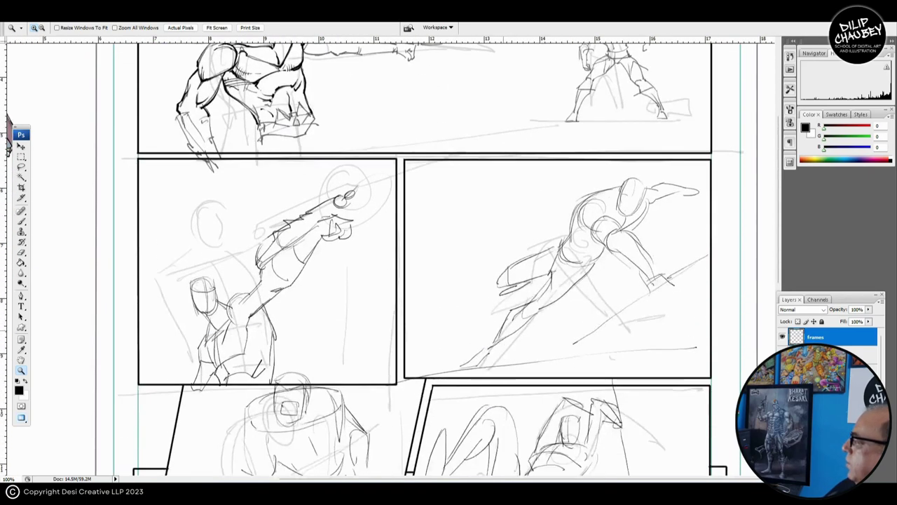
left_click_drag(420, 294, 437, 223)
scroll(421, 259, "down", 12)
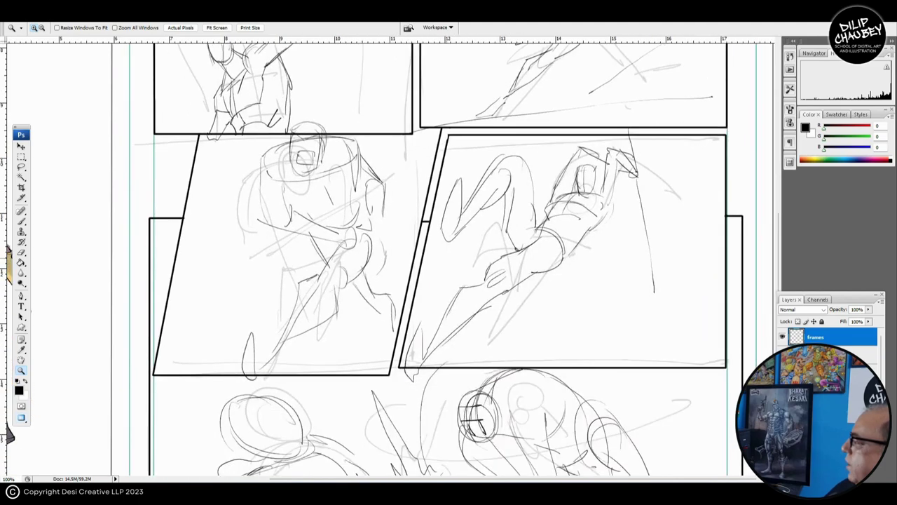
scroll(420, 259, "up", 4)
left_click_drag(315, 175, 398, 281)
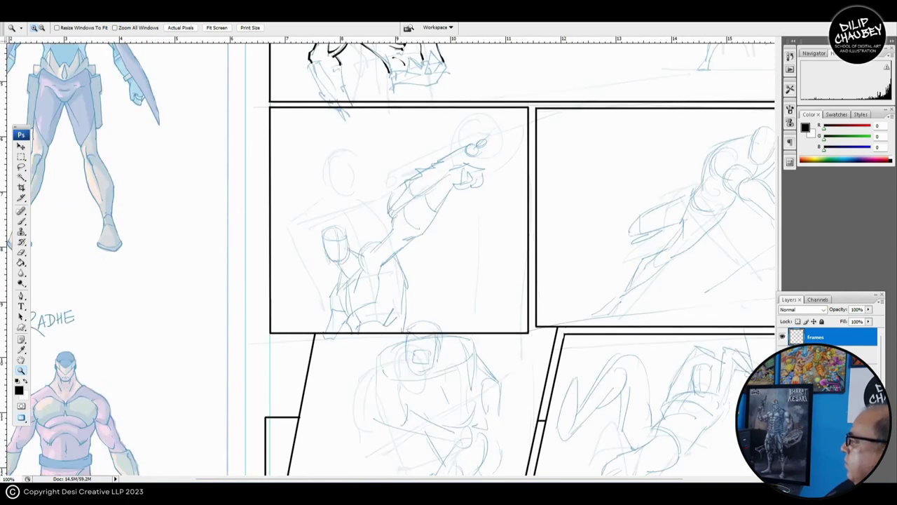
On the "inking" layer, ink the skull outline and first brow line of the arm-raising figure in the panel below Mr Danger.
left_click(828, 354)
left_click(827, 373)
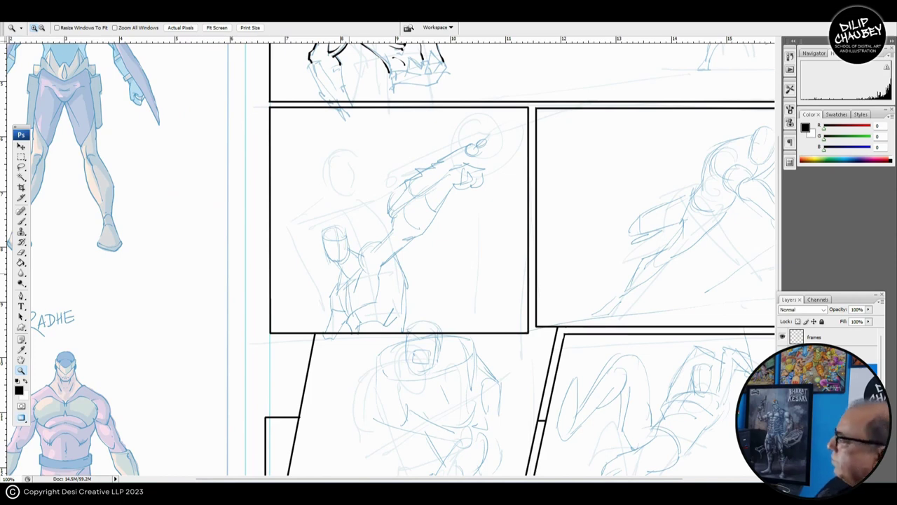
left_click_drag(102, 119, 633, 433)
left_click_drag(490, 280, 407, 345)
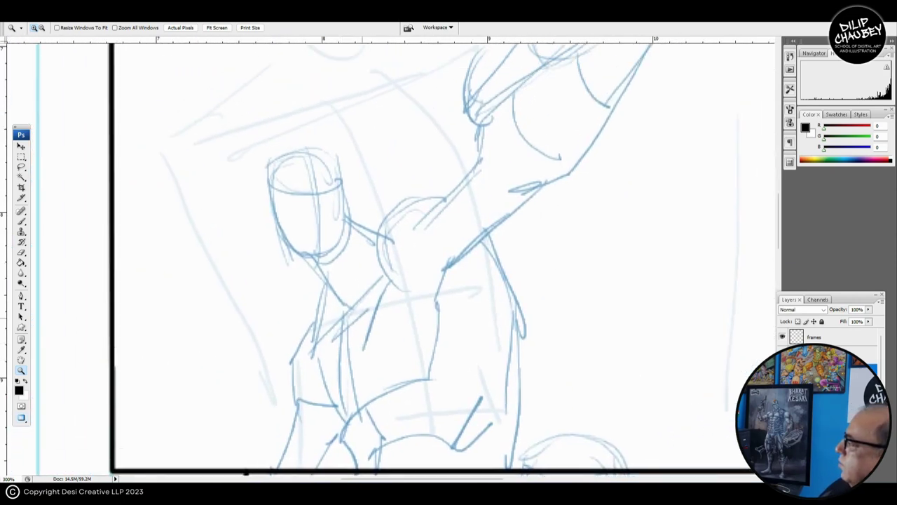
key("b")
left_click_drag(343, 170, 333, 157)
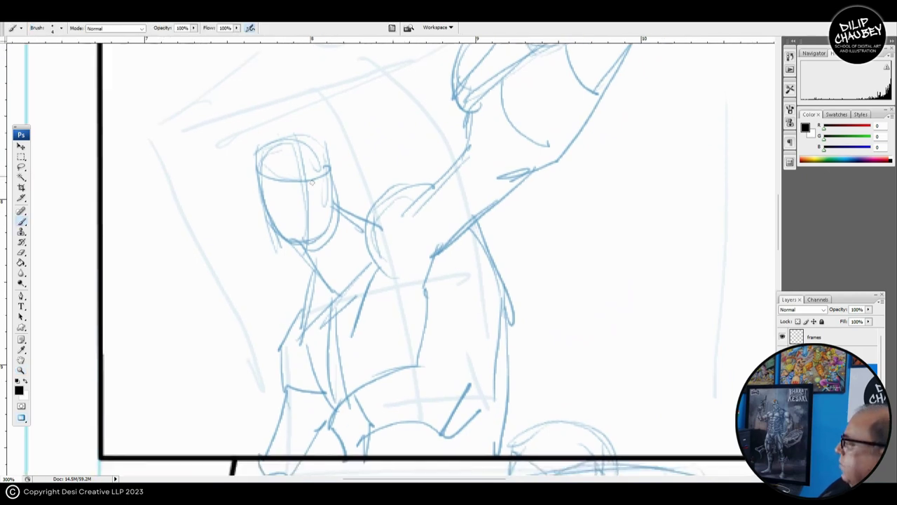
mouse_move(258, 162)
left_mouse_down()
mouse_move(283, 130)
mouse_move(310, 131)
mouse_move(332, 146)
mouse_move(335, 166)
left_mouse_up()
mouse_move(281, 175)
left_mouse_down()
mouse_move(295, 162)
mouse_move(313, 170)
left_mouse_up()
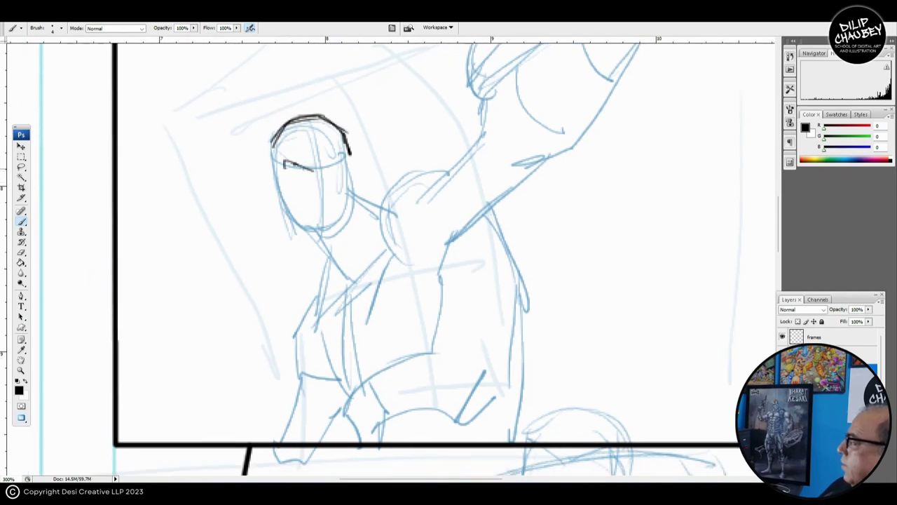
Ink the head's crest lines, scowling eyes, nose, cheek and mouth, and one pointed ear.
left_click_drag(309, 122, 317, 153)
mouse_move(315, 124)
left_mouse_down()
mouse_move(317, 152)
mouse_move(348, 158)
left_mouse_up()
left_click_drag(326, 201, 321, 188)
mouse_move(284, 162)
left_mouse_down()
mouse_move(336, 156)
mouse_move(315, 167)
mouse_move(308, 194)
mouse_move(338, 185)
mouse_move(329, 197)
left_mouse_up()
left_click_drag(321, 183, 325, 192)
mouse_move(277, 154)
left_mouse_down()
mouse_move(305, 172)
mouse_move(309, 192)
mouse_move(342, 176)
left_mouse_up()
mouse_move(270, 169)
left_mouse_down()
mouse_move(273, 133)
mouse_move(269, 163)
mouse_move(234, 168)
mouse_move(273, 179)
left_mouse_up()
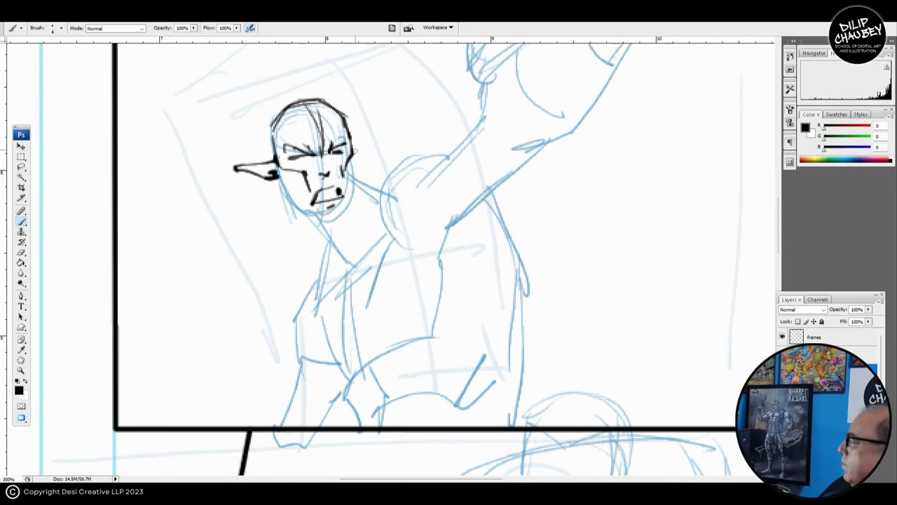
Ink the second pointed ear, the jaw and chin, and the front of the neck.
mouse_move(353, 151)
left_mouse_down()
mouse_move(385, 143)
mouse_move(355, 164)
left_mouse_up()
mouse_move(280, 195)
left_mouse_down()
mouse_move(254, 175)
mouse_move(306, 210)
left_mouse_up()
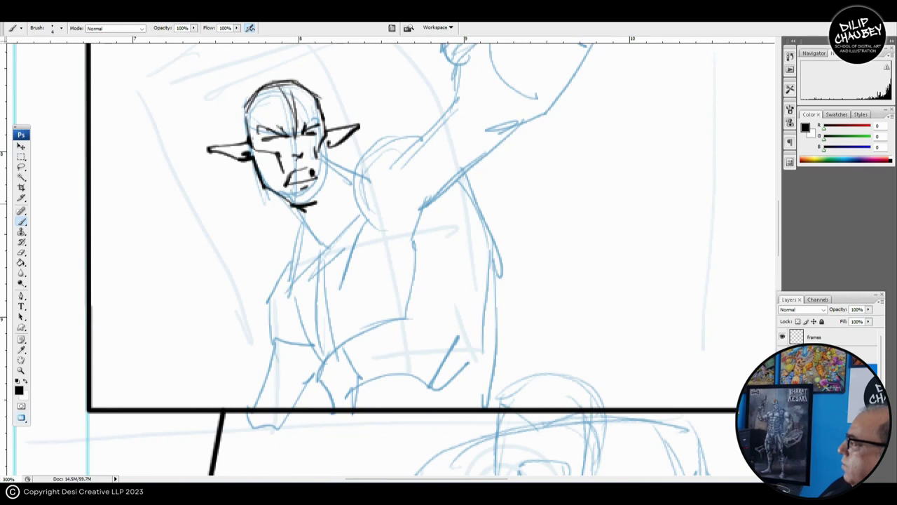
mouse_move(324, 141)
left_mouse_down()
mouse_move(330, 177)
mouse_move(321, 191)
left_mouse_up()
mouse_move(285, 212)
left_mouse_down()
mouse_move(277, 199)
mouse_move(303, 226)
left_mouse_up()
left_click_drag(320, 161, 320, 204)
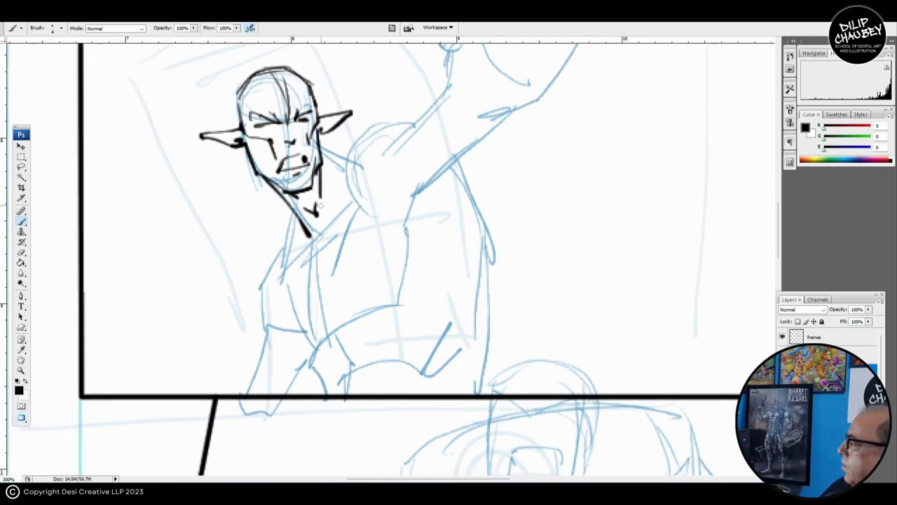
Ink the neck-to-shoulder slope, the collar lines and the inner curve of the raised arm's shoulder.
left_click_drag(319, 139, 345, 165)
left_click_drag(310, 251, 304, 221)
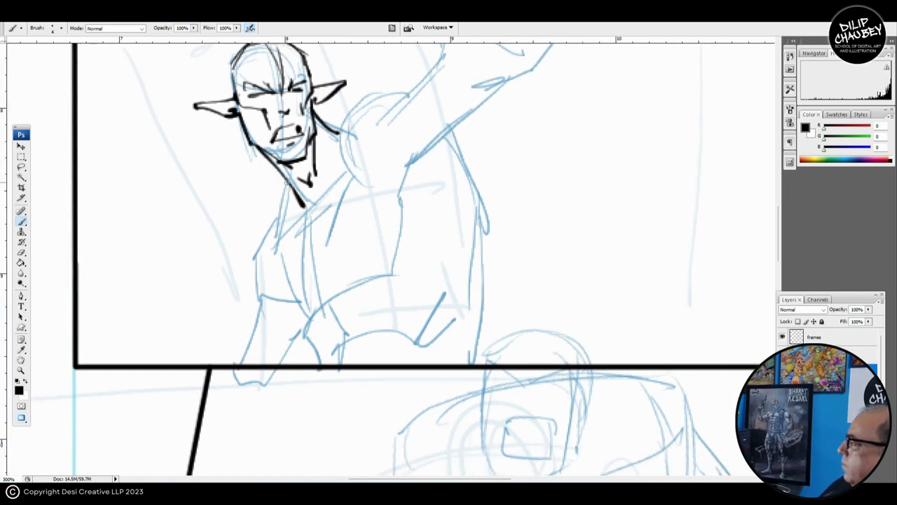
mouse_move(288, 177)
left_mouse_down()
mouse_move(267, 253)
mouse_move(309, 222)
mouse_move(348, 168)
mouse_move(318, 212)
left_mouse_up()
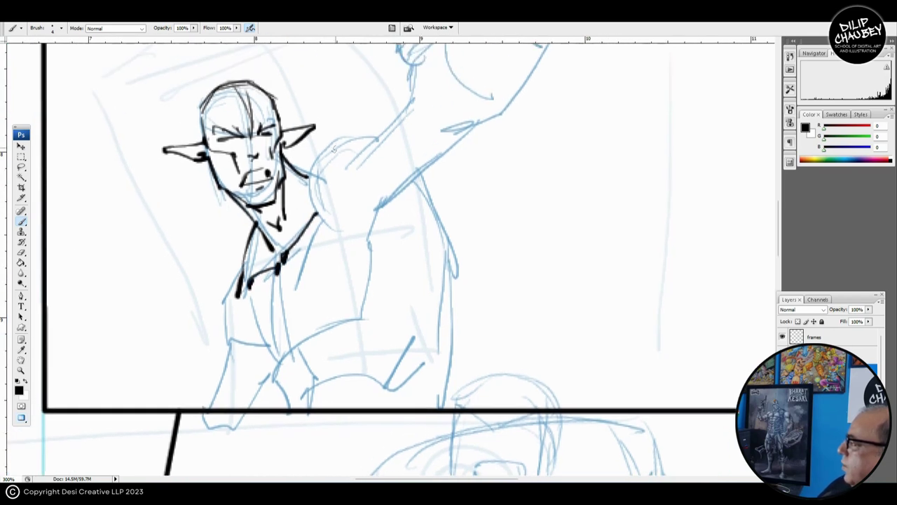
mouse_move(333, 148)
left_mouse_down()
mouse_move(309, 179)
mouse_move(317, 211)
left_mouse_up()
left_click_drag(317, 212, 291, 245)
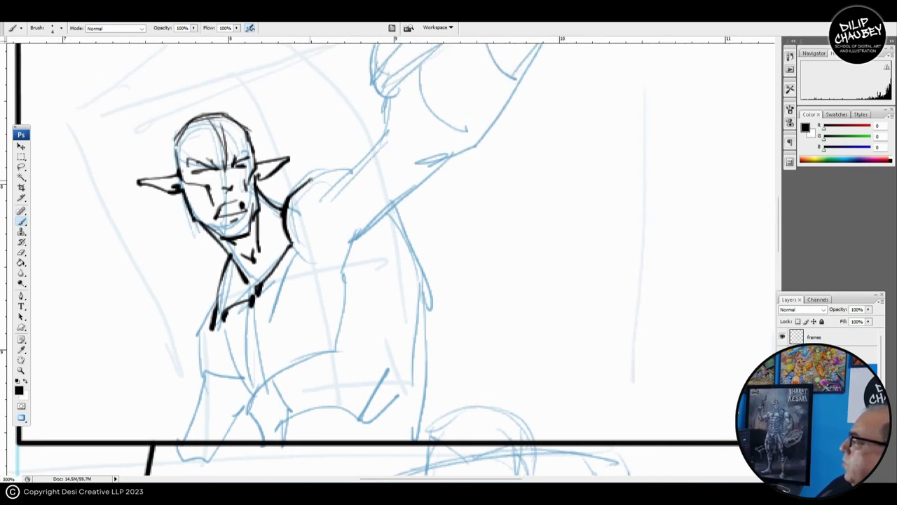
Ink the upper and lower contours of the raised upper arm from the shoulder and armpit to the elbow.
mouse_move(310, 179)
left_mouse_down()
mouse_move(350, 168)
mouse_move(309, 208)
mouse_move(301, 232)
left_mouse_up()
mouse_move(347, 139)
left_mouse_down()
mouse_move(337, 169)
mouse_move(346, 196)
left_mouse_up()
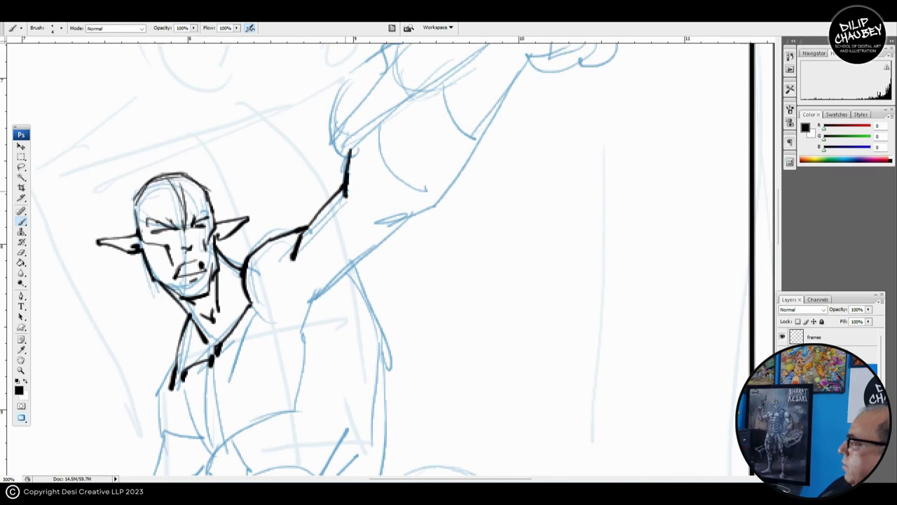
mouse_move(388, 219)
left_mouse_down()
mouse_move(357, 200)
mouse_move(404, 182)
mouse_move(423, 151)
mouse_move(302, 251)
mouse_move(321, 214)
mouse_move(317, 230)
left_mouse_up()
mouse_move(295, 251)
left_mouse_down()
mouse_move(319, 224)
mouse_move(297, 190)
mouse_move(308, 147)
left_mouse_up()
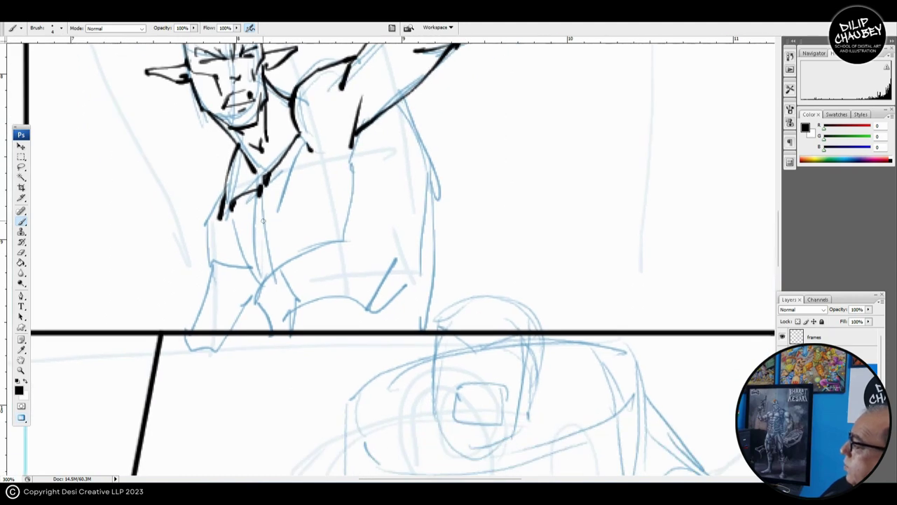
Ink the outlines of both chest muscles below the collar.
mouse_move(266, 204)
left_mouse_down()
mouse_move(271, 258)
mouse_move(282, 263)
mouse_move(351, 229)
left_mouse_up()
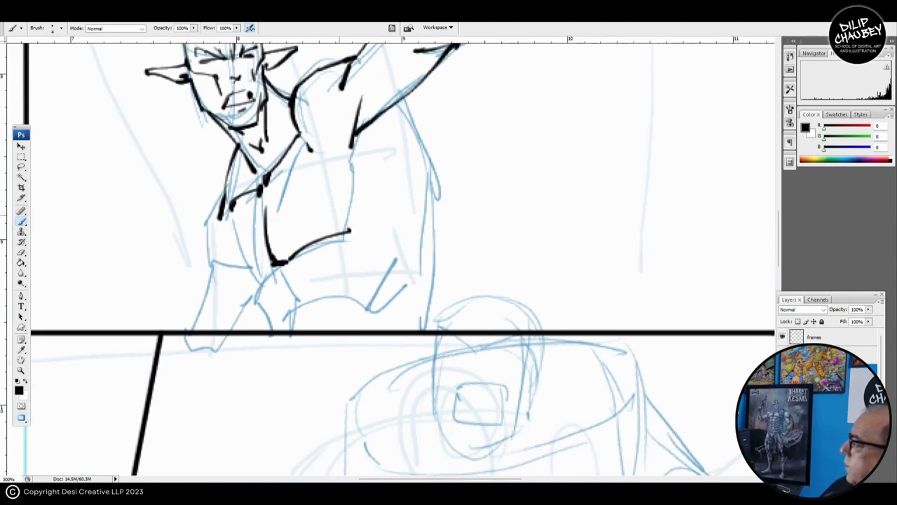
mouse_move(326, 150)
left_mouse_down()
mouse_move(319, 178)
mouse_move(339, 253)
left_mouse_up()
mouse_move(224, 266)
left_mouse_down()
mouse_move(276, 235)
mouse_move(300, 279)
mouse_move(330, 258)
left_mouse_up()
left_click_drag(258, 254, 288, 242)
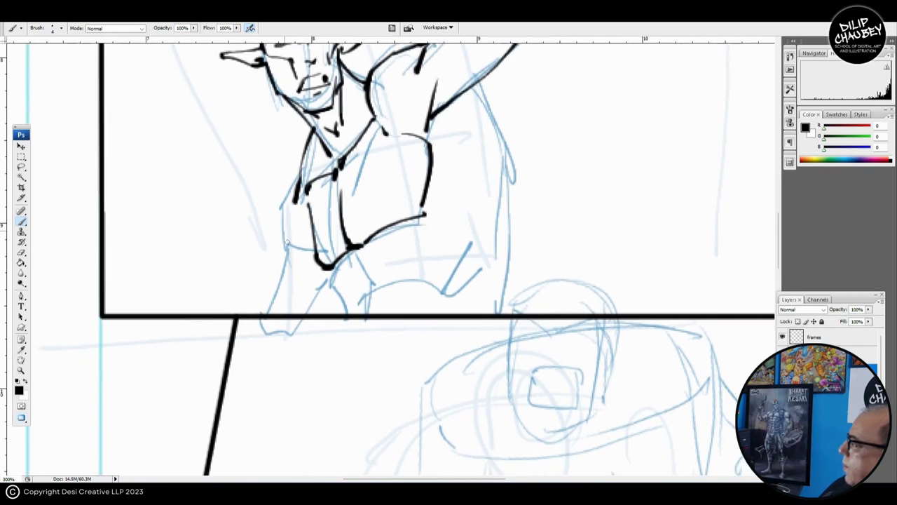
Ink the lowered arm from the shoulder down to the panel border.
mouse_move(293, 198)
left_mouse_down()
mouse_move(278, 248)
mouse_move(291, 271)
mouse_move(271, 313)
left_mouse_up()
mouse_move(330, 305)
left_mouse_down()
mouse_move(305, 274)
mouse_move(320, 288)
mouse_move(295, 279)
left_mouse_up()
left_click_drag(394, 218, 333, 242)
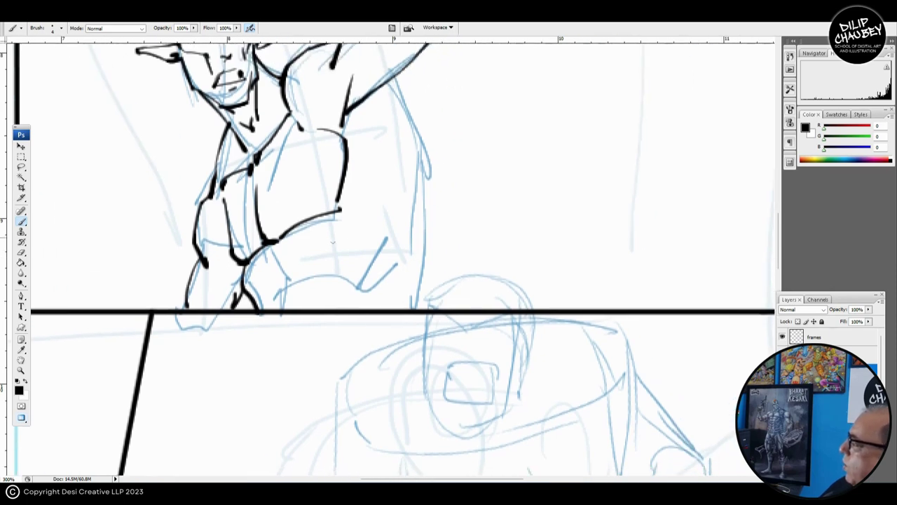
Ink the rib and abdominal contours, the outer side of the torso down to the panel border, and the curve behind the armpit.
mouse_move(361, 214)
left_mouse_down()
mouse_move(344, 263)
mouse_move(382, 240)
mouse_move(394, 214)
left_mouse_up()
left_click_drag(304, 286, 377, 274)
left_click_drag(161, 282, 231, 349)
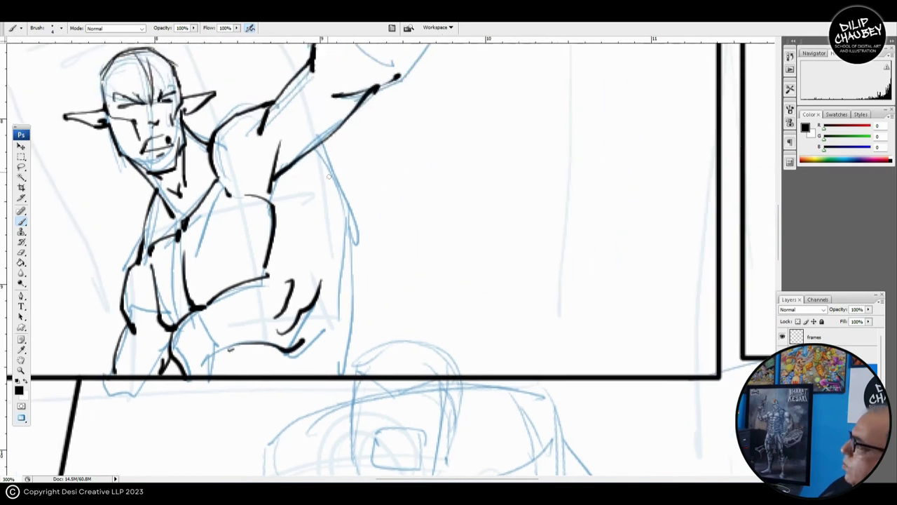
mouse_move(319, 143)
left_mouse_down()
mouse_move(352, 212)
mouse_move(348, 332)
mouse_move(353, 307)
mouse_move(342, 367)
left_mouse_up()
left_click_drag(229, 349, 253, 419)
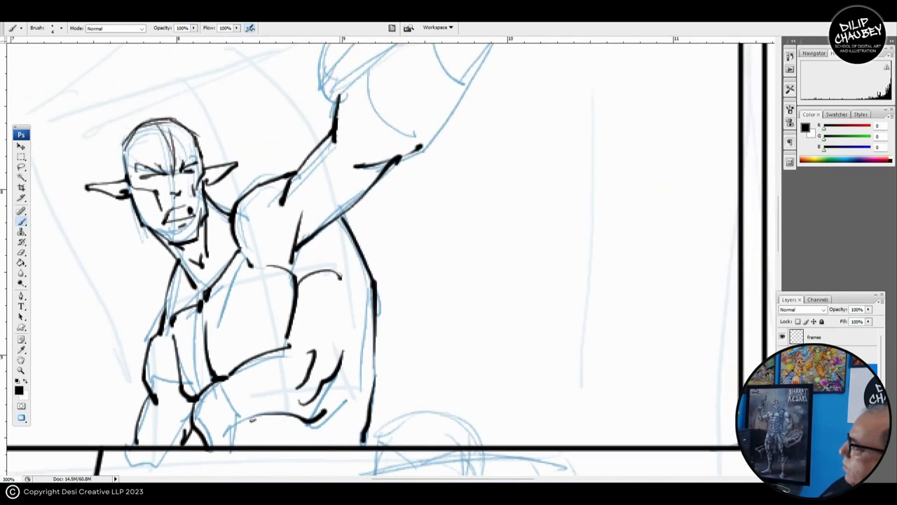
left_click_drag(341, 277, 341, 260)
left_click_drag(339, 262, 275, 394)
Ink the curved bands around the raised forearm and its underside up to the wrist.
left_click_drag(314, 194, 382, 257)
mouse_move(297, 207)
left_mouse_down()
mouse_move(304, 232)
mouse_move(369, 274)
mouse_move(380, 259)
left_mouse_up()
left_click_drag(399, 227, 359, 268)
left_click_drag(353, 181, 383, 226)
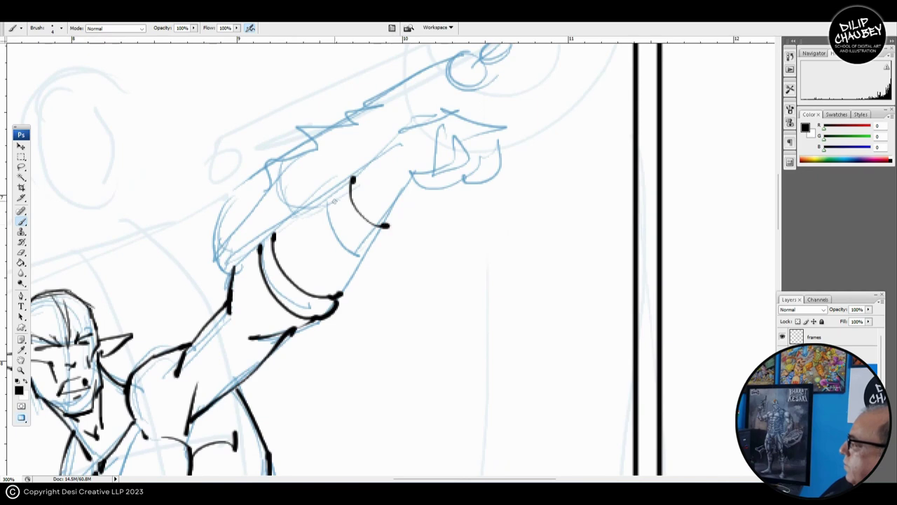
left_click_drag(334, 196, 380, 239)
left_click_drag(406, 179, 342, 293)
Ink the forearm weapon's serrated upper edge, round muzzle and straight lower edge.
left_click_drag(309, 161, 306, 212)
mouse_move(254, 223)
left_mouse_down()
mouse_move(307, 195)
mouse_move(288, 188)
mouse_move(347, 171)
mouse_move(349, 160)
mouse_move(387, 145)
mouse_move(312, 179)
left_mouse_up()
mouse_move(312, 174)
left_mouse_down()
mouse_move(390, 141)
mouse_move(394, 172)
left_mouse_up()
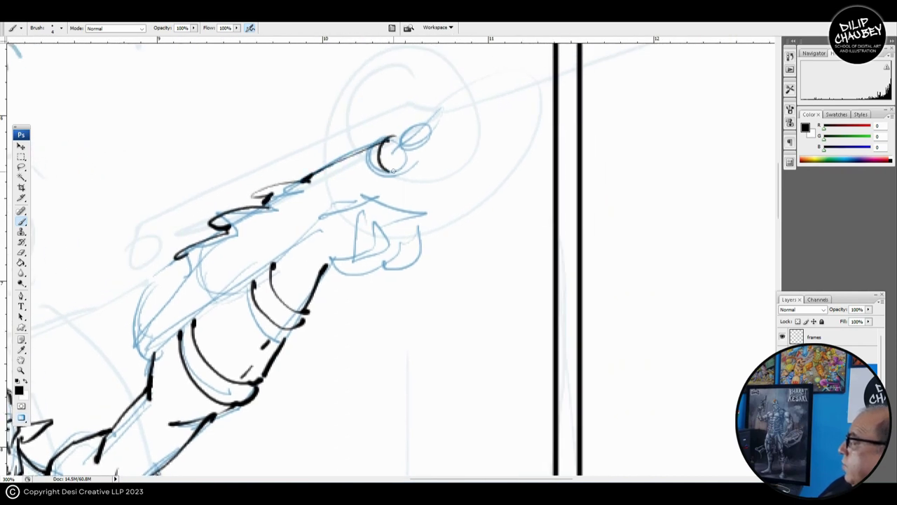
mouse_move(385, 139)
left_mouse_down()
mouse_move(403, 170)
mouse_move(411, 152)
left_mouse_up()
left_click_drag(434, 121, 401, 156)
left_click_drag(224, 284, 280, 244)
mouse_move(241, 213)
left_mouse_down()
mouse_move(206, 300)
mouse_move(207, 320)
mouse_move(399, 165)
left_mouse_up()
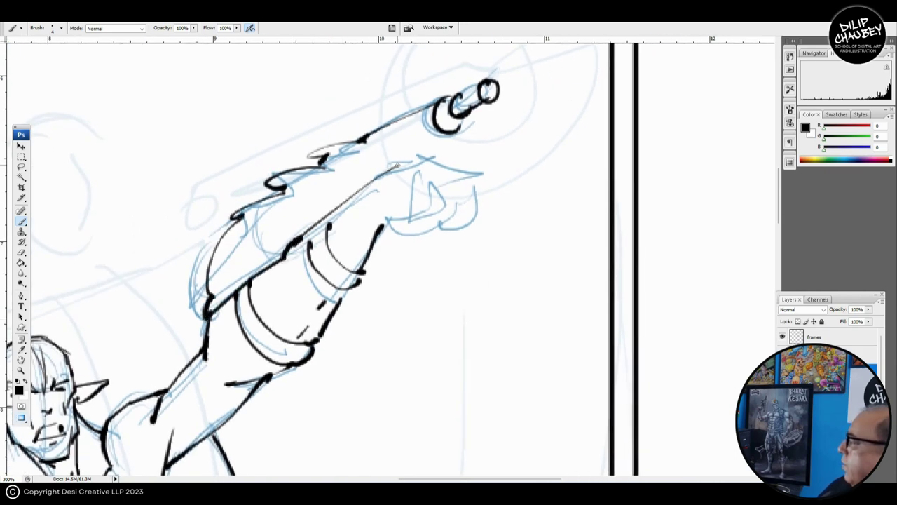
Ink the clenched fist beneath the forearm weapon, including the thumb and curled fingers.
mouse_move(408, 199)
left_mouse_down()
mouse_move(379, 181)
mouse_move(387, 162)
mouse_move(420, 180)
mouse_move(377, 185)
mouse_move(368, 209)
mouse_move(342, 203)
left_mouse_up()
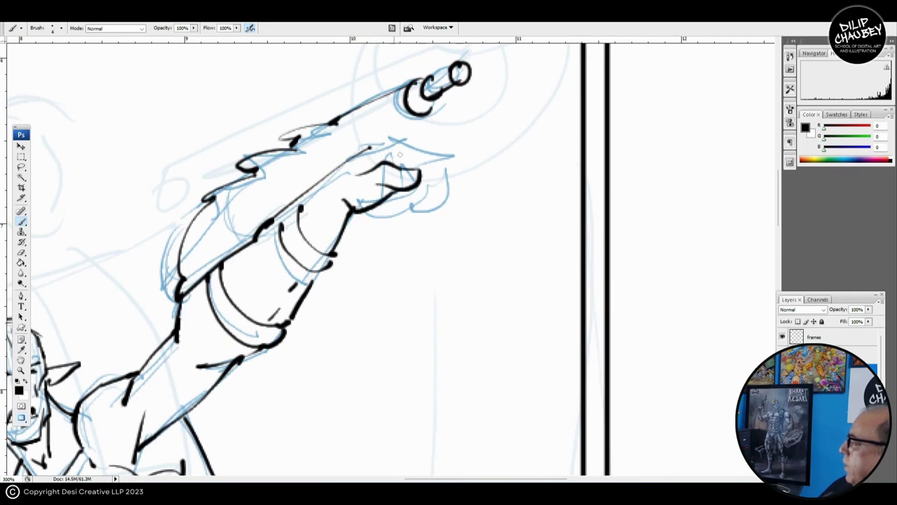
mouse_move(368, 149)
left_mouse_down()
mouse_move(418, 147)
mouse_move(416, 176)
mouse_move(431, 204)
mouse_move(394, 190)
mouse_move(429, 209)
left_mouse_up()
left_click_drag(349, 213, 413, 208)
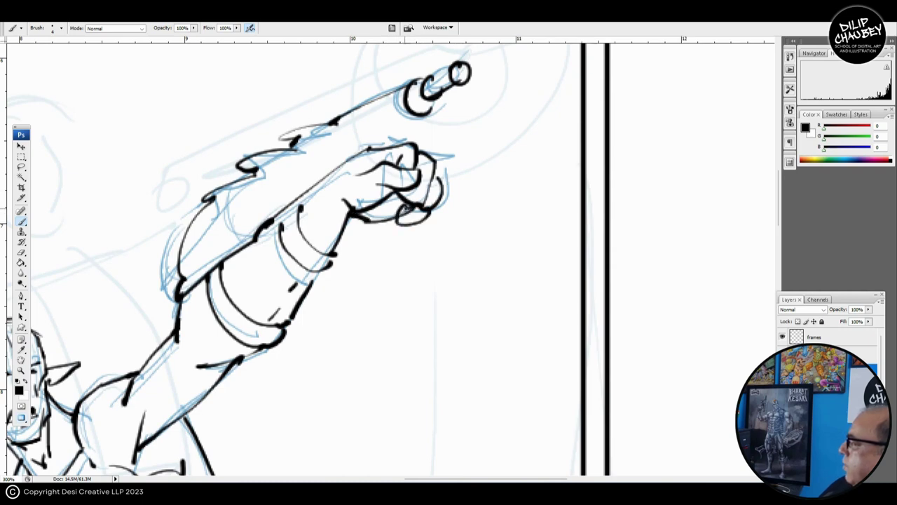
Add the wrist accent, a long inner line along the forearm weapon and the line joining its muzzle to the fist.
left_click_drag(336, 190, 334, 198)
mouse_move(336, 203)
left_mouse_down()
mouse_move(423, 191)
mouse_move(450, 198)
left_mouse_up()
mouse_move(357, 229)
left_mouse_down()
mouse_move(349, 238)
mouse_move(517, 125)
mouse_move(440, 188)
left_mouse_up()
left_click_drag(467, 138, 445, 184)
mouse_move(442, 203)
left_mouse_down()
mouse_move(559, 147)
mouse_move(495, 145)
mouse_move(366, 262)
mouse_move(644, 117)
left_mouse_up()
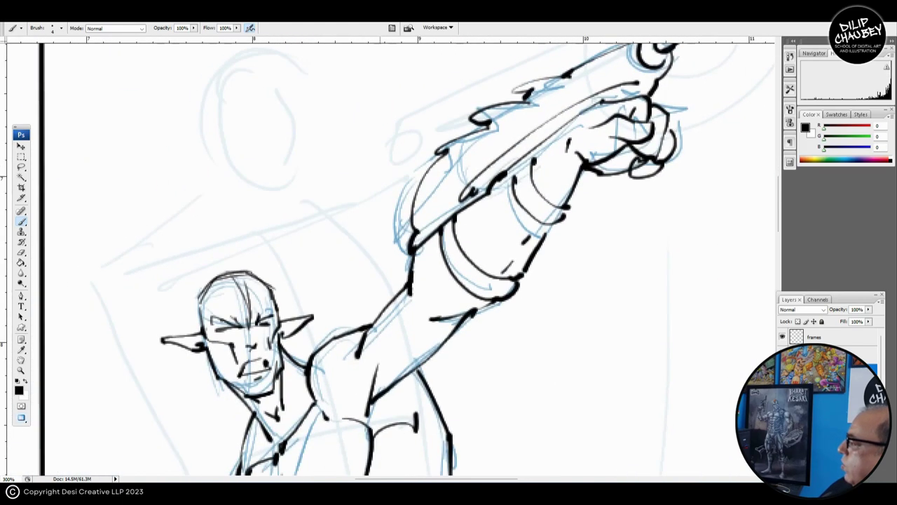
Ink the top of the head, the hairline strokes and the eye mask of the lunging figure in the neighbouring panel.
mouse_move(421, 392)
left_mouse_down()
mouse_move(446, 246)
mouse_move(440, 167)
mouse_move(427, 169)
left_mouse_up()
mouse_move(701, 175)
left_mouse_down()
mouse_move(464, 302)
mouse_move(172, 368)
left_mouse_up()
left_click_drag(701, 148, 316, 227)
mouse_move(527, 153)
left_mouse_down()
mouse_move(322, 236)
mouse_move(419, 218)
left_mouse_up()
mouse_move(485, 105)
left_mouse_down()
mouse_move(469, 158)
mouse_move(485, 159)
left_mouse_up()
scroll(467, 159, "right", 2)
left_click_drag(496, 153, 482, 164)
mouse_move(484, 102)
left_mouse_down()
mouse_move(478, 109)
mouse_move(503, 106)
mouse_move(515, 117)
mouse_move(500, 177)
left_mouse_up()
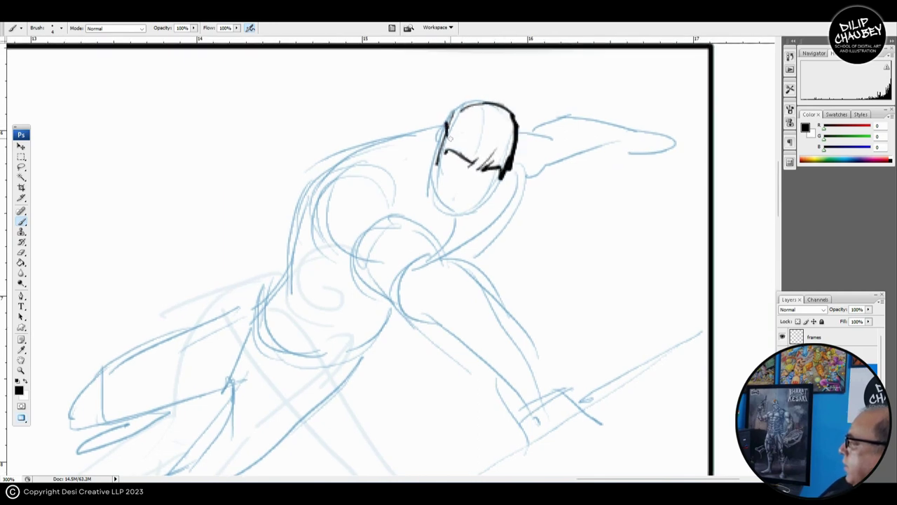
left_click_drag(447, 128, 502, 174)
mouse_move(446, 164)
left_mouse_down()
mouse_move(468, 188)
mouse_move(505, 174)
left_mouse_up()
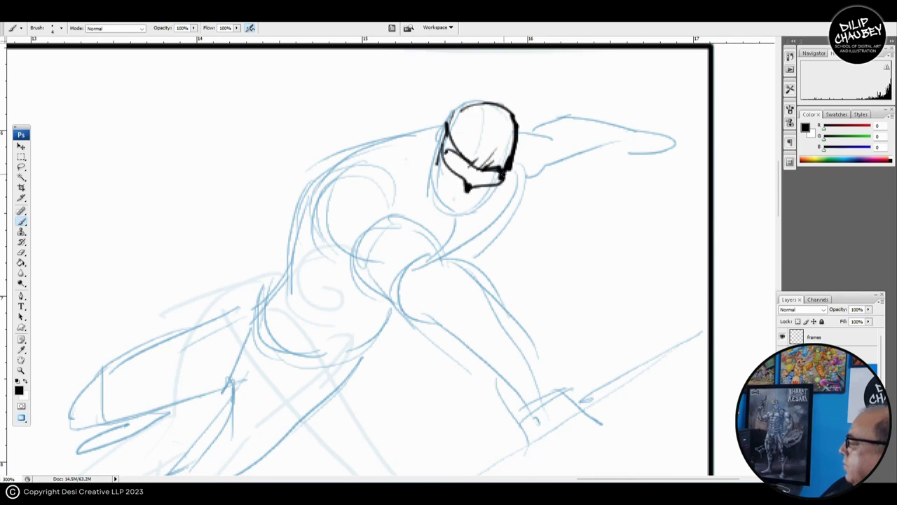
Ink the lunging figure's jaw and chin and the upper shoulder line running back from the head.
left_click_drag(436, 197, 455, 188)
mouse_move(461, 139)
left_mouse_down()
mouse_move(448, 169)
mouse_move(455, 205)
mouse_move(502, 205)
mouse_move(514, 179)
mouse_move(532, 188)
left_mouse_up()
mouse_move(462, 142)
left_mouse_down()
mouse_move(490, 130)
mouse_move(385, 160)
left_mouse_up()
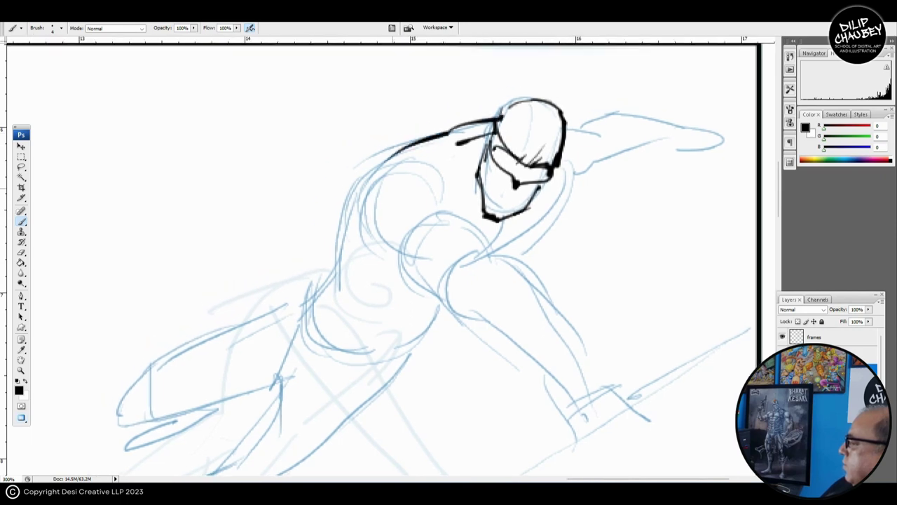
Ink the lunging figure's outstretched far arm beyond the head, starting from the neck and chest.
mouse_move(474, 215)
left_mouse_down()
mouse_move(449, 182)
mouse_move(463, 209)
mouse_move(449, 191)
mouse_move(429, 203)
mouse_move(504, 153)
left_mouse_up()
mouse_move(496, 99)
left_mouse_down()
mouse_move(475, 114)
mouse_move(512, 119)
mouse_move(490, 120)
mouse_move(526, 103)
mouse_move(520, 94)
mouse_move(600, 116)
left_mouse_up()
mouse_move(480, 170)
left_mouse_down()
mouse_move(478, 150)
mouse_move(542, 115)
left_mouse_up()
mouse_move(543, 127)
left_mouse_down()
mouse_move(509, 137)
mouse_move(561, 128)
left_mouse_up()
Ink the rounded near shoulder and the rear contour of the near upper arm on the lunging figure.
mouse_move(271, 151)
left_mouse_down()
mouse_move(388, 118)
mouse_move(407, 163)
left_mouse_up()
left_click_drag(404, 126, 408, 162)
mouse_move(334, 166)
left_mouse_down()
mouse_move(351, 214)
mouse_move(319, 196)
mouse_move(350, 224)
left_mouse_up()
mouse_move(407, 174)
left_mouse_down()
mouse_move(378, 175)
mouse_move(378, 188)
left_mouse_up()
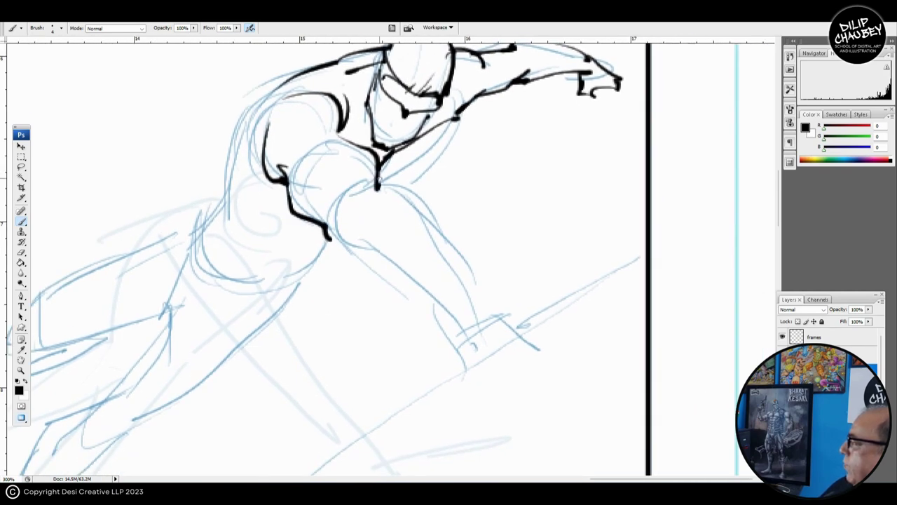
Ink the near forearm's two outer contours from the elbow to the wrist.
left_click_drag(323, 128, 303, 151)
mouse_move(394, 212)
left_mouse_down()
mouse_move(329, 186)
mouse_move(369, 204)
mouse_move(416, 291)
left_mouse_up()
mouse_move(286, 201)
left_mouse_down()
mouse_move(335, 191)
mouse_move(324, 216)
mouse_move(442, 294)
left_mouse_up()
left_click_drag(403, 249, 442, 294)
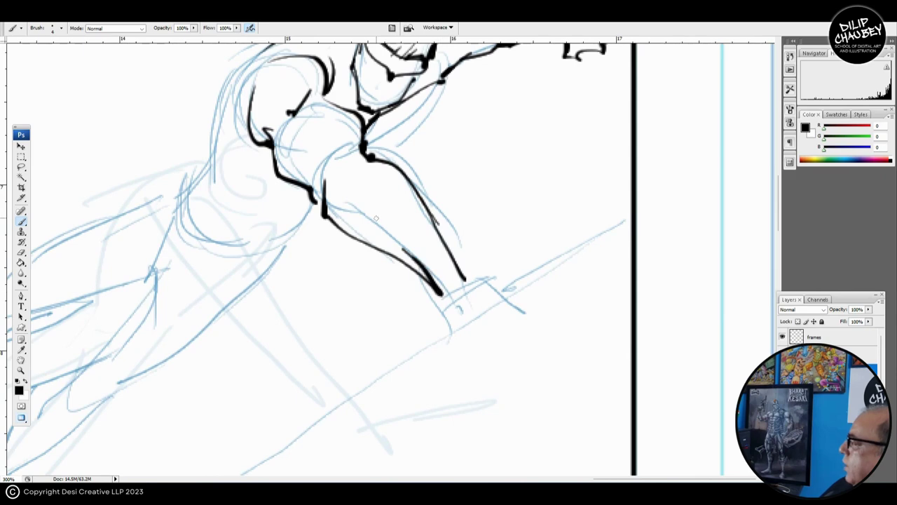
Add the muscle line inside the near upper arm and ink the back contour from shoulder to waist.
left_click_drag(321, 162, 365, 218)
left_click_drag(351, 181, 373, 209)
mouse_move(336, 165)
left_mouse_down()
mouse_move(382, 219)
mouse_move(317, 186)
mouse_move(294, 281)
left_mouse_up()
left_click_drag(301, 295, 273, 256)
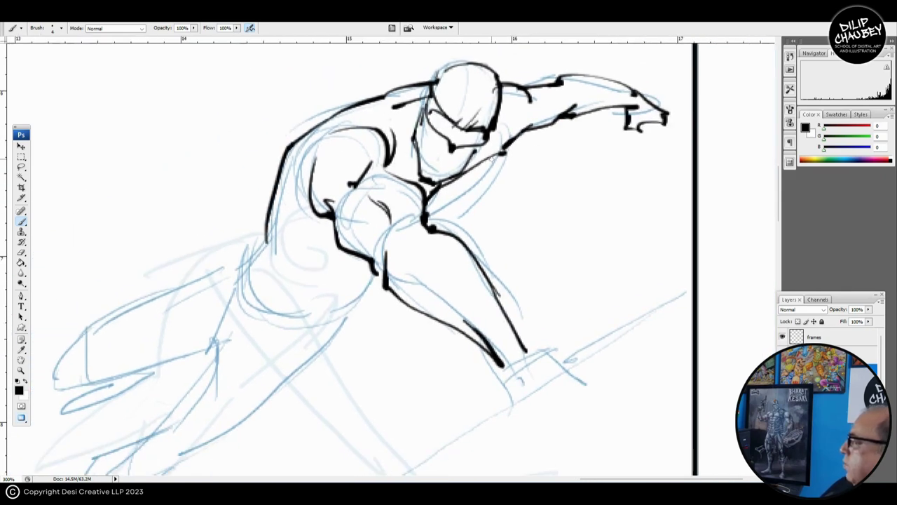
Ink the chest edge beneath the far arm and the ribcage curve with short rib strokes behind the near arm.
left_click_drag(502, 151, 429, 223)
mouse_move(300, 273)
left_mouse_down()
mouse_move(433, 208)
mouse_move(425, 213)
left_mouse_up()
left_click_drag(383, 243, 398, 235)
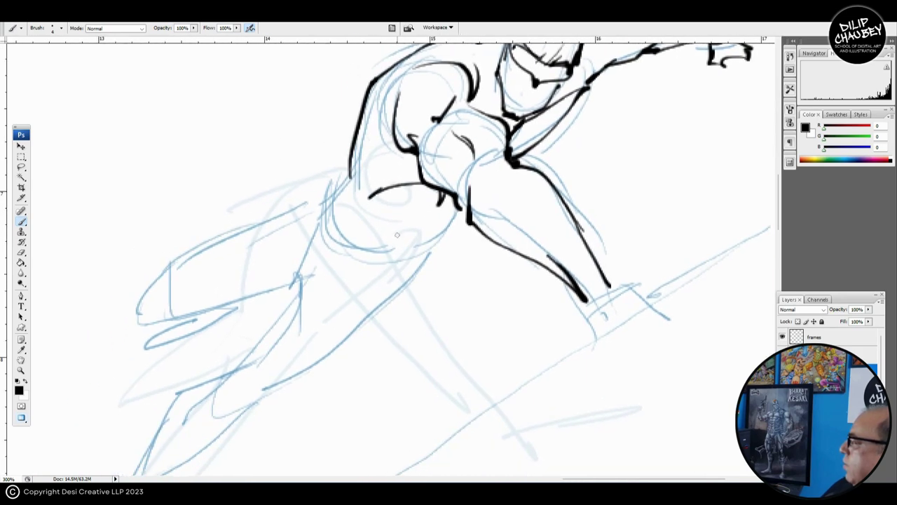
Ink the lunging figure's rounded waistline from back to belly, with crossing abdominal lines inside and short rib strokes above the ribcage curve.
mouse_move(421, 202)
left_mouse_down()
mouse_move(386, 247)
mouse_move(428, 260)
left_mouse_up()
mouse_move(393, 180)
left_mouse_down()
mouse_move(366, 218)
mouse_move(386, 260)
left_mouse_up()
mouse_move(396, 269)
left_mouse_down()
mouse_move(365, 250)
mouse_move(444, 233)
left_mouse_up()
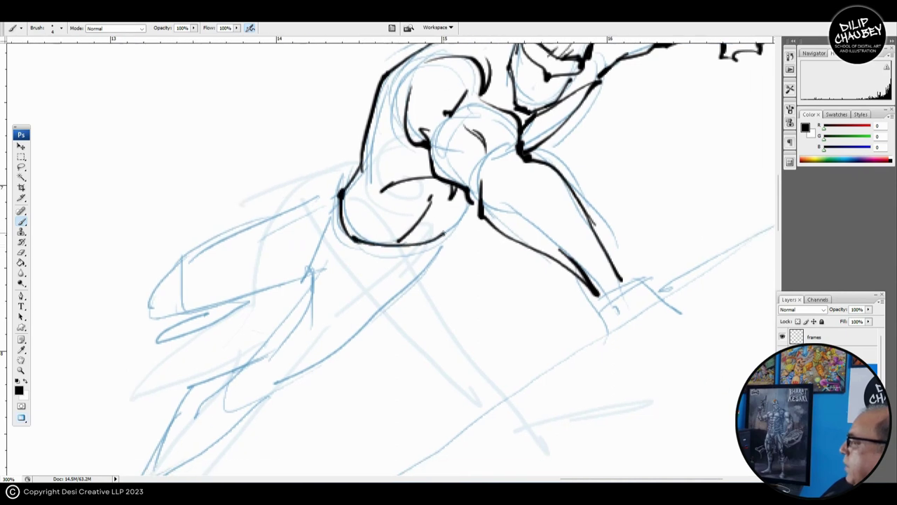
mouse_move(470, 201)
left_mouse_down()
mouse_move(424, 245)
mouse_move(425, 220)
left_mouse_up()
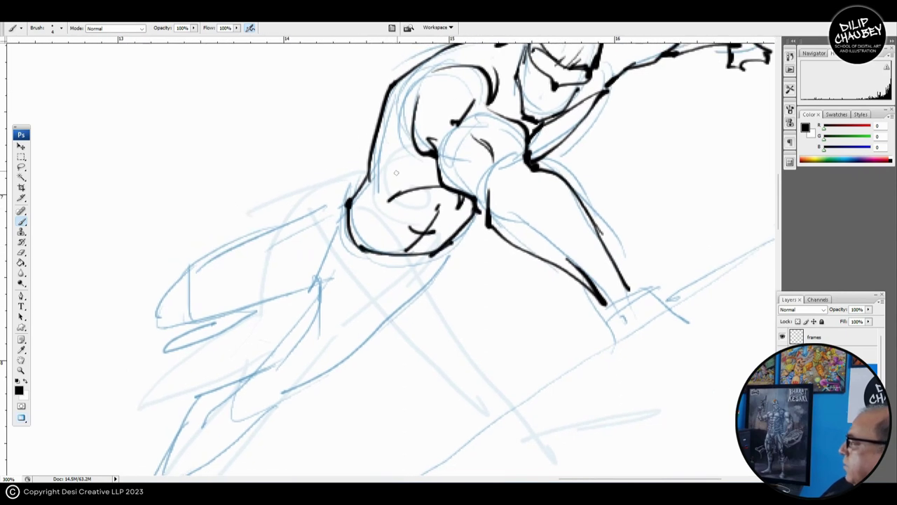
mouse_move(401, 166)
left_mouse_down()
mouse_move(404, 190)
mouse_move(393, 194)
left_mouse_up()
left_click(416, 182)
mouse_move(393, 231)
left_mouse_down()
mouse_move(415, 198)
mouse_move(420, 203)
left_mouse_up()
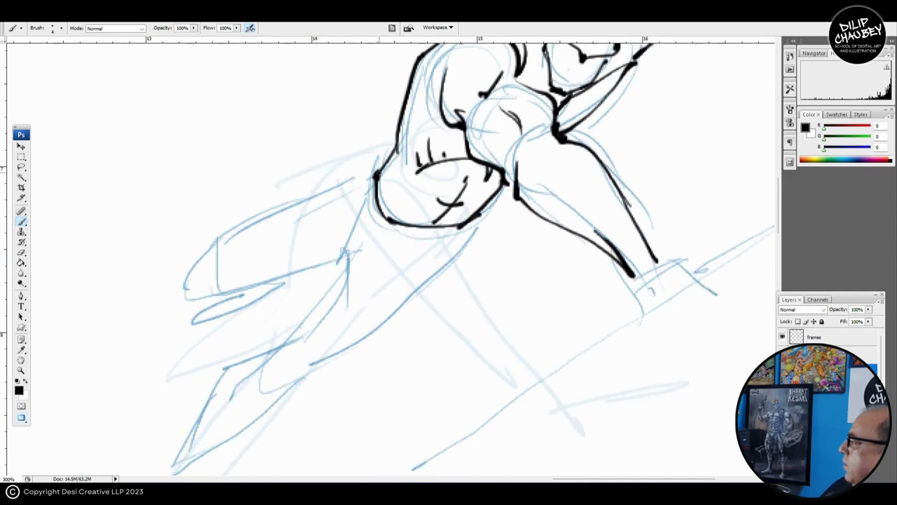
Ink a narrow belt band beneath the waistline, with an angled corner at the back of the hip.
mouse_move(377, 168)
left_mouse_down()
mouse_move(368, 220)
mouse_move(394, 233)
mouse_move(475, 228)
left_mouse_up()
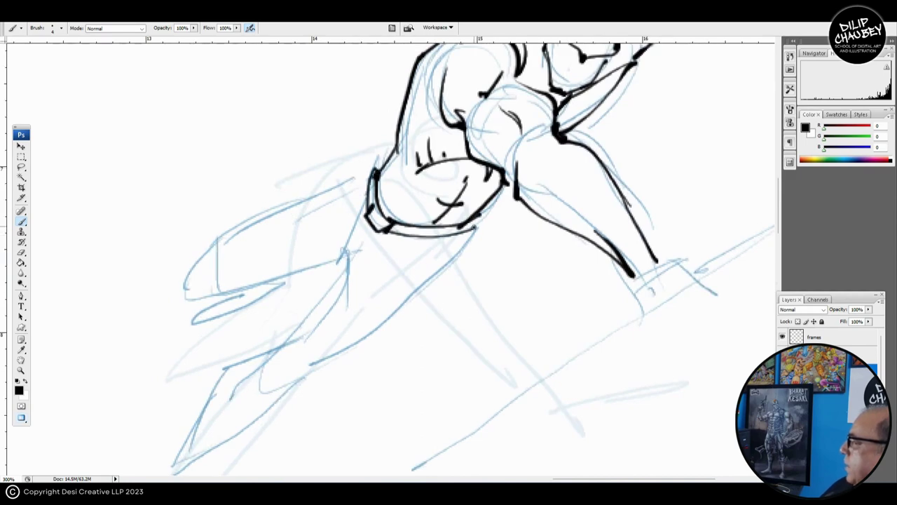
left_click_drag(368, 231, 399, 220)
mouse_move(398, 162)
left_mouse_down()
mouse_move(371, 246)
mouse_move(448, 234)
left_mouse_up()
Ink the extended leg's hip edge and crotch line, both thigh contours to the knee, and the curved kneecap lines.
left_click_drag(486, 202, 446, 242)
left_click_drag(446, 247, 547, 181)
mouse_move(457, 173)
left_mouse_down()
mouse_move(384, 261)
mouse_move(379, 300)
left_mouse_up()
left_click_drag(432, 210, 394, 269)
left_click_drag(449, 232, 417, 244)
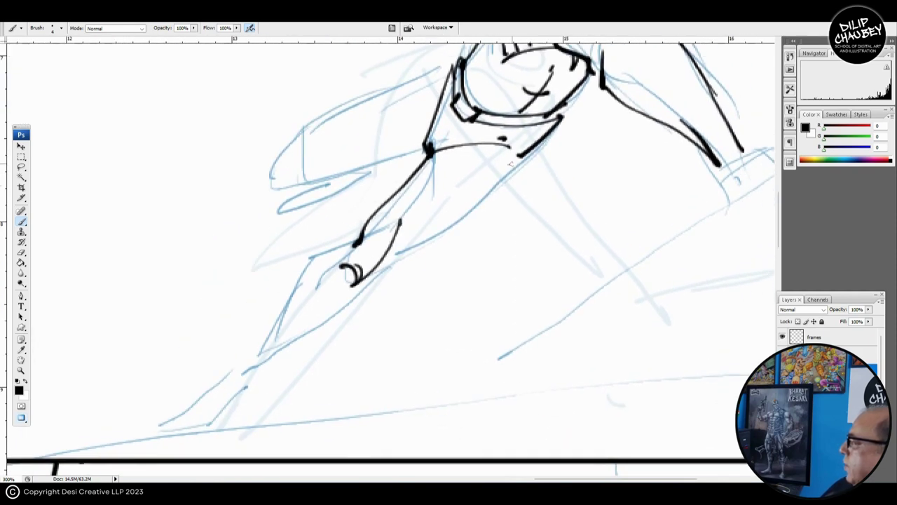
mouse_move(520, 157)
left_mouse_down()
mouse_move(441, 240)
mouse_move(362, 282)
left_mouse_up()
left_click_drag(423, 108, 420, 186)
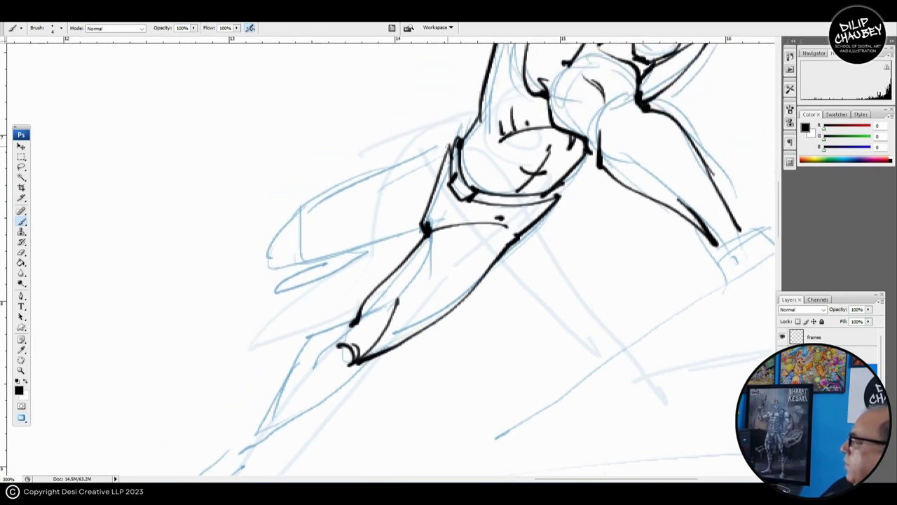
Ink the rear thigh of the lunging figure and the folded lower leg beneath it over the blue sketch.
mouse_move(449, 148)
left_mouse_down()
mouse_move(315, 196)
mouse_move(266, 246)
mouse_move(269, 265)
mouse_move(378, 245)
left_mouse_up()
left_click_drag(420, 230, 382, 227)
left_click_drag(373, 223, 343, 232)
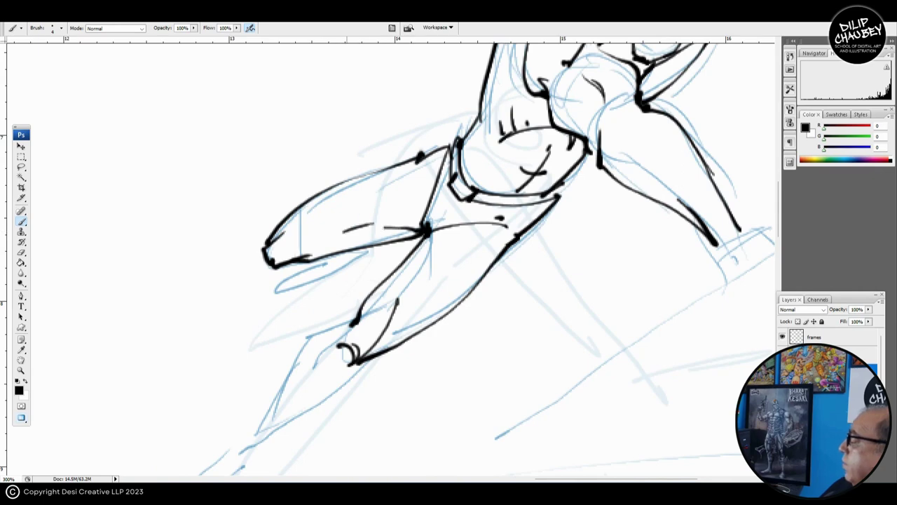
left_click_drag(350, 272, 360, 253)
mouse_move(293, 245)
left_mouse_down()
mouse_move(339, 251)
mouse_move(363, 233)
left_mouse_up()
mouse_move(363, 233)
left_mouse_down()
mouse_move(359, 226)
mouse_move(373, 234)
mouse_move(343, 263)
mouse_move(321, 269)
mouse_move(307, 259)
mouse_move(311, 273)
left_mouse_up()
left_click_drag(315, 272, 339, 265)
Ink the lunging figure's extended lower leg, from the knee and calf down to the ankle and pointed foot.
left_click_drag(337, 354, 401, 241)
mouse_move(423, 183)
left_mouse_down()
mouse_move(401, 202)
mouse_move(374, 202)
mouse_move(303, 300)
left_mouse_up()
left_click_drag(388, 262, 394, 251)
mouse_move(426, 213)
left_mouse_down()
mouse_move(349, 271)
mouse_move(364, 257)
left_mouse_up()
mouse_move(450, 199)
left_mouse_down()
mouse_move(418, 240)
mouse_move(332, 294)
left_mouse_up()
left_click_drag(332, 297, 407, 265)
left_click_drag(404, 233, 382, 258)
mouse_move(382, 258)
left_mouse_down()
mouse_move(418, 212)
mouse_move(350, 272)
mouse_move(418, 271)
left_mouse_up()
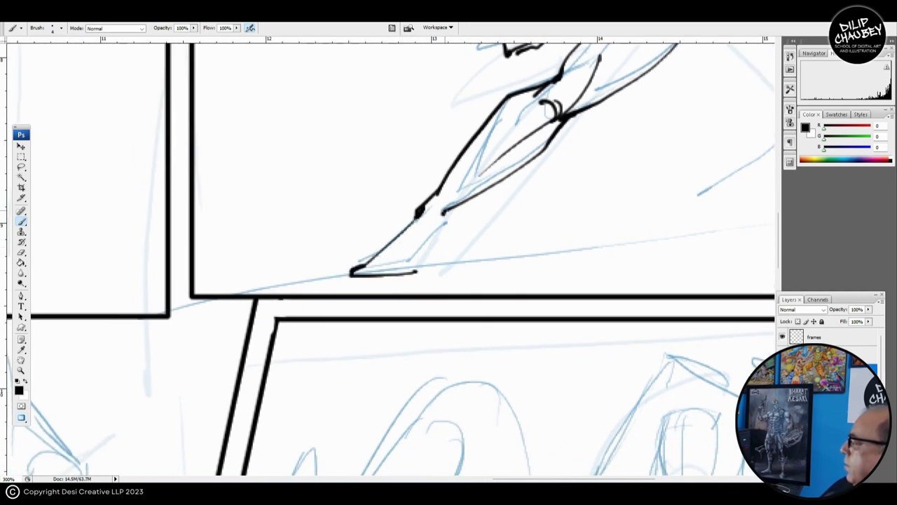
left_click_drag(443, 210, 418, 273)
left_click_drag(359, 263, 420, 260)
left_click_drag(398, 246, 412, 244)
Ink the clenched fist at the end of the lunging figure's forearm, outlining the knuckles, fingers and thumb.
left_click_drag(484, 204, 323, 321)
left_click_drag(441, 239, 316, 351)
mouse_move(372, 246)
left_mouse_down()
mouse_move(371, 256)
mouse_move(392, 227)
left_mouse_up()
mouse_move(524, 236)
left_mouse_down()
mouse_move(340, 252)
mouse_move(286, 228)
left_mouse_up()
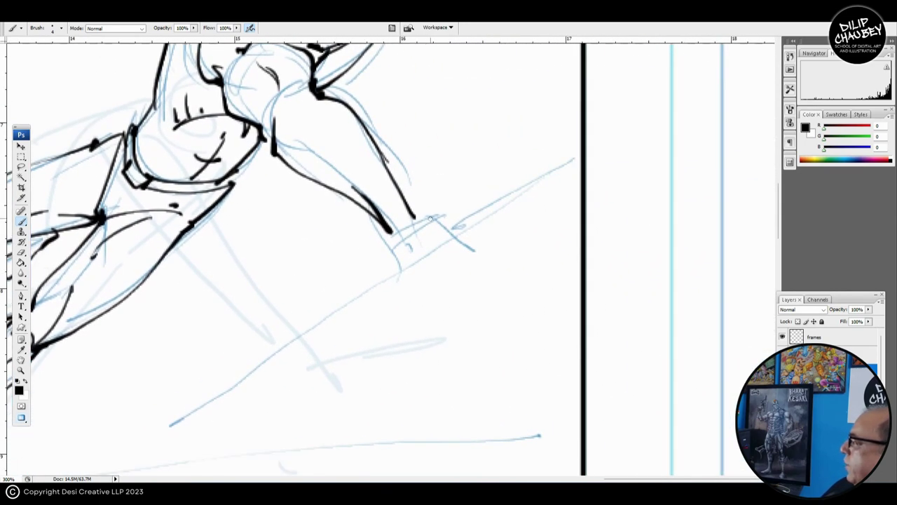
mouse_move(430, 218)
left_mouse_down()
mouse_move(459, 225)
mouse_move(465, 241)
left_mouse_up()
mouse_move(405, 228)
left_mouse_down()
mouse_move(379, 275)
mouse_move(372, 267)
mouse_move(384, 253)
mouse_move(396, 267)
mouse_move(403, 249)
mouse_move(410, 258)
mouse_move(433, 258)
left_mouse_up()
scroll(380, 271, "down", 1)
mouse_move(429, 210)
left_mouse_down()
mouse_move(449, 236)
mouse_move(438, 249)
left_mouse_up()
left_click_drag(444, 204, 466, 224)
mouse_move(464, 222)
left_mouse_down()
mouse_move(454, 232)
mouse_move(442, 225)
mouse_move(439, 251)
left_mouse_up()
left_click_drag(439, 251, 459, 232)
left_click_drag(460, 218, 469, 244)
Ink the long weapon gripped in the fist, drawing both edges of the blade and the shaft behind the hand.
left_click_drag(311, 143, 339, 256)
mouse_move(331, 218)
left_mouse_down()
mouse_move(326, 237)
mouse_move(346, 271)
mouse_move(376, 283)
left_mouse_up()
left_click_drag(330, 253, 373, 295)
mouse_move(328, 250)
left_mouse_down()
mouse_move(360, 262)
mouse_move(382, 239)
mouse_move(347, 277)
mouse_move(485, 221)
mouse_move(502, 132)
mouse_move(405, 116)
mouse_move(424, 163)
left_mouse_up()
mouse_move(442, 385)
left_mouse_down()
mouse_move(341, 297)
mouse_move(322, 233)
left_mouse_up()
mouse_move(209, 310)
left_mouse_down()
mouse_move(385, 189)
mouse_move(386, 238)
left_mouse_up()
mouse_move(452, 195)
left_mouse_down()
mouse_move(560, 134)
mouse_move(592, 88)
left_mouse_up()
left_click_drag(233, 338, 434, 207)
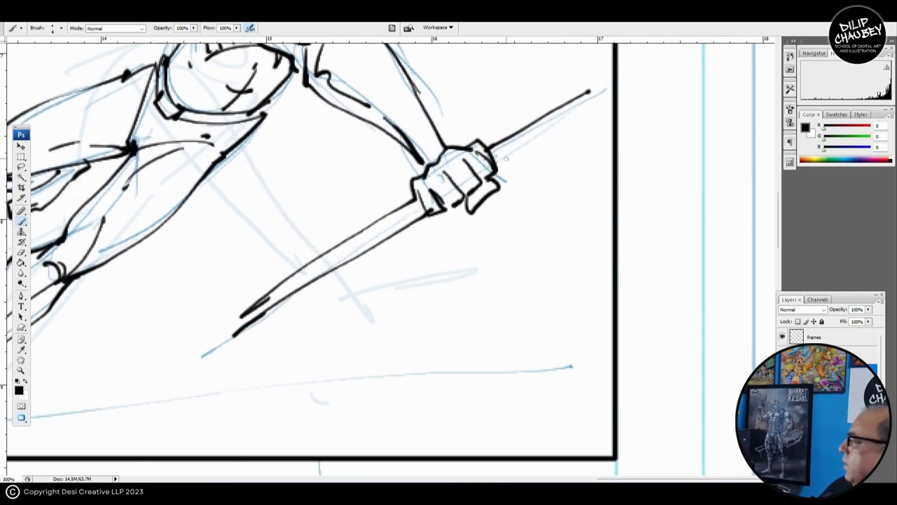
left_click_drag(497, 165, 587, 116)
Add short curved motion strokes beneath the weapon and a few ground marks below the lunging figure.
left_click_drag(449, 295, 548, 192)
left_click_drag(524, 159, 535, 237)
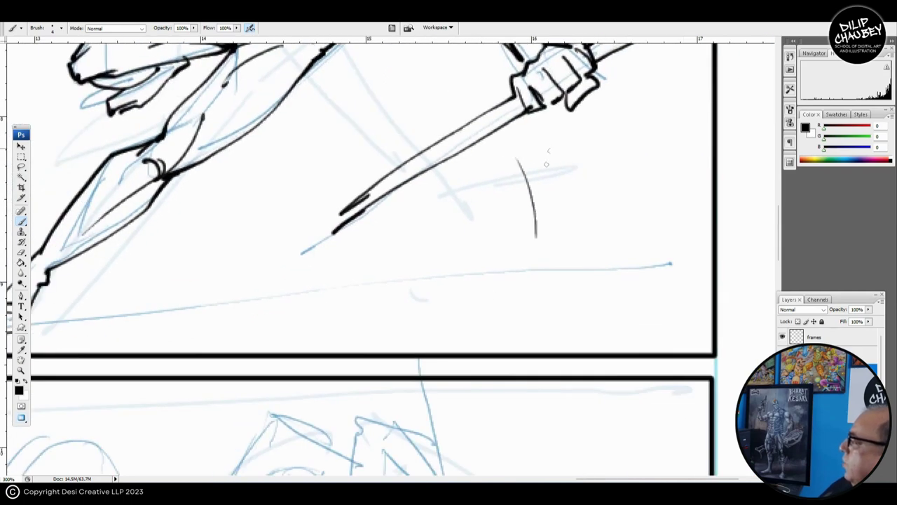
left_click_drag(558, 160, 565, 219)
left_click_drag(437, 261, 411, 270)
mouse_move(482, 256)
left_mouse_down()
mouse_move(596, 253)
mouse_move(625, 443)
left_mouse_up()
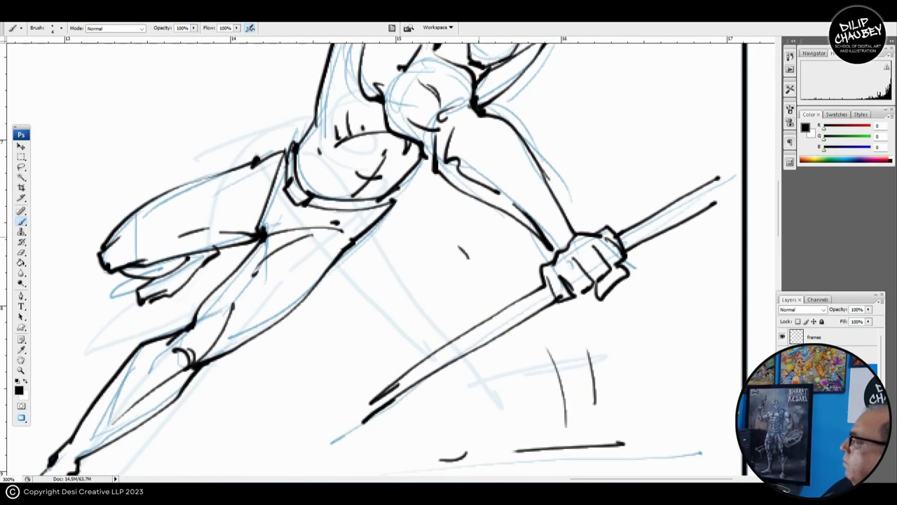
Examine the blue rough poses in the next row of panels against the inked panels and the RADHE character reference.
left_click_drag(449, 210, 419, 314)
left_click_drag(294, 392, 643, 118)
left_click_drag(280, 350, 631, 171)
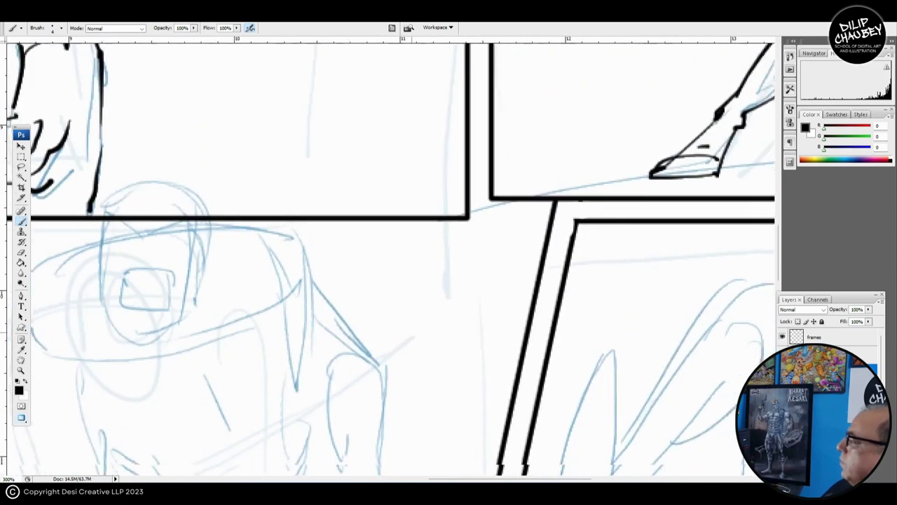
mouse_move(351, 351)
left_mouse_down()
mouse_move(593, 171)
mouse_move(418, 161)
mouse_move(61, 224)
left_mouse_up()
left_click_drag(561, 280, 335, 265)
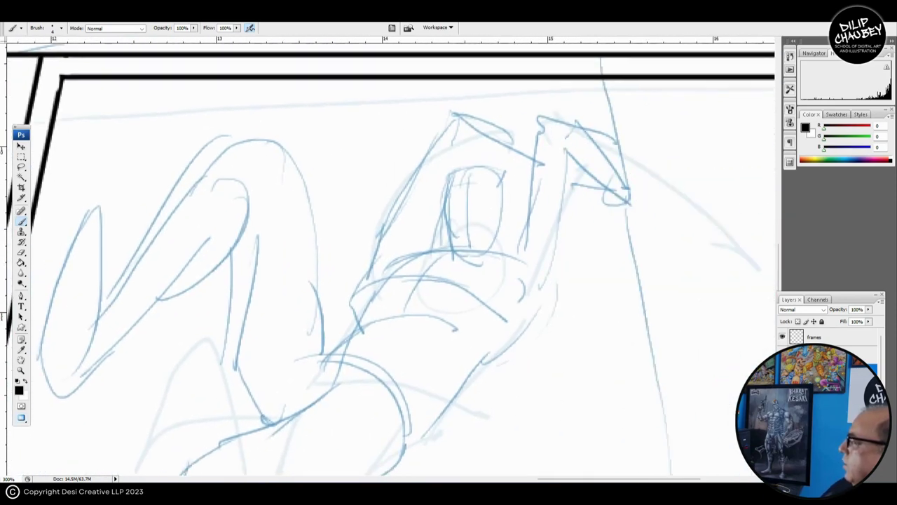
mouse_move(464, 182)
left_mouse_down()
mouse_move(402, 146)
mouse_move(426, 135)
mouse_move(411, 142)
left_mouse_up()
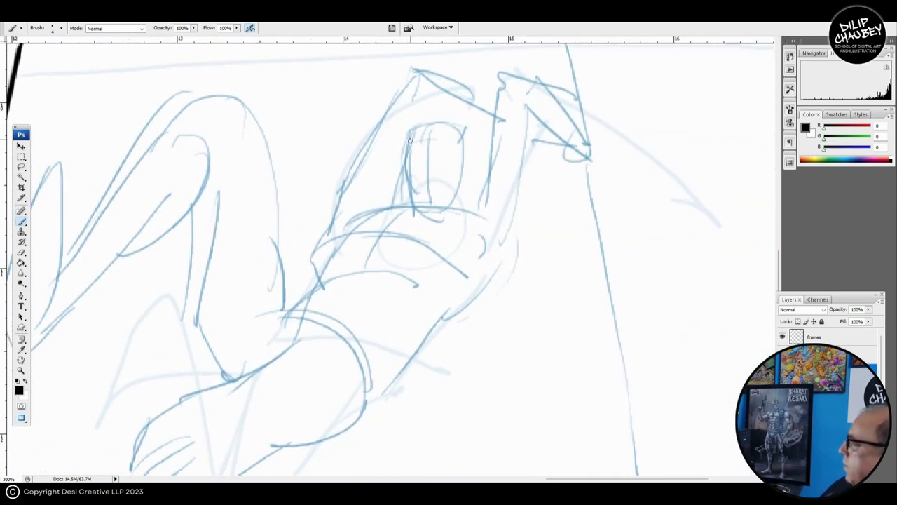
left_click_drag(288, 212, 7, 462)
key("z")
left_click(228, 305, "alt")
left_click(232, 308, "alt")
left_click(232, 312, "alt")
left_click_drag(235, 309, 235, 421)
scroll(421, 260, "down", 2)
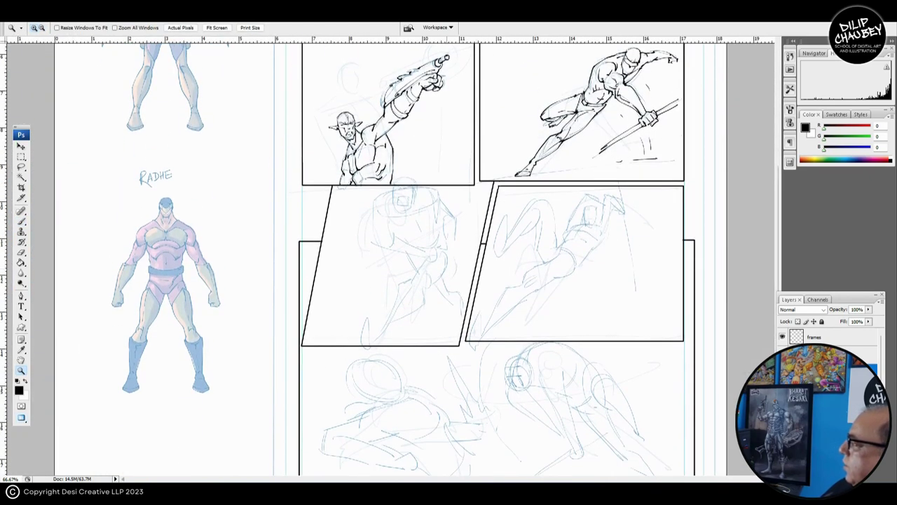
left_click_drag(198, 112, 676, 419)
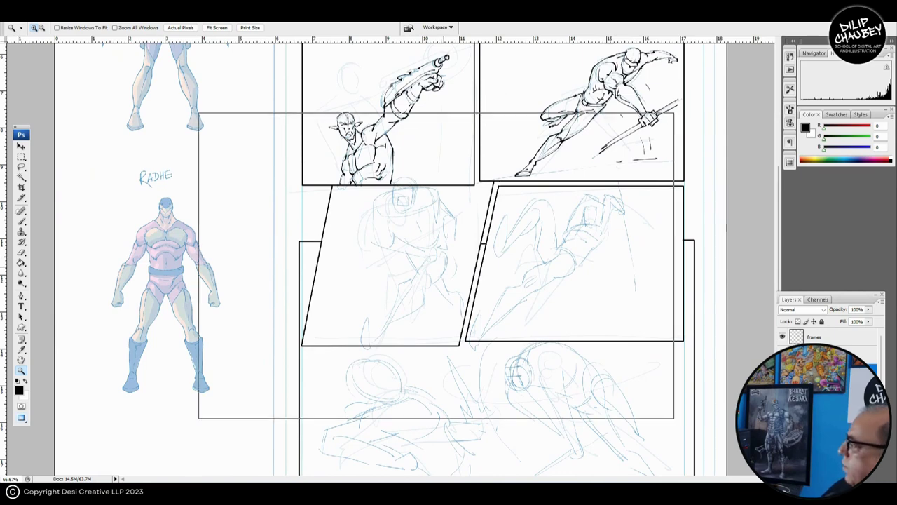
key("b")
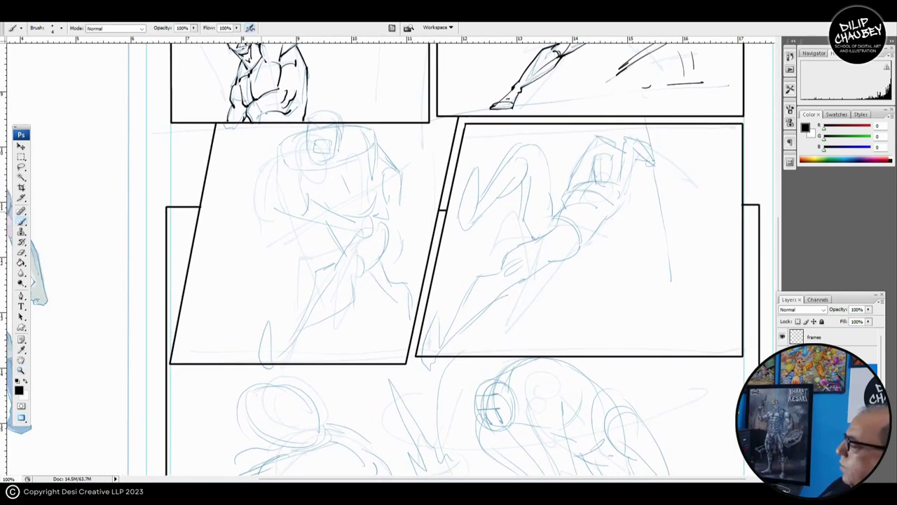
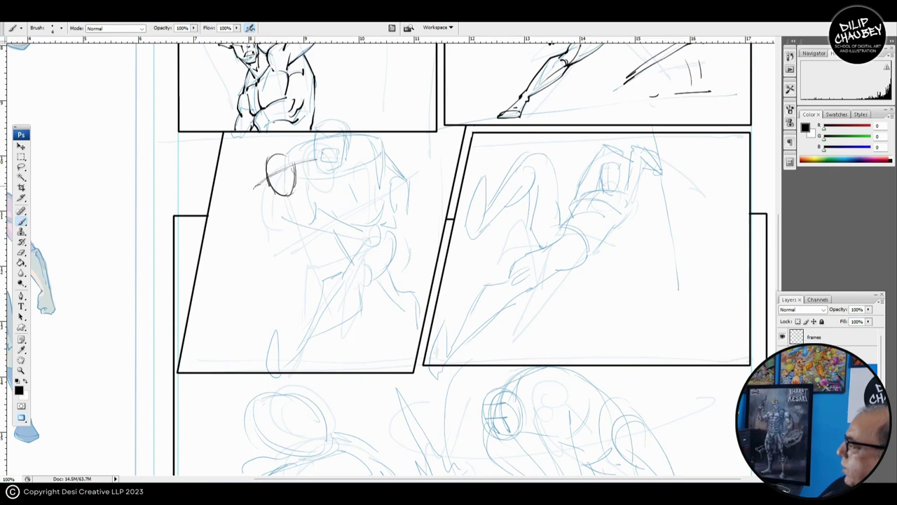
Rough in the head, slanted shoulders and tapering chest of a new crouching figure in black in the slanted left panel.
left_click_drag(253, 207, 328, 181)
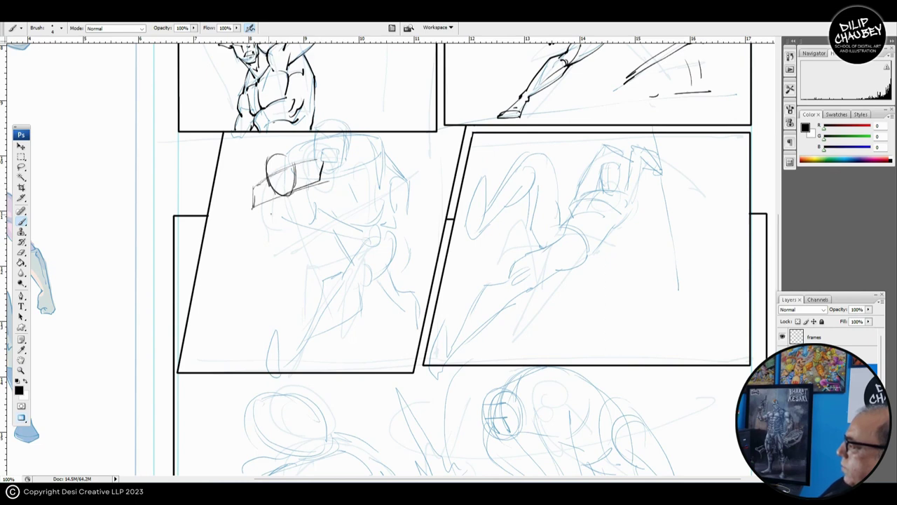
mouse_move(250, 205)
left_mouse_down()
mouse_move(300, 225)
mouse_move(333, 209)
left_mouse_up()
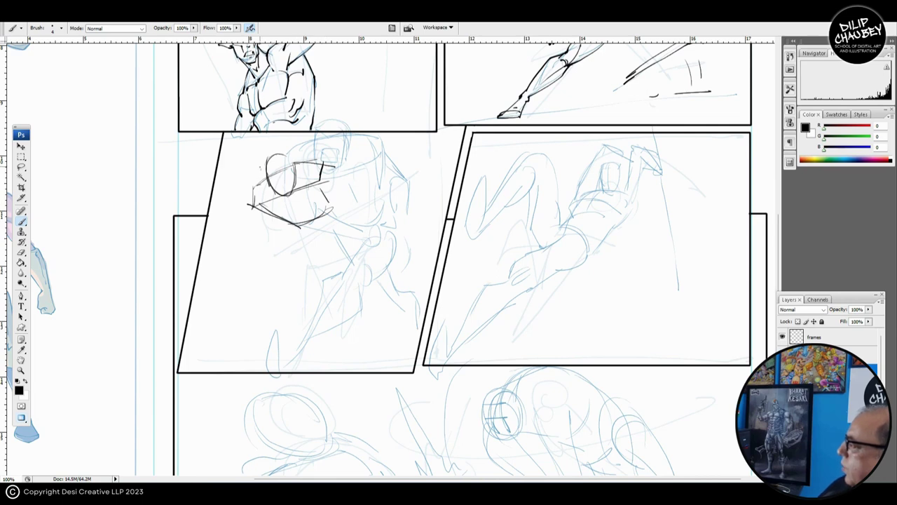
left_click_drag(249, 181, 317, 185)
left_click_drag(258, 186, 277, 218)
Sketch the crouching figure's arms, with one forearm crossing the waist, and round shapes for the fists.
left_click_drag(322, 166, 302, 247)
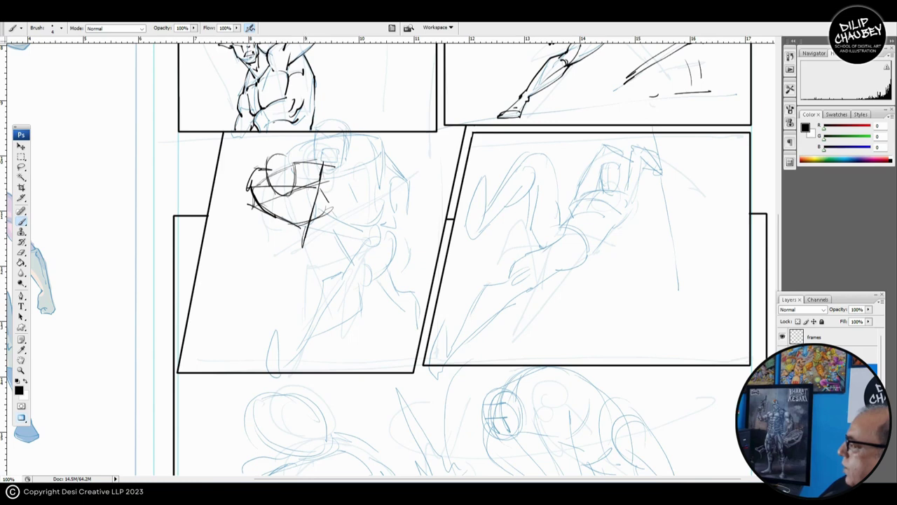
left_click_drag(334, 184, 315, 249)
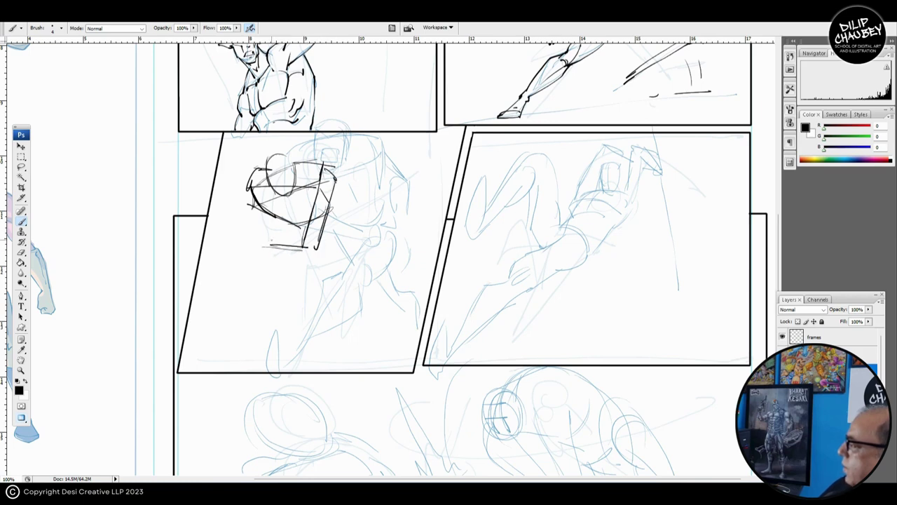
mouse_move(268, 240)
left_mouse_down()
mouse_move(314, 238)
mouse_move(261, 248)
left_mouse_up()
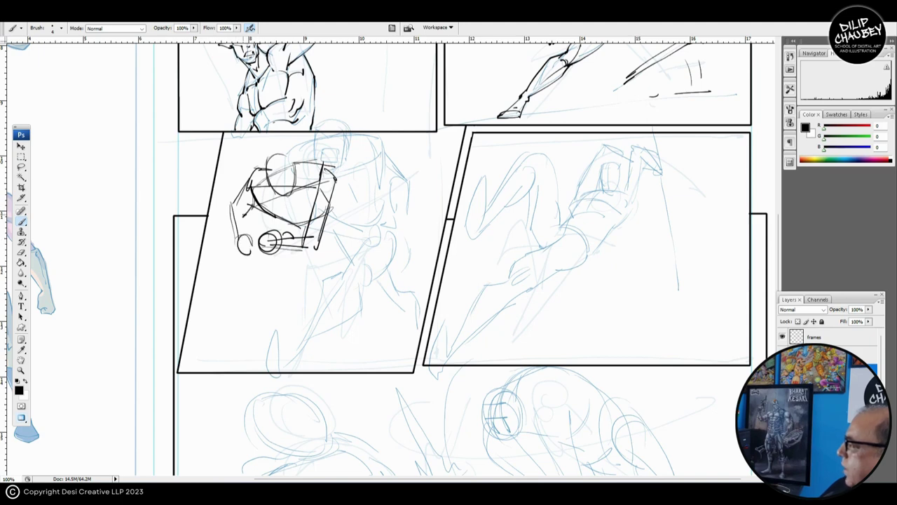
left_click_drag(229, 245, 272, 248)
left_click_drag(284, 259, 266, 239)
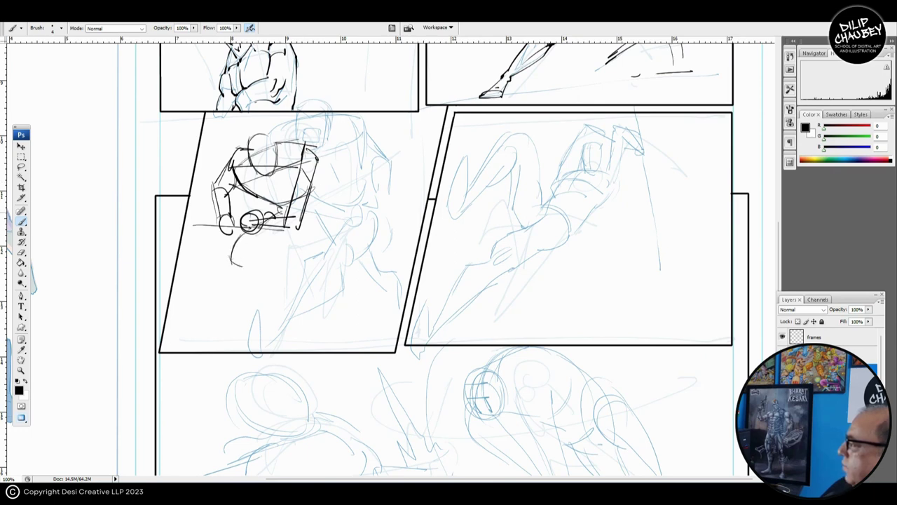
Sketch the crouching figure's legs, one knee bent forward and the other leg extended down to the foot.
mouse_move(249, 260)
left_mouse_down()
mouse_move(313, 225)
mouse_move(336, 268)
left_mouse_up()
left_click_drag(332, 208, 349, 307)
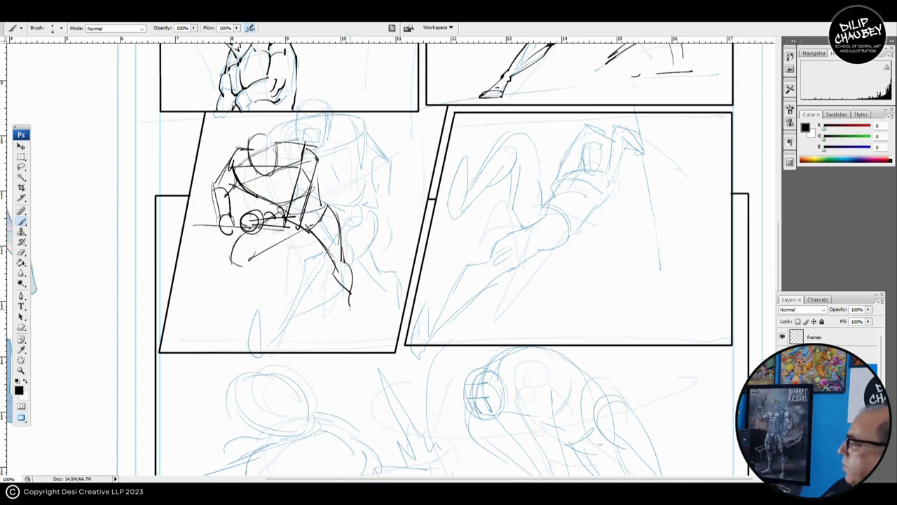
left_click_drag(240, 266, 287, 254)
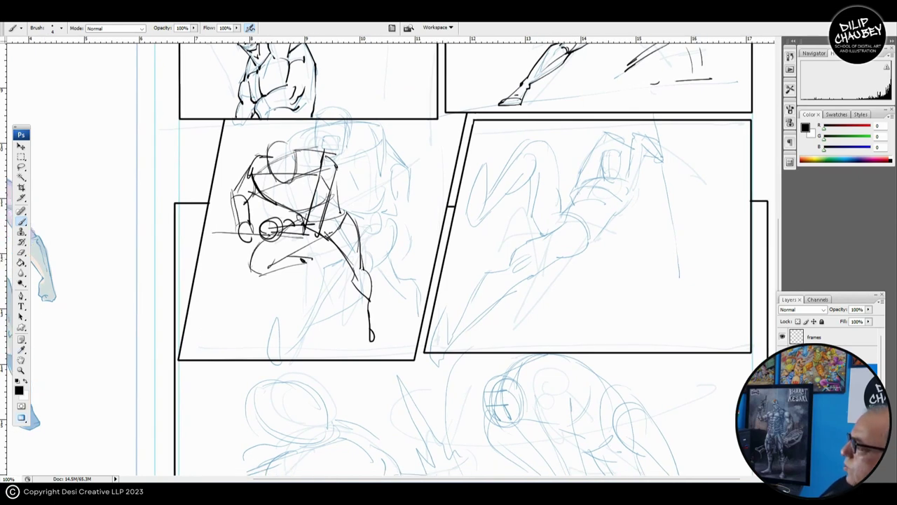
Ink the head of the figure with raised arms in the adjacent right panel, adding its centre line, eye line and nose mark.
key("z")
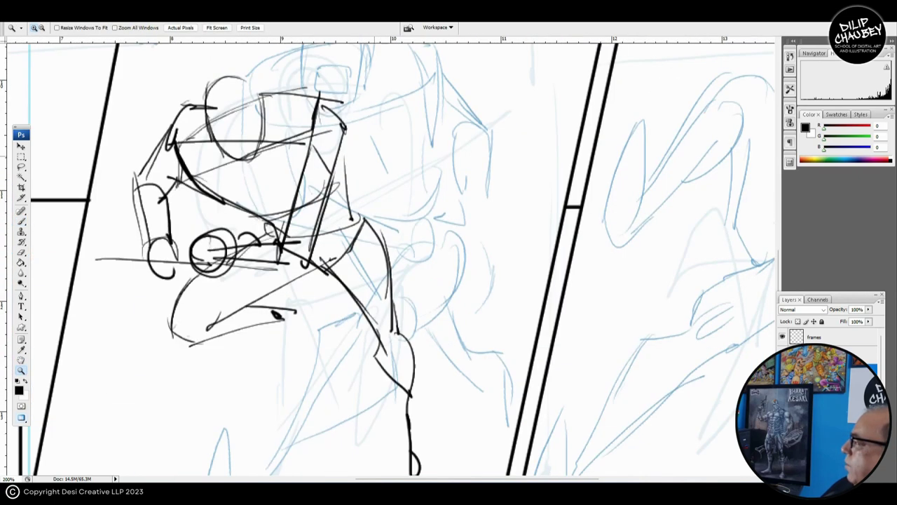
mouse_move(364, 231)
left_mouse_down()
mouse_move(367, 294)
mouse_move(398, 219)
mouse_move(364, 214)
left_mouse_up()
left_click_drag(595, 231, 197, 282)
scroll(390, 256, "right", 1)
scroll(390, 256, "left", 6)
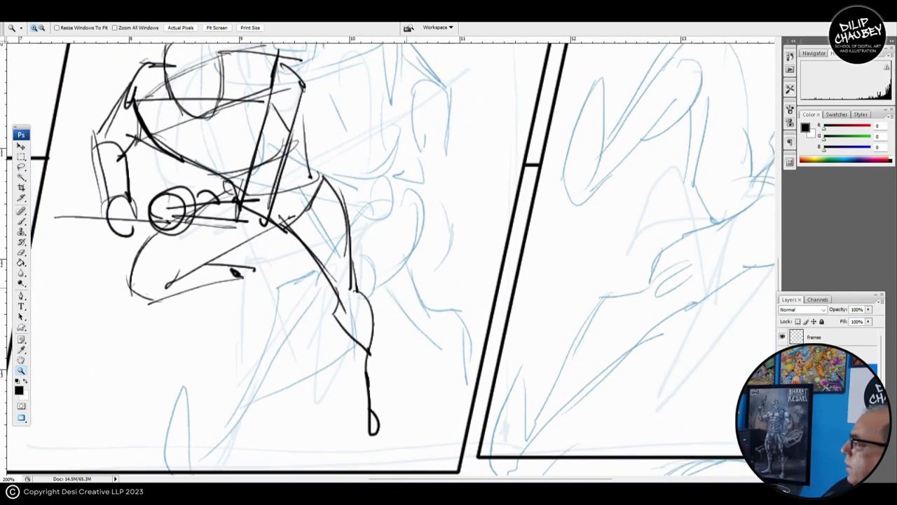
left_click_drag(596, 217, 334, 254)
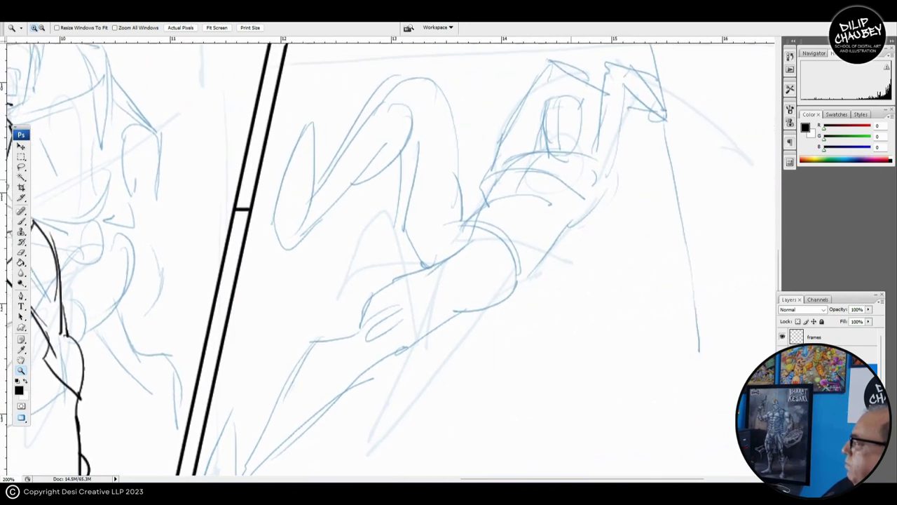
left_click(571, 180)
scroll(390, 256, "down", 1)
mouse_move(390, 256)
left_mouse_down()
mouse_move(400, 257)
mouse_move(400, 242)
mouse_move(408, 257)
left_mouse_up()
key("b")
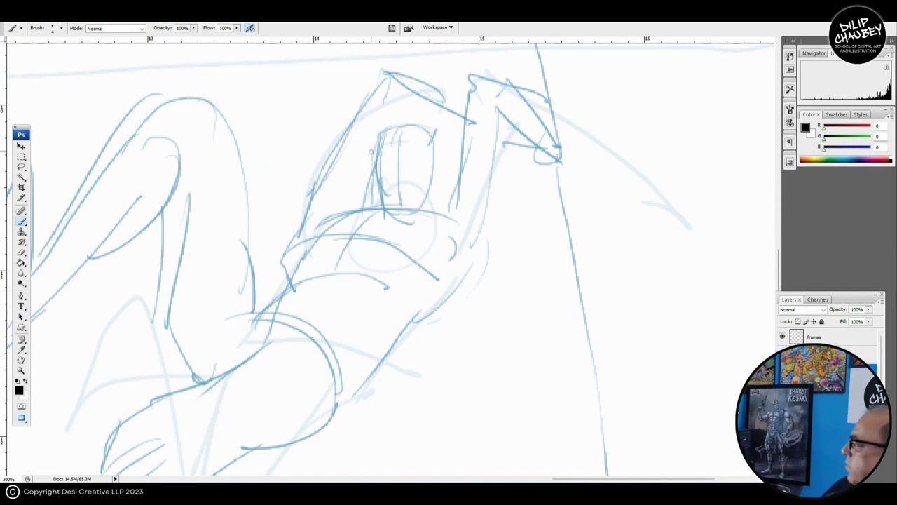
mouse_move(374, 139)
left_mouse_down()
mouse_move(379, 205)
mouse_move(400, 207)
left_mouse_up()
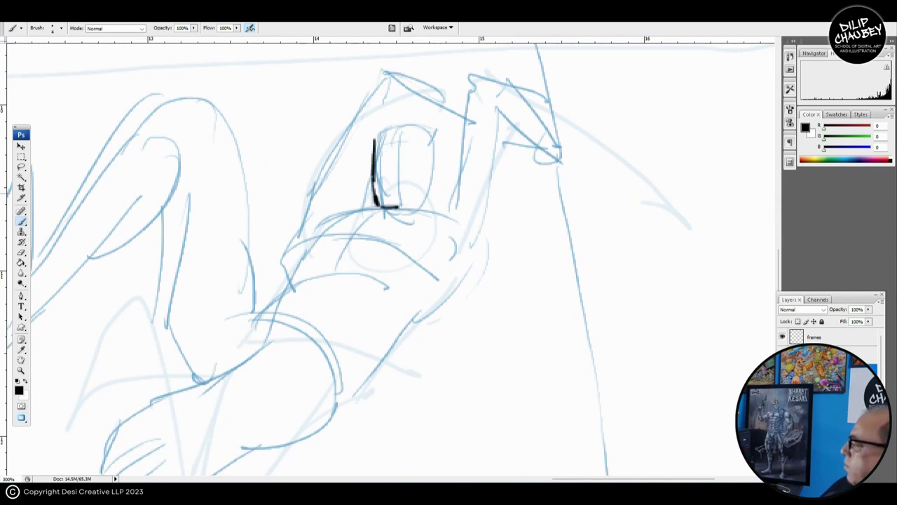
mouse_move(374, 144)
left_mouse_down()
mouse_move(403, 121)
mouse_move(424, 128)
mouse_move(429, 187)
left_mouse_up()
mouse_move(376, 169)
left_mouse_down()
mouse_move(421, 164)
mouse_move(387, 206)
left_mouse_up()
left_click_drag(392, 132, 389, 142)
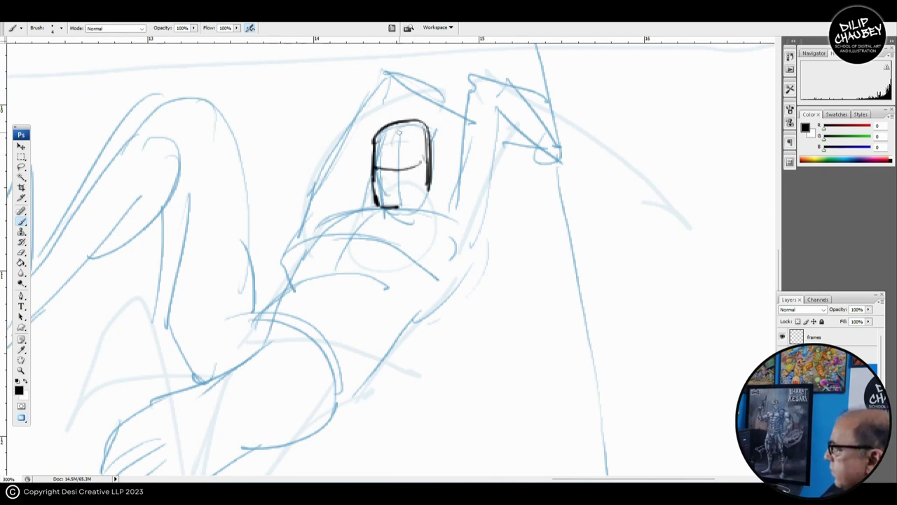
left_click_drag(399, 132, 392, 207)
left_click_drag(375, 169, 384, 173)
mouse_move(397, 174)
left_mouse_down()
mouse_move(421, 167)
mouse_move(399, 187)
left_mouse_up()
Ink the neck, shoulder line and upper chest contour below the head of the figure with raised arms.
mouse_move(361, 216)
left_mouse_down()
mouse_move(375, 197)
mouse_move(355, 193)
mouse_move(397, 185)
left_mouse_up()
mouse_move(365, 217)
left_mouse_down()
mouse_move(401, 188)
mouse_move(459, 193)
left_mouse_up()
left_click_drag(464, 192, 429, 197)
mouse_move(435, 162)
left_mouse_down()
mouse_move(415, 185)
mouse_move(414, 208)
left_mouse_up()
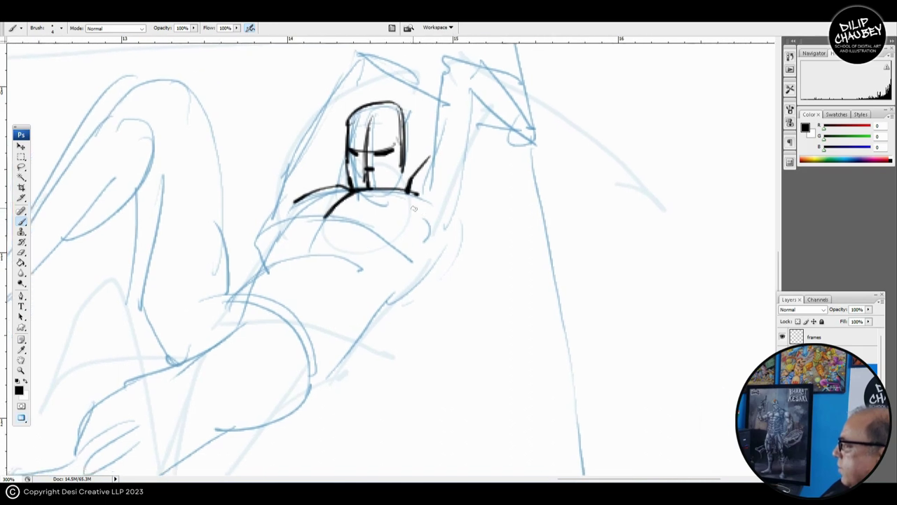
mouse_move(327, 219)
left_mouse_down()
mouse_move(370, 233)
mouse_move(407, 221)
mouse_move(412, 196)
left_mouse_up()
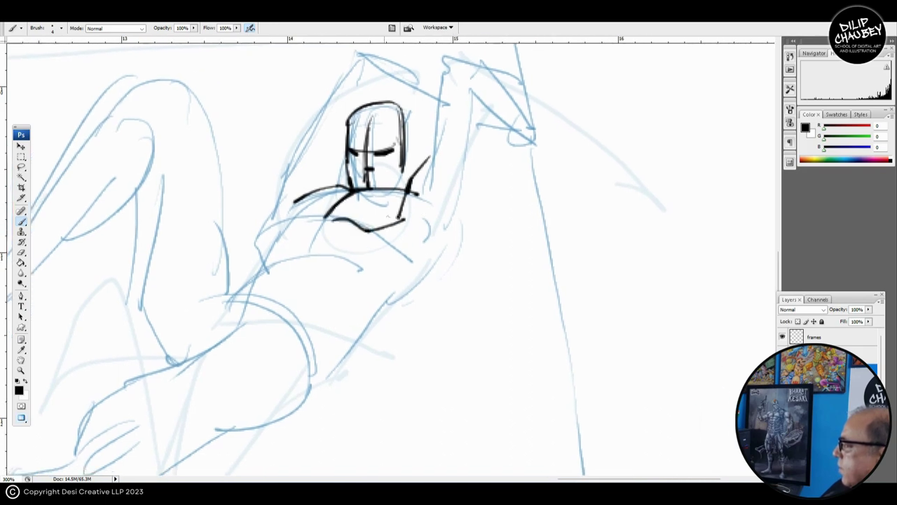
mouse_move(291, 204)
left_mouse_down()
mouse_move(363, 208)
mouse_move(364, 218)
mouse_move(367, 208)
left_mouse_up()
left_click_drag(381, 187, 379, 201)
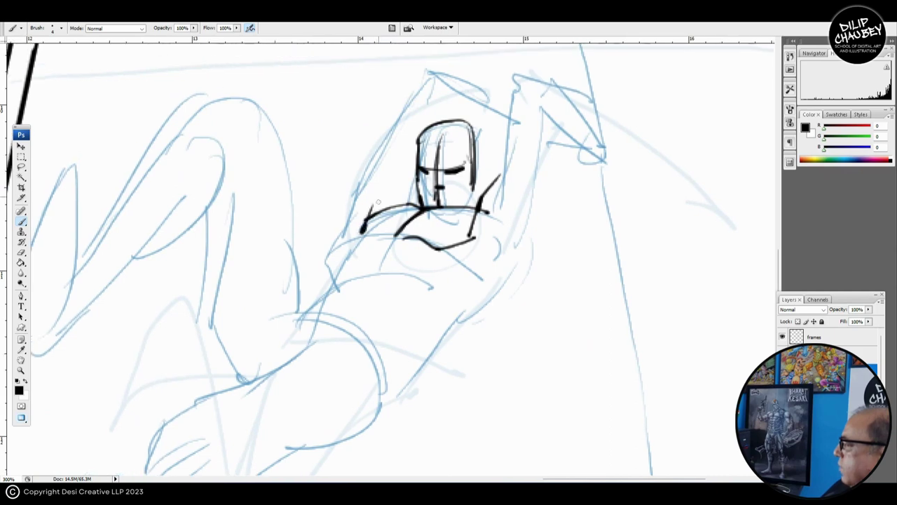
Ink both raised upper arms beside the head and the bent forearm on the figure's far side.
left_click_drag(370, 155, 376, 165)
mouse_move(404, 110)
left_mouse_down()
mouse_move(419, 108)
mouse_move(346, 242)
left_mouse_up()
left_click_drag(413, 153, 403, 222)
left_click_drag(536, 135, 475, 138)
mouse_move(457, 107)
left_mouse_down()
mouse_move(469, 107)
mouse_move(437, 216)
left_mouse_up()
left_click_drag(490, 140, 462, 133)
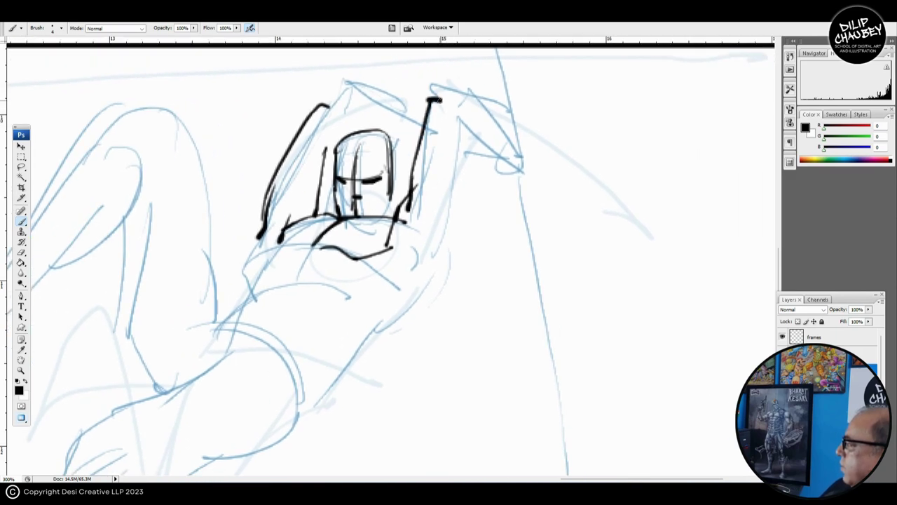
mouse_move(436, 101)
left_mouse_down()
mouse_move(469, 121)
mouse_move(491, 175)
left_mouse_up()
mouse_move(455, 152)
left_mouse_down()
mouse_move(441, 244)
mouse_move(417, 275)
mouse_move(418, 237)
left_mouse_up()
left_click_drag(359, 127, 365, 152)
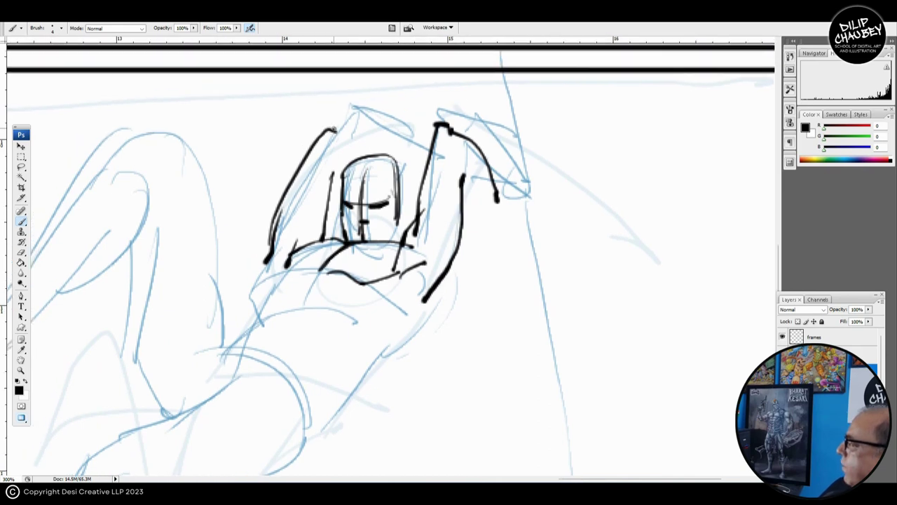
Ink the other forearm crossing above the head, the gripping fist and the remaining arm and chest contours.
left_click_drag(332, 124, 415, 160)
left_click_drag(332, 167, 343, 172)
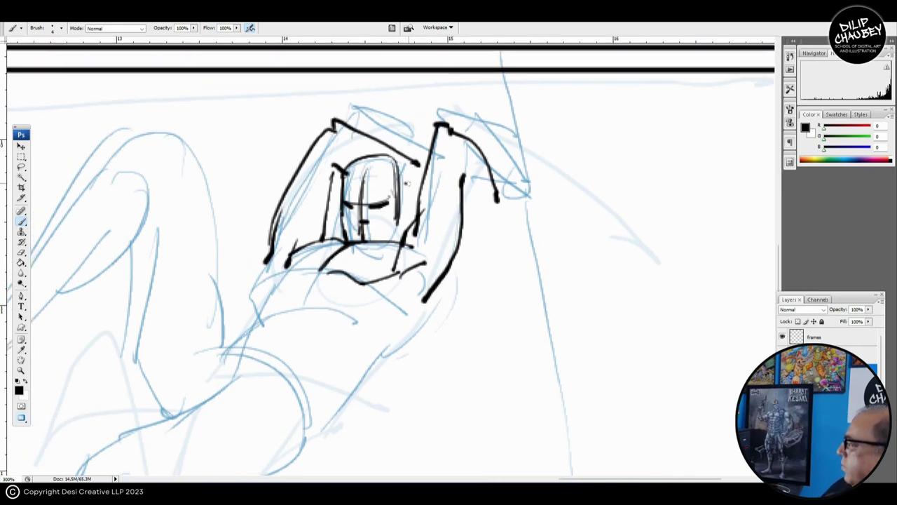
left_click_drag(405, 184, 411, 184)
mouse_move(442, 236)
left_mouse_down()
mouse_move(396, 218)
mouse_move(430, 228)
mouse_move(454, 210)
left_mouse_up()
left_click_drag(367, 179, 304, 139)
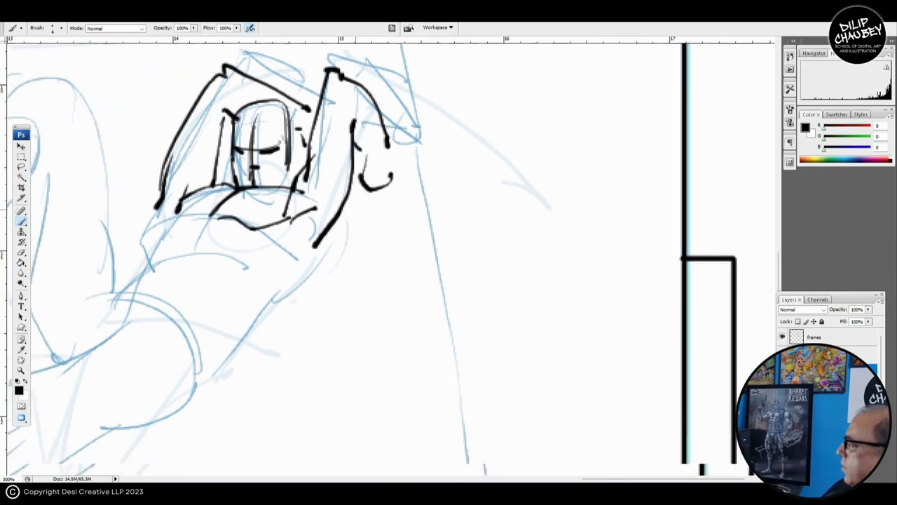
mouse_move(350, 156)
left_mouse_down()
mouse_move(433, 248)
mouse_move(498, 224)
left_mouse_up()
mouse_move(222, 183)
left_mouse_down()
mouse_move(334, 144)
mouse_move(322, 190)
left_mouse_up()
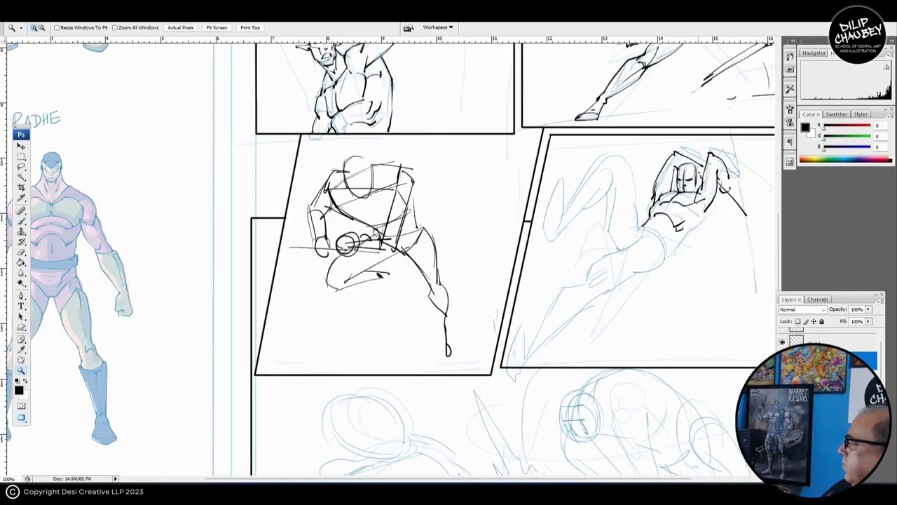
Ink the lower side contour of the torso of the figure with raised arms, from the armpit down to the waist.
left_click(694, 230)
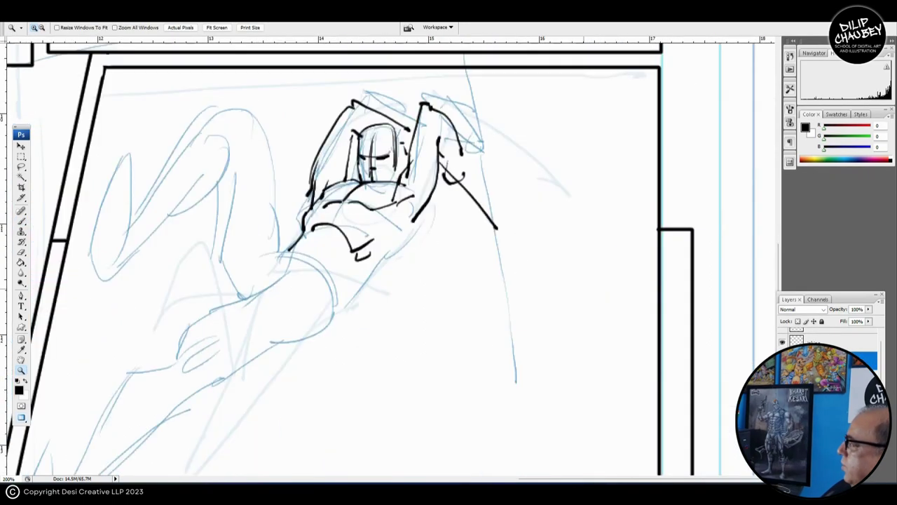
left_click_drag(393, 231, 568, 192)
left_click(554, 270)
left_click_drag(554, 270, 687, 345)
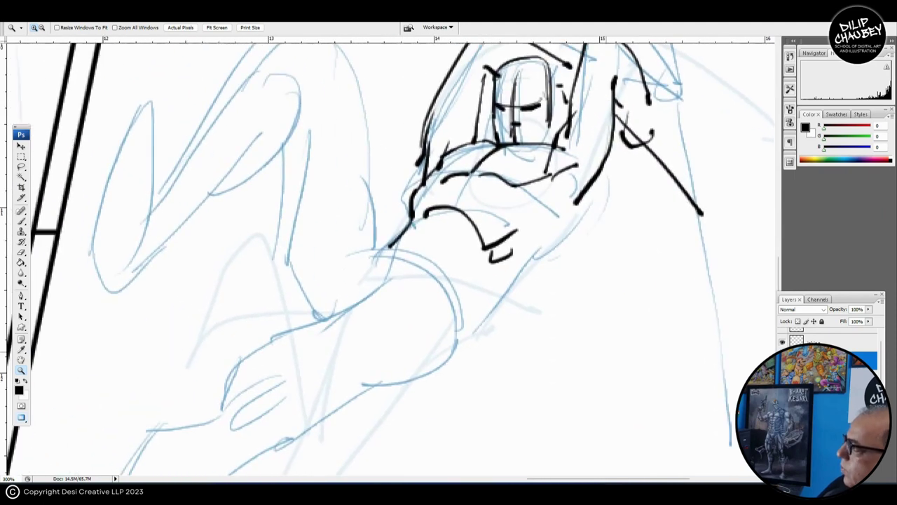
left_click(21, 222)
left_click_drag(559, 244, 568, 236)
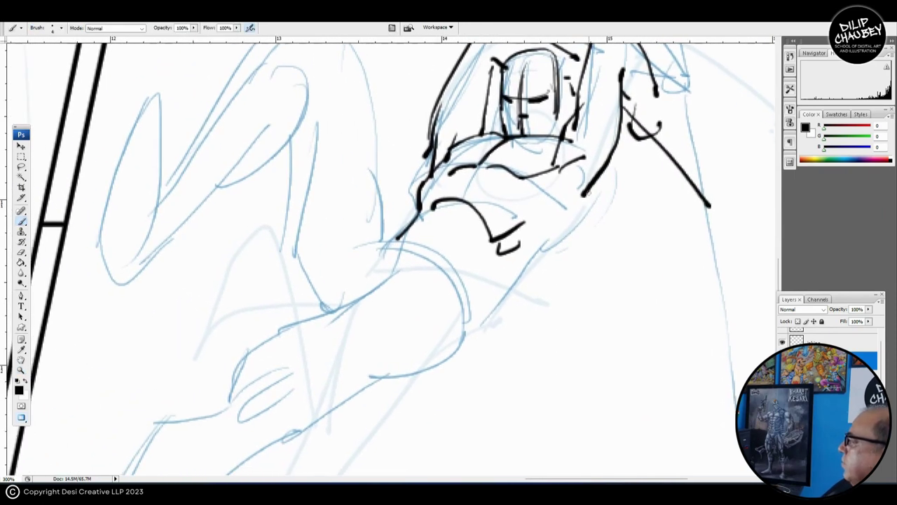
mouse_move(590, 189)
left_mouse_down()
mouse_move(524, 269)
mouse_move(542, 265)
mouse_move(505, 291)
left_mouse_up()
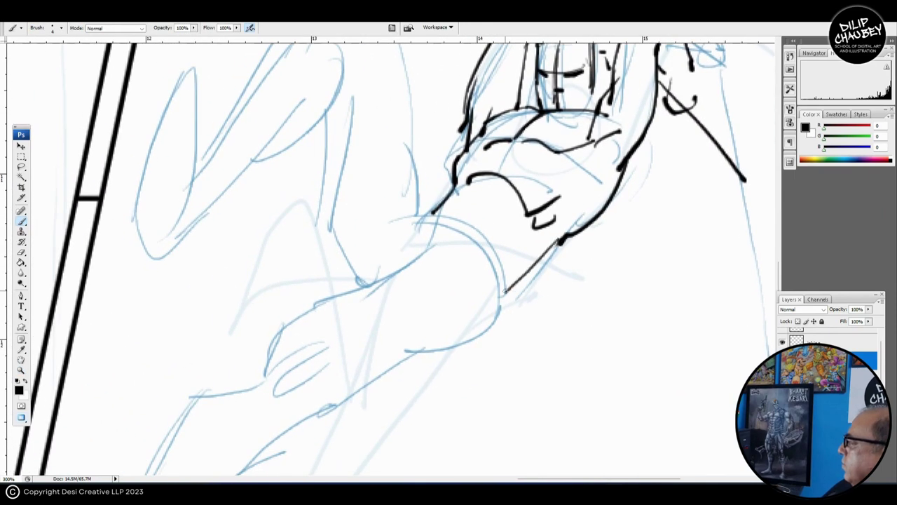
Ink the curved waistband of the figure with raised arms, along with the crotch and hip lines below it.
left_click_drag(460, 267, 522, 282)
mouse_move(489, 231)
left_mouse_down()
mouse_move(568, 293)
mouse_move(569, 306)
mouse_move(550, 269)
mouse_move(564, 300)
left_mouse_up()
left_click_drag(565, 304, 583, 294)
mouse_move(486, 232)
left_mouse_down()
mouse_move(460, 277)
mouse_move(554, 295)
left_mouse_up()
left_click_drag(454, 327, 552, 256)
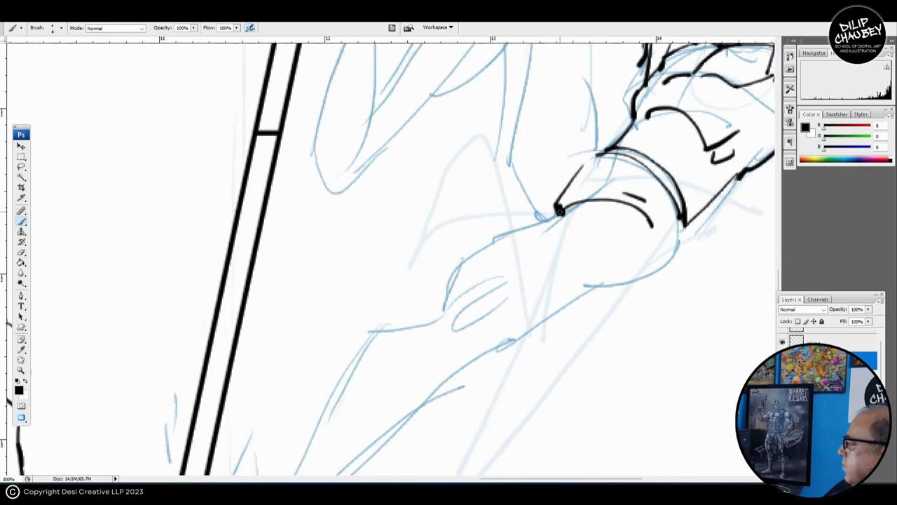
Ink both thigh contours and the knee of the figure's extended leg.
mouse_move(560, 212)
left_mouse_down()
mouse_move(466, 261)
mouse_move(408, 319)
mouse_move(431, 352)
left_mouse_up()
mouse_move(411, 323)
left_mouse_down()
mouse_move(435, 330)
mouse_move(433, 352)
left_mouse_up()
left_click_drag(453, 314, 432, 349)
mouse_move(491, 336)
left_mouse_down()
mouse_move(454, 300)
mouse_move(405, 313)
mouse_move(489, 289)
left_mouse_up()
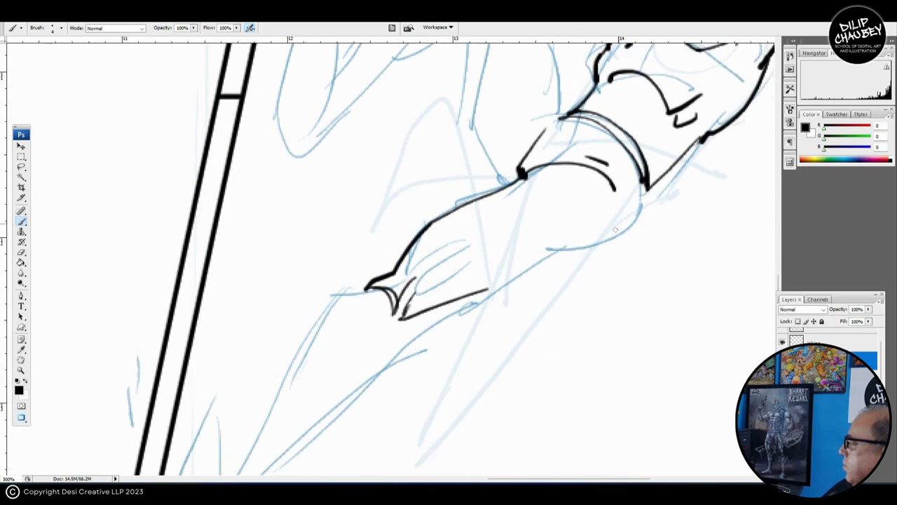
mouse_move(644, 184)
left_mouse_down()
mouse_move(563, 249)
mouse_move(384, 350)
left_mouse_up()
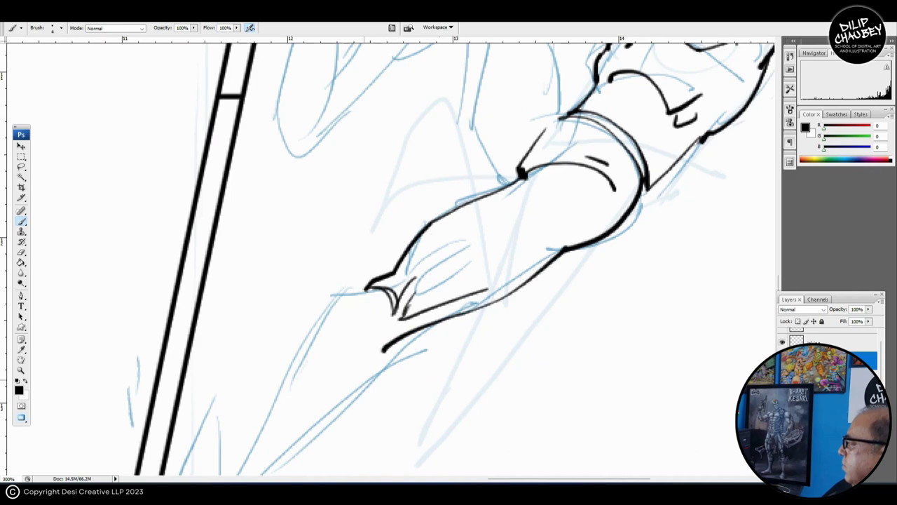
Ink the shin, calf and pointed foot of the extended leg down to the panel's lower corner.
left_click_drag(342, 326, 596, 173)
mouse_move(627, 131)
left_mouse_down()
mouse_move(533, 195)
mouse_move(462, 325)
left_mouse_up()
left_click_drag(604, 240, 567, 253)
mouse_move(604, 208)
left_mouse_down()
mouse_move(587, 249)
mouse_move(439, 361)
left_mouse_up()
left_click_drag(396, 366, 450, 320)
mouse_move(473, 227)
left_mouse_down()
mouse_move(430, 359)
mouse_move(447, 384)
mouse_move(491, 314)
left_mouse_up()
left_click_drag(554, 66, 267, 468)
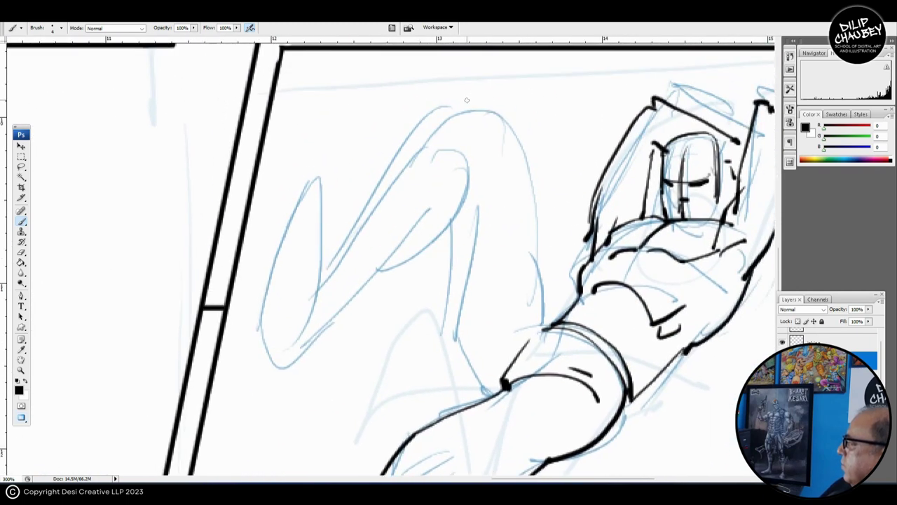
Ink the kneecap of the figure's raised bent leg and its upper thigh contour down to the waist.
mouse_move(492, 103)
left_mouse_down()
mouse_move(455, 101)
mouse_move(466, 118)
mouse_move(492, 106)
left_mouse_up()
left_click_drag(440, 117, 421, 161)
left_click_drag(465, 120, 427, 155)
left_click_drag(512, 147, 455, 150)
mouse_move(434, 107)
left_mouse_down()
mouse_move(470, 161)
mouse_move(472, 270)
left_mouse_up()
mouse_move(476, 276)
left_mouse_down()
mouse_move(445, 217)
mouse_move(464, 284)
left_mouse_up()
left_click_drag(382, 207, 424, 214)
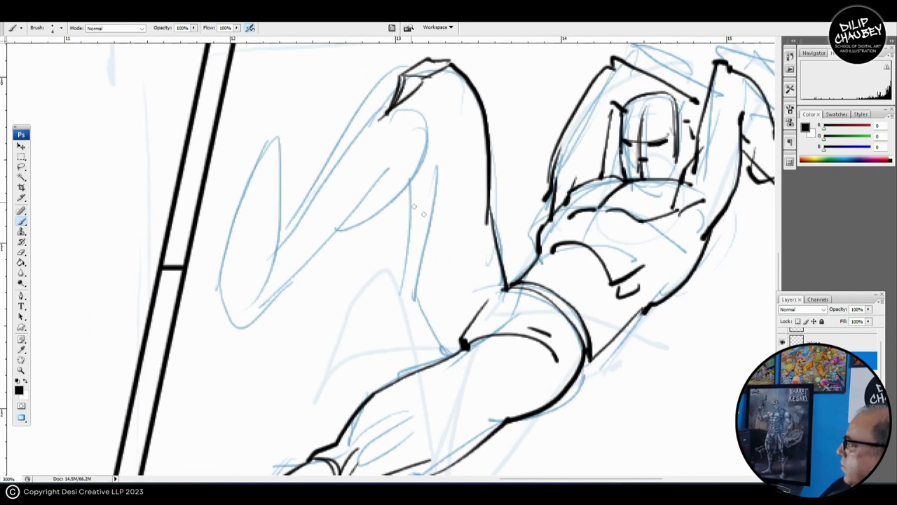
Ink the bent leg's upper shin line, calf curve and thigh underside down to the crotch.
left_click_drag(390, 110, 312, 190)
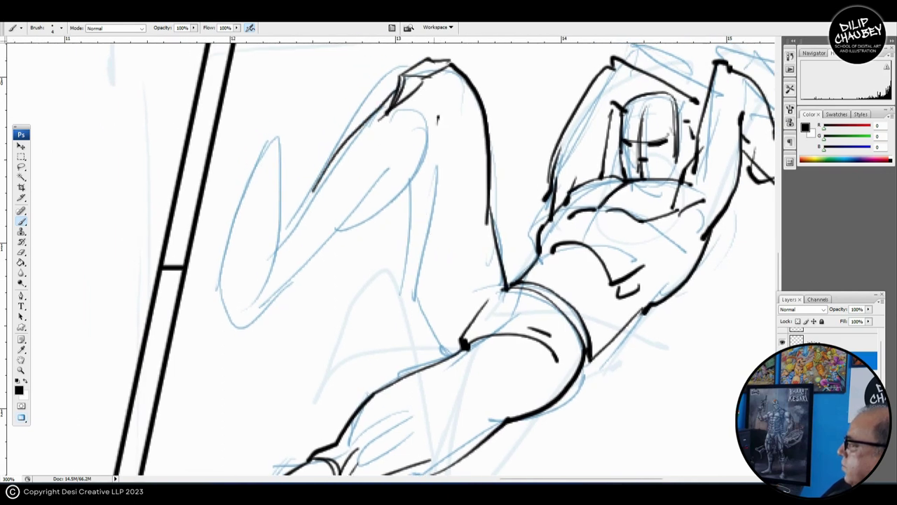
mouse_move(439, 116)
left_mouse_down()
mouse_move(392, 196)
mouse_move(349, 226)
left_mouse_up()
left_click_drag(396, 238, 403, 228)
mouse_move(429, 154)
left_mouse_down()
mouse_move(432, 186)
mouse_move(408, 279)
mouse_move(449, 342)
left_mouse_up()
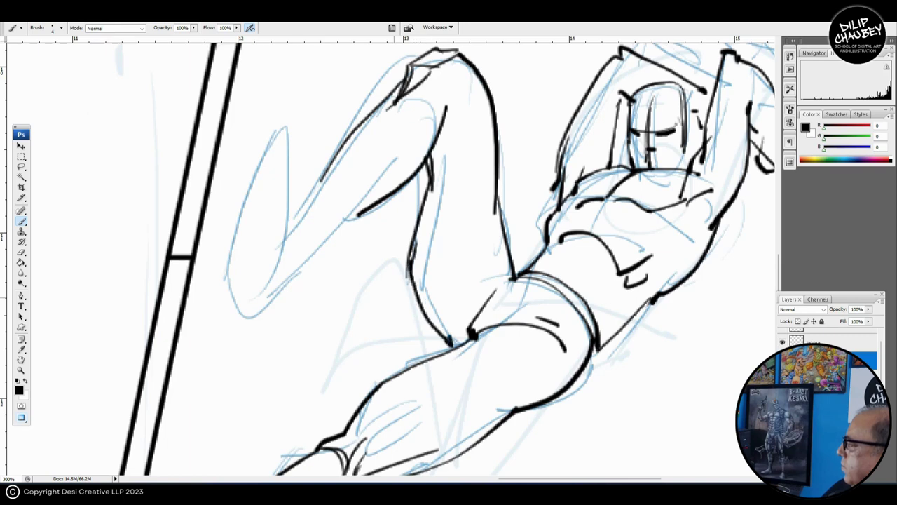
left_click_drag(375, 273, 459, 294)
Ink the foot of the bent leg and join its ankle and heel to the shin and calf lines.
left_click_drag(399, 210, 365, 249)
mouse_move(355, 154)
left_mouse_down()
mouse_move(310, 243)
mouse_move(328, 338)
mouse_move(354, 313)
mouse_move(359, 209)
mouse_move(343, 326)
left_mouse_up()
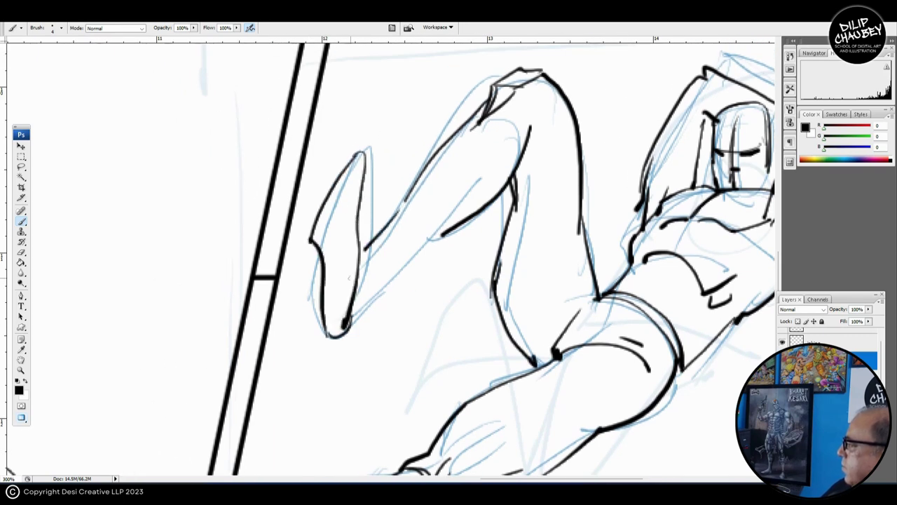
mouse_move(370, 156)
left_mouse_down()
mouse_move(368, 261)
mouse_move(349, 324)
mouse_move(447, 232)
left_mouse_up()
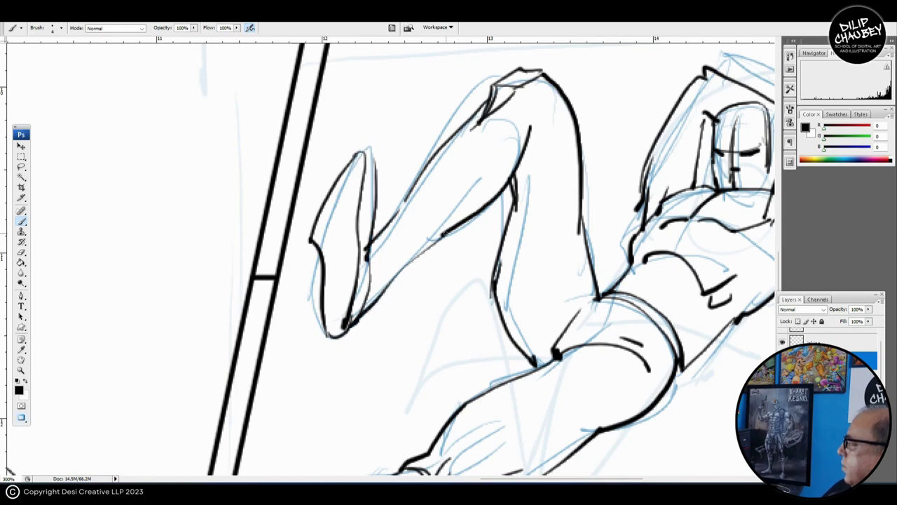
Review the inked figures in the two middle panels and the rough poses in the bottom panel.
mouse_move(490, 280)
left_mouse_down()
mouse_move(448, 270)
mouse_move(260, 270)
mouse_move(277, 187)
left_mouse_up()
left_click_drag(56, 421, 769, 97)
left_click_drag(420, 295, 515, 178)
left_click_drag(449, 77, 465, 453)
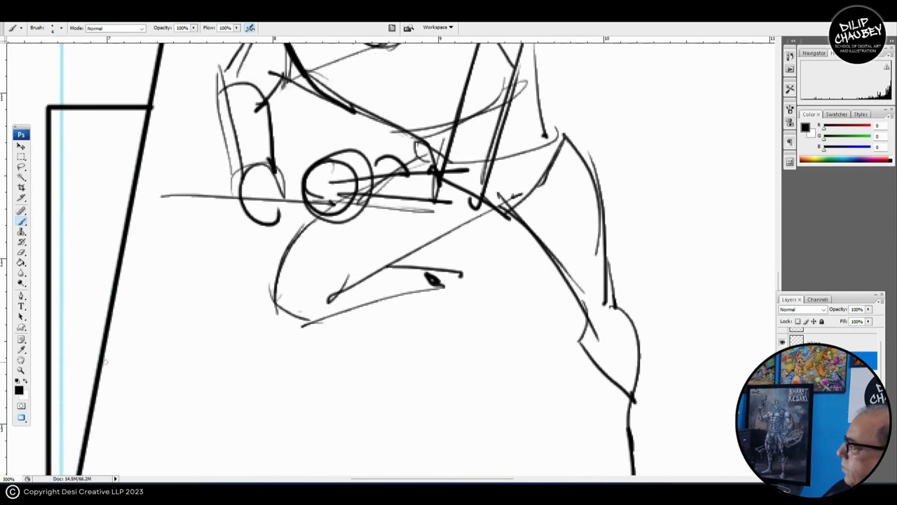
key("z")
left_click(359, 331, "alt")
left_click(360, 334, "alt")
left_click(360, 333, "alt")
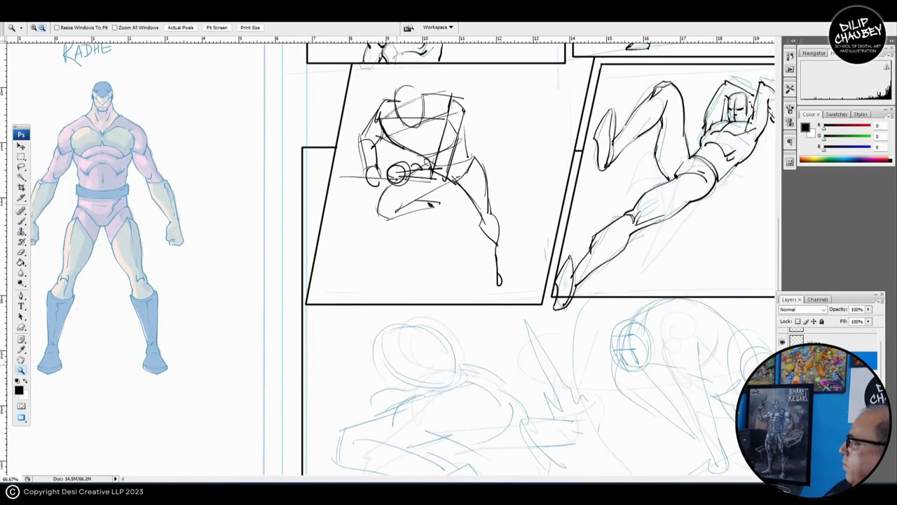
scroll(403, 268, "up", 2)
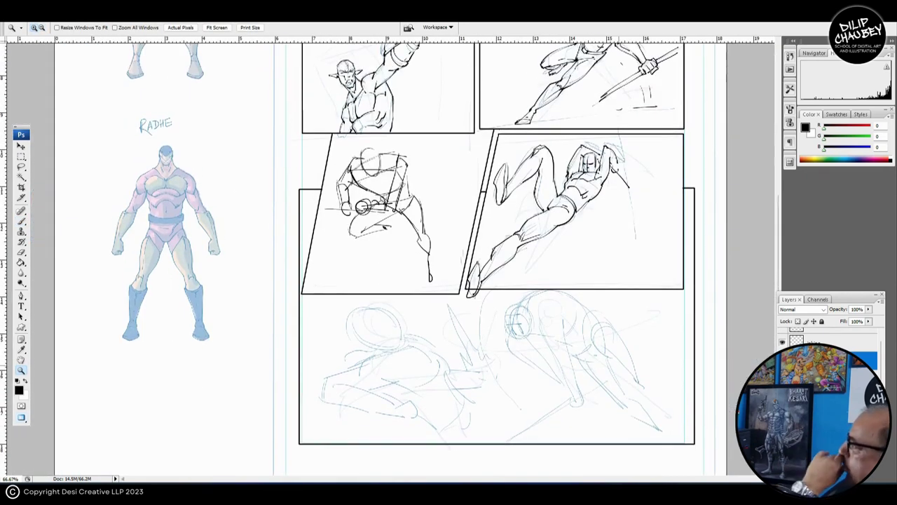
left_click(586, 341)
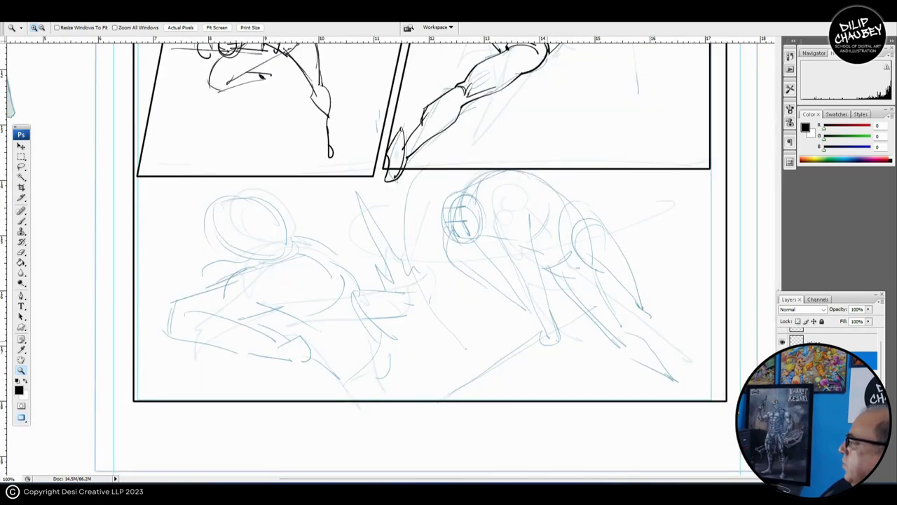
scroll(430, 255, "up", 5)
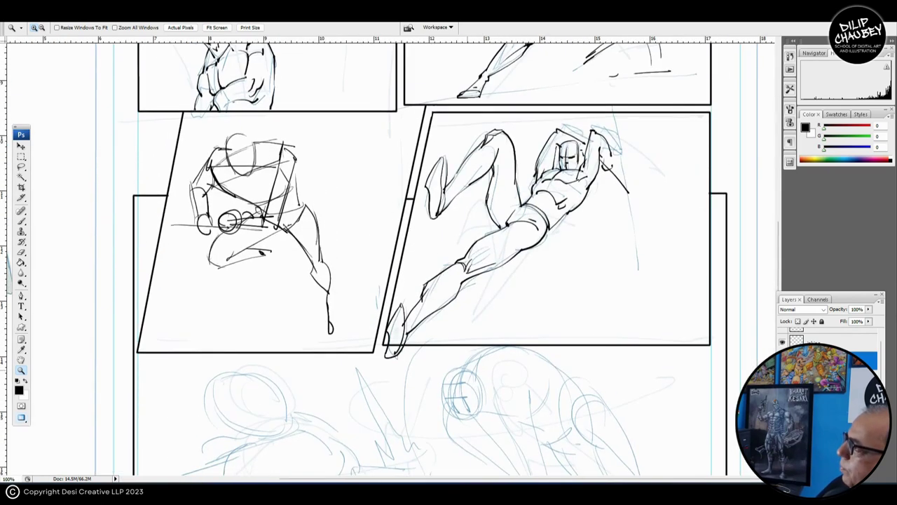
Lasso the inked figure with raised arms and move it sideways toward the panel's right border, then deselect it.
key("l")
mouse_move(672, 153)
left_mouse_down()
mouse_move(633, 110)
mouse_move(558, 111)
mouse_move(439, 146)
mouse_move(395, 210)
mouse_move(371, 301)
mouse_move(391, 380)
mouse_move(599, 272)
mouse_move(647, 183)
left_mouse_up()
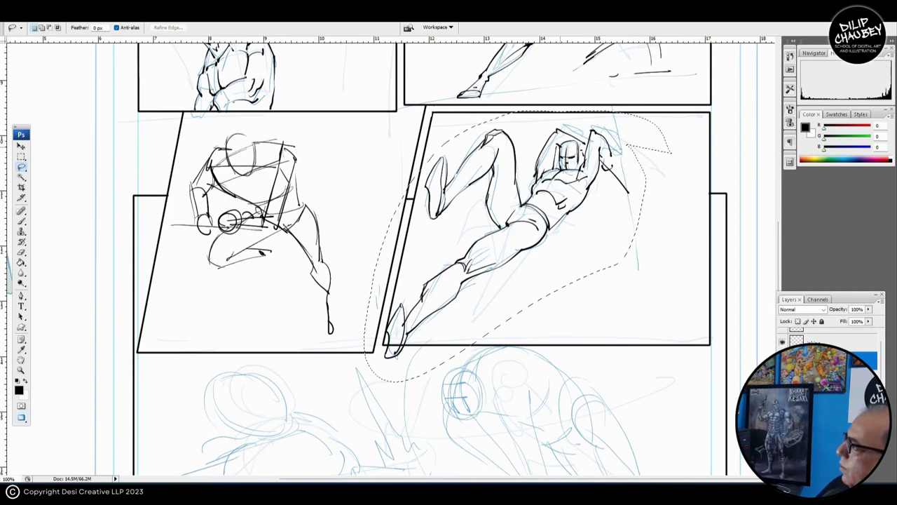
key("v")
mouse_move(527, 212)
left_mouse_down()
mouse_move(605, 203)
mouse_move(596, 213)
left_mouse_up()
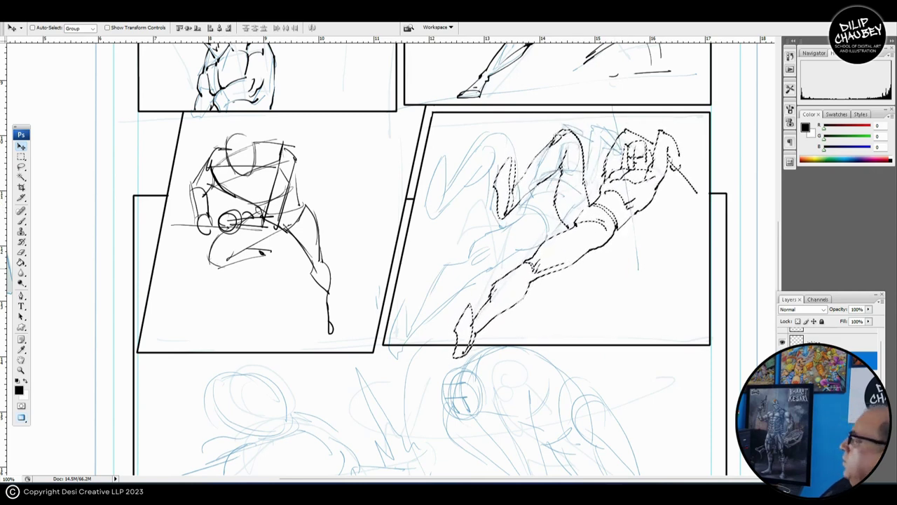
key("ctrl+d")
Ink a box-shaped head construction over the bending figure's rough head in the bottom panel.
scroll(420, 259, "down", 6)
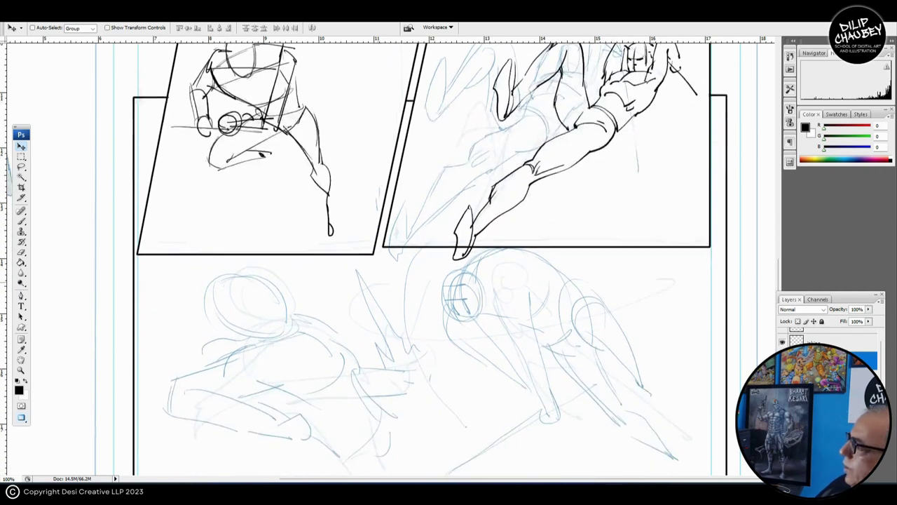
key("z")
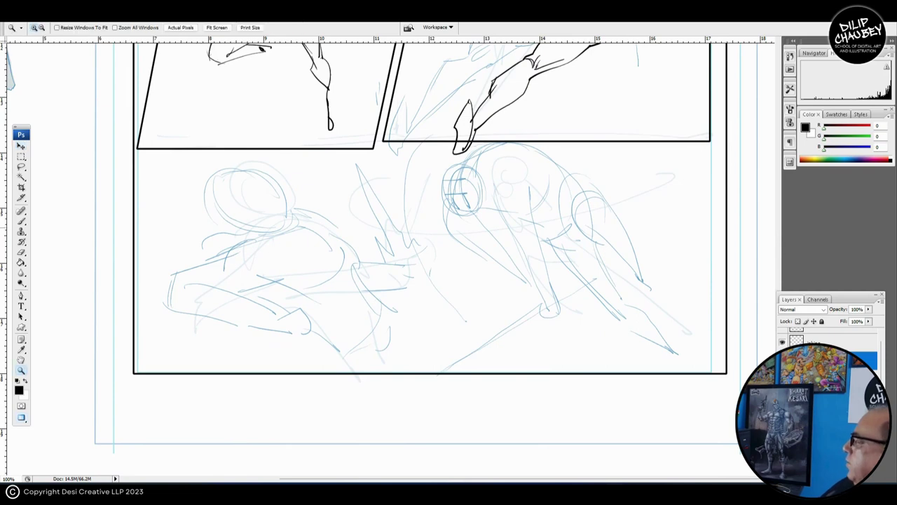
left_click(583, 251)
left_click_drag(583, 252, 679, 280)
key("b")
left_click_drag(210, 210, 359, 204)
mouse_move(378, 110)
left_mouse_down()
mouse_move(351, 130)
mouse_move(406, 107)
mouse_move(401, 131)
left_mouse_up()
mouse_move(401, 210)
left_mouse_down()
mouse_move(577, 202)
mouse_move(420, 202)
left_mouse_up()
mouse_move(370, 124)
left_mouse_down()
mouse_move(380, 190)
mouse_move(392, 199)
mouse_move(418, 201)
mouse_move(443, 175)
left_mouse_up()
left_click_drag(419, 123, 425, 191)
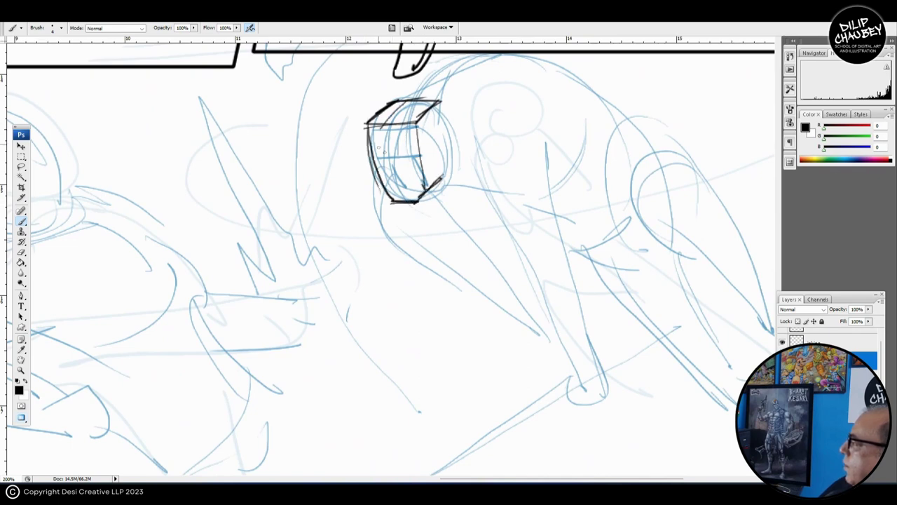
Add the centre line, curved eye and nose guides, rounded back of the skull, ear and jaw to the boxed head.
left_click_drag(385, 124, 400, 200)
mouse_move(370, 148)
left_mouse_down()
mouse_move(401, 153)
mouse_move(421, 143)
left_mouse_up()
mouse_move(373, 169)
left_mouse_down()
mouse_move(421, 163)
mouse_move(415, 173)
left_mouse_up()
left_click_drag(406, 110, 413, 151)
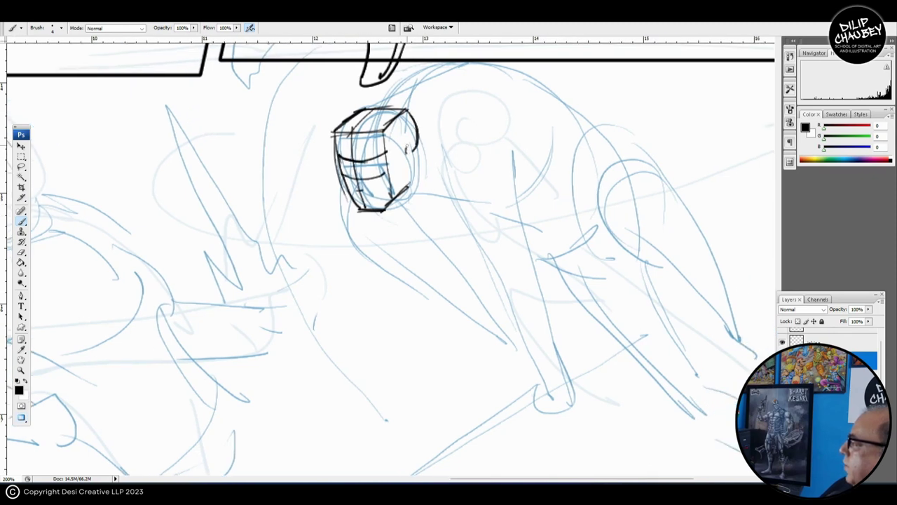
left_click_drag(406, 183, 406, 190)
mouse_move(421, 207)
left_mouse_down()
mouse_move(409, 193)
mouse_move(424, 169)
left_mouse_up()
left_click_drag(414, 182, 401, 202)
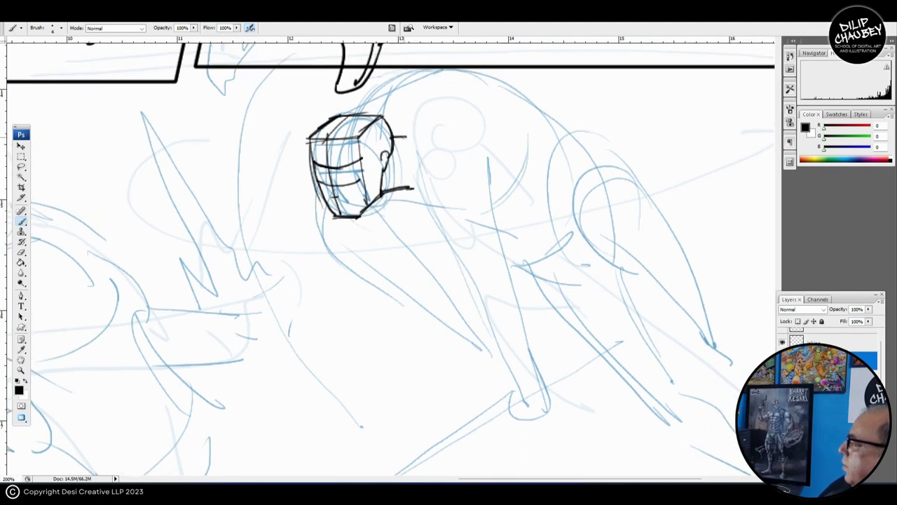
Ink the bending figure's neck, arched upper-back lines and rounded near shoulder.
left_click_drag(403, 136, 409, 166)
left_click_drag(414, 171, 406, 182)
mouse_move(345, 126)
left_mouse_down()
mouse_move(426, 89)
mouse_move(487, 95)
left_mouse_up()
mouse_move(388, 127)
left_mouse_down()
mouse_move(482, 95)
mouse_move(395, 131)
mouse_move(388, 143)
left_mouse_up()
mouse_move(407, 193)
left_mouse_down()
mouse_move(359, 162)
mouse_move(386, 179)
left_mouse_up()
mouse_move(354, 163)
left_mouse_down()
mouse_move(387, 180)
mouse_move(372, 158)
mouse_move(374, 187)
mouse_move(409, 210)
mouse_move(421, 132)
mouse_move(394, 105)
left_mouse_up()
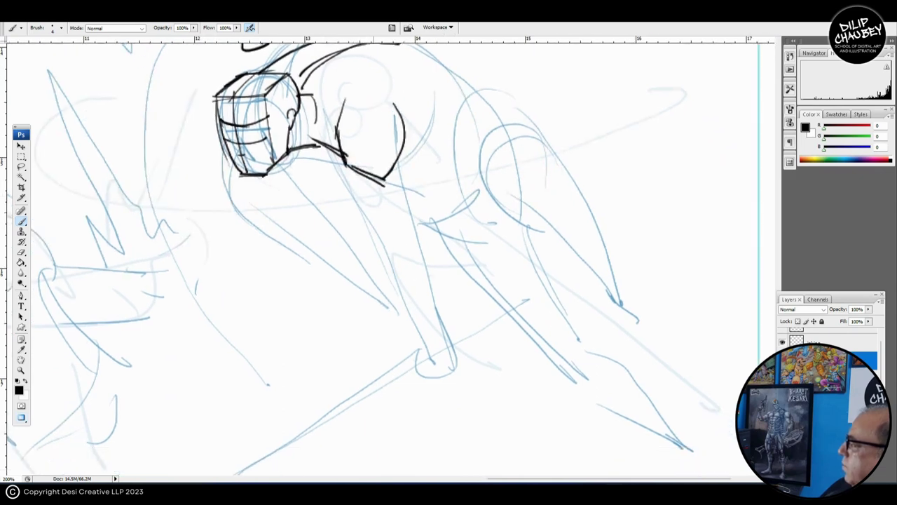
Ink the bending figure's near arm from the shoulder down through the elbow, forearm and hand.
mouse_move(351, 168)
left_mouse_down()
mouse_move(354, 208)
mouse_move(376, 230)
mouse_move(417, 237)
left_mouse_up()
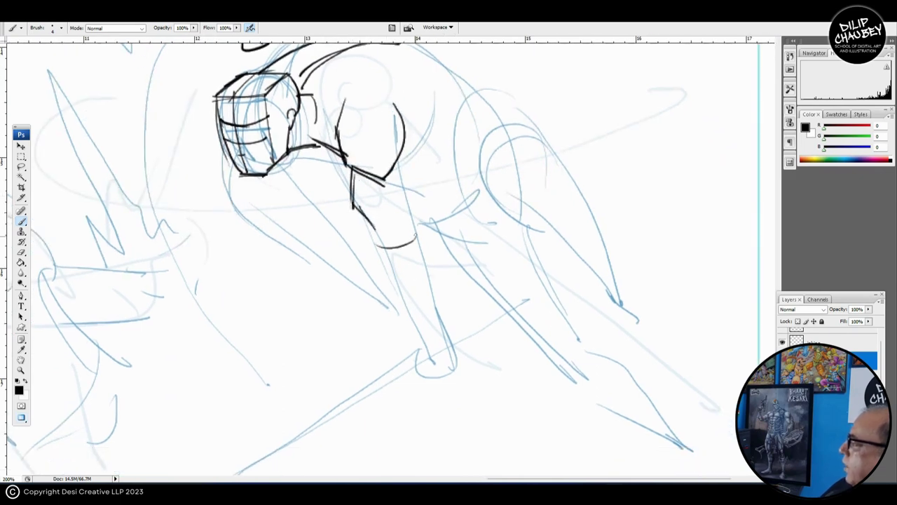
left_click_drag(392, 287, 431, 281)
left_click_drag(401, 162, 399, 169)
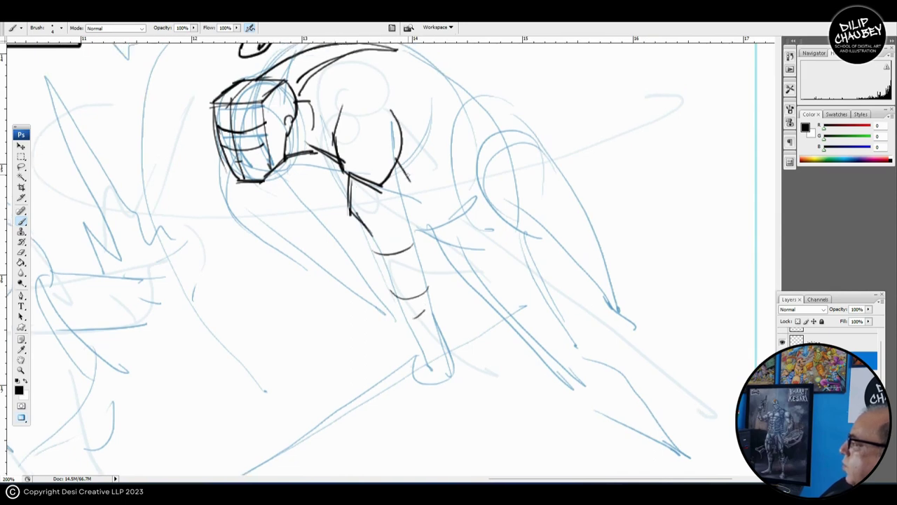
mouse_move(373, 231)
left_mouse_down()
mouse_move(371, 266)
mouse_move(418, 344)
left_mouse_up()
left_click_drag(412, 229, 436, 335)
mouse_move(436, 335)
left_mouse_down()
mouse_move(411, 295)
mouse_move(422, 326)
mouse_move(414, 331)
left_mouse_up()
mouse_move(410, 294)
left_mouse_down()
mouse_move(447, 311)
mouse_move(442, 320)
left_mouse_up()
Ink the outer contour of the far arm from below the chin to the wrist, with a crease below the chest.
mouse_move(234, 71)
left_mouse_down()
mouse_move(284, 104)
mouse_move(292, 137)
mouse_move(276, 167)
mouse_move(315, 173)
mouse_move(320, 231)
left_mouse_up()
mouse_move(294, 201)
left_mouse_down()
mouse_move(326, 237)
mouse_move(317, 236)
mouse_move(364, 250)
left_mouse_up()
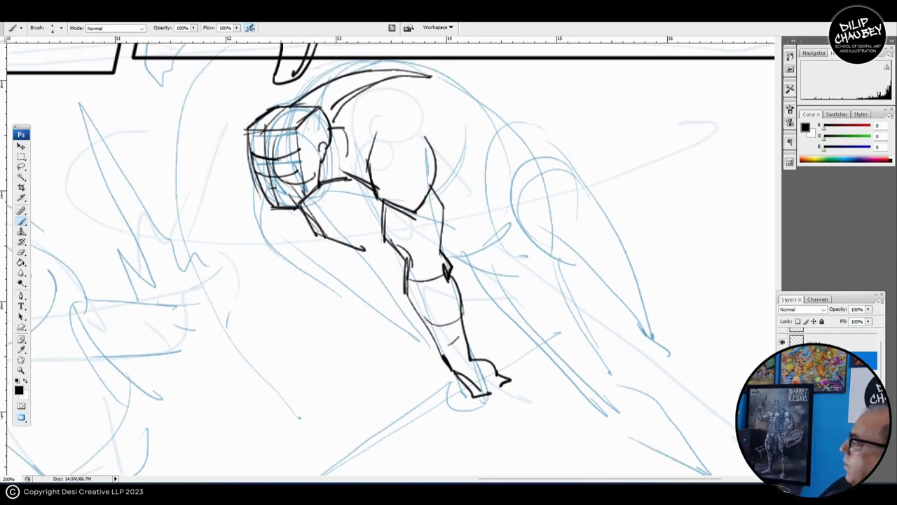
mouse_move(325, 181)
left_mouse_down()
mouse_move(370, 189)
mouse_move(356, 214)
left_mouse_up()
left_click_drag(347, 190, 363, 224)
mouse_move(361, 257)
left_mouse_down()
mouse_move(358, 241)
mouse_move(349, 269)
mouse_move(419, 334)
left_mouse_up()
left_click_drag(365, 293, 428, 332)
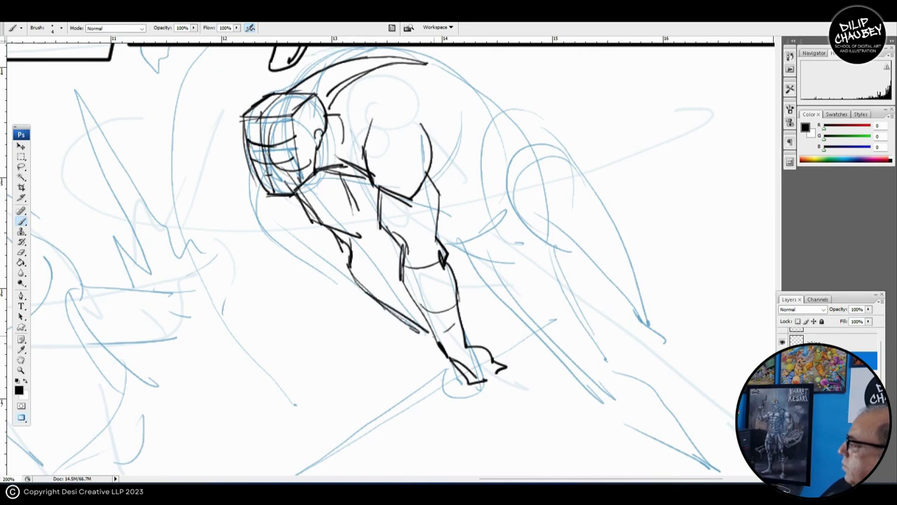
Ink the far arm's inner contour and elbow band, and block in its fist beside the near hand.
left_click_drag(351, 177, 365, 224)
mouse_move(358, 202)
left_mouse_down()
mouse_move(367, 226)
mouse_move(391, 242)
left_mouse_up()
left_click_drag(392, 242, 398, 256)
mouse_move(351, 275)
left_mouse_down()
mouse_move(403, 281)
mouse_move(391, 232)
left_mouse_up()
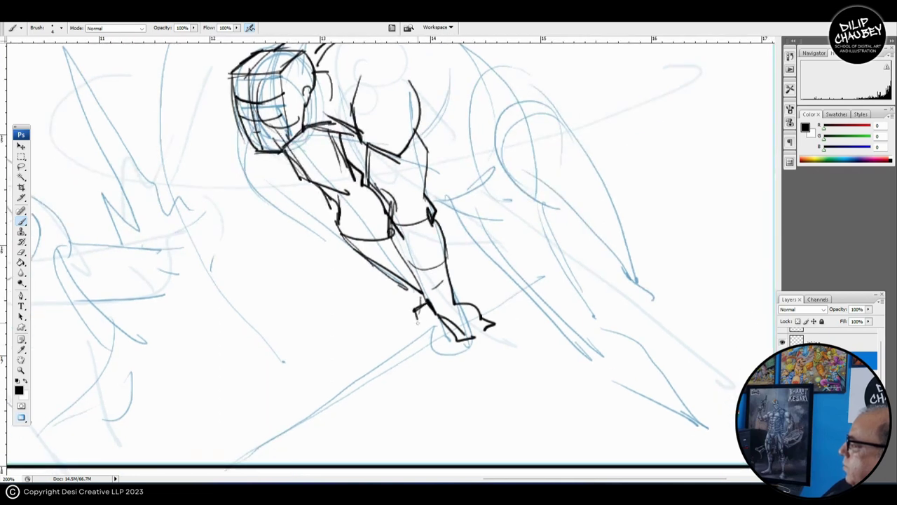
left_click_drag(426, 331, 436, 327)
left_click_drag(442, 336, 453, 313)
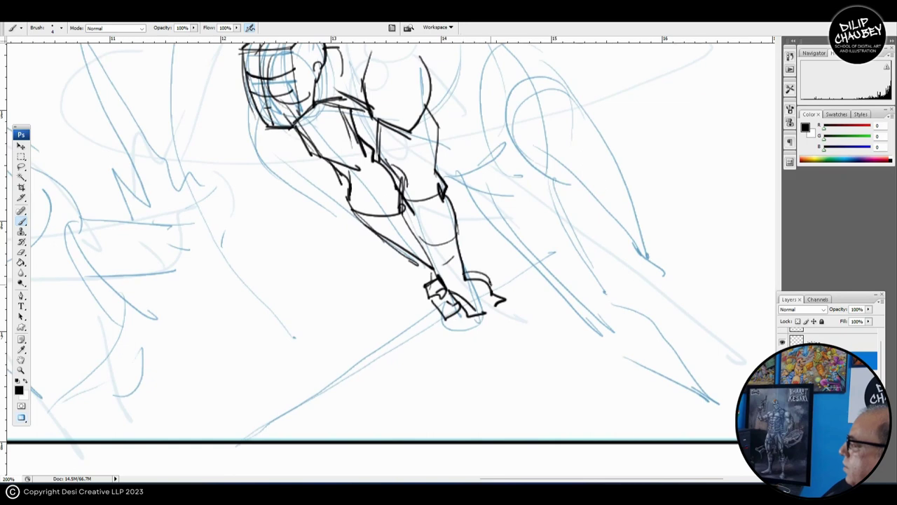
Ink the long diagonal staff running through the bending figure's hands and extending past both sides.
left_click_drag(444, 309, 288, 406)
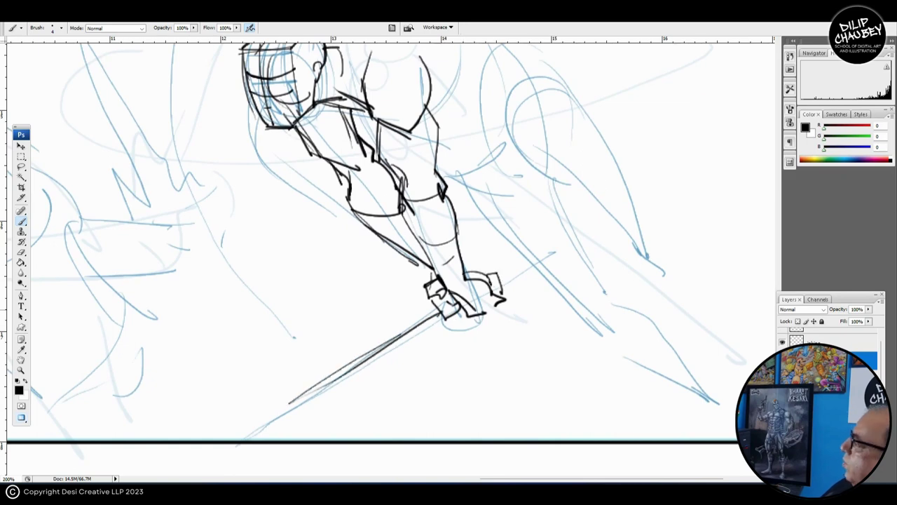
left_click_drag(401, 336, 551, 248)
mouse_move(491, 280)
left_mouse_down()
mouse_move(493, 347)
mouse_move(484, 354)
left_mouse_up()
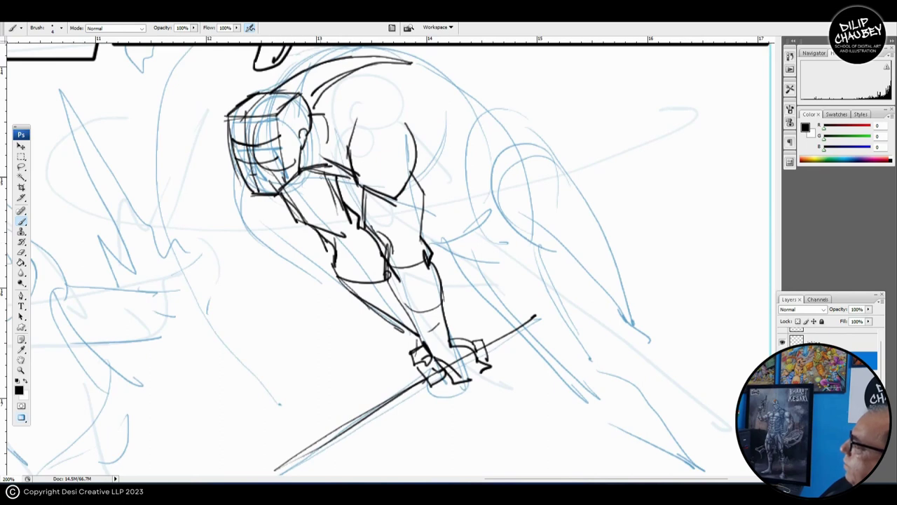
left_click_drag(321, 176, 300, 182)
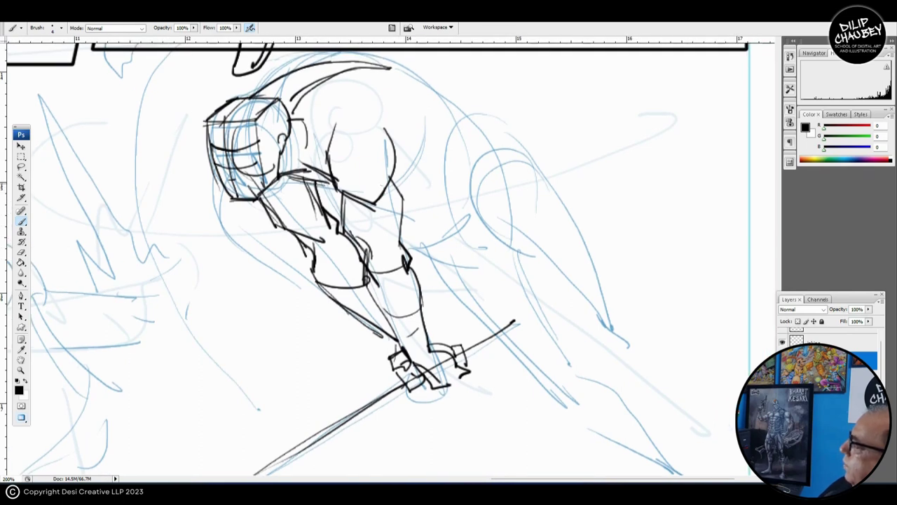
Ink the underside of the bending figure's chest and extend its back contour toward the waist, adding the curved ribcage edge.
left_click_drag(366, 182, 418, 178)
left_click_drag(370, 181, 428, 190)
left_click_drag(421, 195, 429, 223)
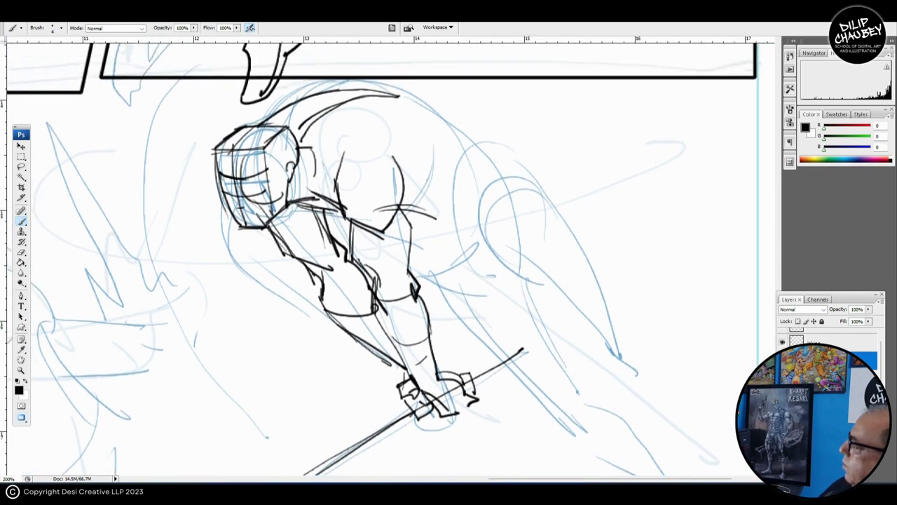
left_click_drag(397, 96, 466, 146)
left_click_drag(439, 231, 395, 186)
left_click_drag(441, 141, 410, 185)
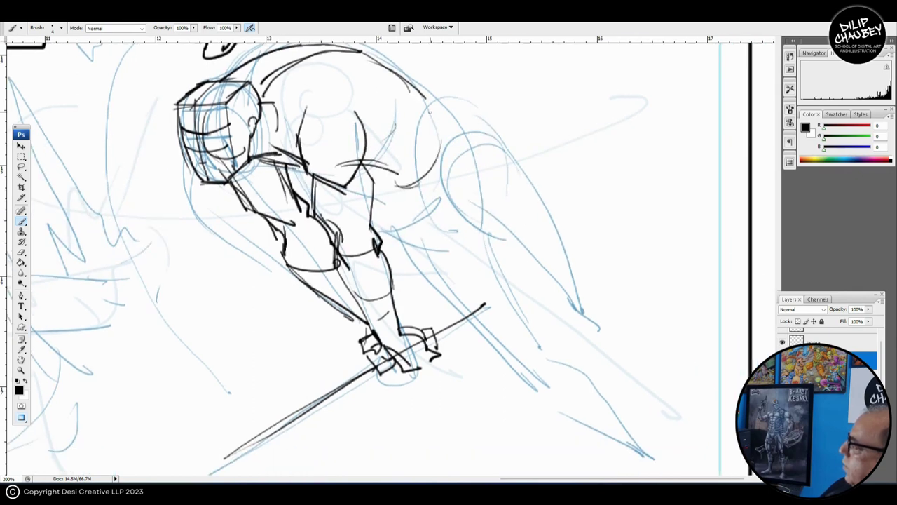
Reinforce the bending figure's waist curve, add the belly crease, and carry the back line down to the hip.
mouse_move(431, 112)
left_mouse_down()
mouse_move(384, 172)
mouse_move(405, 192)
left_mouse_up()
mouse_move(393, 190)
left_mouse_down()
mouse_move(448, 194)
mouse_move(389, 199)
left_mouse_up()
left_click_drag(365, 108, 405, 136)
left_click_drag(392, 129, 375, 158)
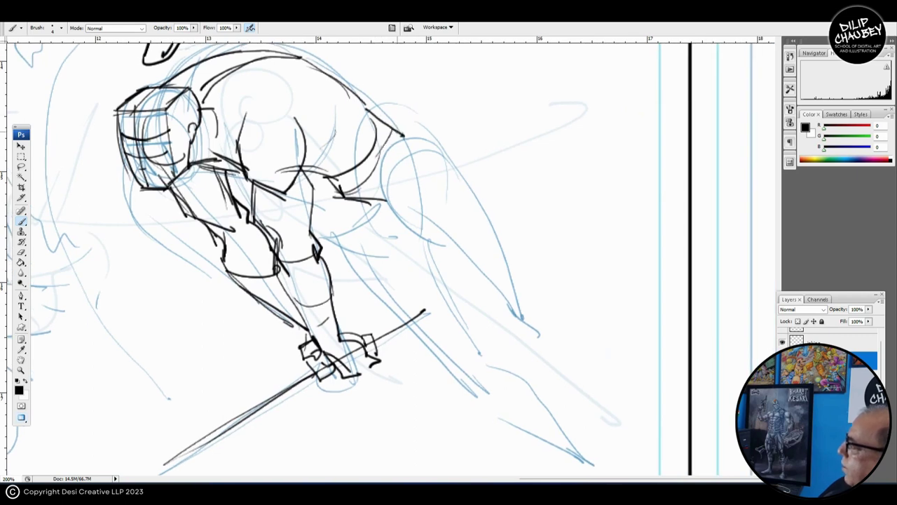
Ink the bending figure's rounded hips and far thigh, with an oval at its raised end.
mouse_move(401, 132)
left_mouse_down()
mouse_move(385, 200)
mouse_move(418, 183)
mouse_move(417, 152)
left_mouse_up()
mouse_move(459, 111)
left_mouse_down()
mouse_move(448, 110)
mouse_move(448, 122)
mouse_move(424, 141)
mouse_move(449, 96)
mouse_move(379, 150)
left_mouse_up()
left_click_drag(408, 99, 372, 166)
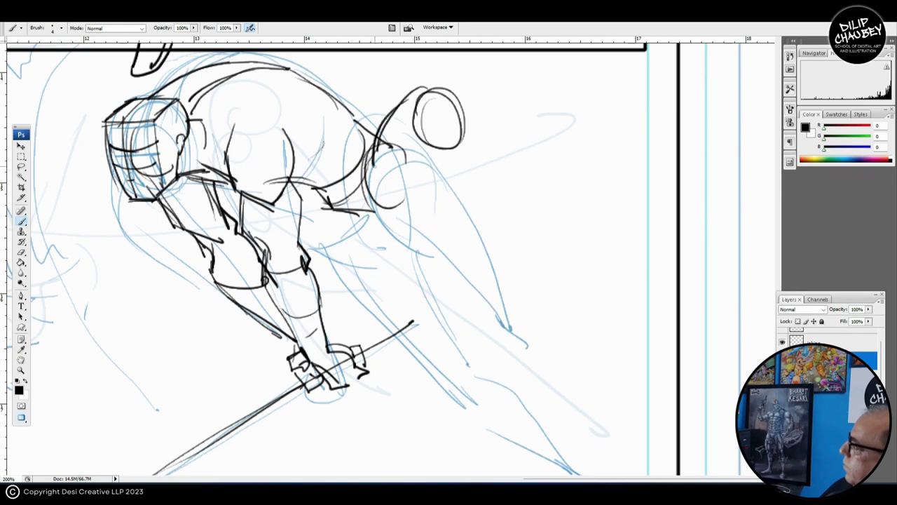
mouse_move(369, 199)
left_mouse_down()
mouse_move(415, 211)
mouse_move(445, 189)
left_mouse_up()
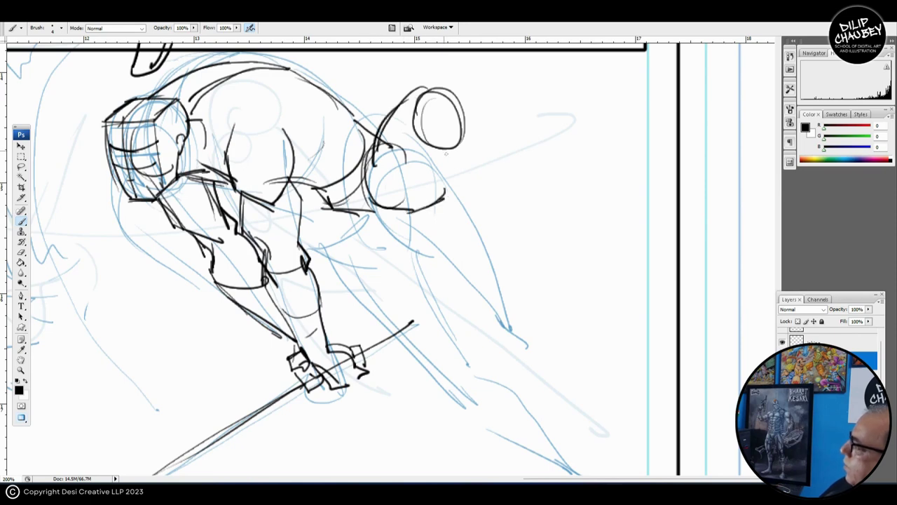
left_click_drag(444, 137, 446, 193)
left_click_drag(446, 197, 447, 200)
scroll(326, 259, "up", 1)
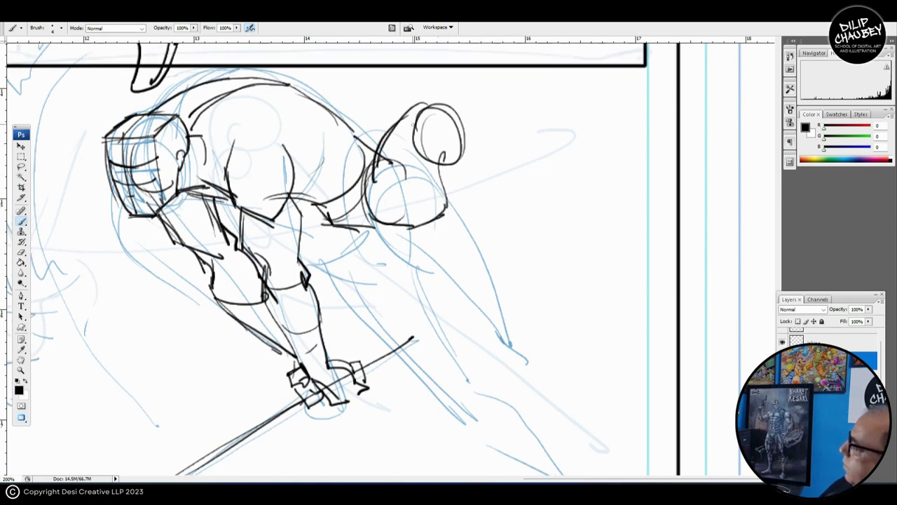
Ink the far leg's outer and inner contours from the raised oval down to the ankle, with short muscle accents.
mouse_move(419, 123)
left_mouse_down()
mouse_move(414, 186)
mouse_move(433, 174)
left_mouse_up()
mouse_move(464, 129)
left_mouse_down()
mouse_move(439, 146)
mouse_move(429, 212)
left_mouse_up()
mouse_move(425, 154)
left_mouse_down()
mouse_move(436, 210)
mouse_move(513, 263)
left_mouse_up()
mouse_move(462, 127)
left_mouse_down()
mouse_move(519, 205)
mouse_move(502, 166)
mouse_move(554, 311)
left_mouse_up()
left_click_drag(466, 156, 505, 209)
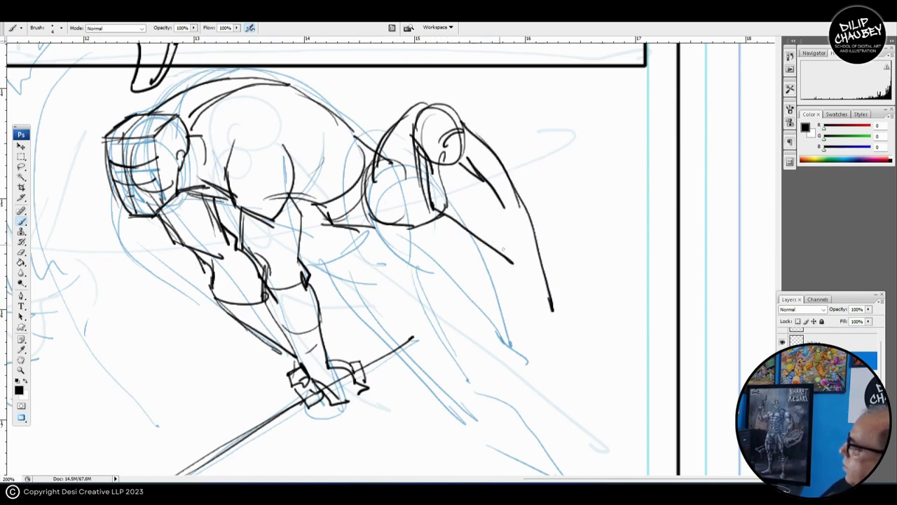
left_click_drag(434, 194, 538, 290)
left_click_drag(460, 204, 535, 306)
left_click_drag(495, 239, 537, 303)
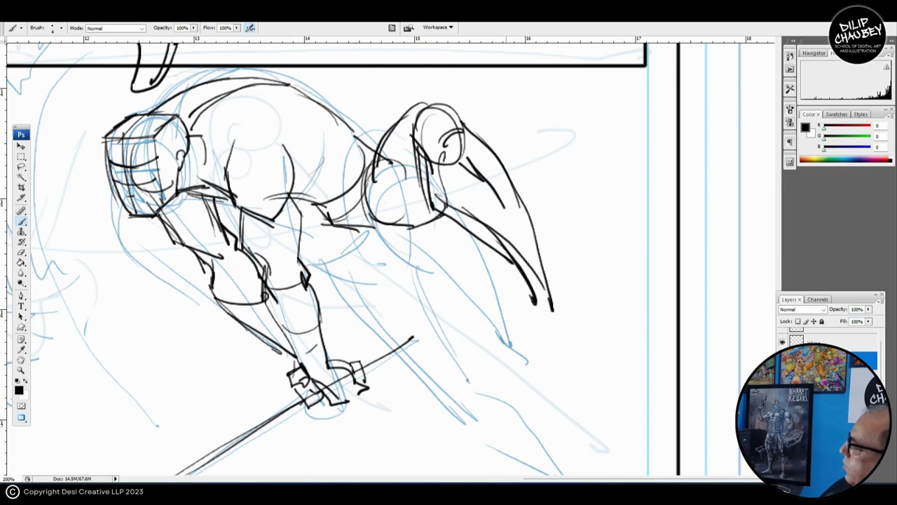
Ink a curved muscle line across the far leg, replacing the first attempt, and block in its foot.
scroll(326, 258, "down", 1)
mouse_move(462, 202)
left_mouse_down()
mouse_move(490, 175)
mouse_move(518, 166)
left_mouse_up()
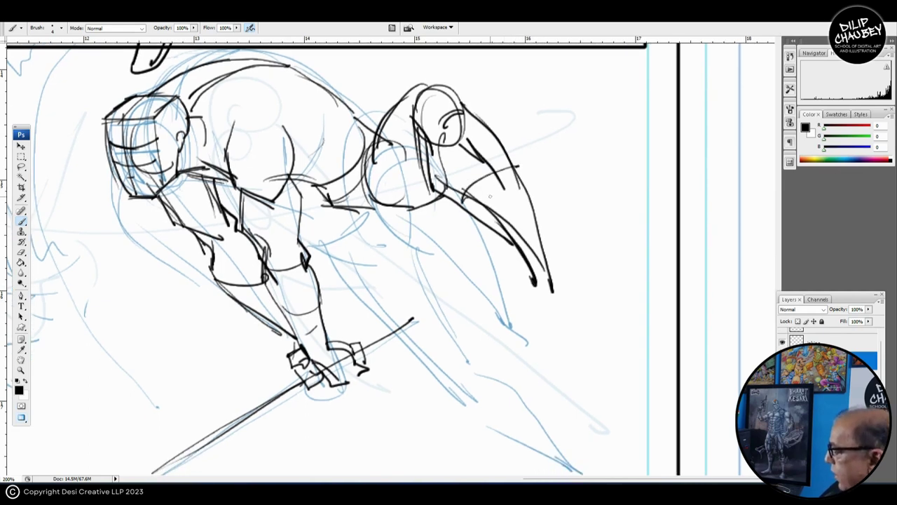
key("ctrl+z")
mouse_move(449, 196)
left_mouse_down()
mouse_move(506, 159)
mouse_move(465, 199)
left_mouse_up()
scroll(326, 258, "down", 3)
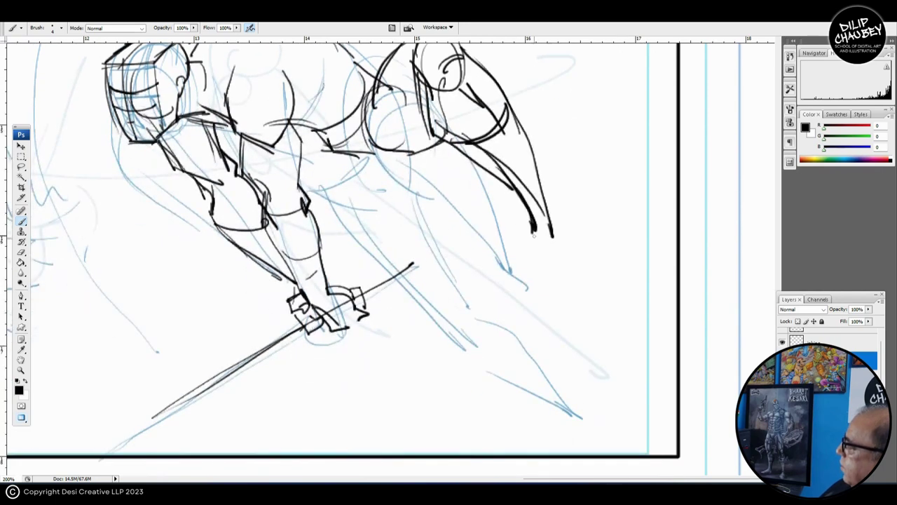
mouse_move(544, 207)
left_mouse_down()
mouse_move(560, 240)
mouse_move(532, 284)
mouse_move(602, 284)
left_mouse_up()
left_click_drag(549, 300, 586, 289)
mouse_move(562, 241)
left_mouse_down()
mouse_move(604, 282)
mouse_move(537, 289)
mouse_move(590, 278)
mouse_move(534, 297)
left_mouse_up()
Ink both contours of the bending figure's other thigh from the hips down to the knee.
mouse_move(352, 165)
left_mouse_down()
mouse_move(387, 211)
mouse_move(370, 203)
mouse_move(383, 280)
left_mouse_up()
mouse_move(351, 191)
left_mouse_down()
mouse_move(365, 239)
mouse_move(440, 325)
left_mouse_up()
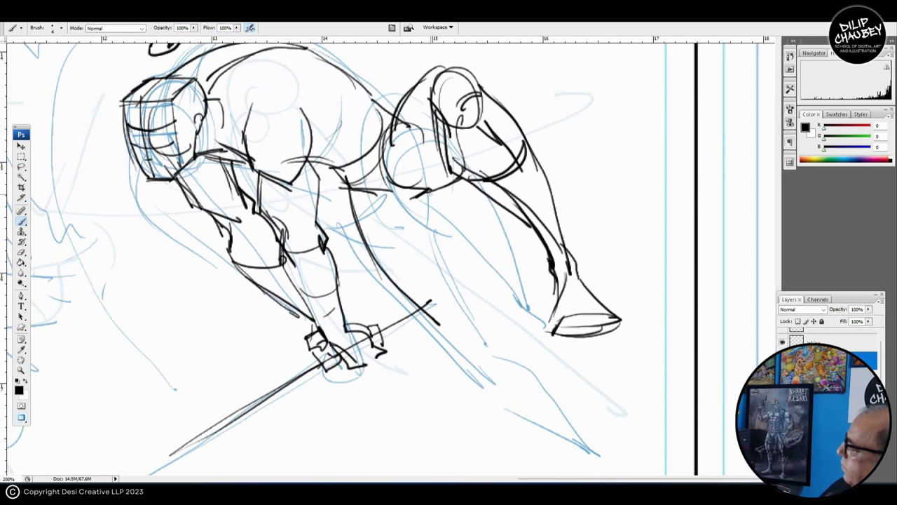
left_click_drag(434, 203, 484, 323)
left_click_drag(485, 324, 467, 283)
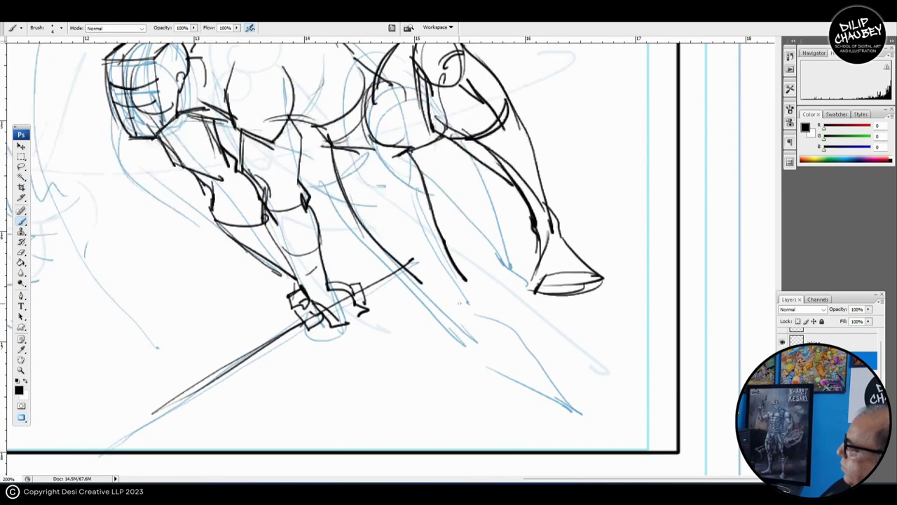
Ink the extended leg's knee and shin contours down to the ankle, and start the foot near the panel's lower border.
mouse_move(415, 264)
left_mouse_down()
mouse_move(446, 303)
mouse_move(502, 288)
left_mouse_up()
left_click_drag(442, 303, 566, 380)
mouse_move(460, 275)
left_mouse_down()
mouse_move(518, 285)
mouse_move(491, 279)
mouse_move(570, 348)
left_mouse_up()
left_click_drag(515, 289, 584, 365)
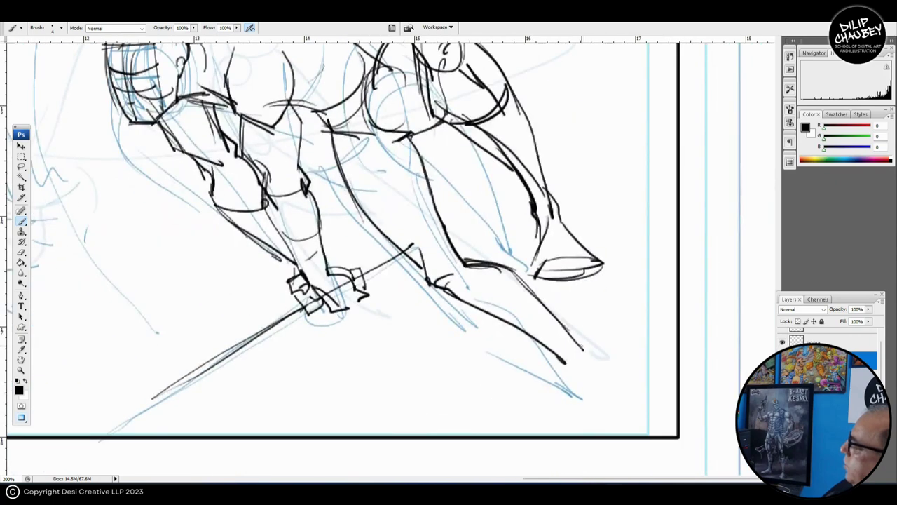
left_click_drag(581, 349, 596, 348)
left_click_drag(567, 354, 598, 429)
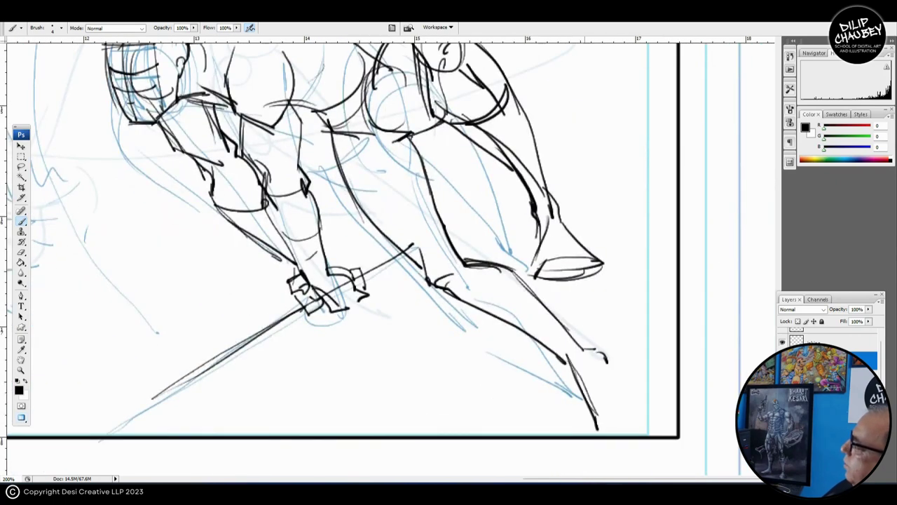
Ink the second figure's curved head outline in the panel's left half, with crossing face guidelines.
mouse_move(562, 88)
left_mouse_down()
mouse_move(716, 155)
mouse_move(611, 180)
mouse_move(612, 168)
mouse_move(686, 266)
left_mouse_up()
left_click_drag(295, 267, 590, 251)
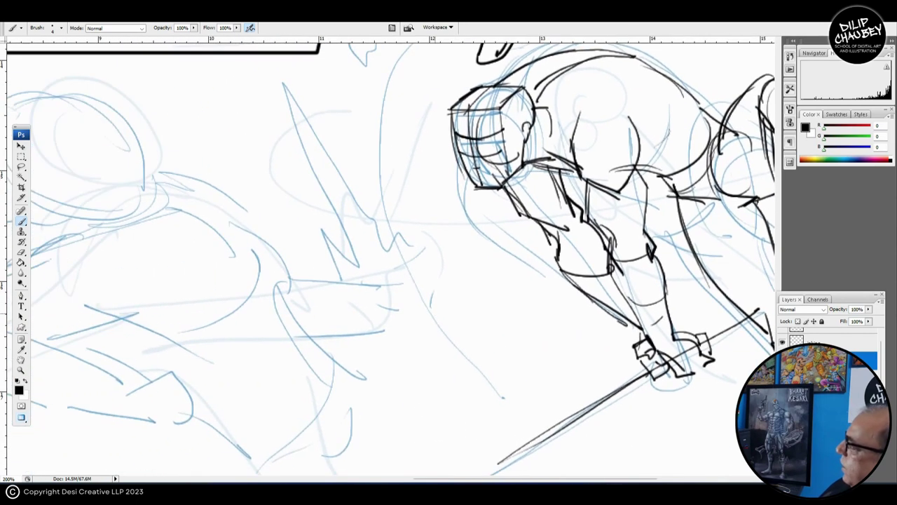
left_click_drag(122, 234, 240, 248)
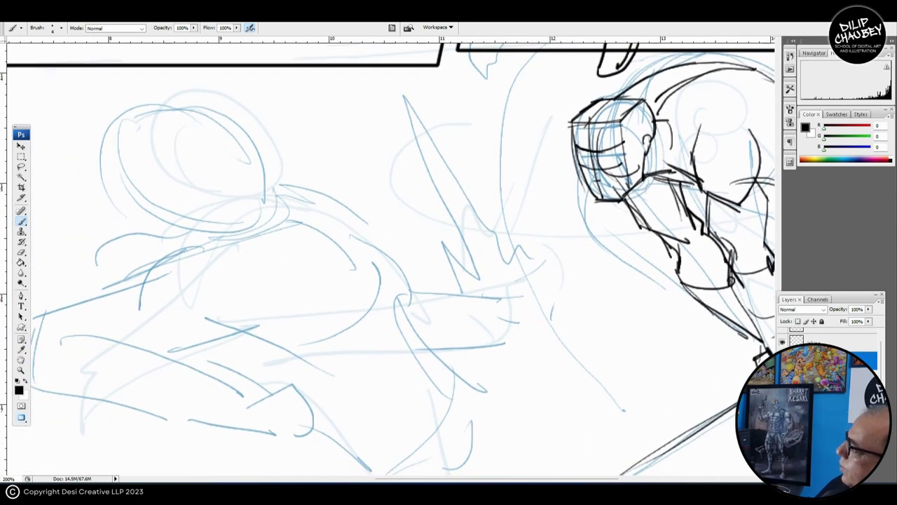
mouse_move(137, 152)
left_mouse_down()
mouse_move(152, 151)
mouse_move(159, 205)
left_mouse_up()
left_click_drag(205, 116, 151, 179)
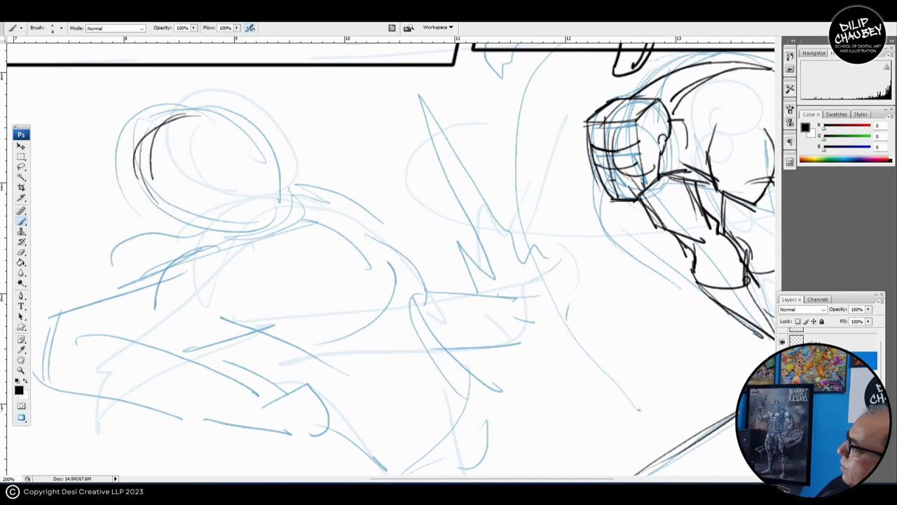
left_click_drag(147, 133, 174, 215)
left_click_drag(132, 167, 217, 125)
left_click_drag(162, 125, 242, 141)
left_click_drag(150, 149, 271, 170)
mouse_move(204, 124)
left_mouse_down()
mouse_move(188, 181)
mouse_move(199, 181)
left_mouse_up()
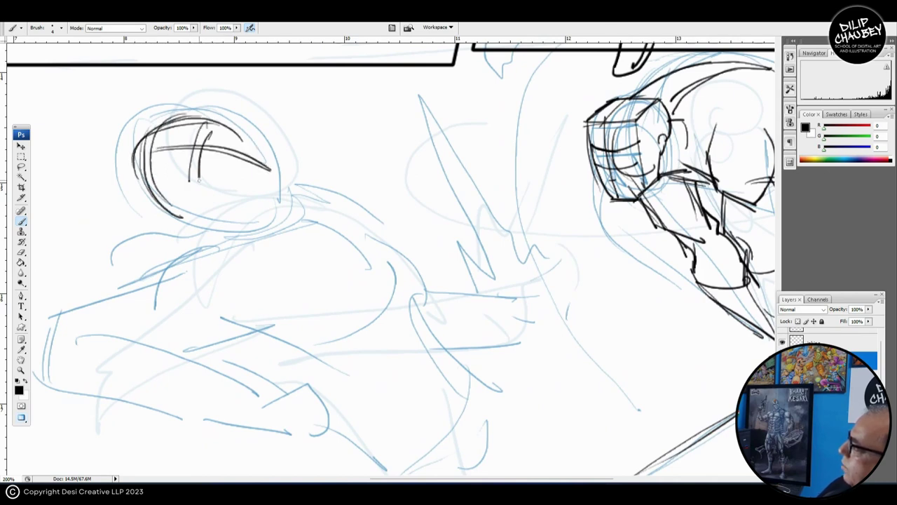
Extend the second figure's head contour to its tapered end, and ink the jawline, chin and curved ear.
mouse_move(202, 120)
left_mouse_down()
mouse_move(276, 153)
mouse_move(291, 172)
left_mouse_up()
mouse_move(195, 204)
left_mouse_down()
mouse_move(227, 210)
mouse_move(281, 190)
left_mouse_up()
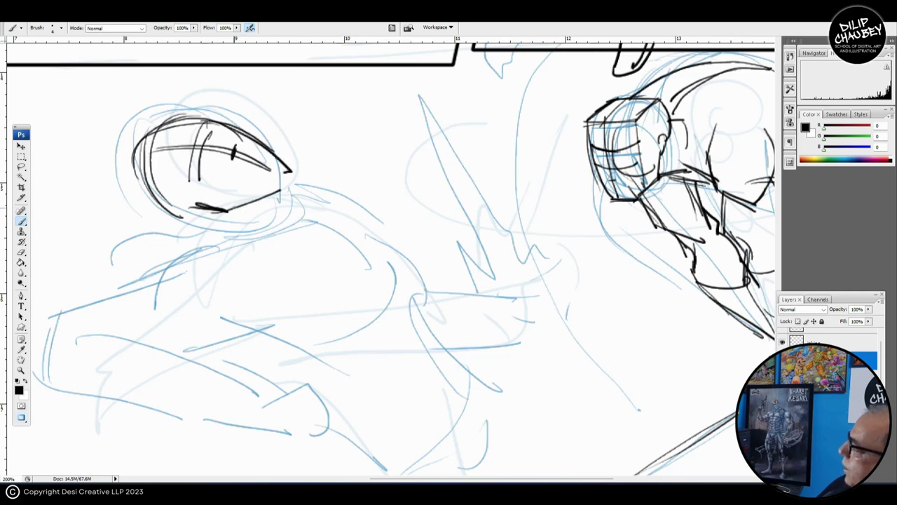
mouse_move(231, 209)
left_mouse_down()
mouse_move(286, 184)
mouse_move(287, 173)
mouse_move(254, 186)
mouse_move(270, 177)
left_mouse_up()
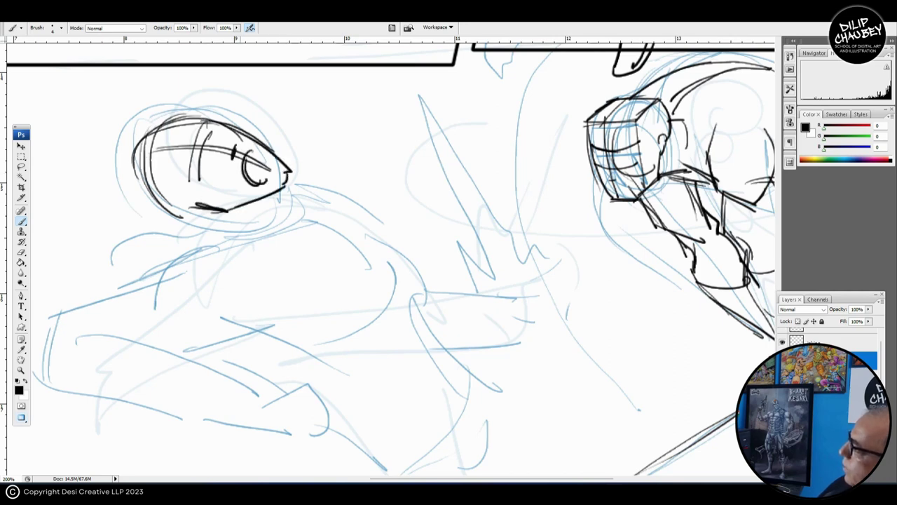
scroll(388, 255, "down", 1)
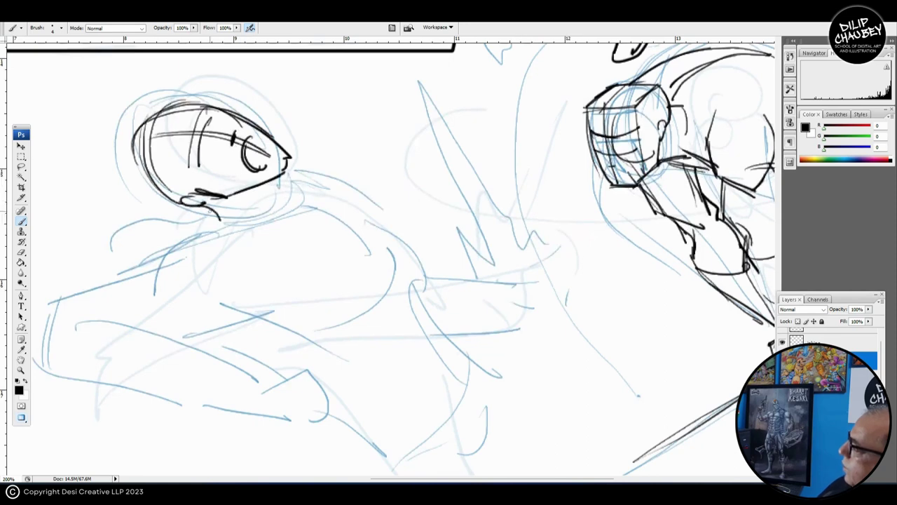
Ink the second figure's throat and nape lines, its near shoulder curve, and the top of the upper arm.
left_click_drag(206, 206, 220, 220)
left_click_drag(273, 179, 285, 194)
left_click_drag(227, 196, 267, 205)
left_click_drag(309, 240, 384, 202)
mouse_move(305, 198)
left_mouse_down()
mouse_move(255, 195)
mouse_move(215, 223)
mouse_move(212, 237)
mouse_move(167, 258)
mouse_move(284, 221)
left_mouse_up()
scroll(203, 249, "left", 2)
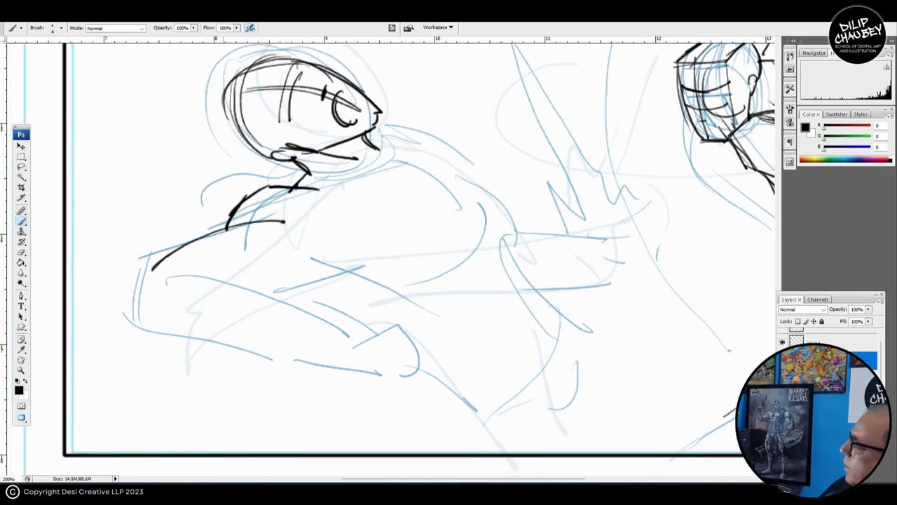
Ink the second figure's angular near elbow and both forearm contours down toward the wrist.
left_click_drag(154, 269, 208, 244)
left_click_drag(182, 278, 201, 298)
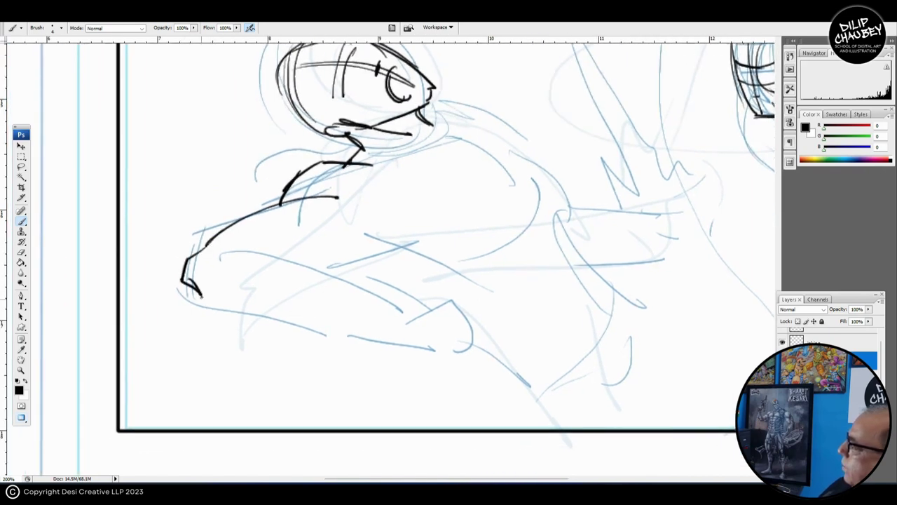
scroll(421, 253, "right", 2)
scroll(420, 252, "down", 1)
mouse_move(172, 242)
left_mouse_down()
mouse_move(214, 238)
mouse_move(342, 293)
left_mouse_up()
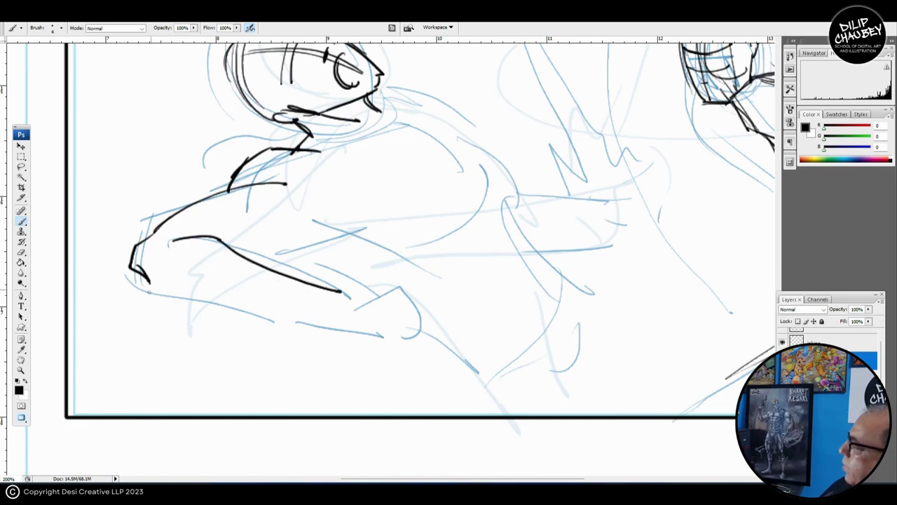
mouse_move(139, 269)
left_mouse_down()
mouse_move(190, 315)
mouse_move(341, 319)
left_mouse_up()
Ink the second figure's near hand with bent fingers, and add the inner upper-arm line at the elbow.
scroll(421, 252, "right", 2)
scroll(420, 252, "down", 2)
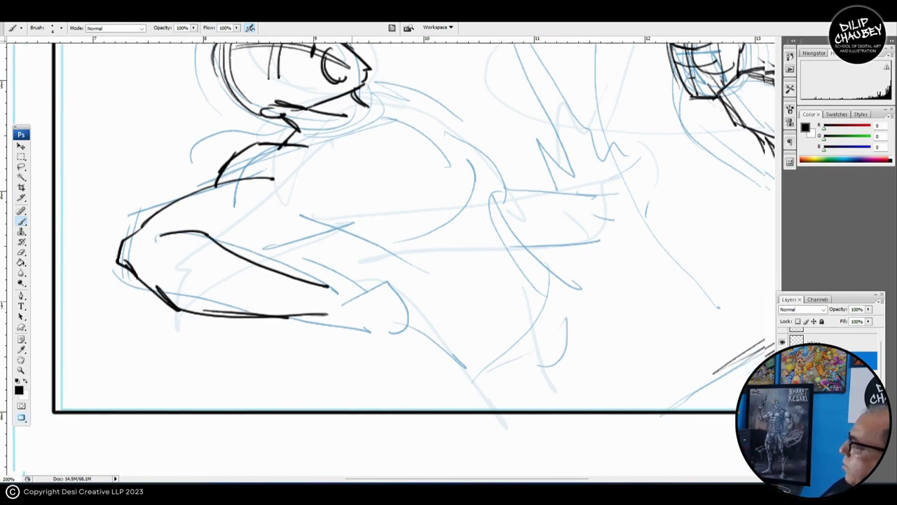
mouse_move(287, 265)
left_mouse_down()
mouse_move(345, 240)
mouse_move(385, 279)
left_mouse_up()
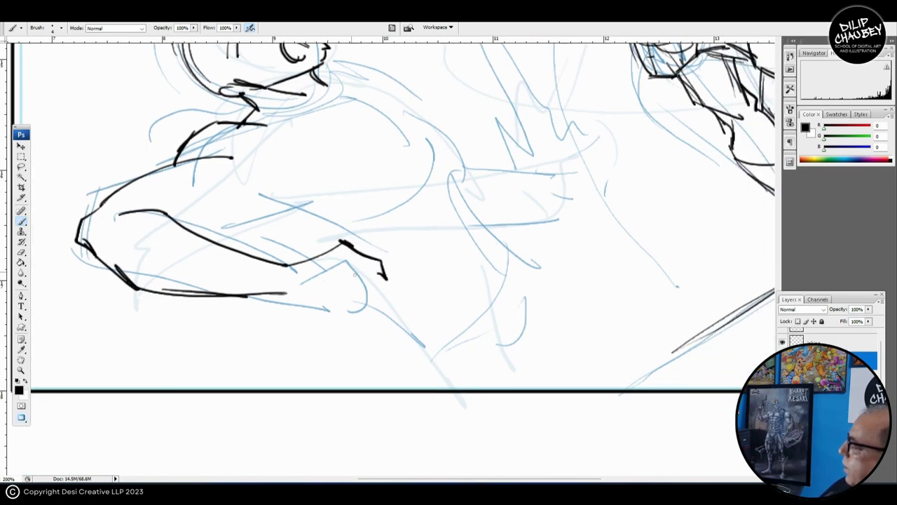
mouse_move(334, 253)
left_mouse_down()
mouse_move(365, 267)
mouse_move(383, 293)
mouse_move(366, 280)
left_mouse_up()
left_click_drag(300, 302, 331, 298)
left_click_drag(327, 295, 345, 306)
mouse_move(194, 203)
left_mouse_down()
mouse_move(209, 246)
mouse_move(233, 270)
mouse_move(258, 225)
left_mouse_up()
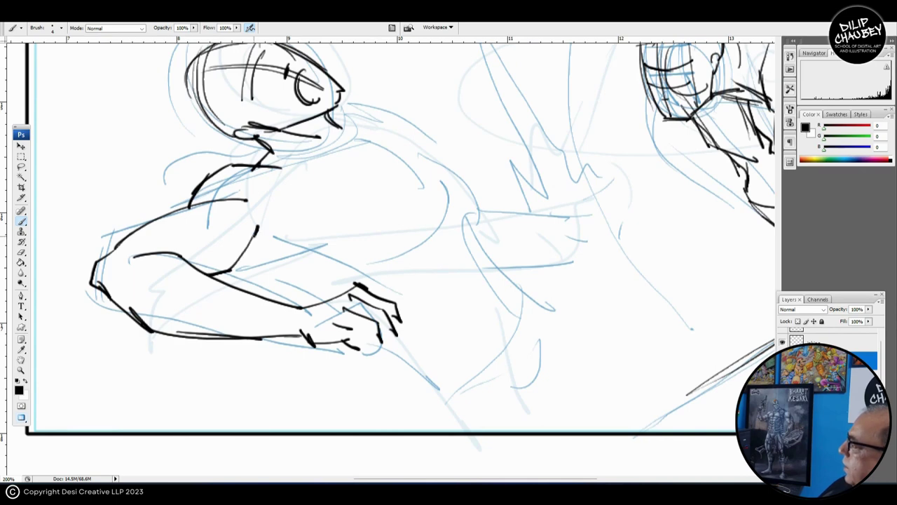
Ink the second figure's collarbone and neck-side lines, and outline the far shoulder.
mouse_move(320, 175)
left_mouse_down()
mouse_move(308, 197)
mouse_move(337, 169)
left_mouse_up()
left_click_drag(330, 168, 357, 172)
left_click_drag(355, 183, 349, 225)
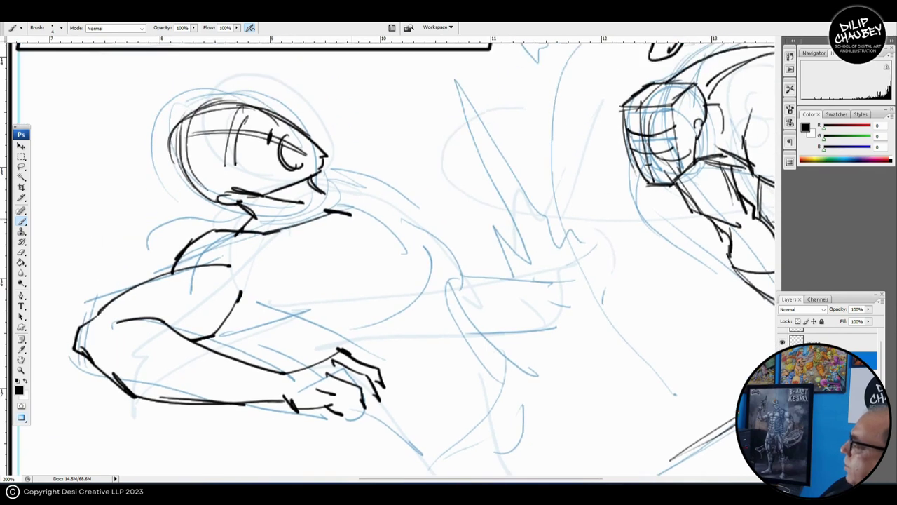
left_click_drag(321, 172, 344, 171)
left_click_drag(324, 167, 334, 203)
scroll(357, 176, "down", 1)
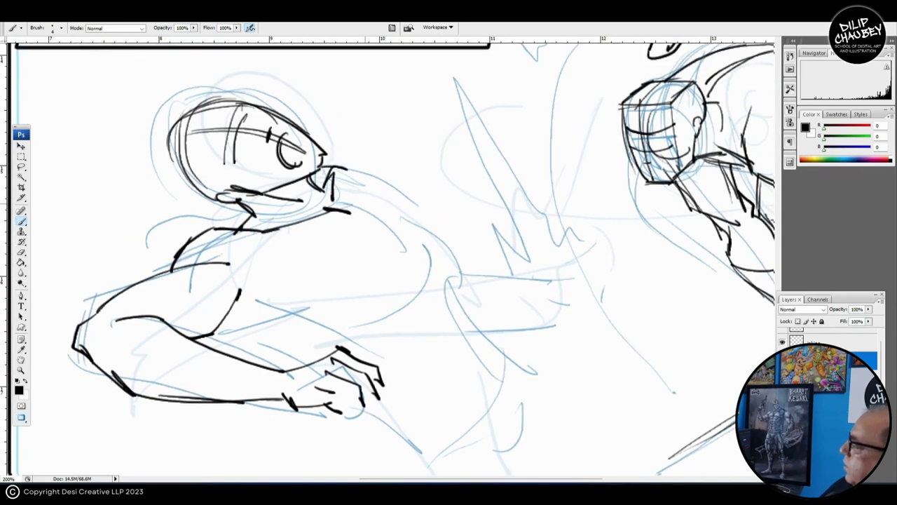
mouse_move(347, 156)
left_mouse_down()
mouse_move(409, 184)
mouse_move(413, 223)
left_mouse_up()
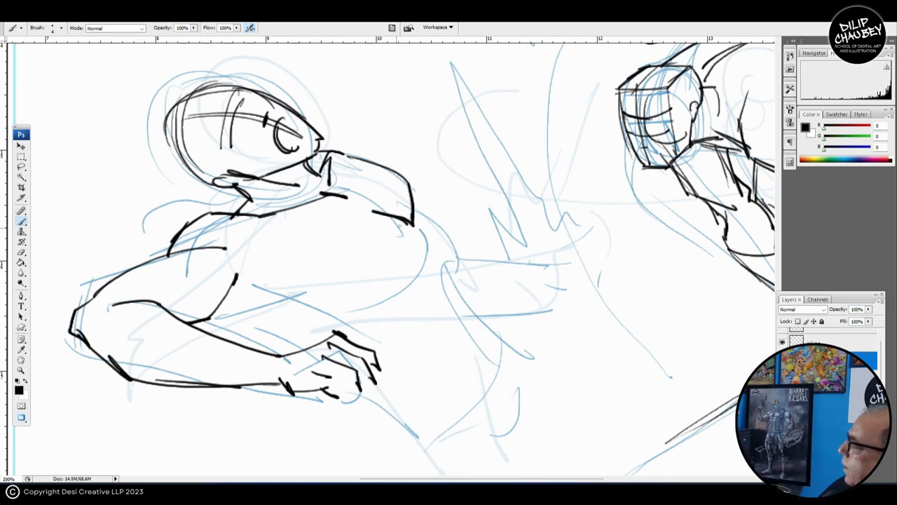
Ink the lower edge of the second figure's chest from the near armpit across to beneath the far shoulder.
scroll(261, 255, "down", 2)
scroll(261, 254, "left", 1)
left_click_drag(256, 226, 247, 265)
mouse_move(249, 254)
left_mouse_down()
mouse_move(326, 278)
mouse_move(401, 240)
left_mouse_up()
scroll(393, 252, "down", 2)
scroll(393, 252, "left", 2)
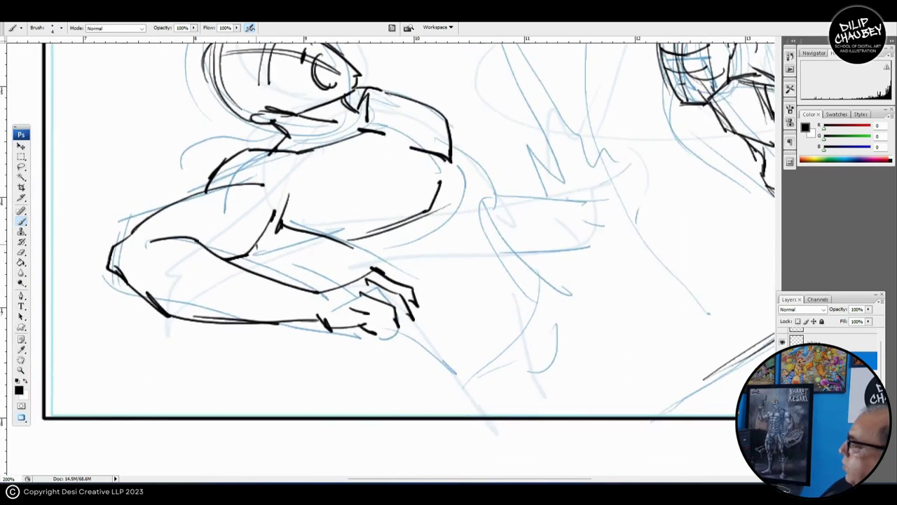
Ink the second figure's outer contour from the far shoulder down past the waist, with inner creases and short belly curves.
scroll(350, 225, "right", 5)
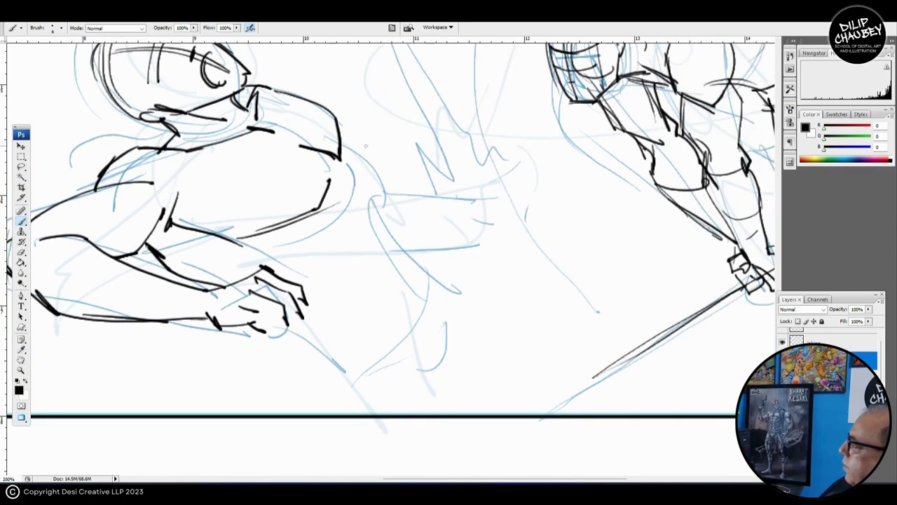
mouse_move(341, 144)
left_mouse_down()
mouse_move(380, 179)
mouse_move(429, 276)
left_mouse_up()
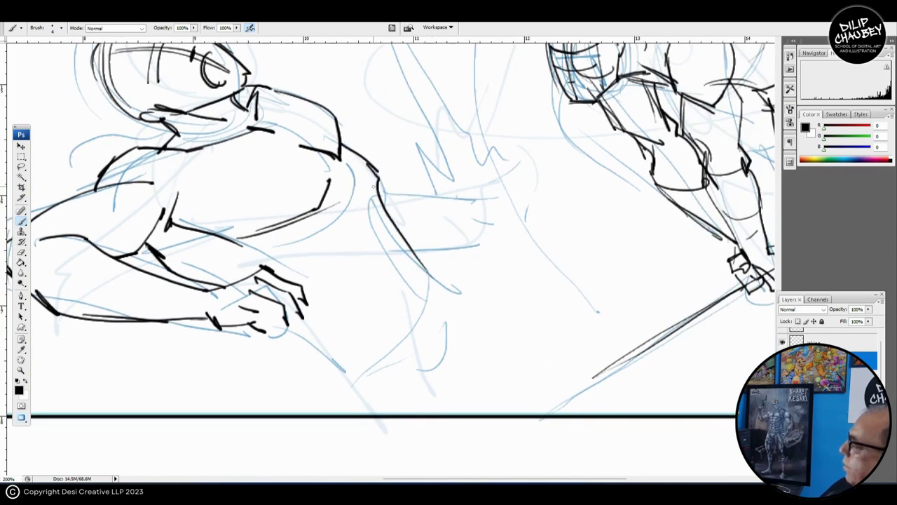
mouse_move(373, 187)
left_mouse_down()
mouse_move(348, 253)
mouse_move(381, 244)
left_mouse_up()
scroll(351, 256, "down", 1)
scroll(350, 257, "left", 2)
left_click_drag(354, 264, 378, 257)
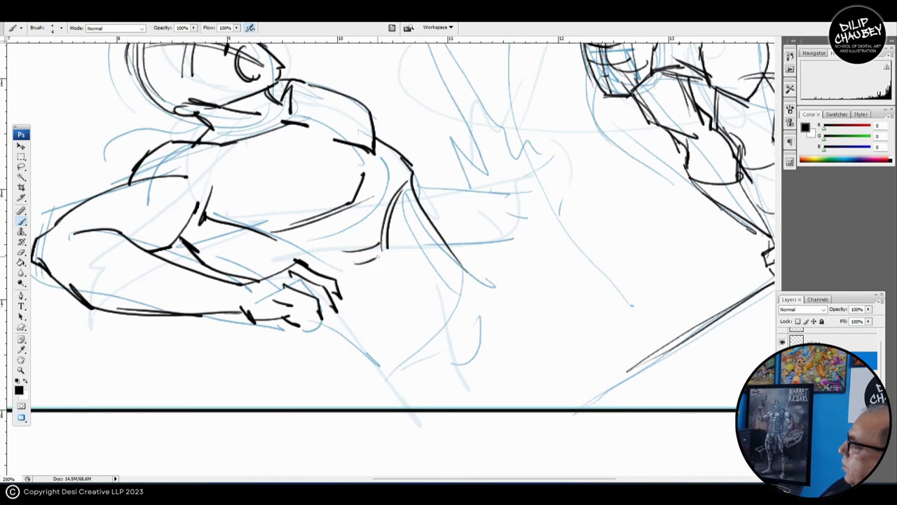
Ink the second figure's lower torso contour from the near hand down to the hip, and the curved waistband lines across the hips.
scroll(377, 257, "down", 2)
scroll(377, 257, "right", 1)
left_click_drag(303, 265, 372, 303)
left_click_drag(316, 268, 373, 305)
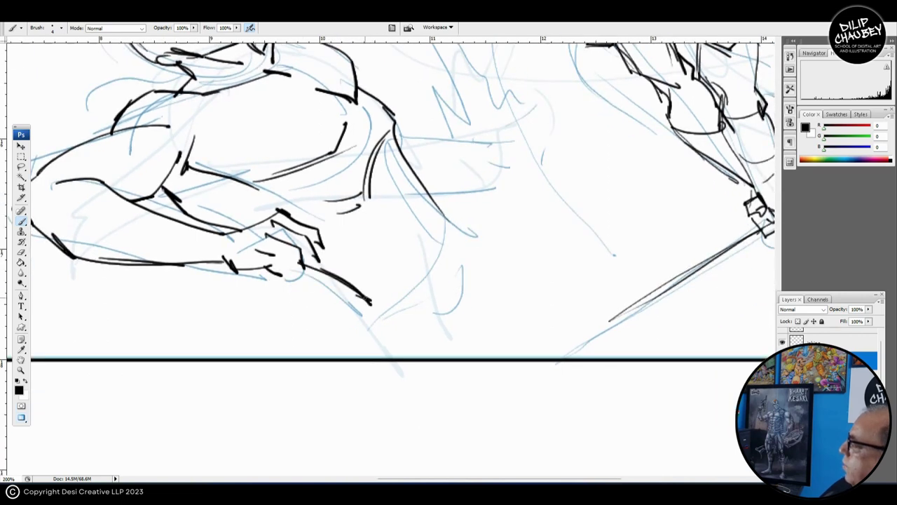
left_click_drag(442, 212, 375, 293)
mouse_move(440, 210)
left_mouse_down()
mouse_move(417, 251)
mouse_move(361, 303)
left_mouse_up()
mouse_move(442, 210)
left_mouse_down()
mouse_move(469, 232)
mouse_move(387, 311)
mouse_move(398, 273)
left_mouse_up()
Ink the second figure's trunks with the lower edge, outer hip line, curved leg opening and short creases.
left_click_drag(382, 307, 471, 283)
mouse_move(445, 199)
left_mouse_down()
mouse_move(493, 225)
mouse_move(499, 294)
left_mouse_up()
left_click_drag(468, 221, 491, 281)
left_click_drag(456, 242, 439, 261)
left_click_drag(352, 286, 370, 305)
Ink the second figure's outstretched leg with a long arched thigh line, a lower contour and a short knee curve.
mouse_move(542, 235)
left_mouse_down()
mouse_move(365, 238)
mouse_move(336, 221)
mouse_move(617, 250)
left_mouse_up()
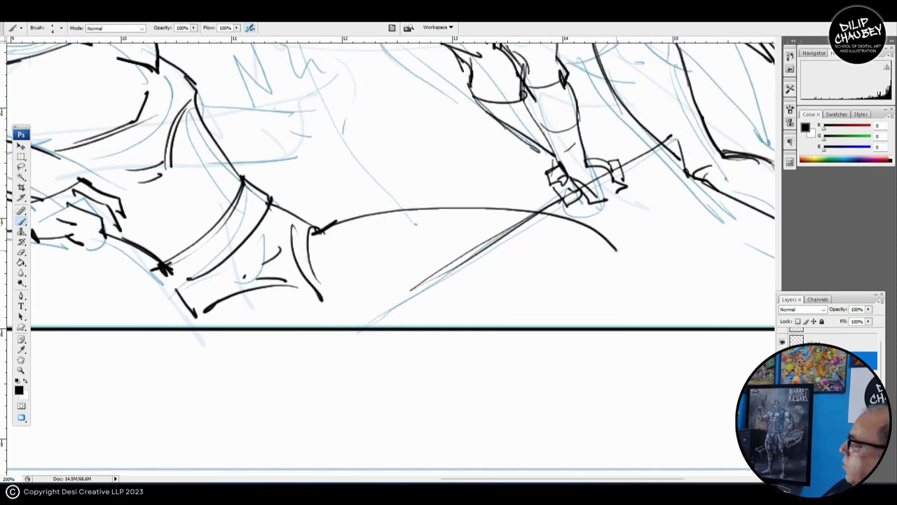
left_click_drag(409, 328, 572, 282)
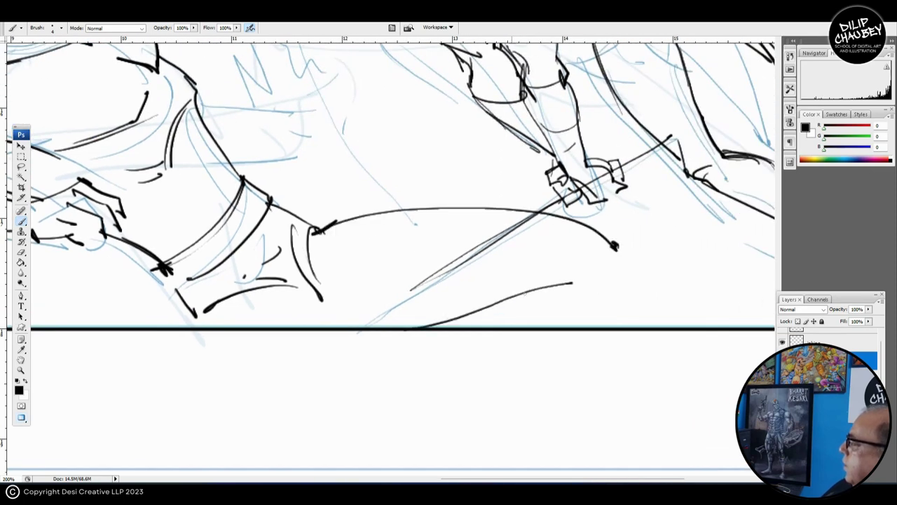
mouse_move(506, 298)
left_mouse_down()
mouse_move(602, 291)
mouse_move(614, 259)
left_mouse_up()
mouse_move(612, 256)
left_mouse_down()
mouse_move(624, 255)
mouse_move(623, 271)
left_mouse_up()
Ink the second figure's far arm extending from the side of the torso, with upper and lower edges and a curved band.
left_click_drag(396, 253, 507, 356)
left_click_drag(406, 280, 439, 266)
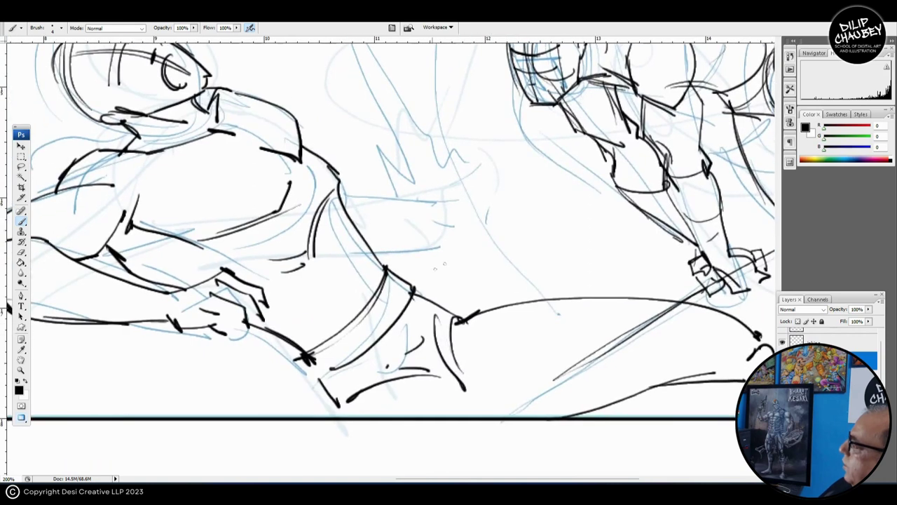
left_click_drag(342, 206, 423, 207)
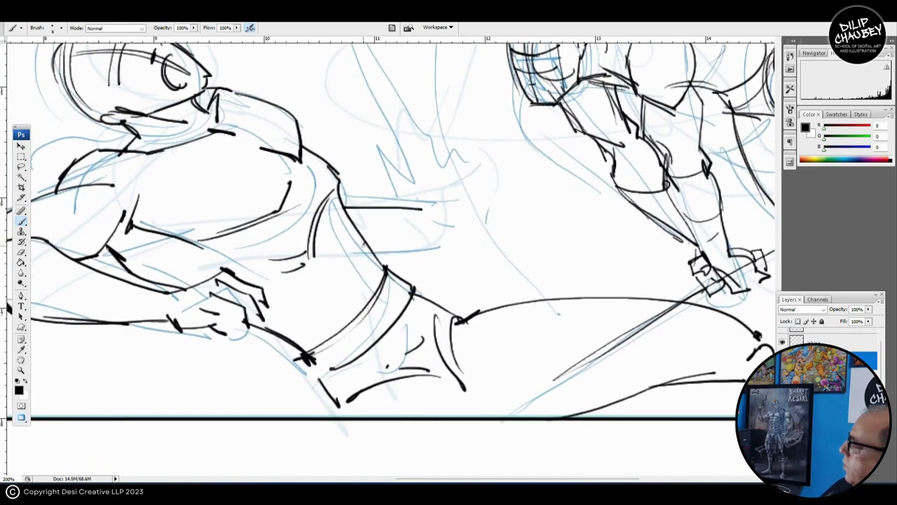
left_click_drag(363, 246, 407, 239)
left_click_drag(386, 204, 387, 239)
left_click_drag(392, 207, 395, 240)
mouse_move(422, 209)
left_mouse_down()
mouse_move(423, 225)
mouse_move(461, 207)
left_mouse_up()
mouse_move(422, 189)
left_mouse_down()
mouse_move(441, 225)
mouse_move(383, 226)
mouse_move(424, 212)
left_mouse_up()
Ink the jagged broken shape at the end of the far arm, with small flying fragments and a wavy trail above it.
left_click_drag(426, 210, 450, 218)
mouse_move(449, 220)
left_mouse_down()
mouse_move(386, 183)
mouse_move(428, 153)
left_mouse_up()
mouse_move(428, 153)
left_mouse_down()
mouse_move(432, 181)
mouse_move(465, 193)
left_mouse_up()
mouse_move(465, 193)
left_mouse_down()
mouse_move(468, 211)
mouse_move(457, 214)
left_mouse_up()
left_click_drag(484, 212, 497, 222)
left_click_drag(491, 180, 487, 180)
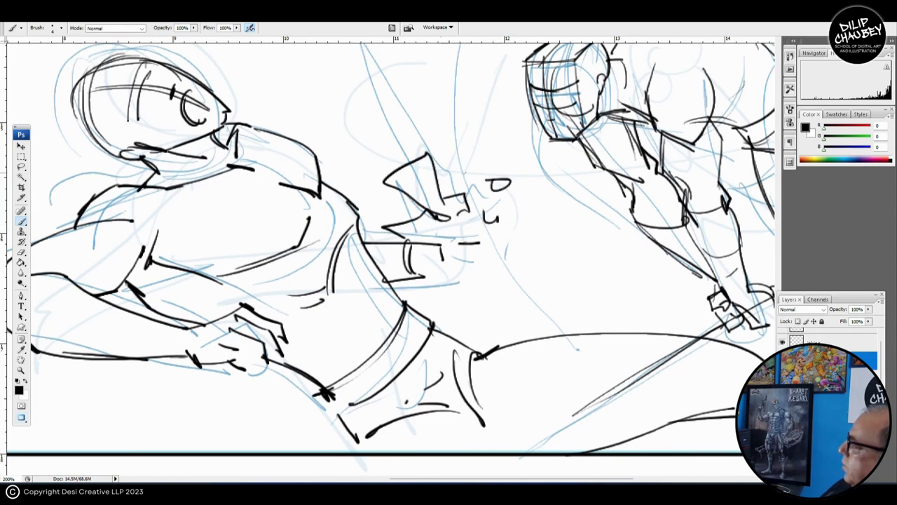
left_click_drag(506, 256, 528, 345)
mouse_move(351, 183)
left_mouse_down()
mouse_move(351, 204)
mouse_move(425, 264)
mouse_move(360, 186)
mouse_move(420, 265)
left_mouse_up()
left_click_drag(258, 296, 396, 288)
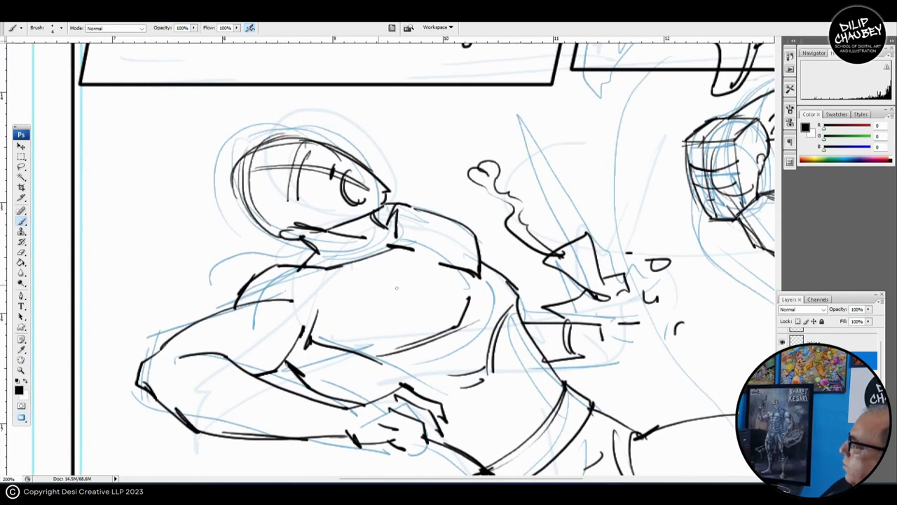
Ink the second figure's two pointed ears on the near and far sides of the head.
left_click_drag(284, 230, 242, 274)
left_click_drag(242, 274, 297, 245)
mouse_move(324, 137)
left_mouse_down()
mouse_move(344, 108)
mouse_move(351, 149)
left_mouse_up()
Review the whole comic page and its inked panels, from the bottom panel up to the top one.
key("z")
left_click_drag(182, 137, 616, 380)
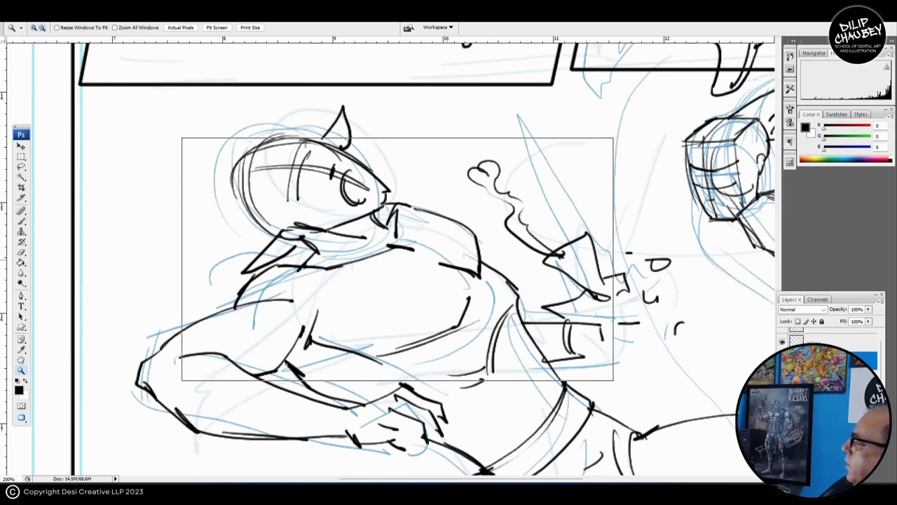
left_click(398, 258, "alt")
left_click_drag(129, 86, 728, 474)
key("ctrl+minus")
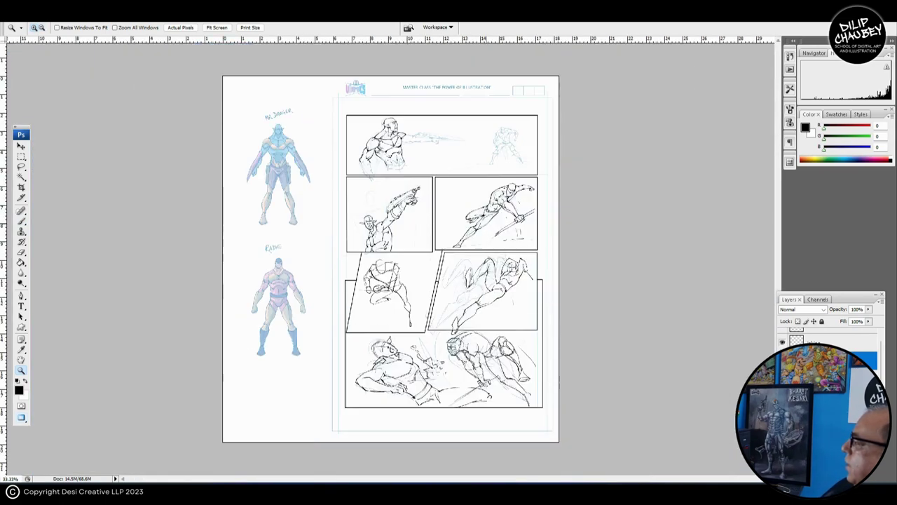
key("ctrl+plus")
scroll(404, 269, "up", 1)
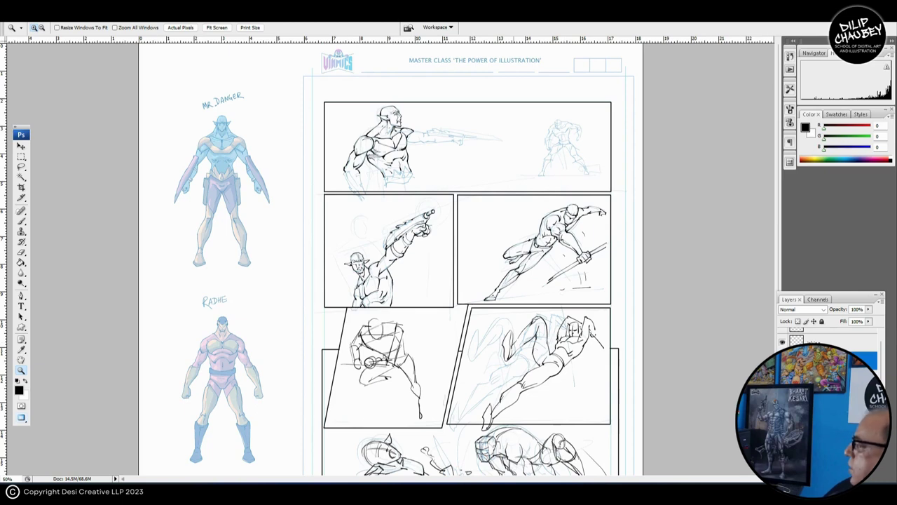
key("ctrl+plus")
scroll(404, 259, "down", 4)
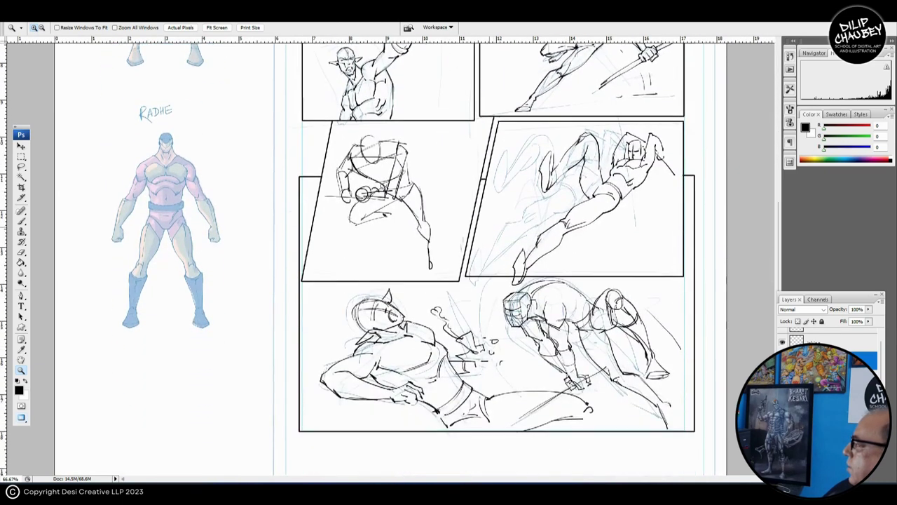
scroll(496, 259, "up", 2)
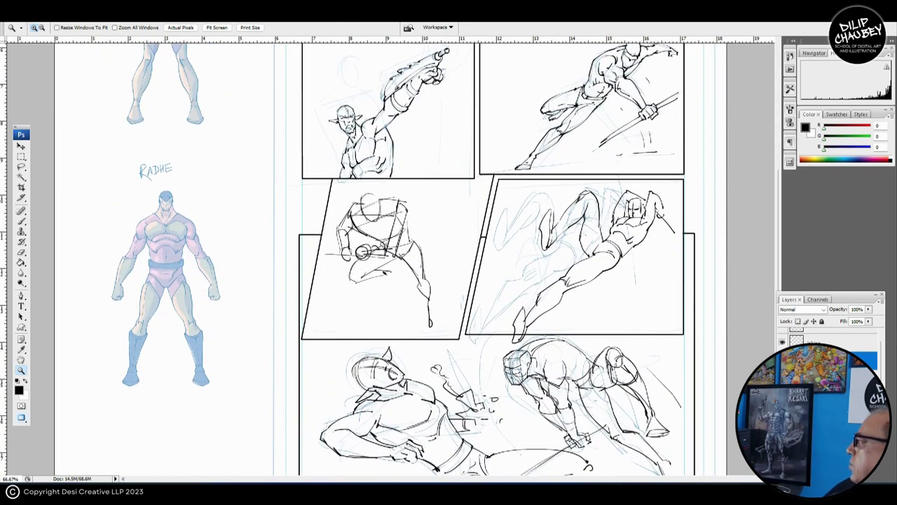
scroll(389, 260, "up", 2)
scroll(390, 259, "up", 4)
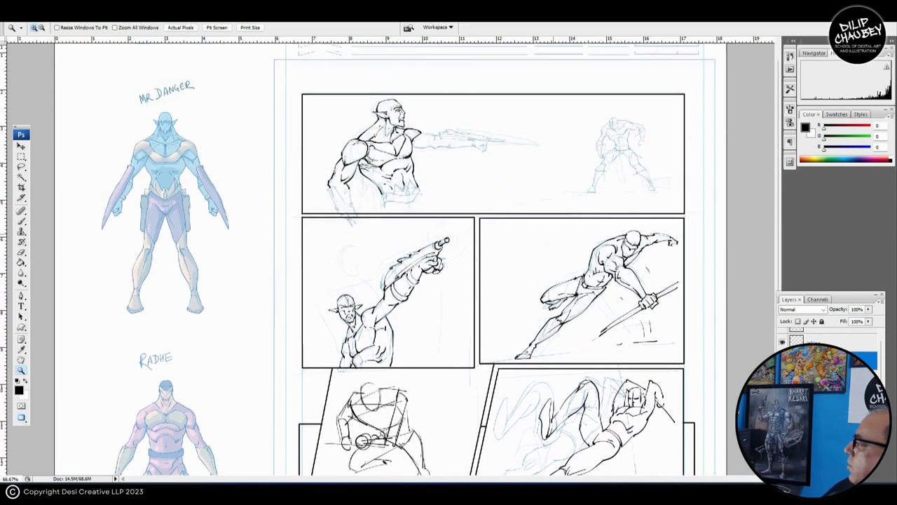
Set the foreground colour to a slate blue of R 84, G 114, B 147 and check the top panel's figure with its inks hidden and shown.
scroll(390, 259, "up", 1)
left_click(627, 149)
left_click(611, 209)
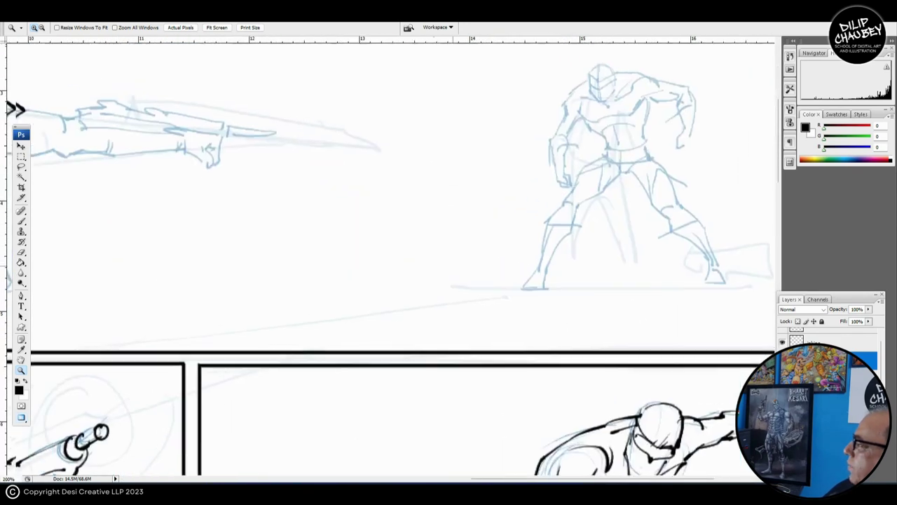
left_click_drag(379, 245, 745, 304)
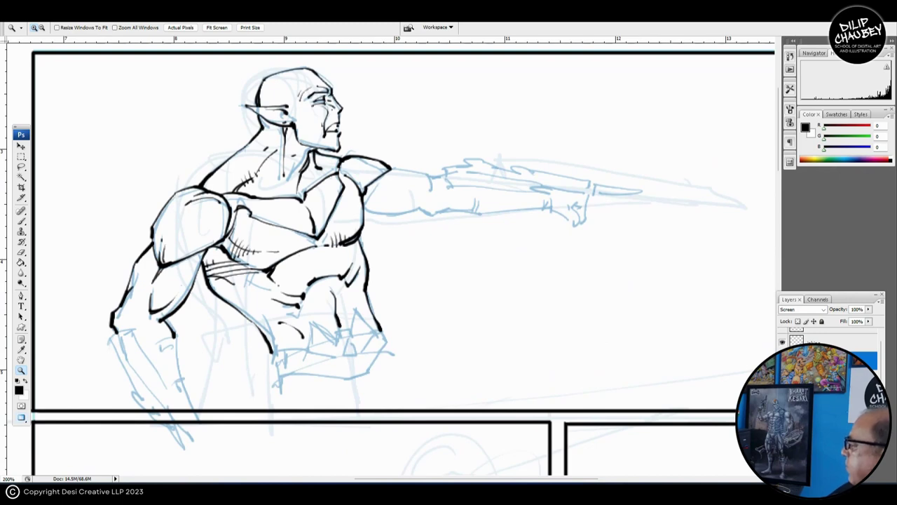
left_click(831, 378)
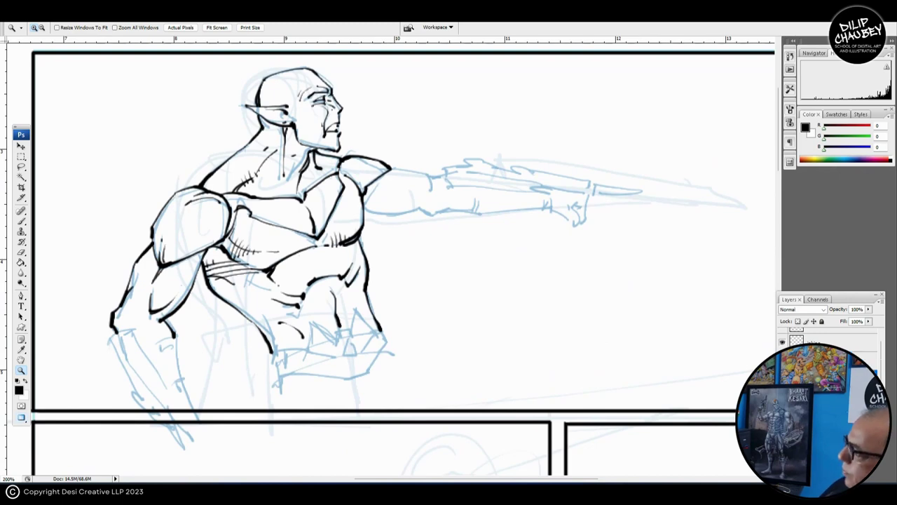
left_click(19, 390)
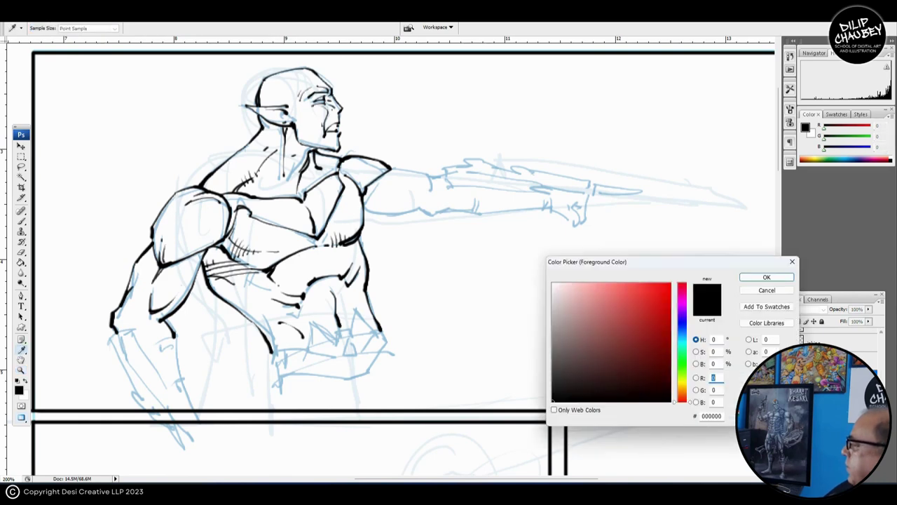
left_click(682, 332)
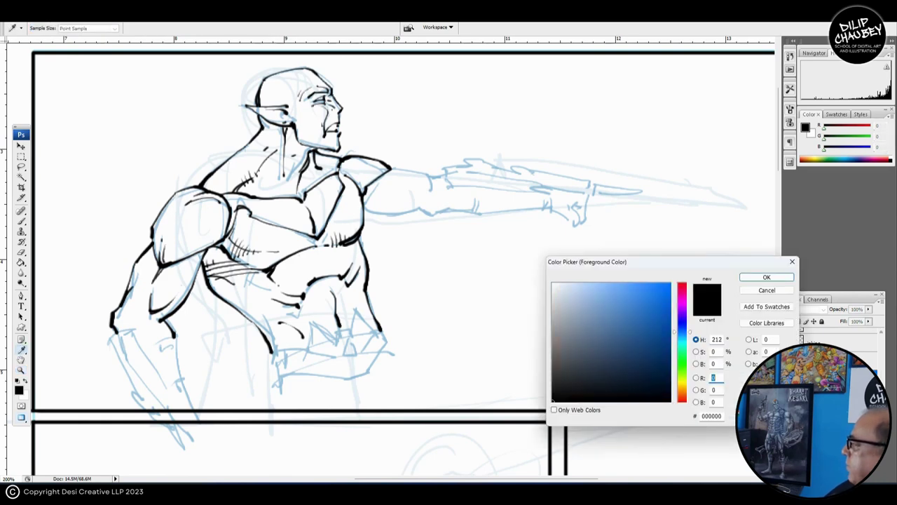
left_click(603, 333)
left_click(767, 277)
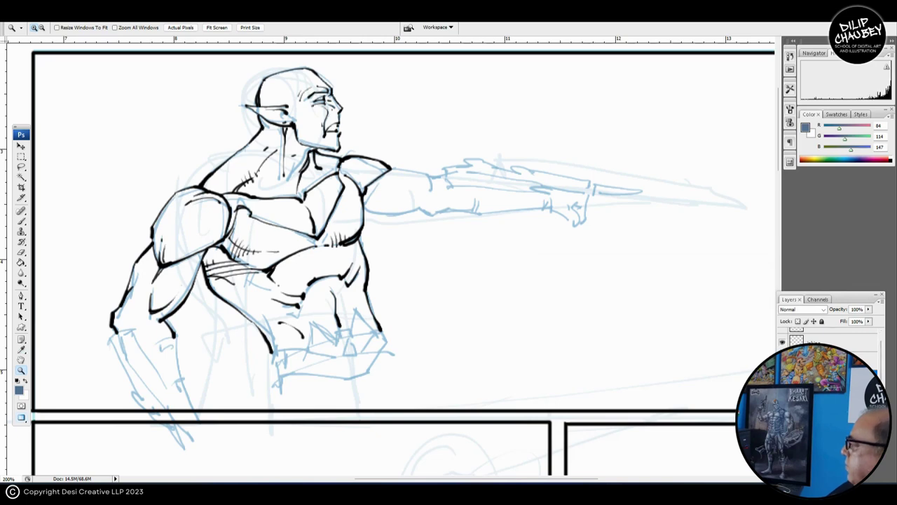
key("shift+alt+BackSpace")
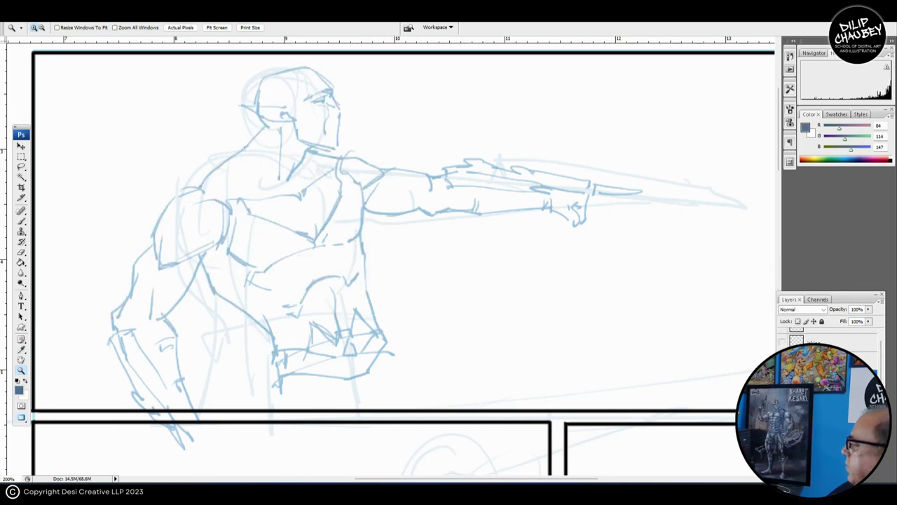
left_click(783, 342)
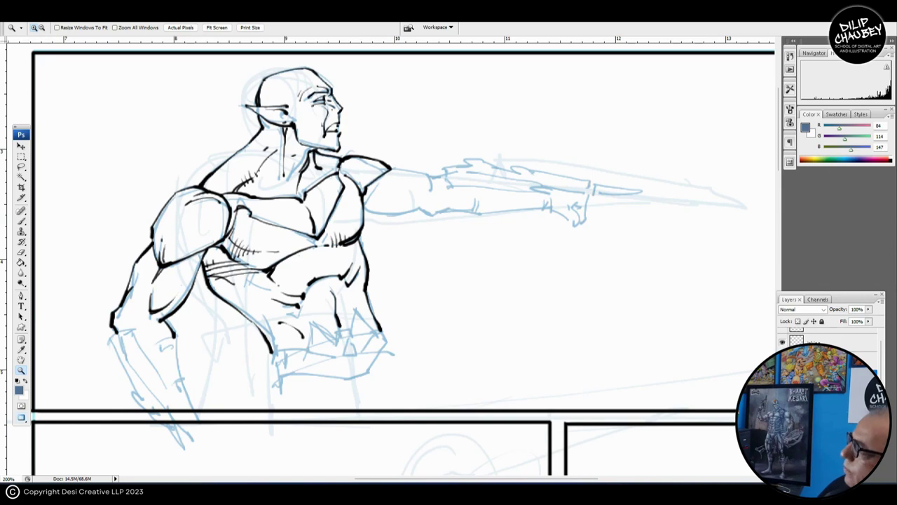
Try a brush stroke of shading on the top panel figure's forehead, undo it, and lower the layer's opacity to 59%.
key("b")
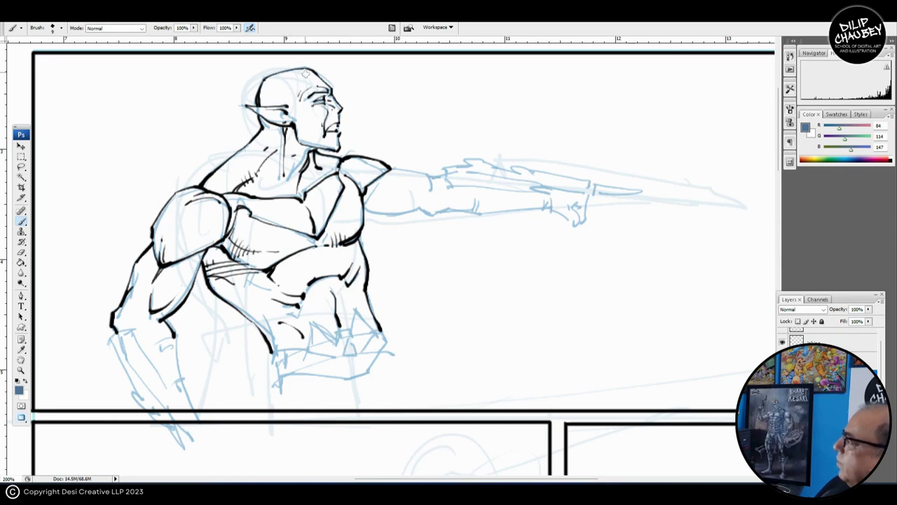
left_click_drag(306, 71, 329, 90)
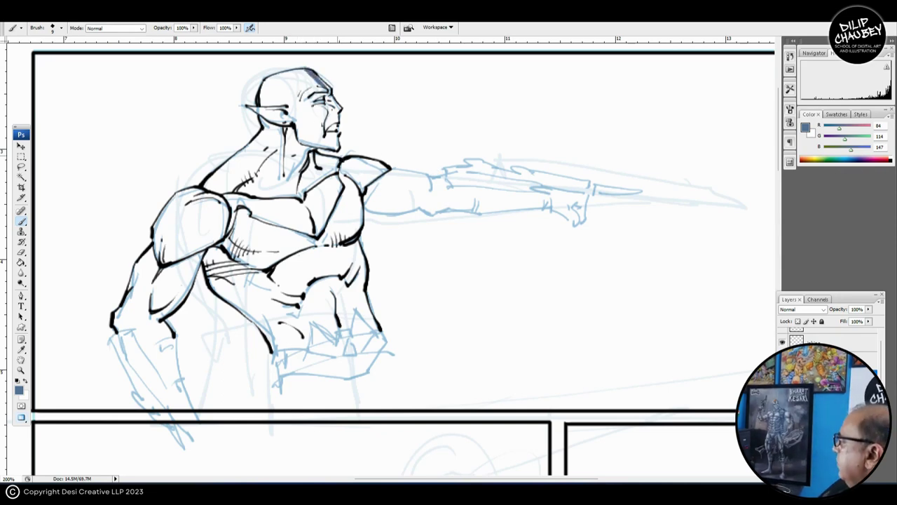
key("ctrl+z")
left_click_drag(868, 309, 849, 319)
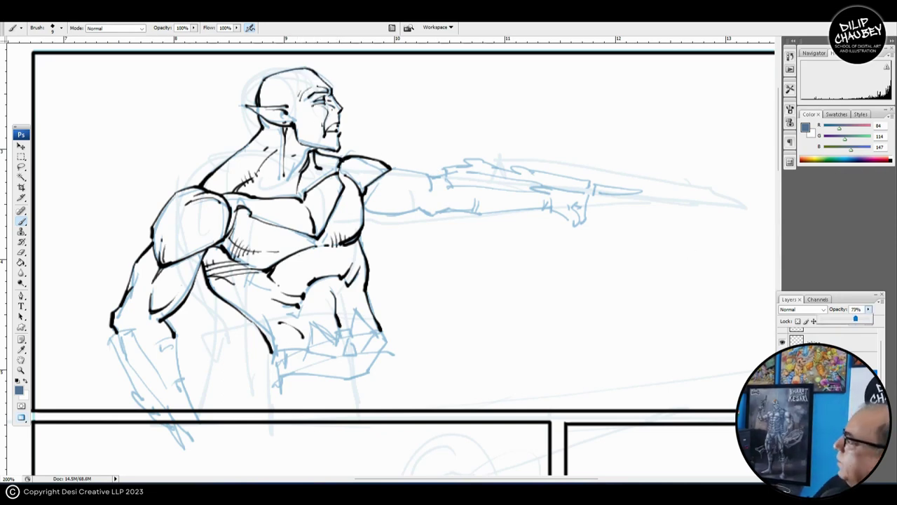
Shade the top panel figure's eye socket, ear, cheek and jaw, and fill the neck shadow down to the collarbones.
left_click_drag(301, 105, 324, 101)
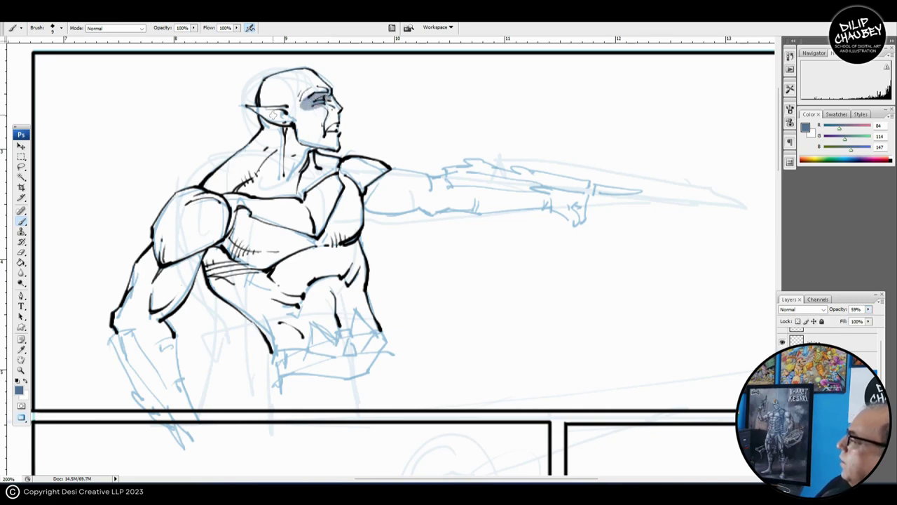
left_click_drag(266, 110, 340, 148)
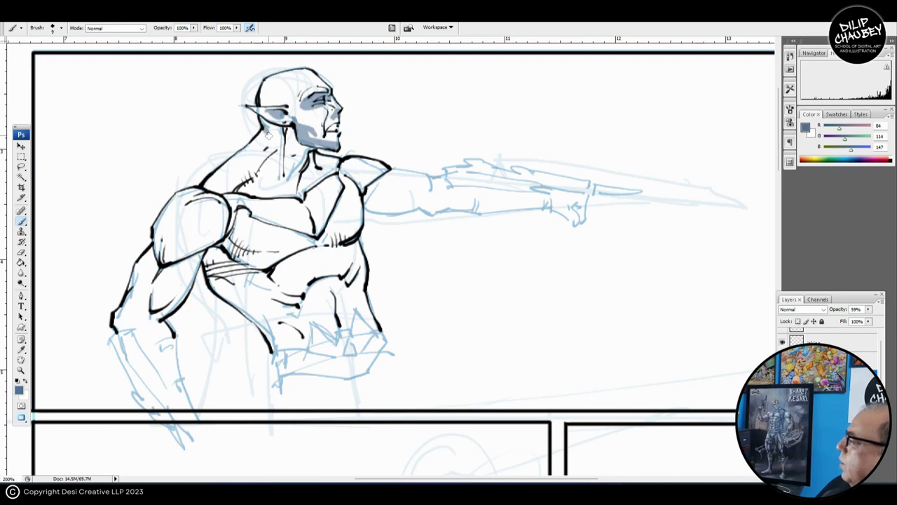
left_click_drag(269, 132, 306, 173)
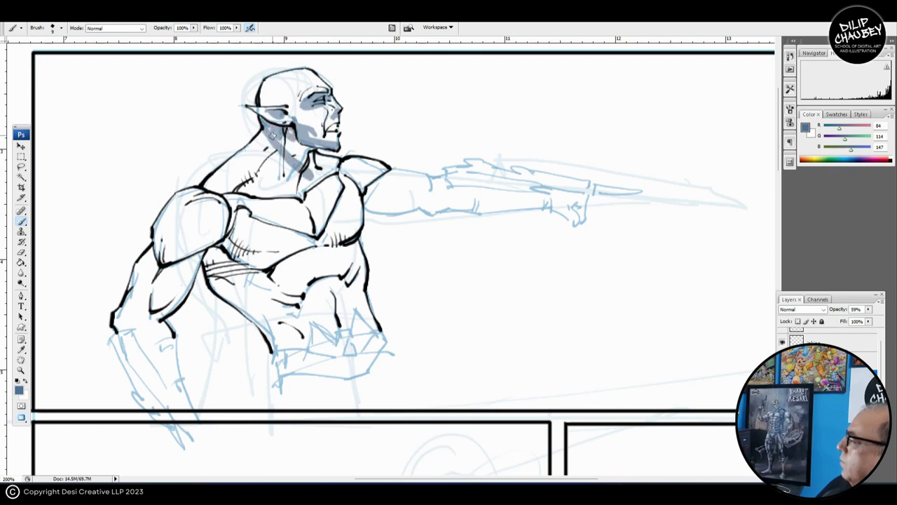
left_click_drag(287, 140, 306, 170)
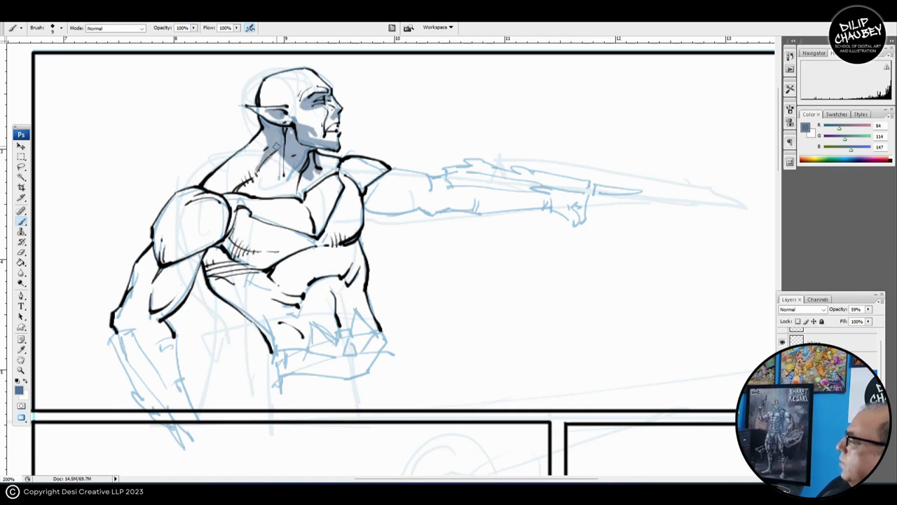
left_click_drag(275, 159, 293, 171)
left_click_drag(293, 170, 289, 182)
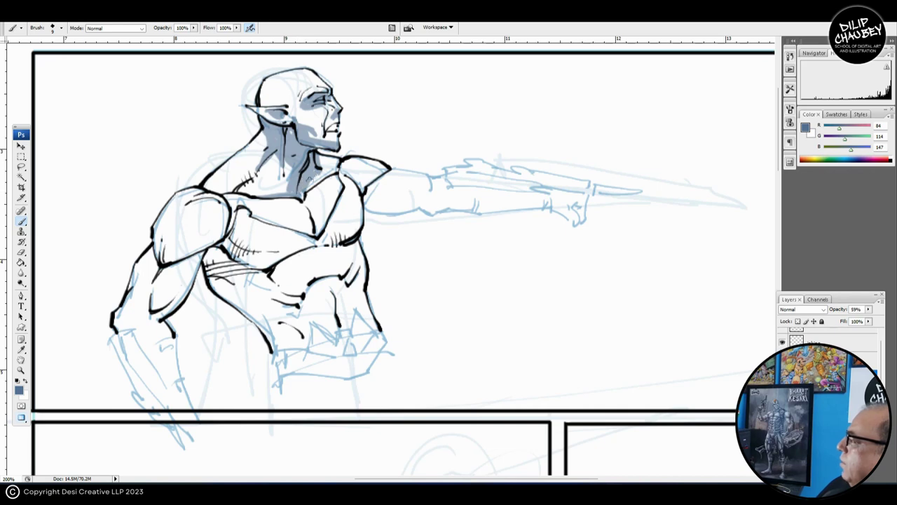
left_click_drag(289, 182, 323, 167)
Shade the top panel figure's upper chest below the collarbone and the outer side of the chest muscle nearest the outstretched arm.
left_click_drag(323, 171, 321, 188)
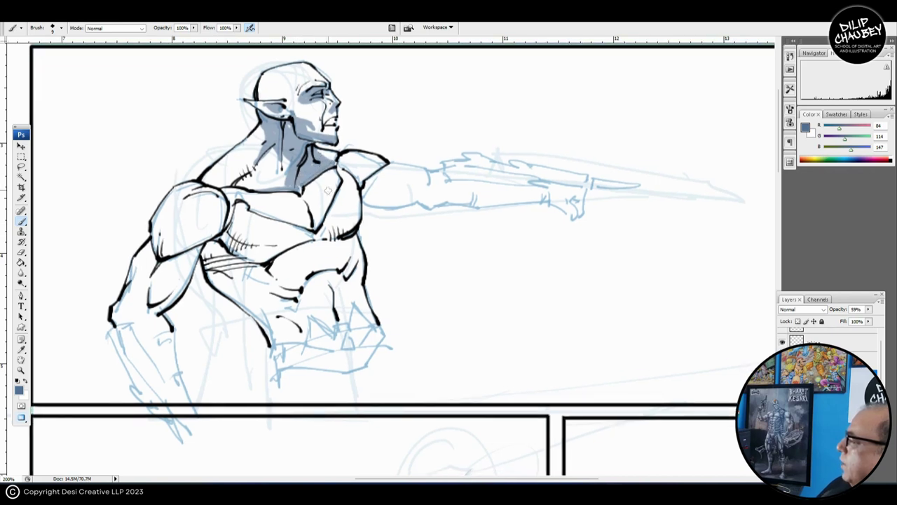
left_click_drag(317, 182, 328, 175)
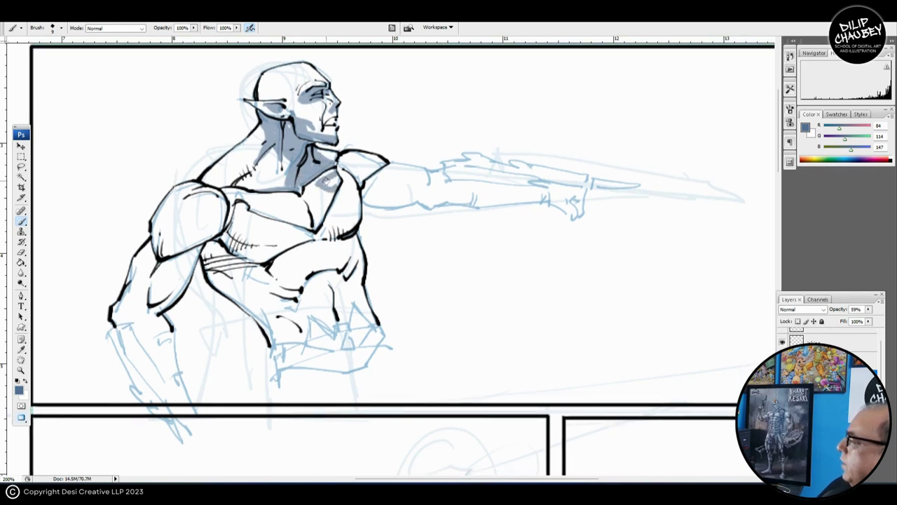
left_click_drag(325, 182, 338, 184)
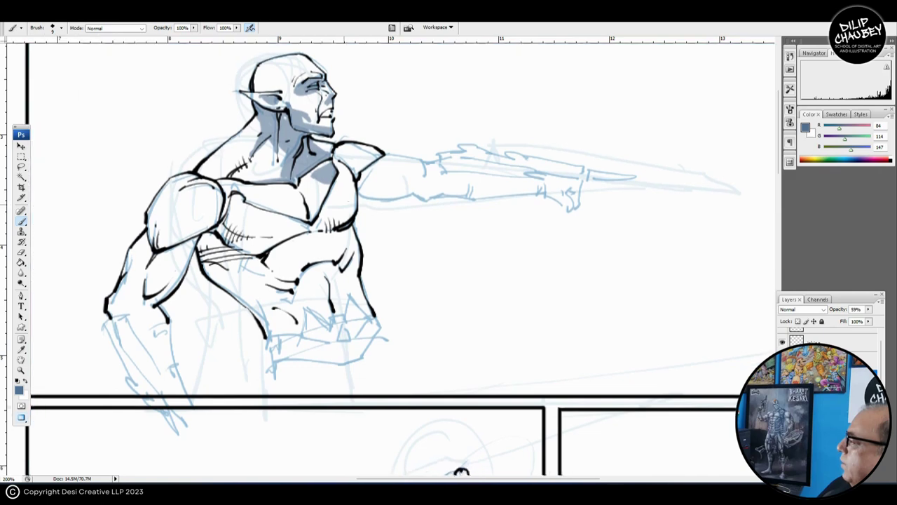
left_click_drag(336, 166, 346, 167)
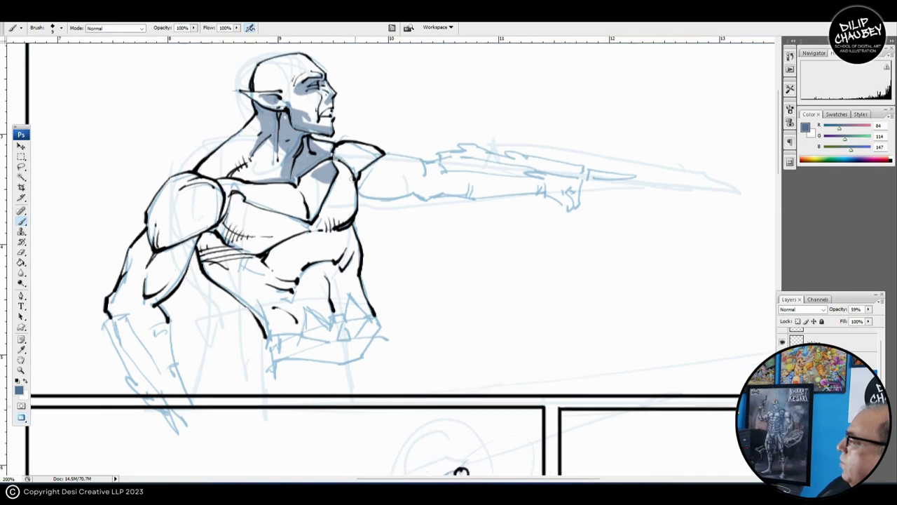
mouse_move(346, 169)
left_mouse_down()
mouse_move(351, 217)
mouse_move(393, 181)
left_mouse_up()
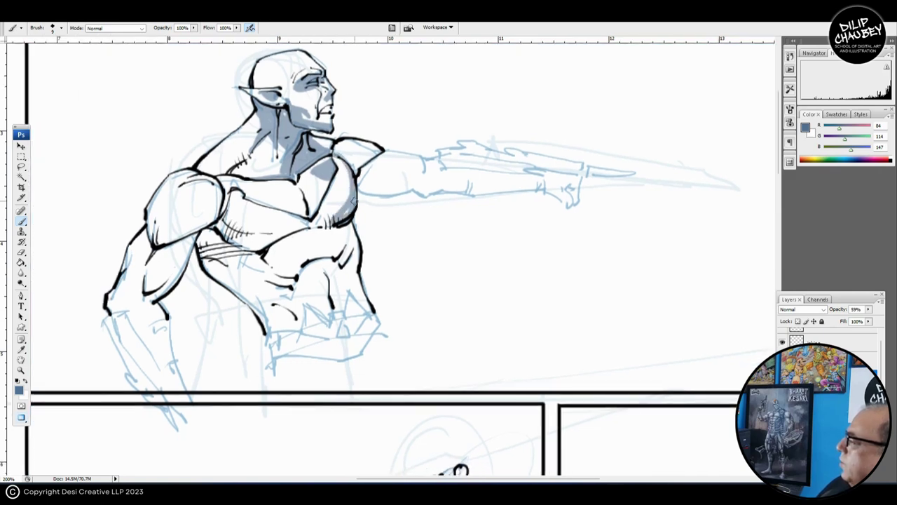
Shade the underside of the top panel figure's chest muscles, from the near armpit across to the far side.
mouse_move(260, 216)
left_mouse_down()
mouse_move(266, 192)
mouse_move(258, 209)
mouse_move(276, 205)
left_mouse_up()
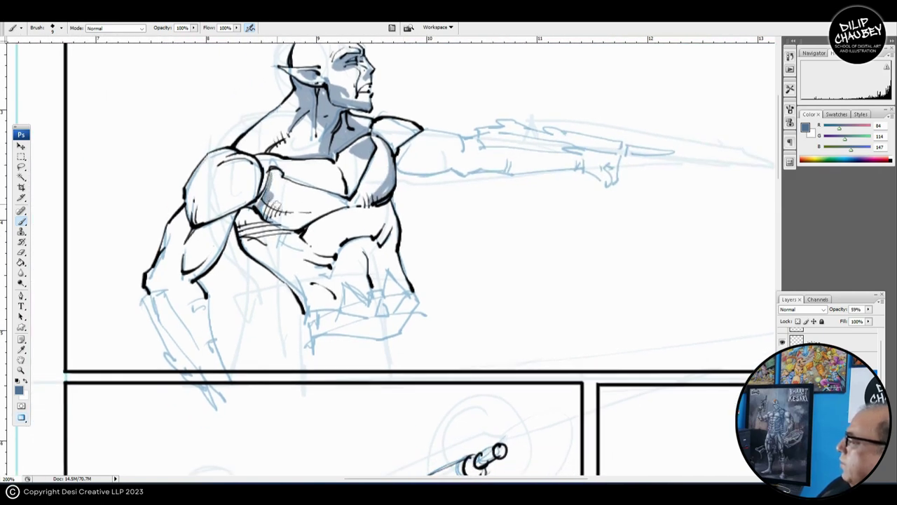
mouse_move(261, 202)
left_mouse_down()
mouse_move(299, 224)
mouse_move(360, 204)
mouse_move(351, 209)
left_mouse_up()
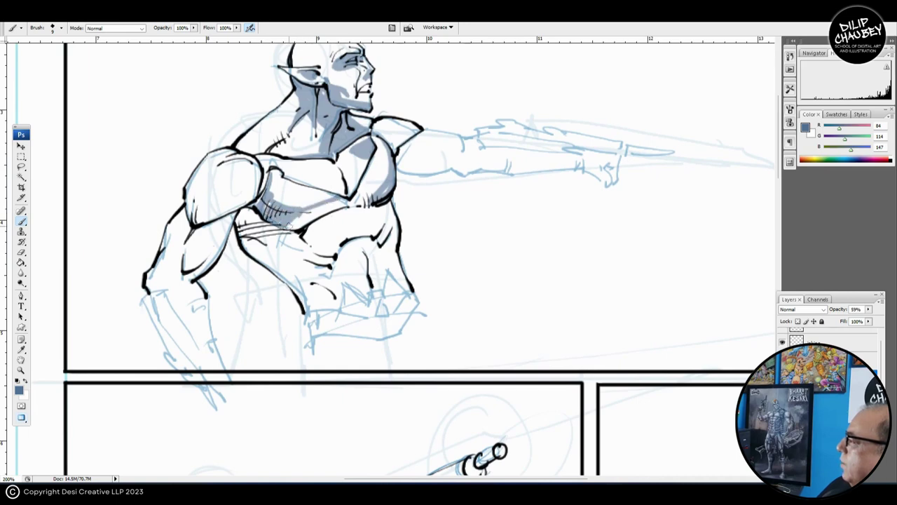
left_click_drag(352, 210, 364, 214)
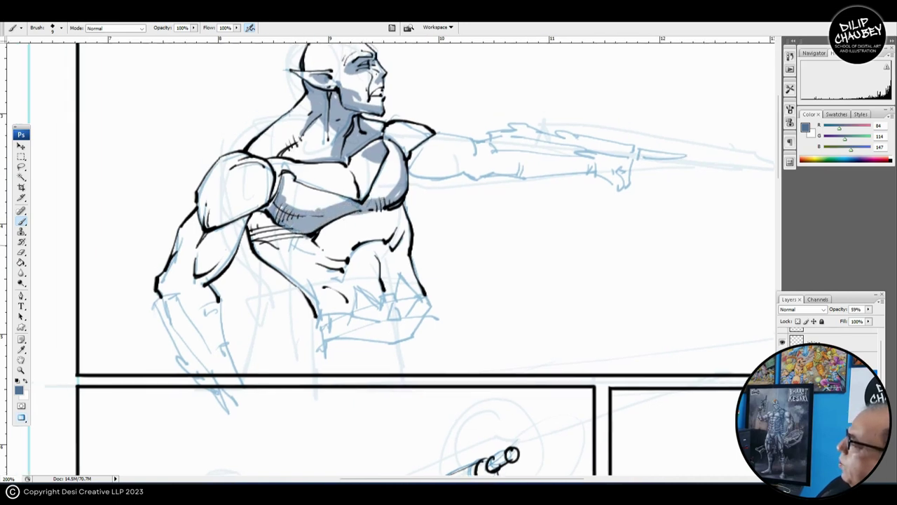
Shade the back edge and underside of the top panel figure's near shoulder and upper arm down to the elbow.
mouse_move(240, 183)
left_mouse_down()
mouse_move(245, 192)
mouse_move(219, 226)
mouse_move(273, 193)
mouse_move(219, 227)
mouse_move(254, 215)
left_mouse_up()
mouse_move(203, 238)
left_mouse_down()
mouse_move(226, 233)
mouse_move(219, 257)
mouse_move(254, 232)
mouse_move(231, 270)
mouse_move(253, 228)
mouse_move(257, 248)
mouse_move(264, 243)
mouse_move(228, 281)
left_mouse_up()
mouse_move(211, 288)
left_mouse_down()
mouse_move(236, 272)
mouse_move(226, 272)
mouse_move(239, 277)
mouse_move(237, 258)
mouse_move(245, 274)
mouse_move(256, 269)
mouse_move(253, 282)
mouse_move(260, 266)
left_mouse_up()
Shade the top panel figure's ribs, flank and abdominal muscles down to the waist.
mouse_move(350, 220)
left_mouse_down()
mouse_move(328, 232)
mouse_move(322, 219)
mouse_move(306, 240)
mouse_move(287, 229)
mouse_move(281, 207)
mouse_move(282, 226)
mouse_move(298, 241)
mouse_move(293, 235)
mouse_move(335, 219)
mouse_move(329, 233)
mouse_move(308, 238)
mouse_move(330, 246)
mouse_move(334, 259)
mouse_move(302, 253)
mouse_move(324, 259)
mouse_move(329, 293)
mouse_move(311, 263)
mouse_move(346, 278)
mouse_move(355, 266)
mouse_move(372, 269)
left_mouse_up()
left_click_drag(342, 230, 365, 224)
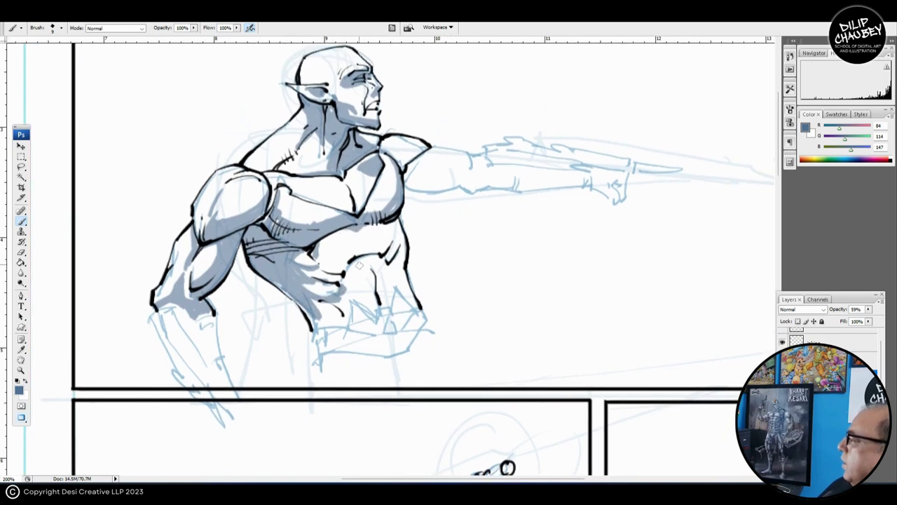
left_click_drag(351, 266, 390, 262)
left_click_drag(382, 268, 384, 287)
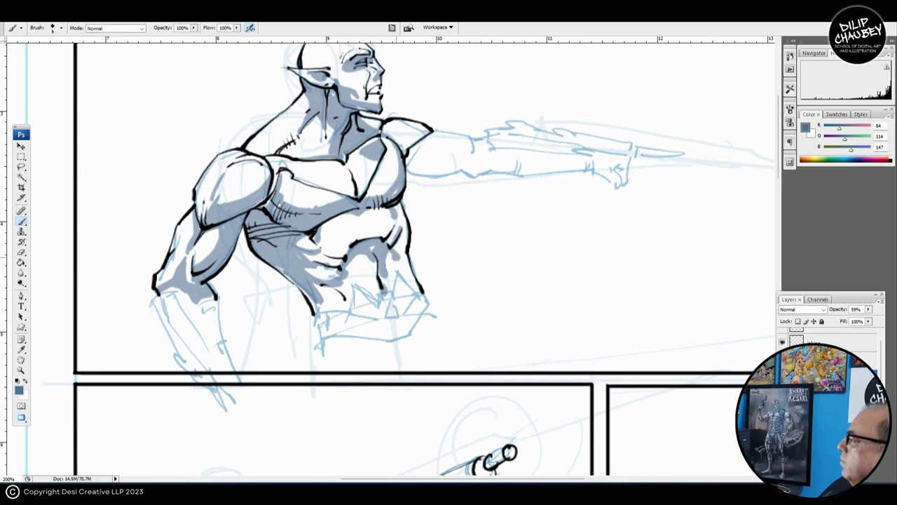
Review the shaded top panel figure against the other panels and the character references across the whole page.
scroll(321, 133, "up", 4)
scroll(321, 134, "up", 1)
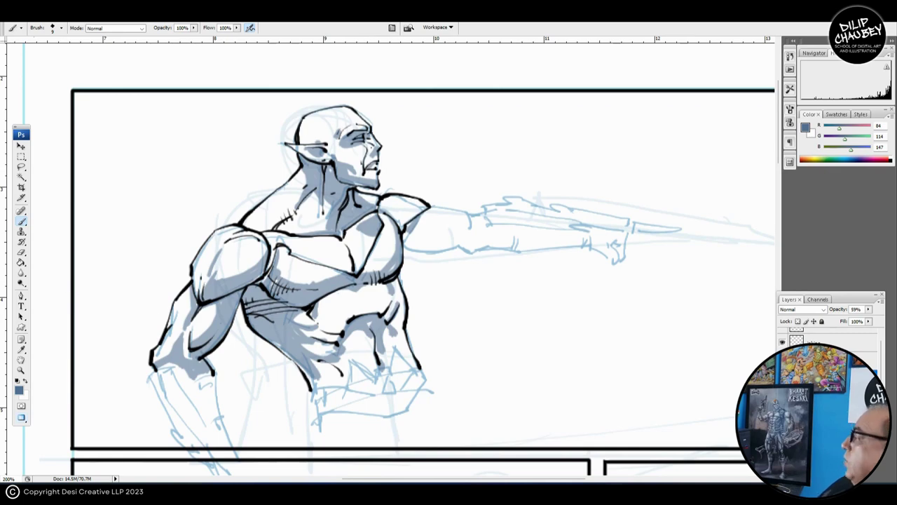
key("z")
left_click(536, 309, "alt")
left_click(536, 309, "alt")
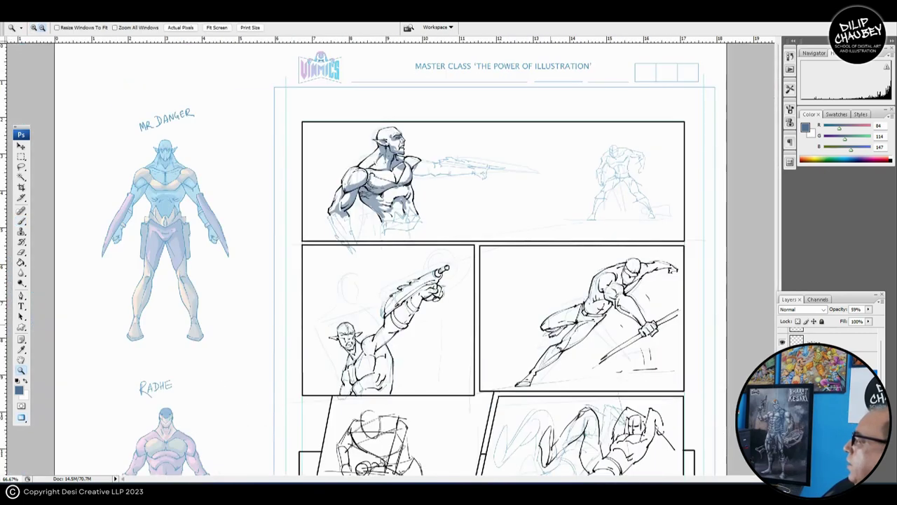
key("ctrl+minus")
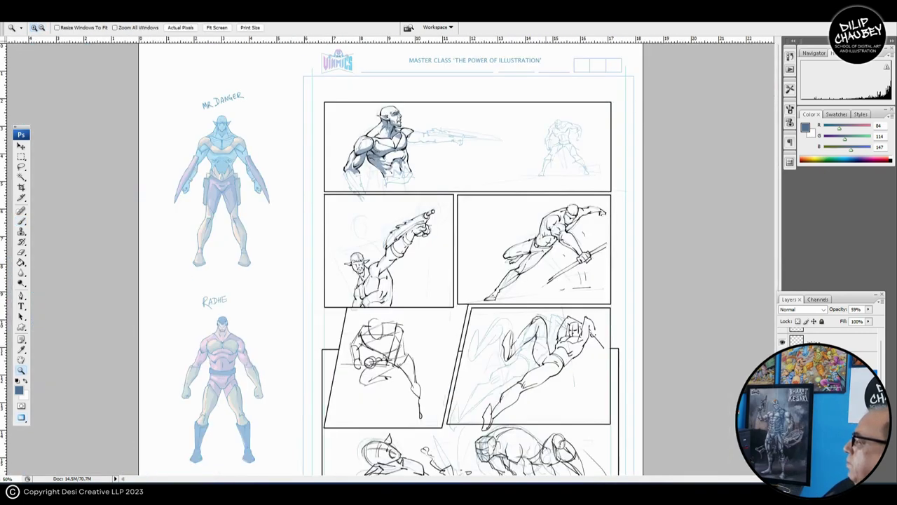
scroll(463, 252, "down", 2)
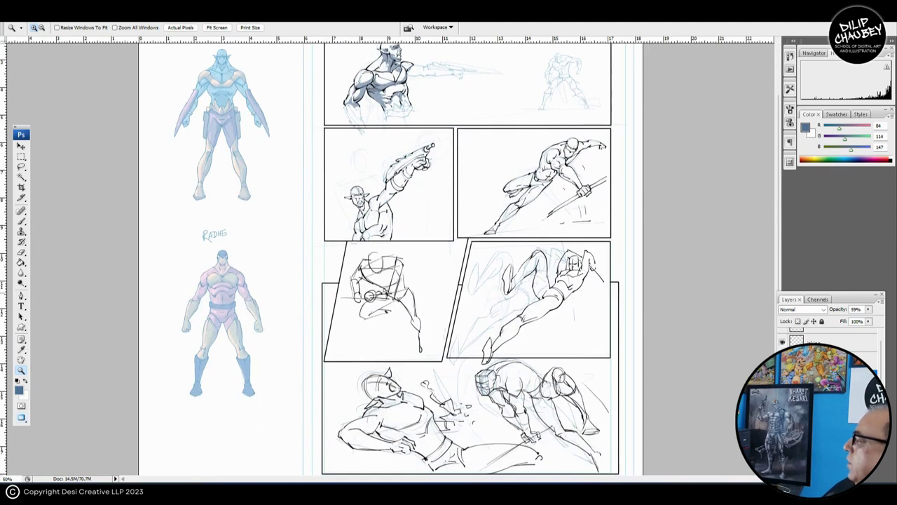
scroll(463, 253, "down", 1)
scroll(463, 253, "up", 2)
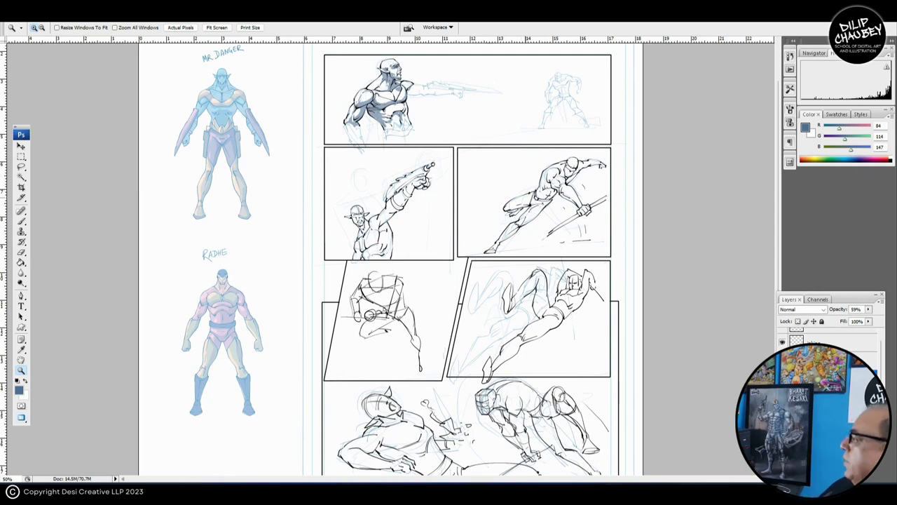
scroll(462, 253, "up", 1)
scroll(463, 253, "down", 3)
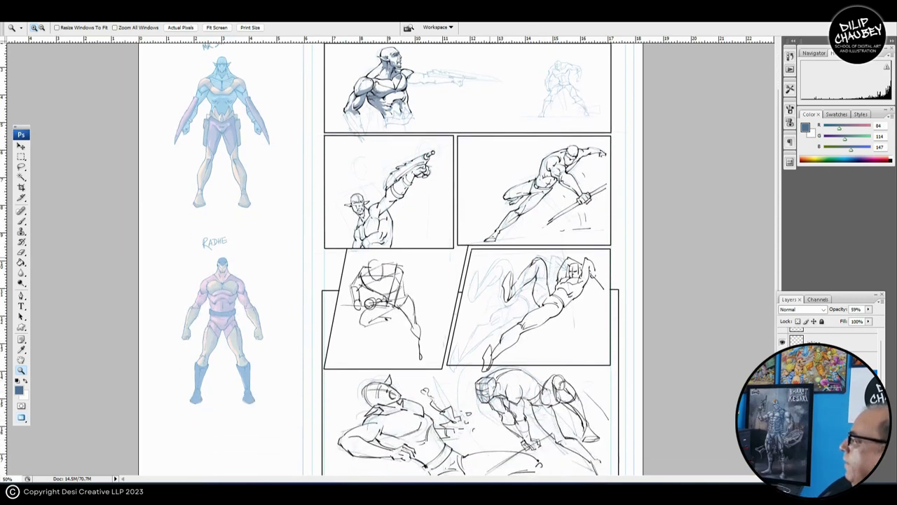
scroll(463, 252, "up", 1)
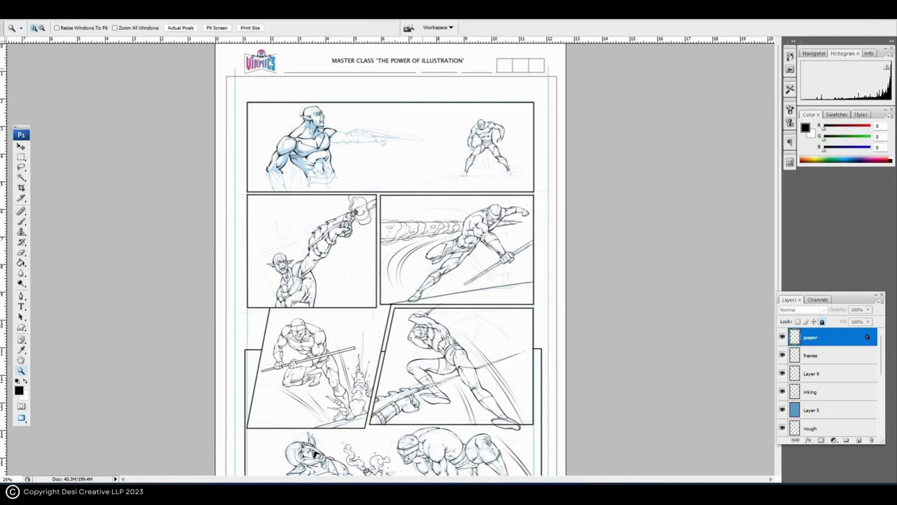
Examine the more fully inked version of the comic page panel by panel, down to the bottom panel and back up.
key("ctrl+plus")
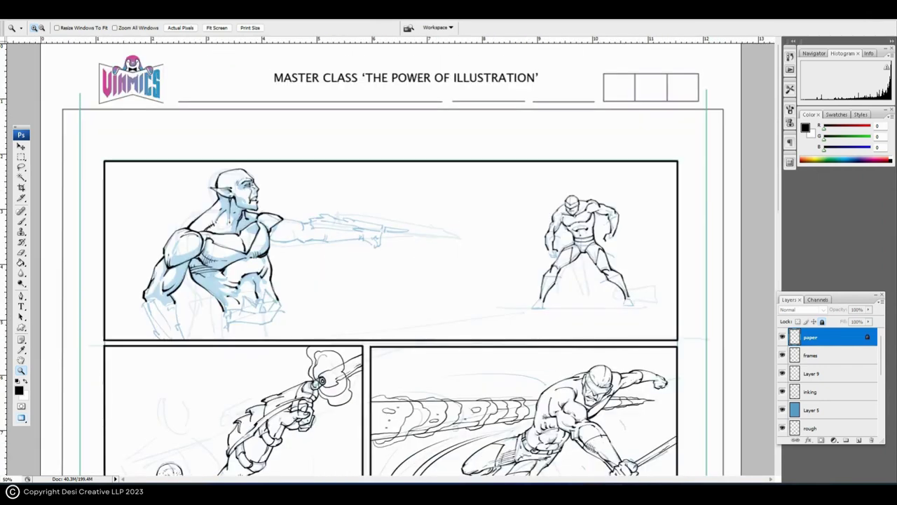
scroll(382, 260, "down", 3)
scroll(382, 260, "down", 2)
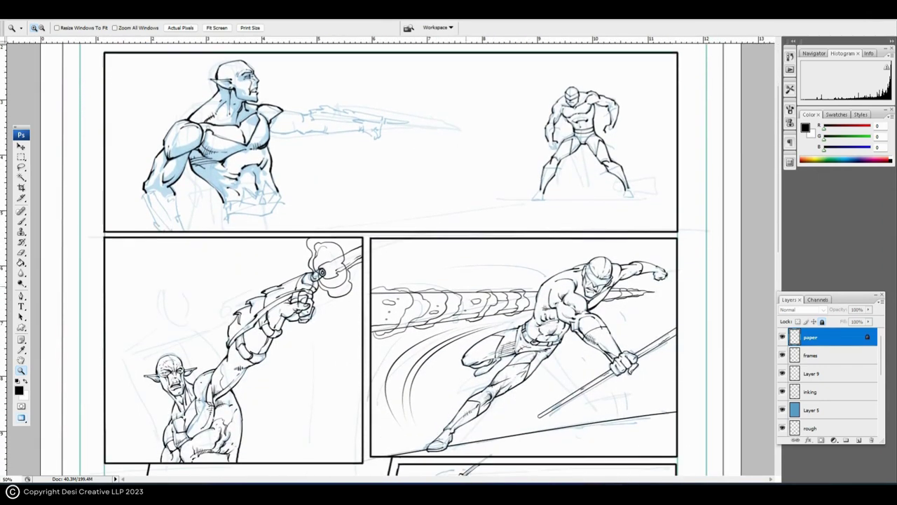
scroll(382, 259, "down", 2)
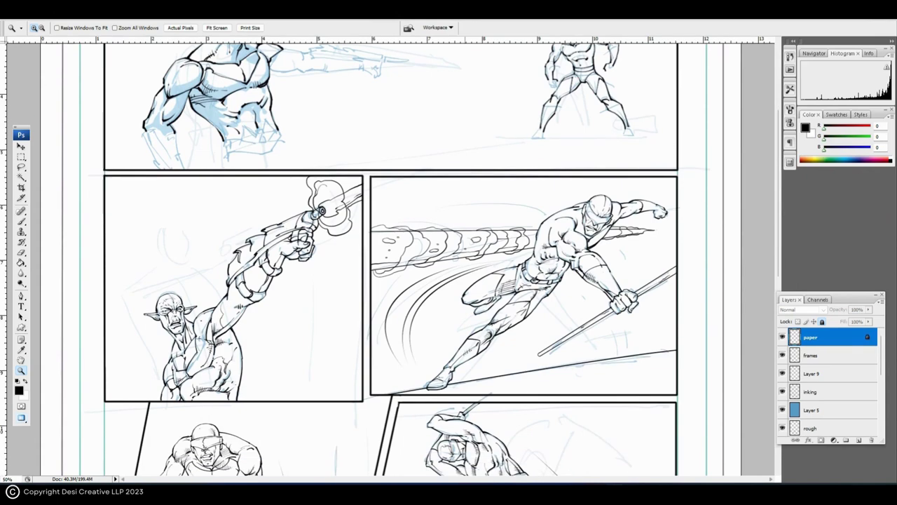
scroll(382, 260, "down", 3)
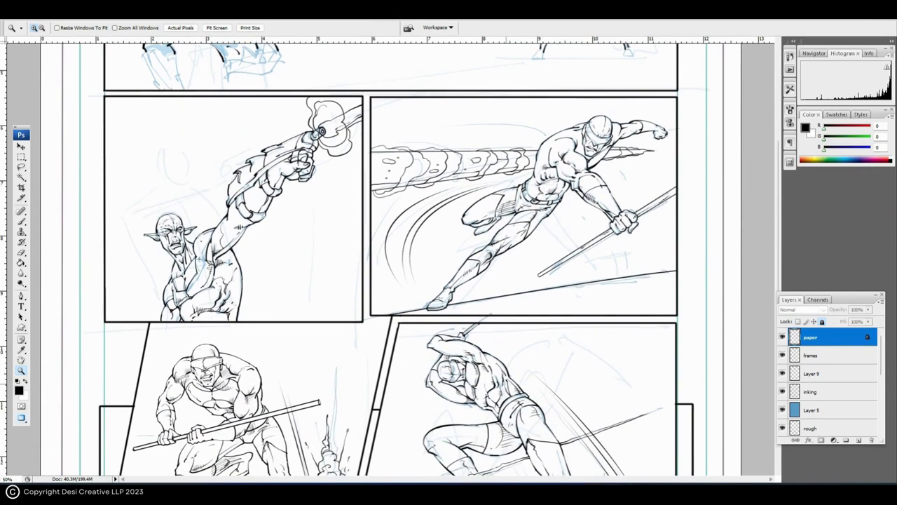
scroll(382, 259, "down", 3)
scroll(382, 259, "down", 3)
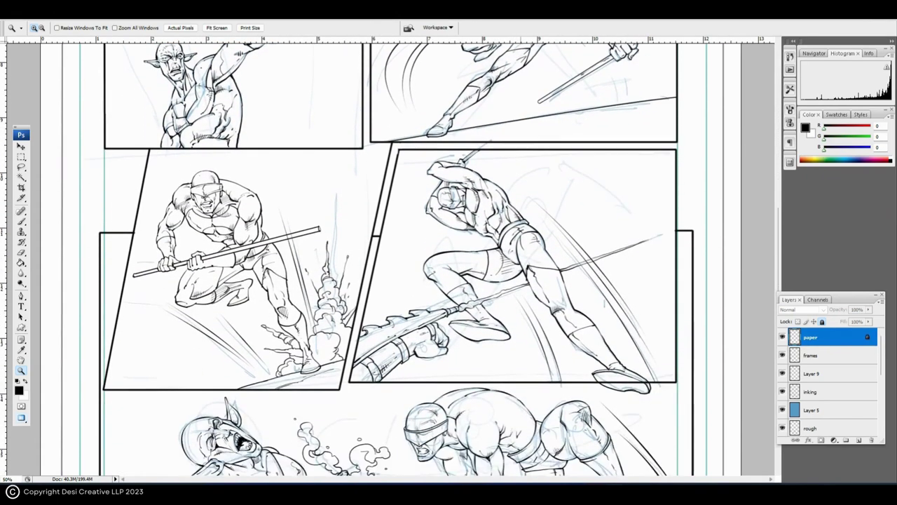
scroll(382, 259, "down", 5)
scroll(382, 259, "down", 3)
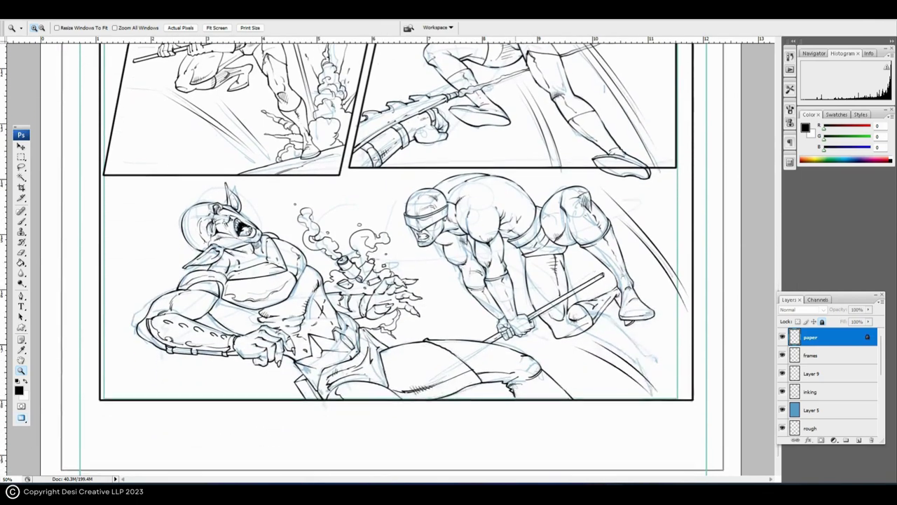
key("ctrl+plus")
scroll(391, 260, "up", 2)
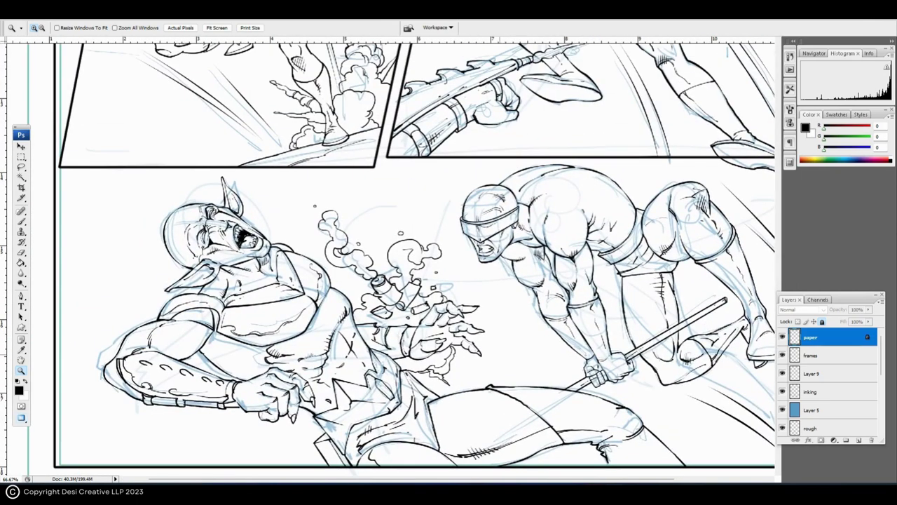
scroll(391, 260, "up", 1)
scroll(409, 257, "up", 10)
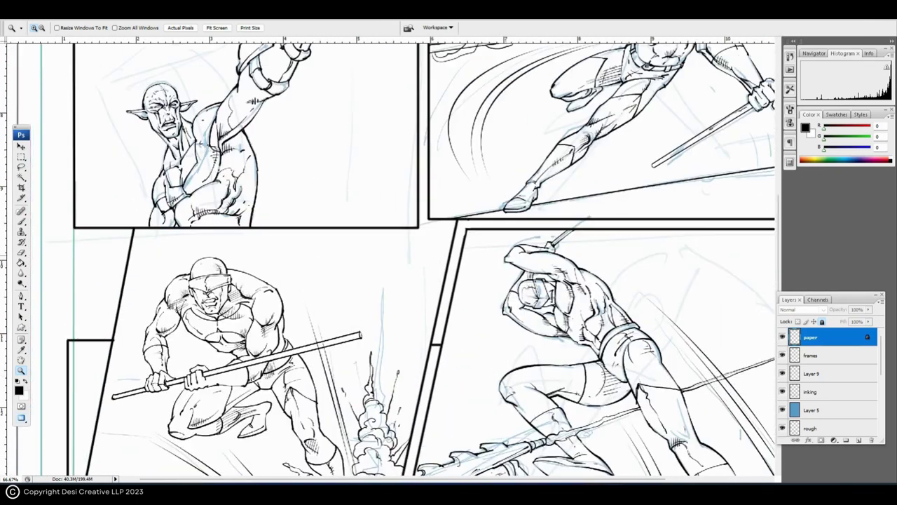
scroll(409, 256, "up", 5)
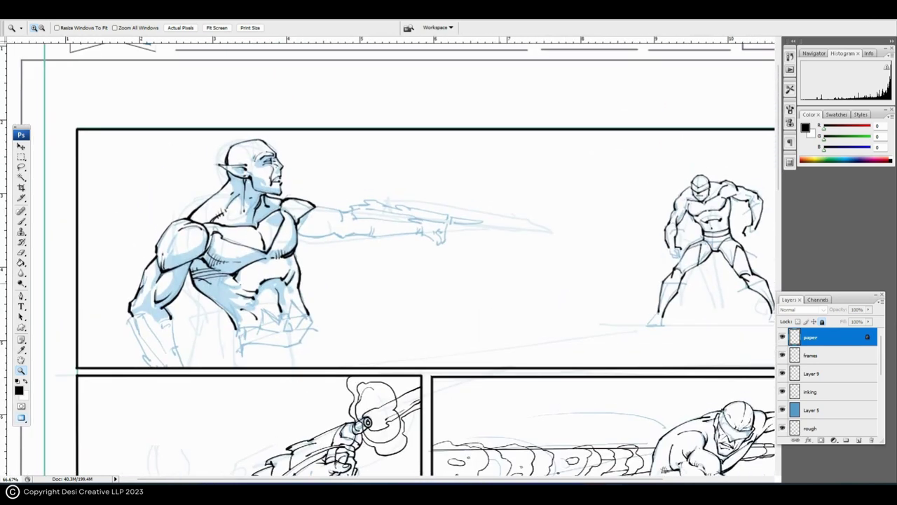
key("ctrl+minus")
key("ctrl+minus")
key("ctrl+minus")
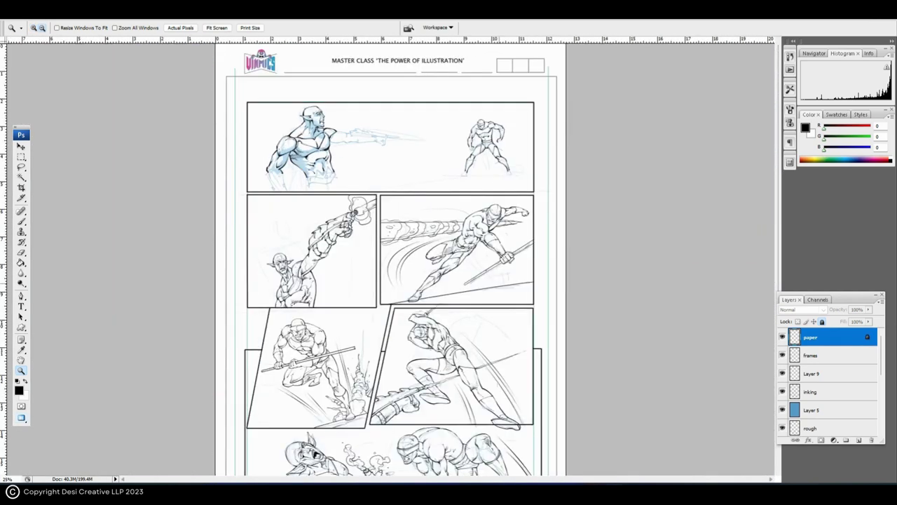
key("ctrl+minus")
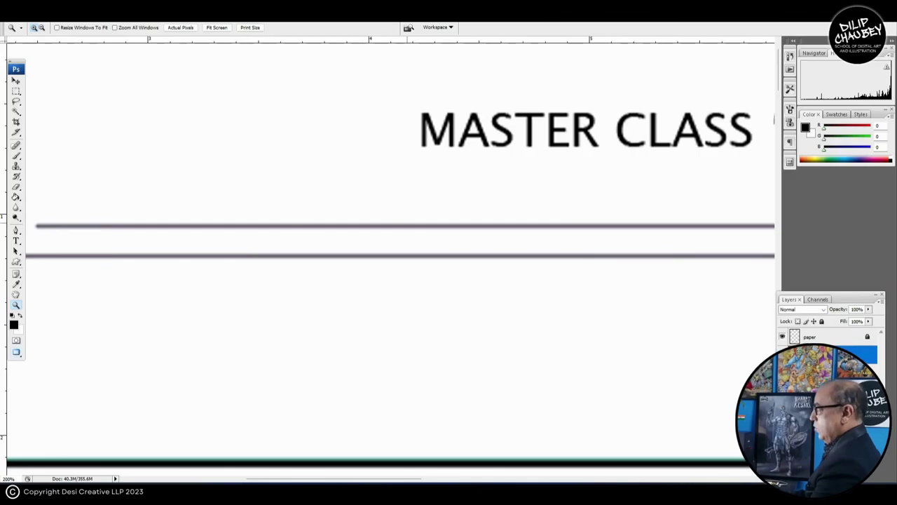
Hand-letter "MR. DANGER" in black brush strokes on the blank title line below the page's Master Class heading.
scroll(393, 245, "right", 1)
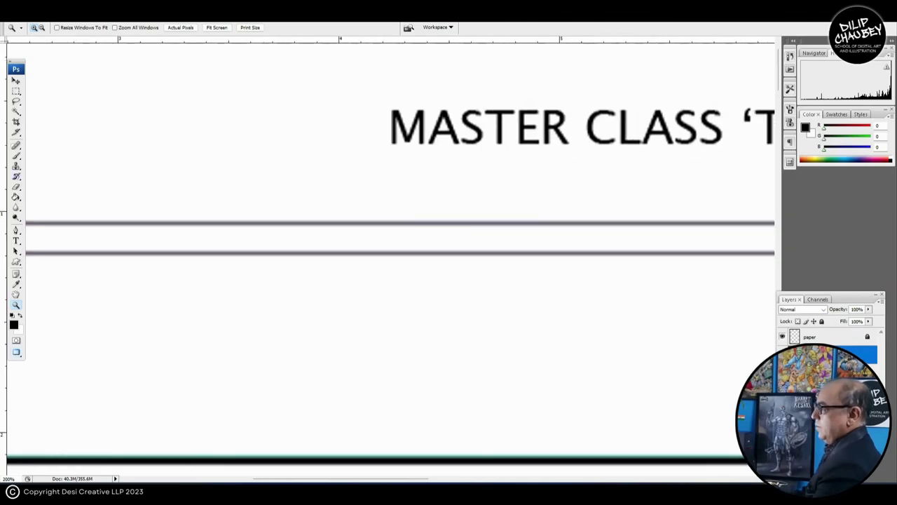
key("b")
scroll(284, 200, "up", 1)
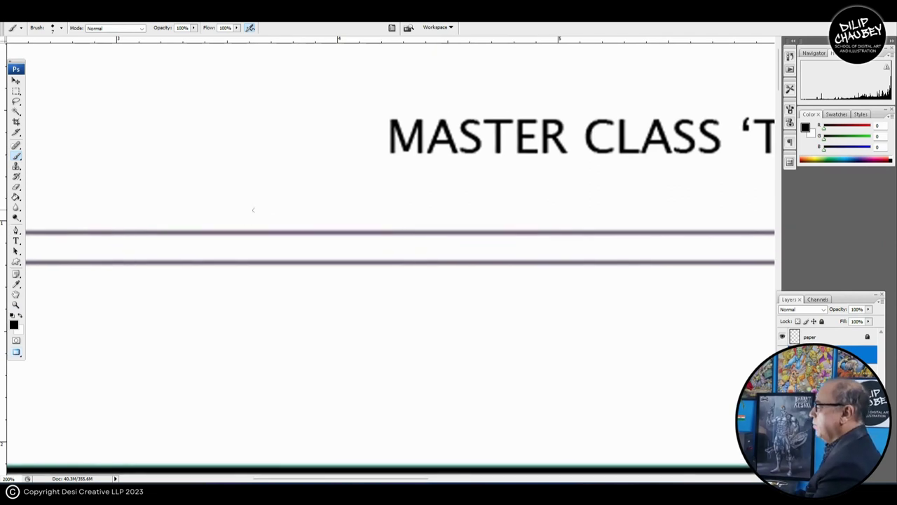
mouse_move(237, 181)
left_mouse_down()
mouse_move(237, 226)
mouse_move(261, 226)
left_mouse_up()
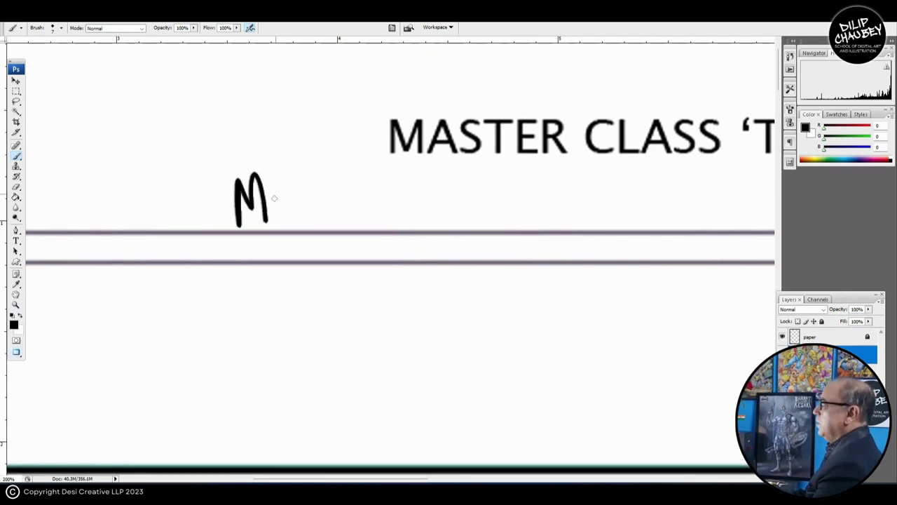
left_click_drag(279, 185, 304, 225)
left_click_drag(309, 208, 311, 213)
mouse_move(358, 176)
left_mouse_down()
mouse_move(338, 235)
mouse_move(403, 187)
mouse_move(412, 224)
left_mouse_up()
mouse_move(389, 204)
left_mouse_down()
mouse_move(403, 184)
mouse_move(418, 217)
left_mouse_up()
mouse_move(417, 185)
left_mouse_down()
mouse_move(423, 219)
mouse_move(474, 203)
mouse_move(478, 225)
left_mouse_up()
mouse_move(492, 184)
left_mouse_down()
mouse_move(507, 223)
mouse_move(514, 213)
left_mouse_up()
left_click_drag(489, 188, 516, 181)
mouse_move(493, 204)
left_mouse_down()
mouse_move(514, 199)
mouse_move(526, 223)
left_mouse_up()
mouse_move(520, 190)
left_mouse_down()
mouse_move(534, 216)
mouse_move(565, 220)
left_mouse_up()
Complete the handwritten page title with "VS RADHEY" in black brush strokes on the same title line.
mouse_move(620, 199)
left_mouse_down()
mouse_move(415, 192)
mouse_move(447, 184)
mouse_move(449, 223)
left_mouse_up()
mouse_move(558, 194)
left_mouse_down()
mouse_move(437, 212)
mouse_move(423, 238)
left_mouse_up()
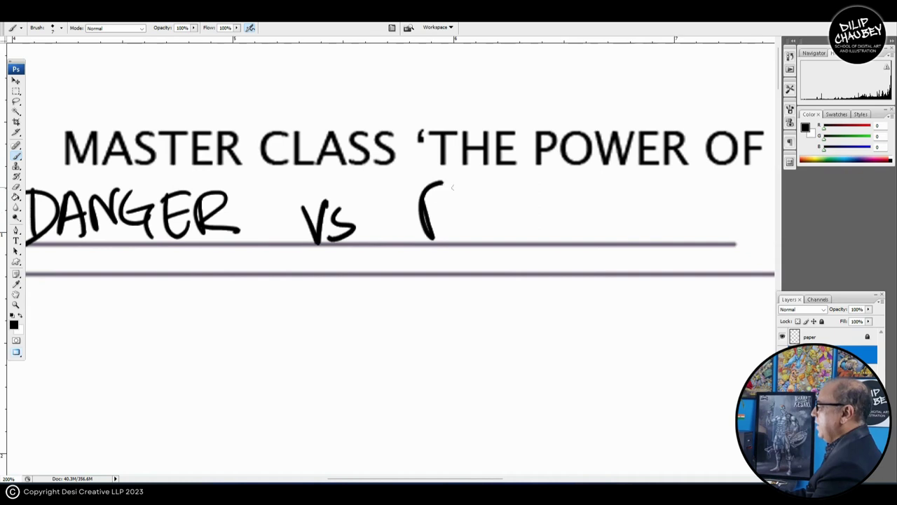
left_click_drag(425, 187, 476, 237)
left_click_drag(484, 195, 473, 237)
mouse_move(493, 185)
left_mouse_down()
mouse_move(512, 235)
mouse_move(515, 214)
left_mouse_up()
left_click_drag(534, 188, 530, 234)
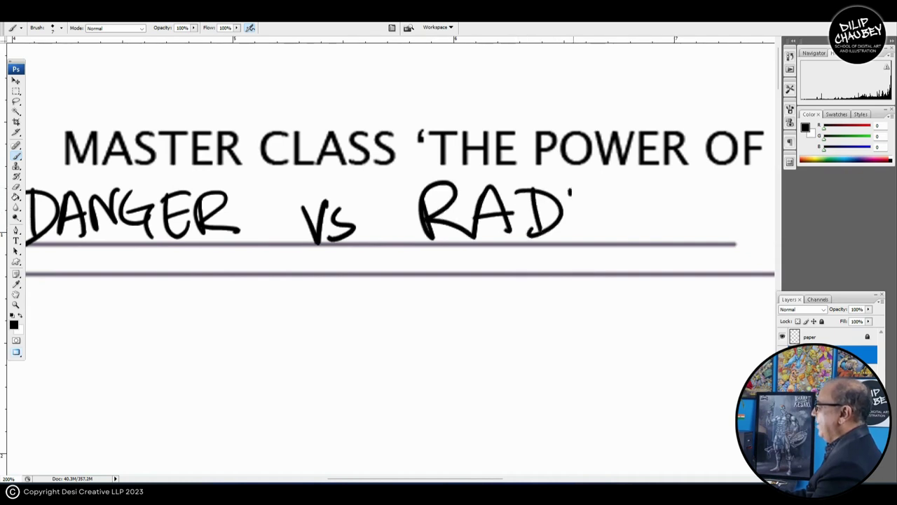
left_click_drag(570, 188, 568, 234)
left_click_drag(567, 210, 600, 209)
left_click_drag(600, 184, 603, 239)
mouse_move(658, 188)
left_mouse_down()
mouse_move(659, 223)
mouse_move(656, 201)
mouse_move(686, 205)
left_mouse_up()
left_click_drag(699, 184, 667, 253)
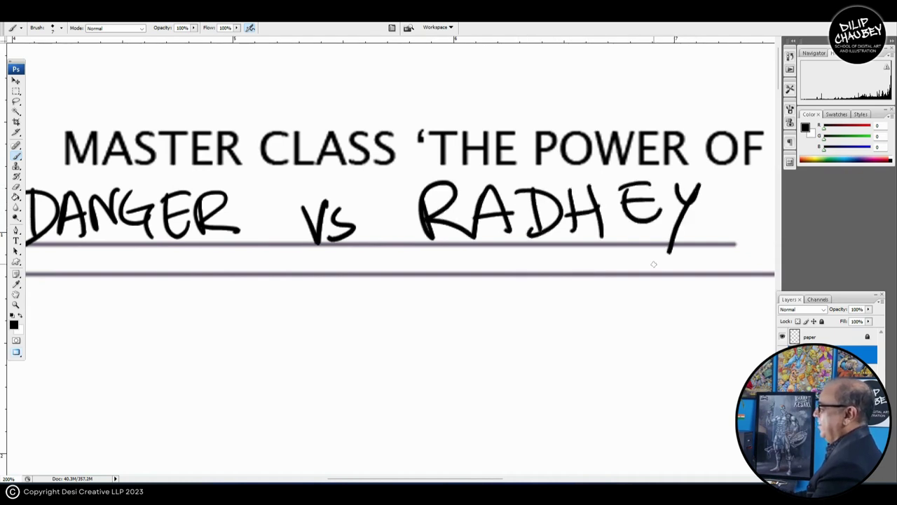
key("z")
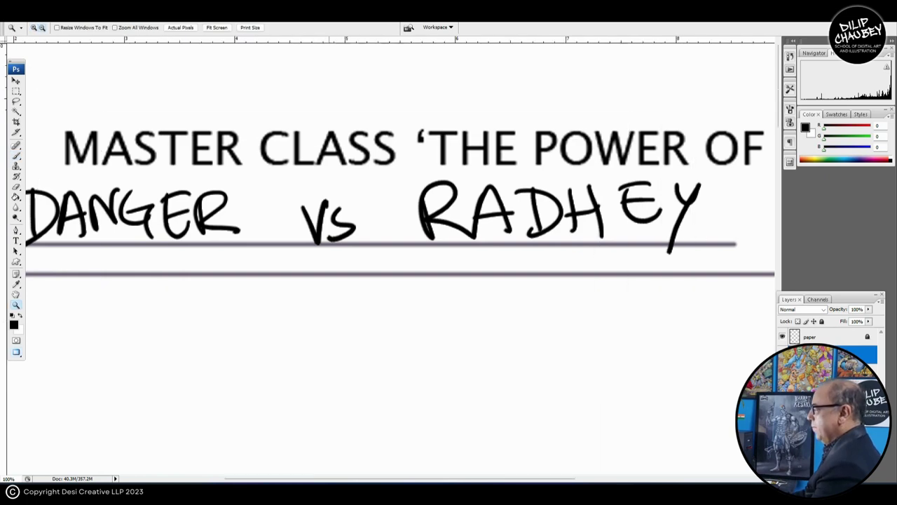
Examine the inked line art from the hand-lettered page title down through the top panel and the middle-row action panels.
left_click(552, 360, "alt")
left_click(552, 360, "alt")
key("ctrl+minus")
scroll(391, 281, "down", 1)
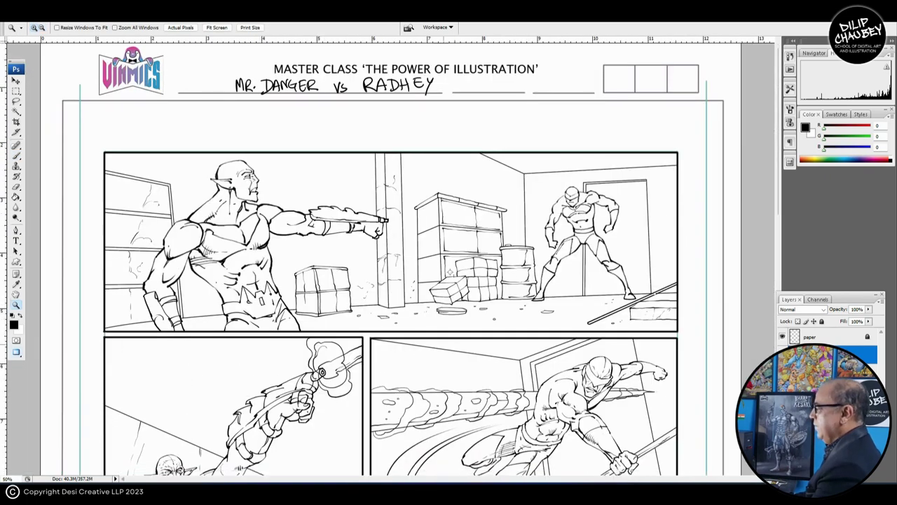
scroll(392, 280, "down", 1)
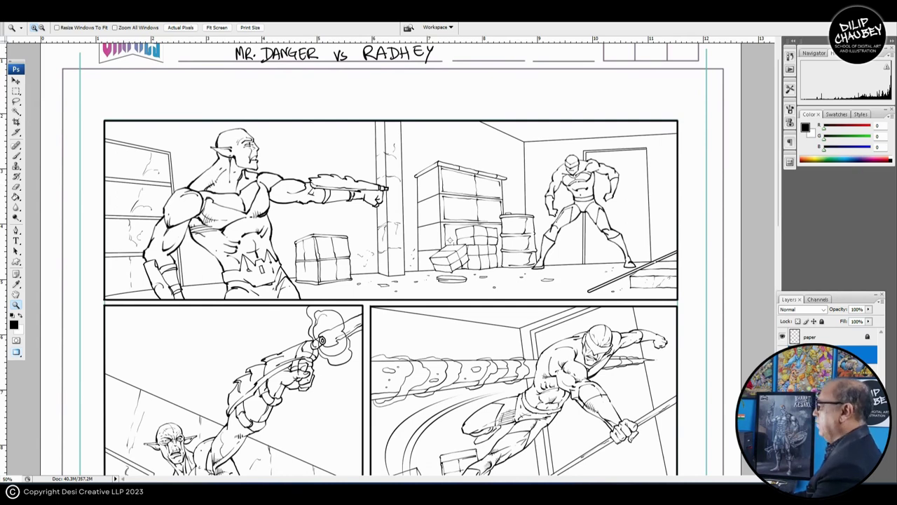
scroll(392, 280, "down", 1)
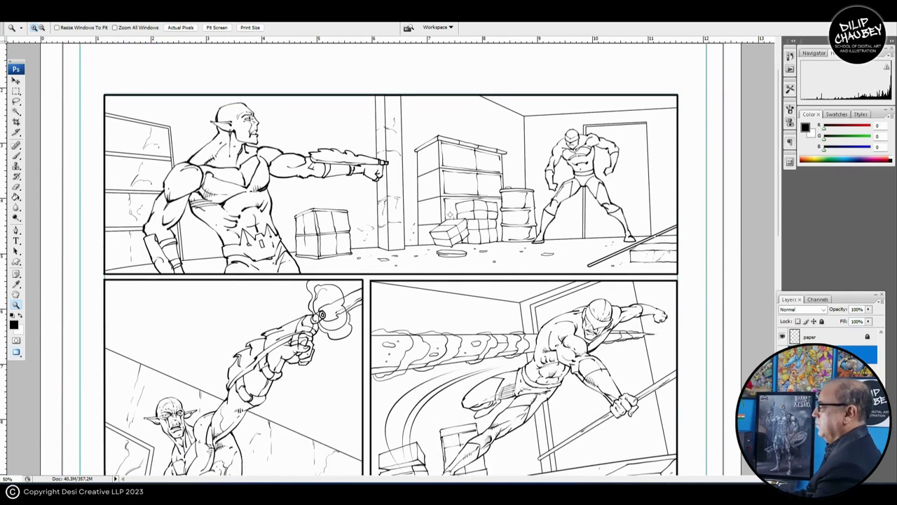
scroll(391, 281, "down", 1)
scroll(391, 280, "down", 4)
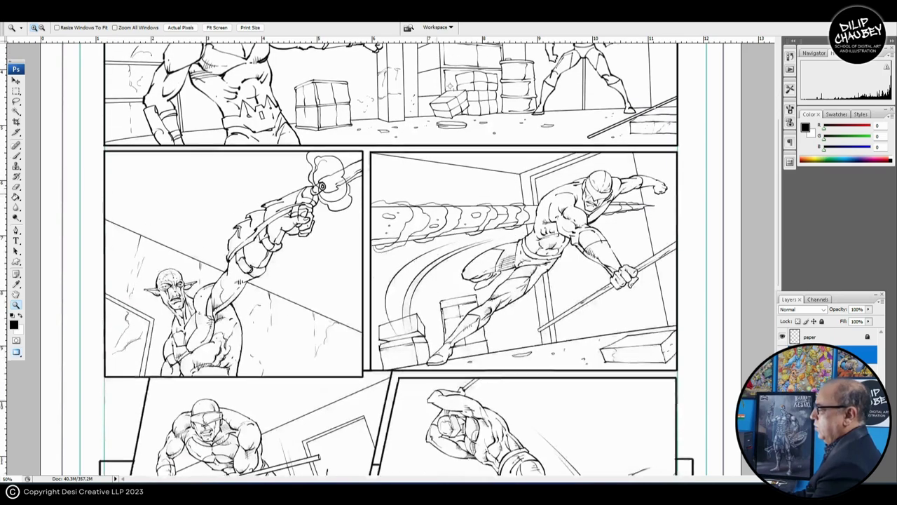
scroll(391, 280, "down", 1)
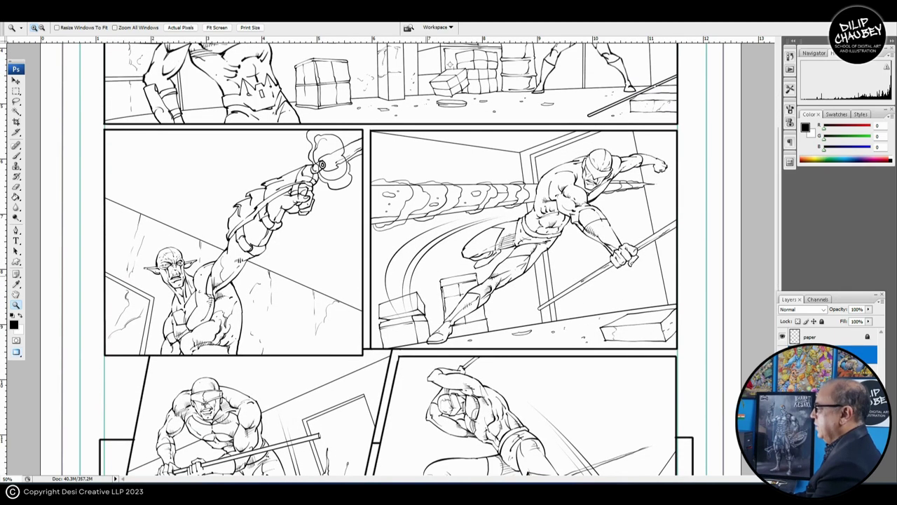
scroll(391, 280, "up", 4)
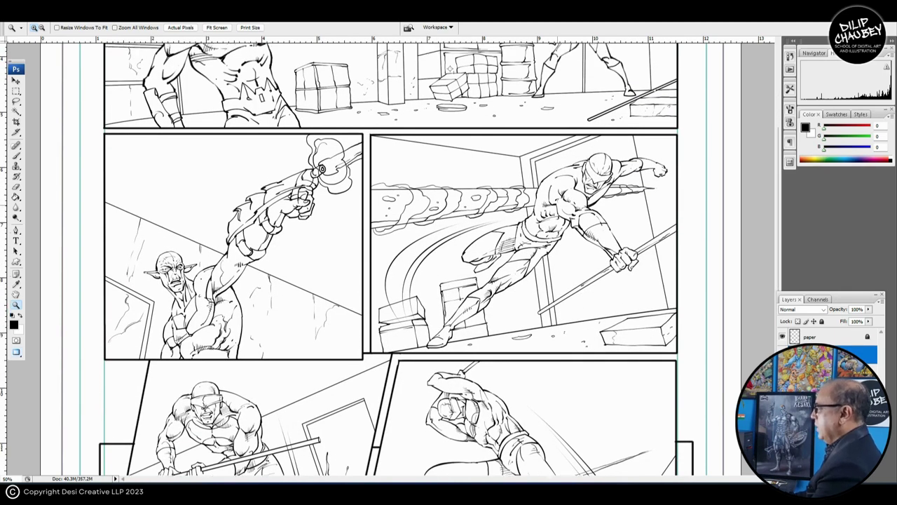
Inspect the inked figures in the lower panels, including the bottom fight scene, and review the line art across the whole page.
left_click_drag(256, 220, 679, 408)
scroll(391, 280, "down", 3)
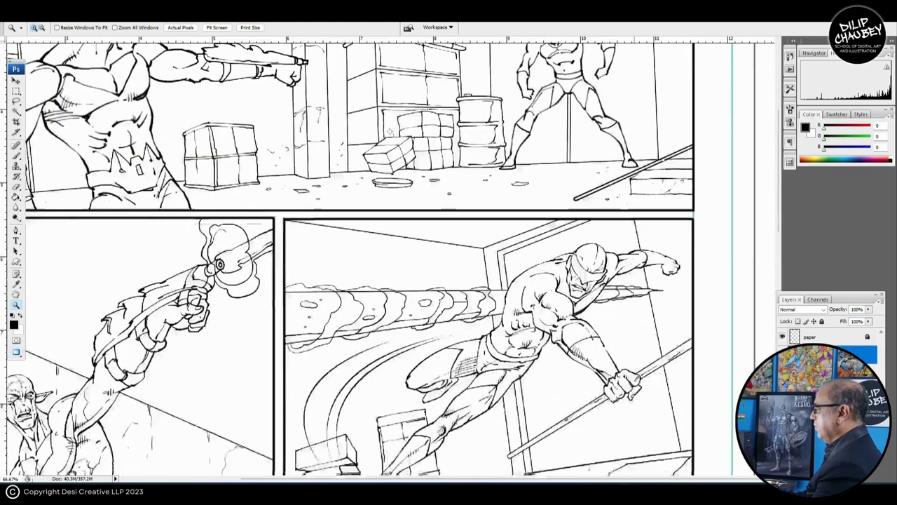
scroll(391, 281, "down", 5)
scroll(392, 280, "down", 5)
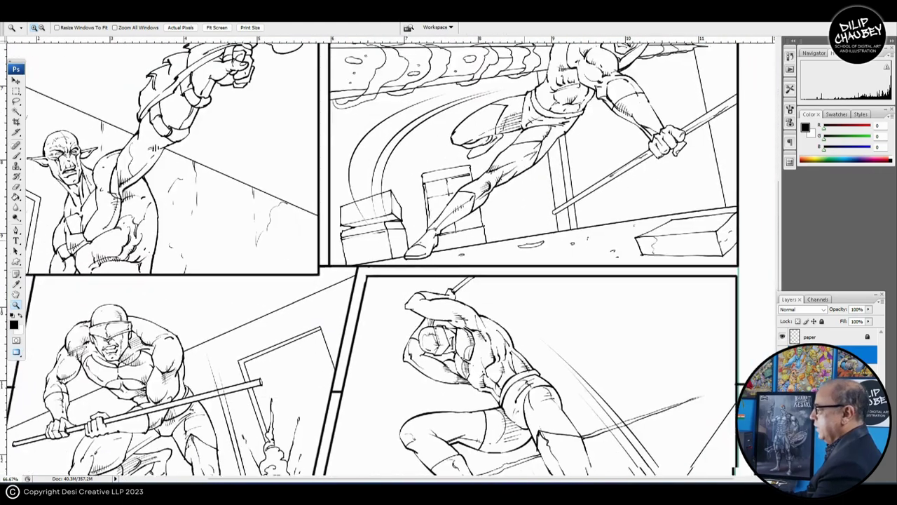
key("ctrl+minus")
scroll(391, 280, "down", 2)
scroll(392, 280, "down", 2)
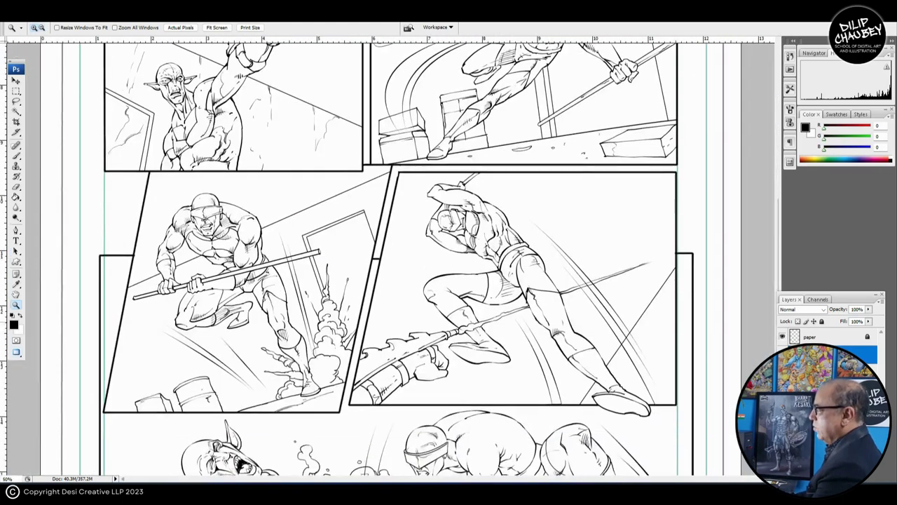
scroll(391, 280, "down", 1)
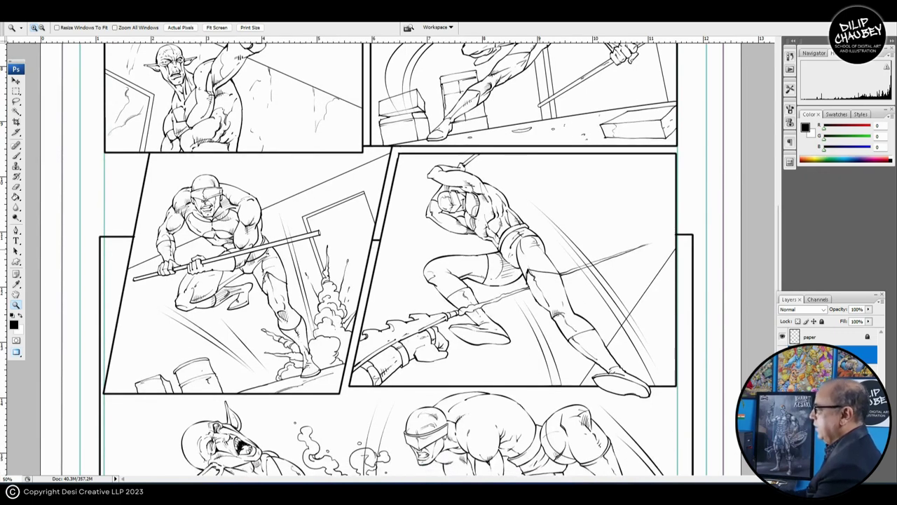
scroll(391, 281, "down", 10)
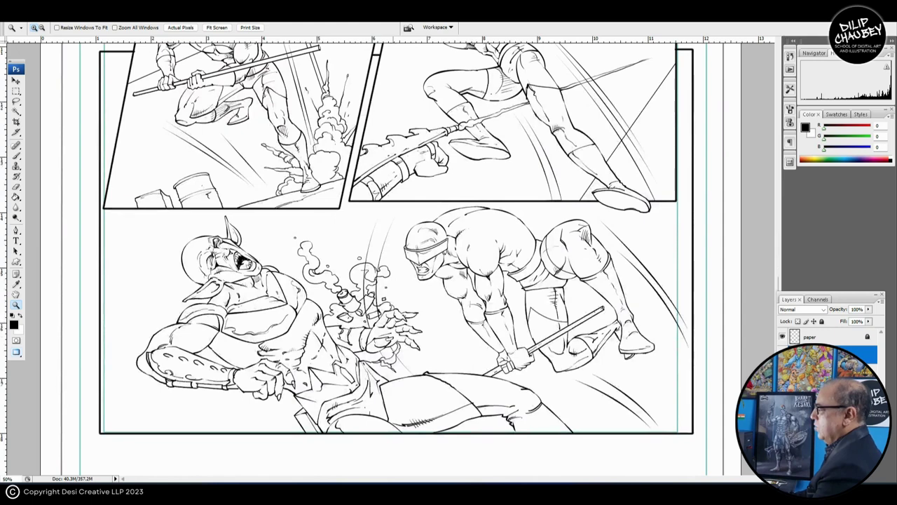
key("ctrl+plus")
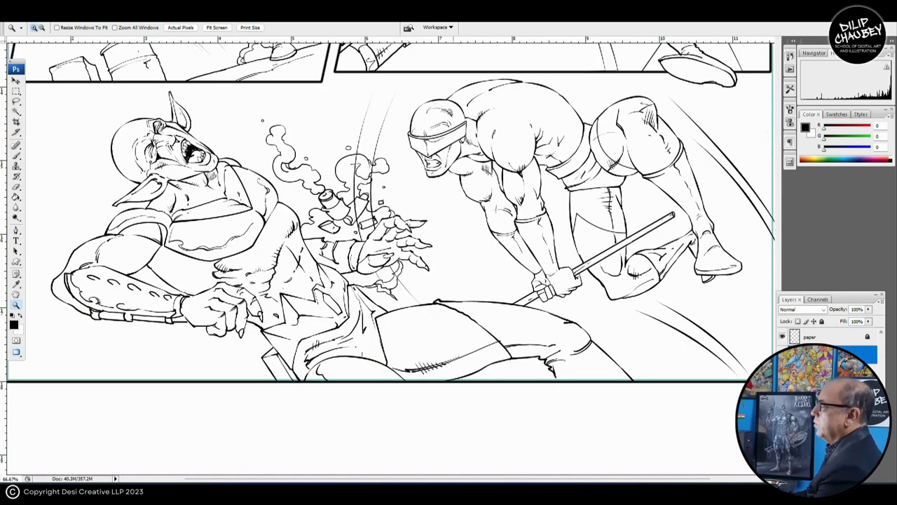
key("ctrl+minus")
key("ctrl+minus")
key("ctrl+minus")
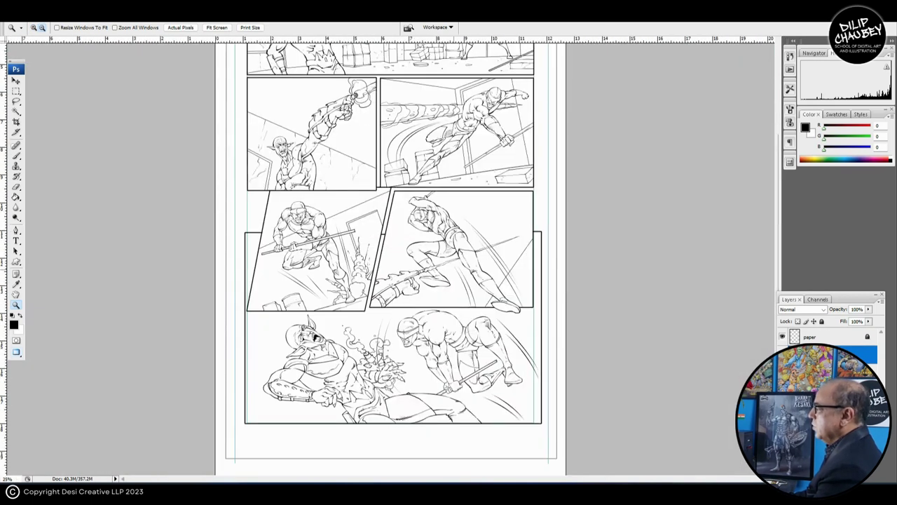
scroll(391, 260, "up", 5)
scroll(391, 260, "down", 3)
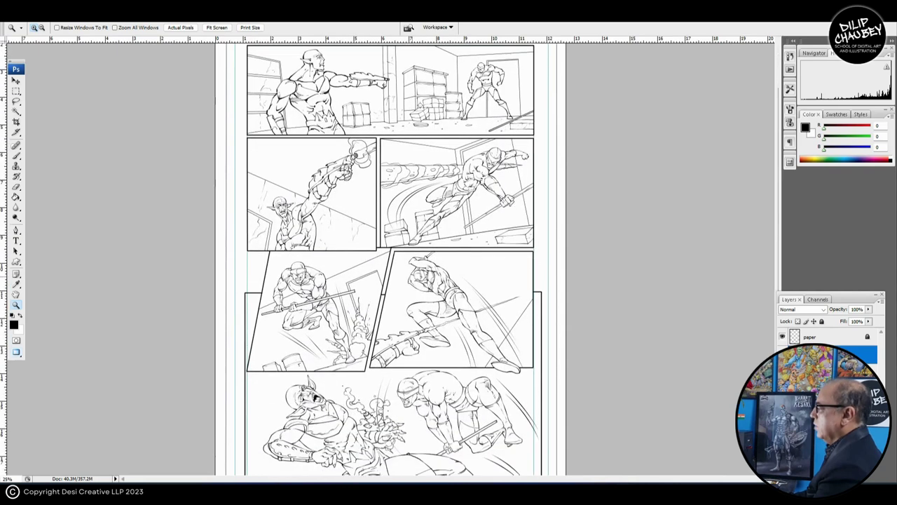
Examine the flat-coloured version of the comic page from the title header down through the first three rows of panels.
scroll(392, 259, "up", 2)
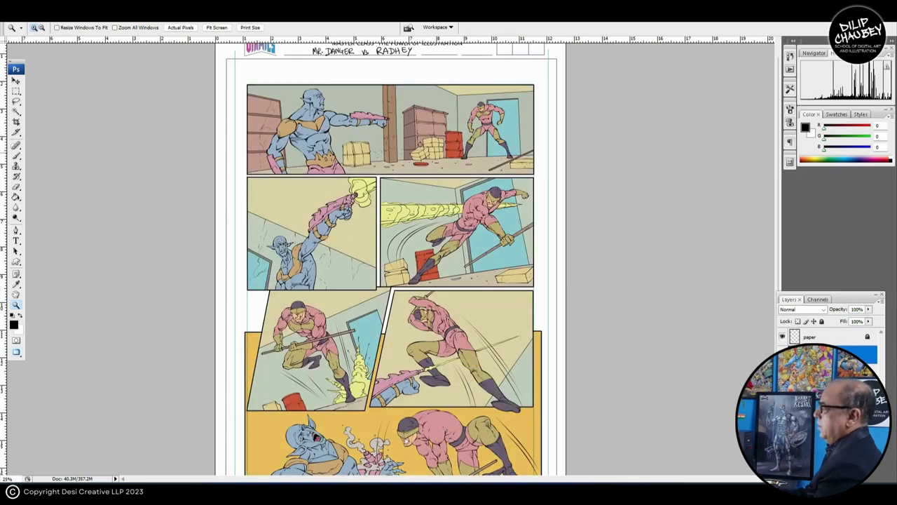
left_click(440, 144)
left_click(440, 144)
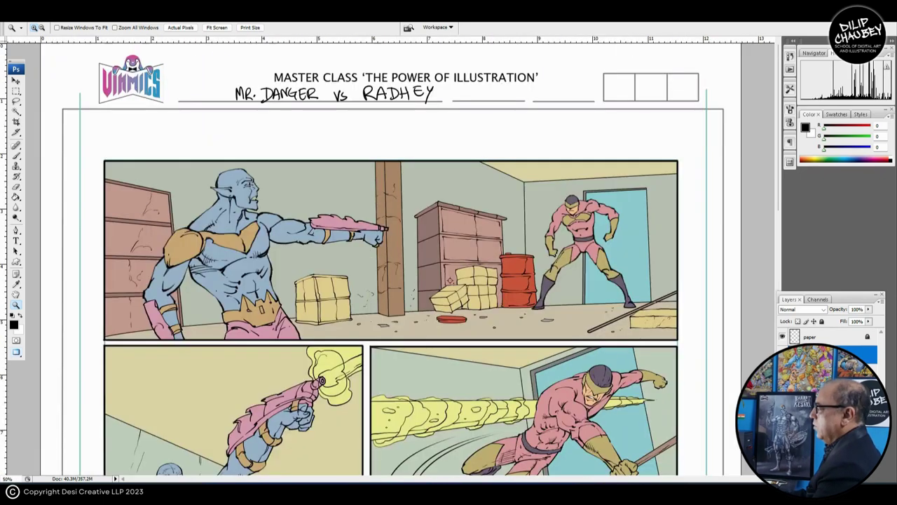
scroll(392, 280, "down", 2)
scroll(392, 281, "down", 1)
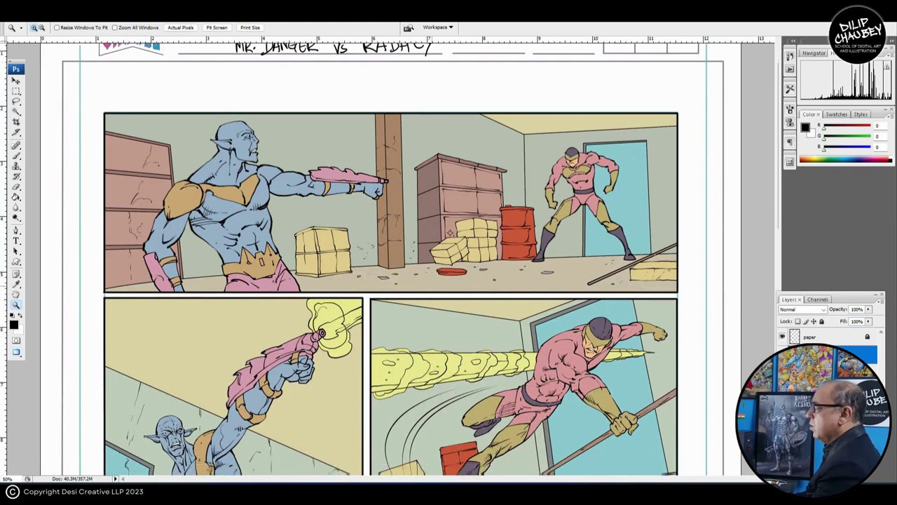
scroll(391, 280, "down", 4)
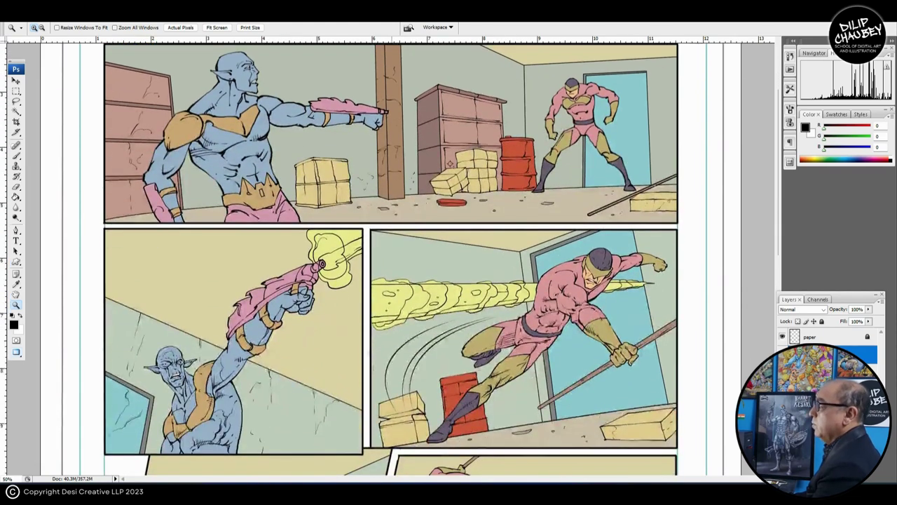
scroll(392, 281, "down", 3)
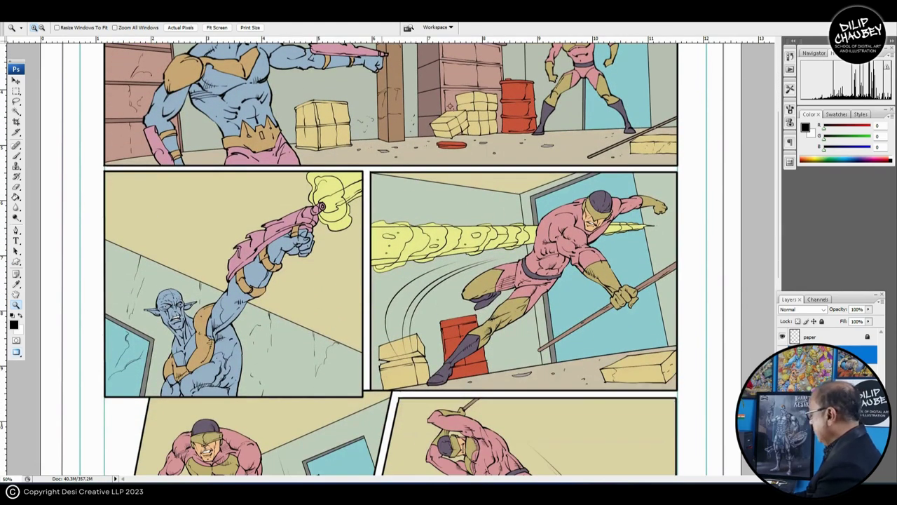
scroll(391, 281, "down", 5)
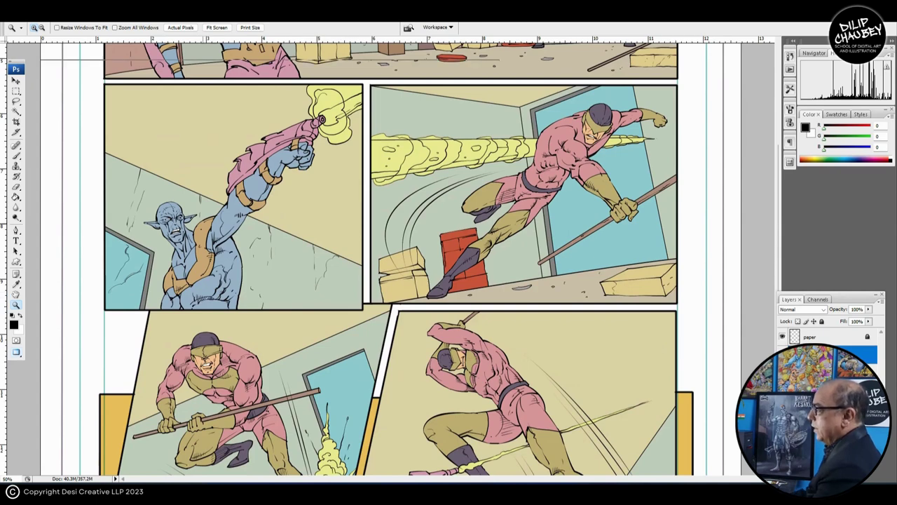
Inspect the flat colours up close on the blue villain, the leaping hero and the yellow explosion in the middle panels.
left_click(262, 225)
left_click(262, 232)
left_click(319, 343)
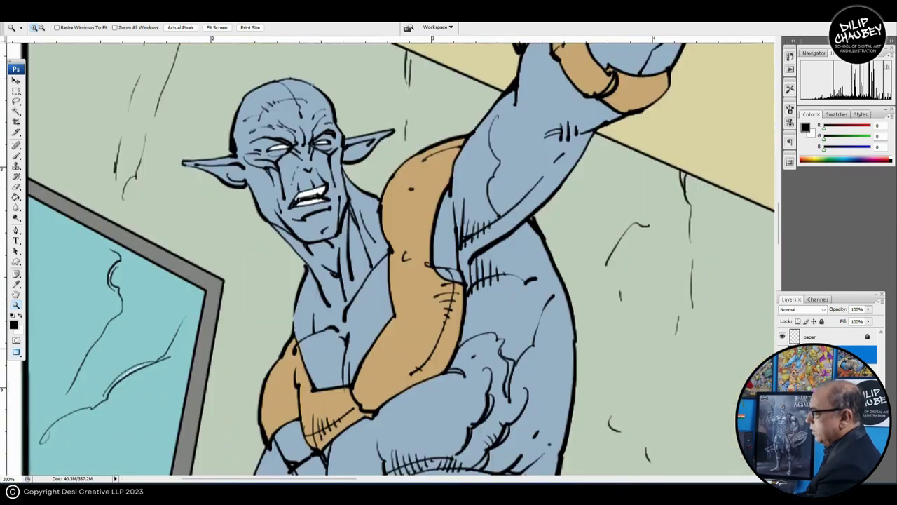
left_click_drag(319, 344, 177, 474)
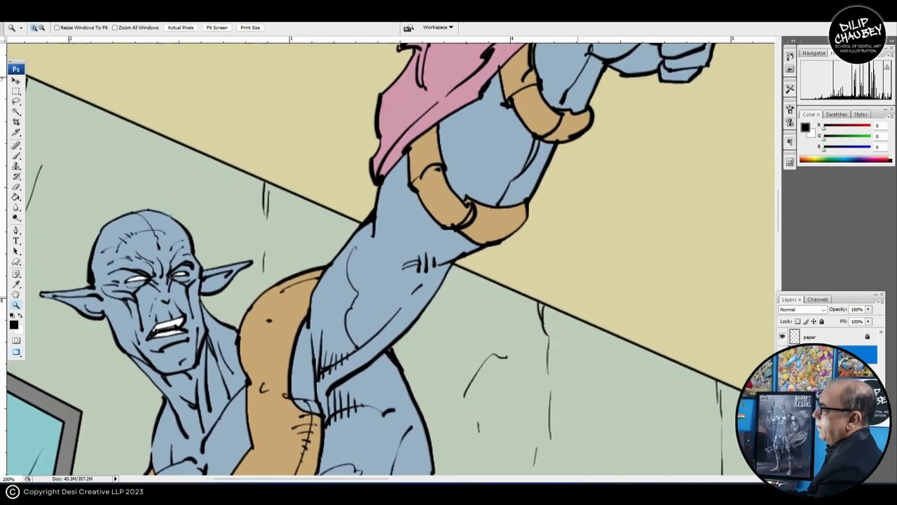
left_click_drag(729, 211, 42, 316)
left_click_drag(491, 281, 365, 272)
scroll(391, 260, "right", 15)
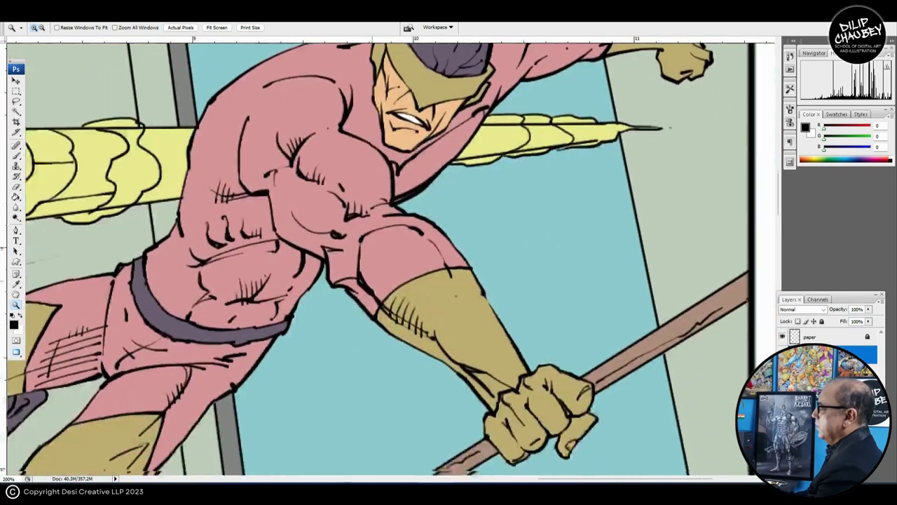
left_click_drag(420, 336, 515, 111)
scroll(391, 259, "down", 15)
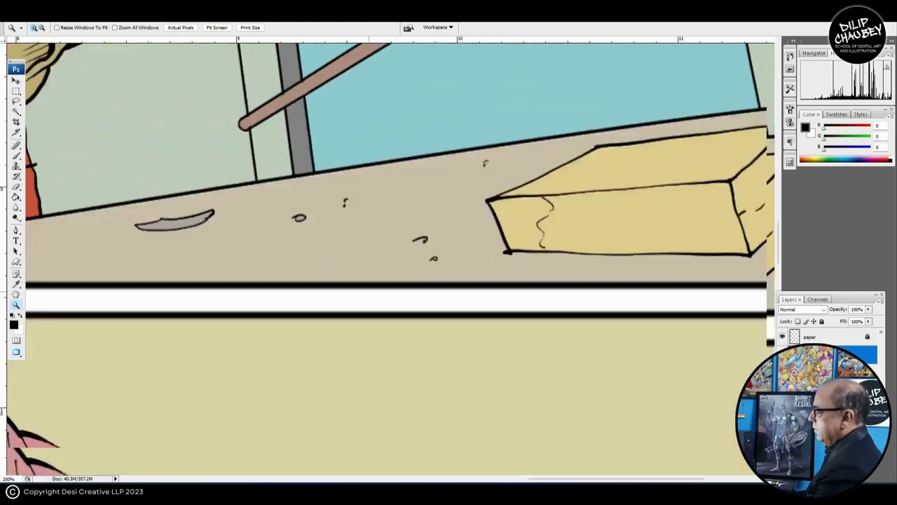
scroll(391, 260, "left", 8)
left_click_drag(420, 406, 547, 98)
scroll(391, 259, "left", 10)
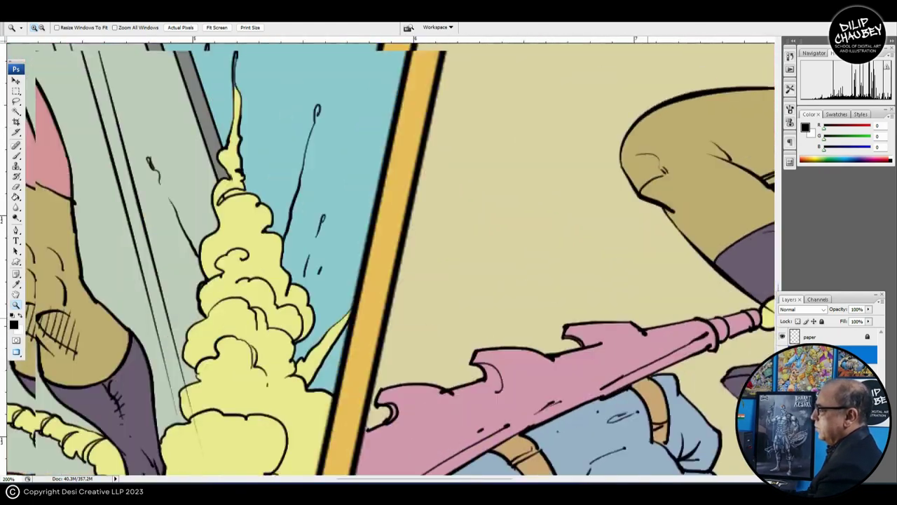
Inspect the colouring of the crouching hero and the orange bottom fight panel up close, and compare it with the rest of the page.
scroll(391, 260, "up", 15)
scroll(391, 259, "down", 20)
scroll(391, 260, "right", 3)
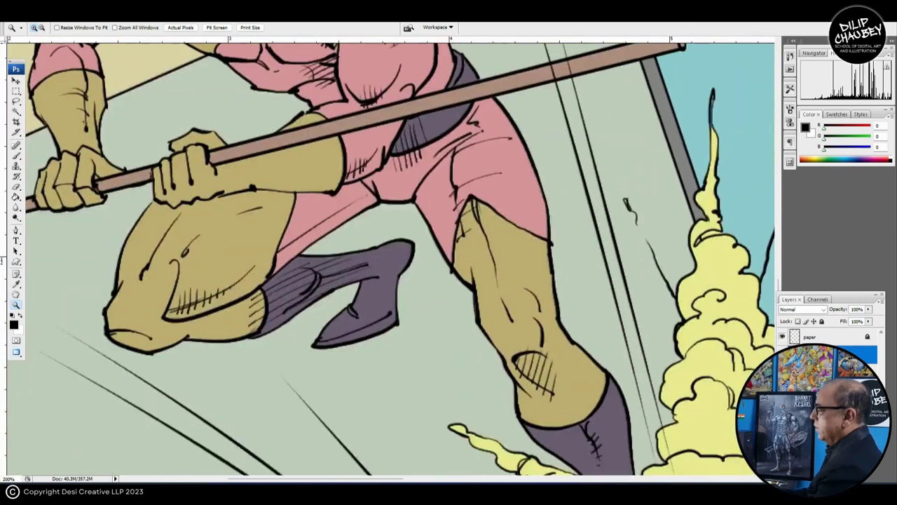
scroll(391, 259, "down", 3)
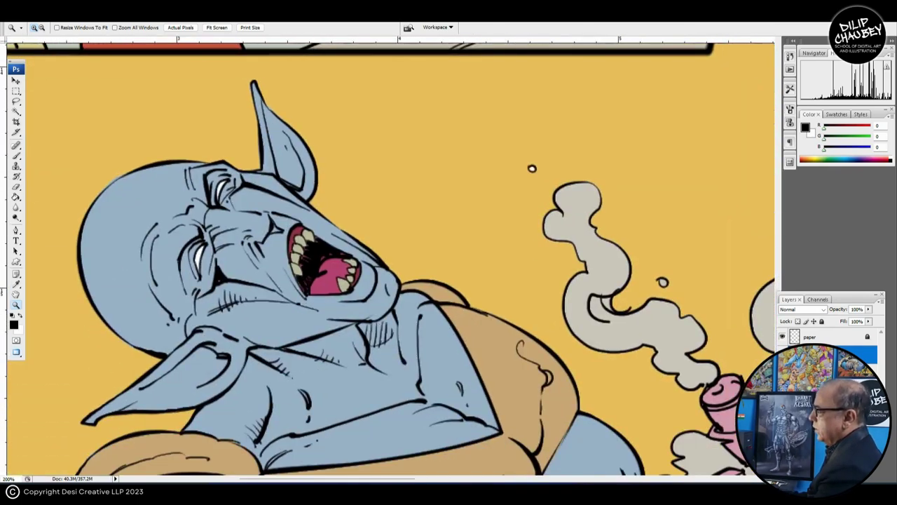
scroll(391, 259, "right", 10)
scroll(391, 259, "right", 10)
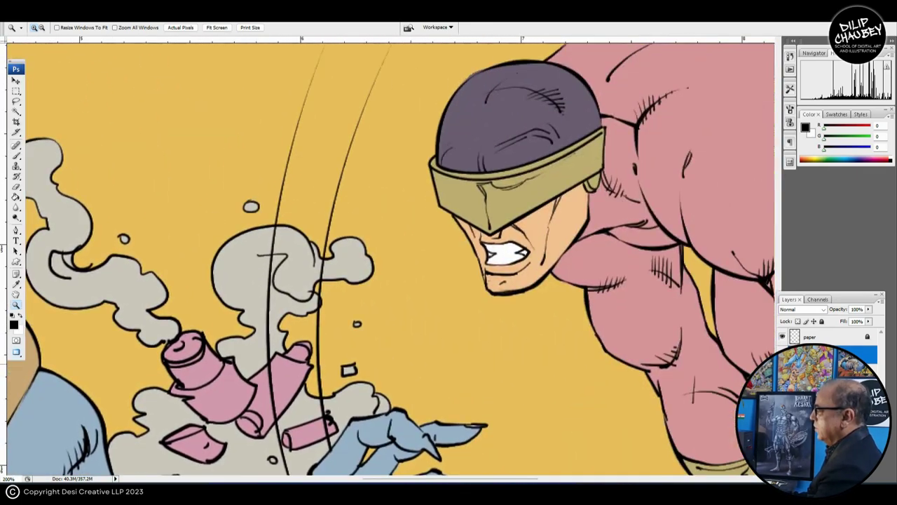
scroll(391, 259, "down", 8)
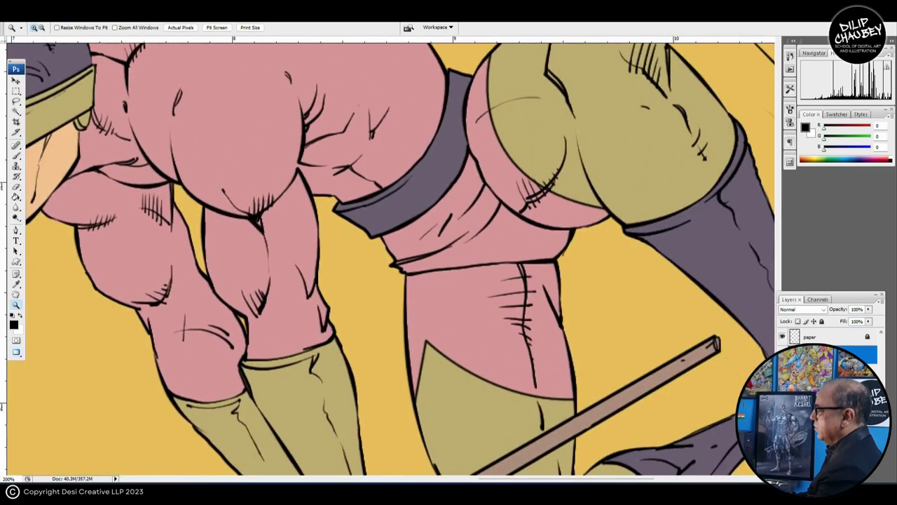
left_click_drag(472, 391, 326, 321)
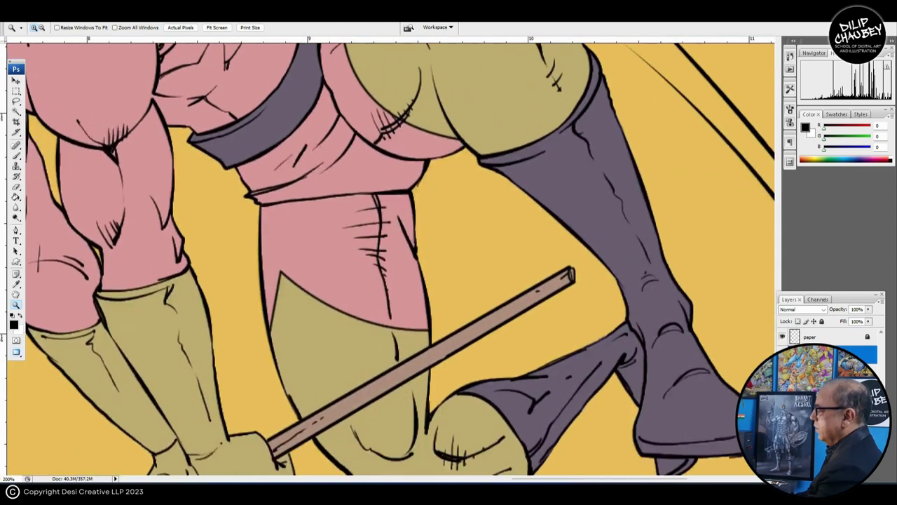
left_click(326, 321, "alt")
left_click(326, 321, "alt")
left_click(326, 321, "alt")
scroll(392, 259, "down", 1)
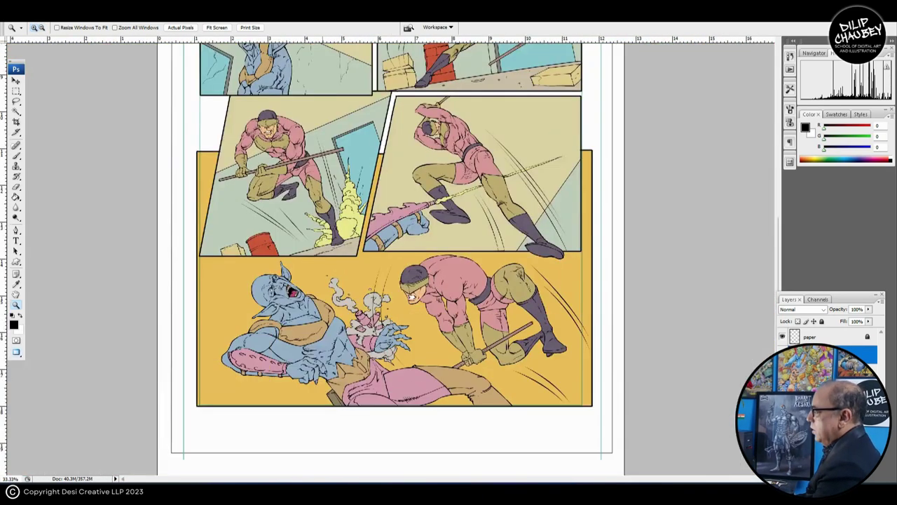
scroll(392, 259, "up", 3)
scroll(391, 259, "up", 4)
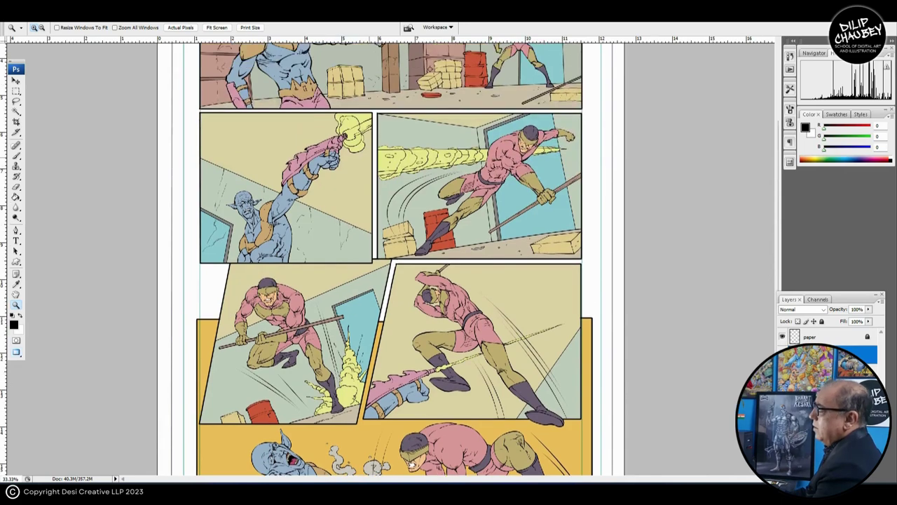
Move the layer list onto the artwork over the coloured top panel, showing the full stack of layers and groups.
scroll(391, 260, "up", 1)
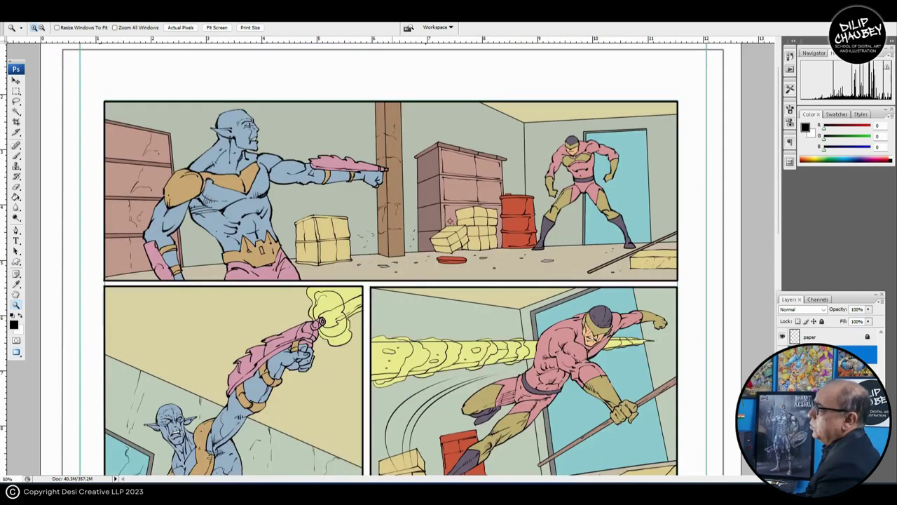
scroll(392, 259, "down", 1)
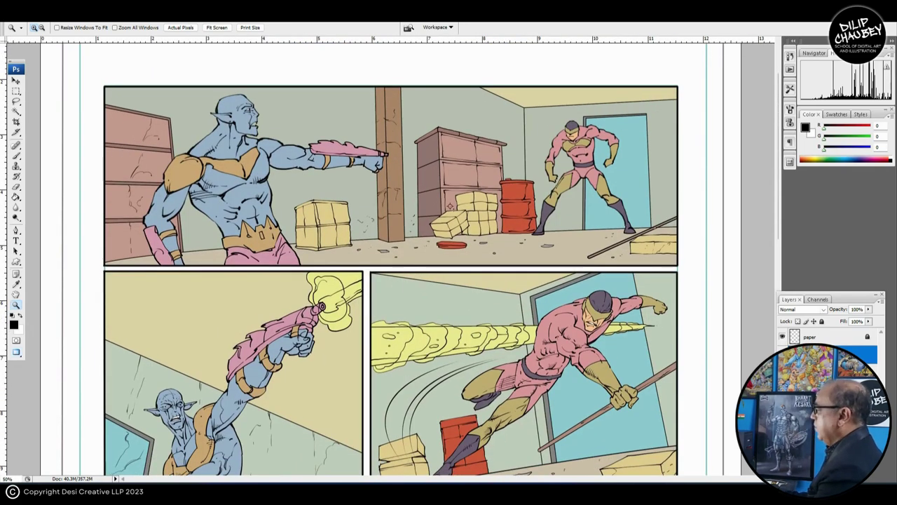
left_click_drag(789, 299, 326, 144)
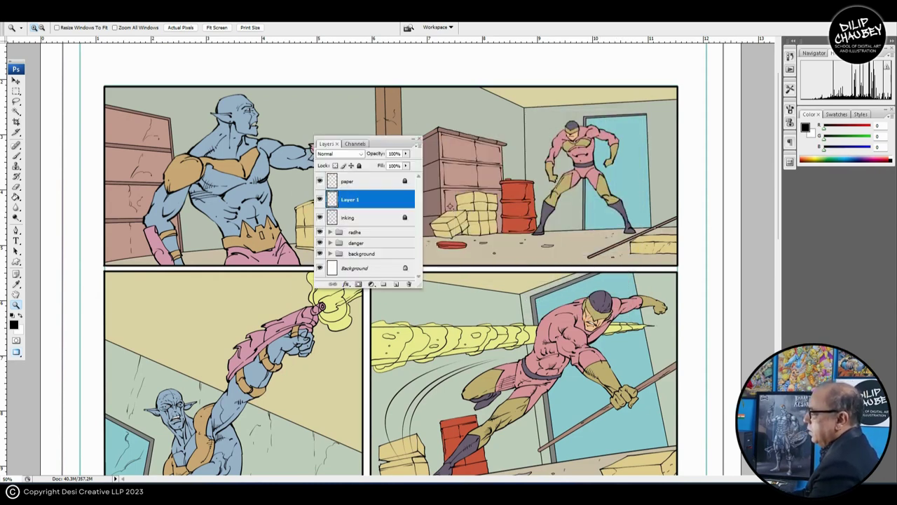
Check which colours the radhe group holds by switching its visibility off and on, and expand the group to list its layers.
left_click(320, 232)
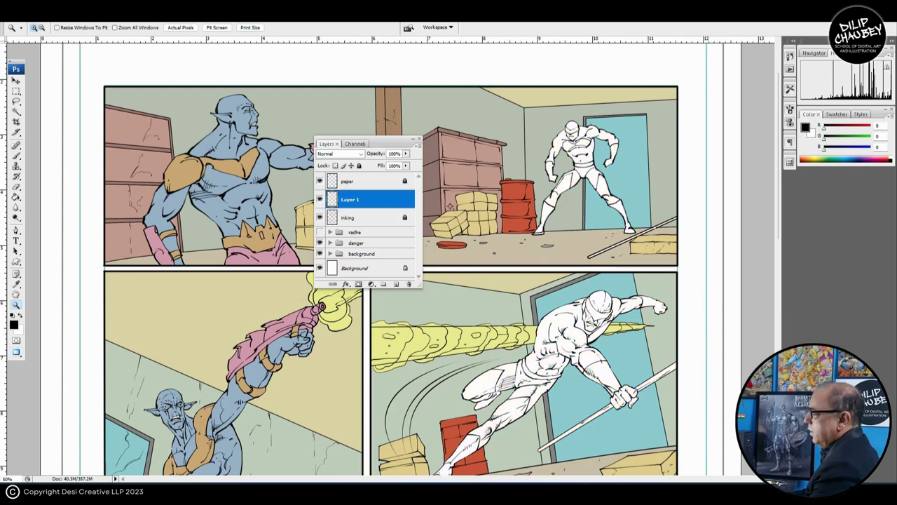
left_click(320, 231)
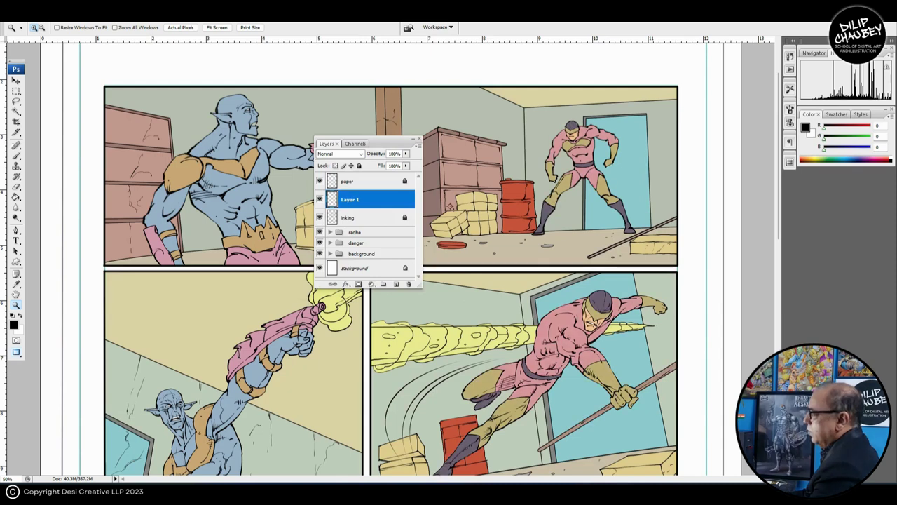
left_click(329, 232)
left_click_drag(383, 140, 371, 110)
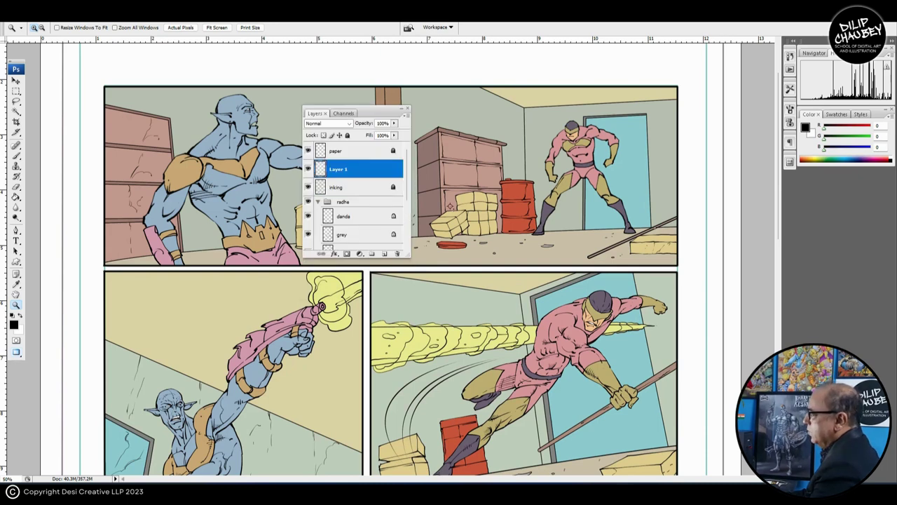
Toggle the danda, grey, golden, skin and body layers of the radhe group one by one to see which part of the hero each colours.
left_click(308, 216)
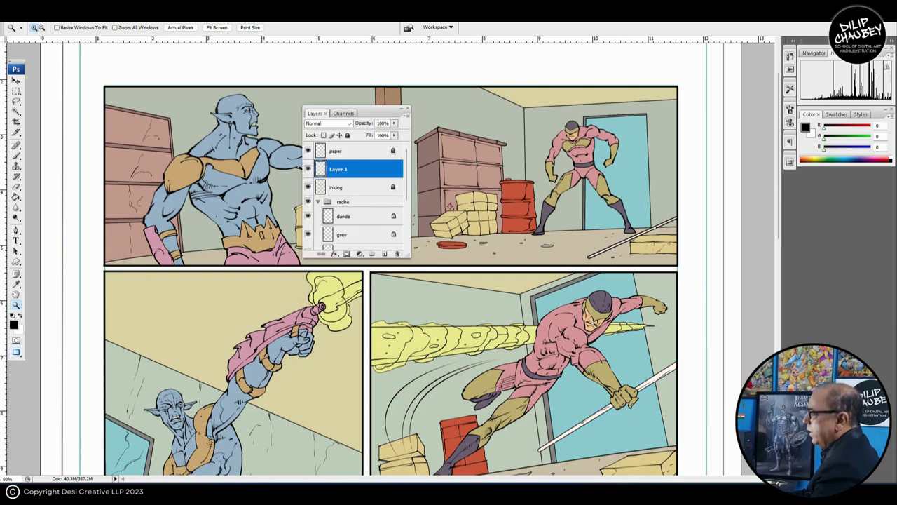
left_click_drag(406, 175, 406, 191)
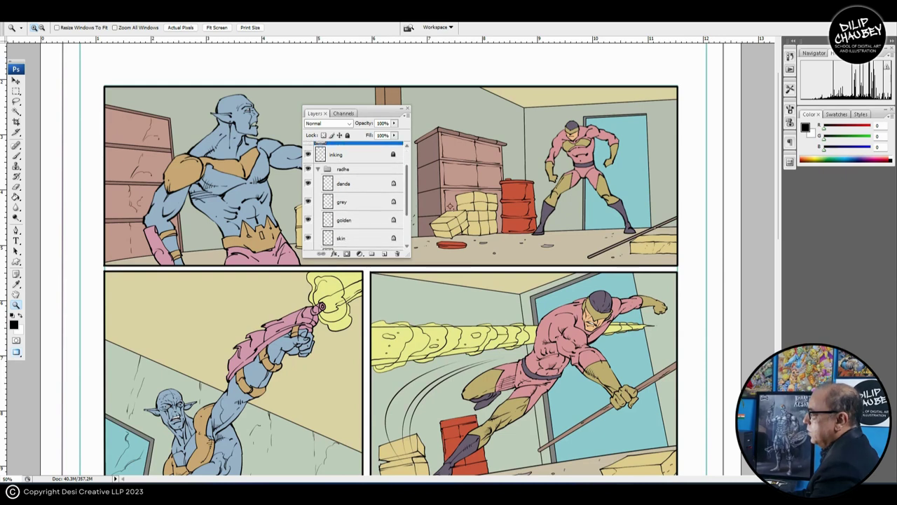
left_click(308, 201)
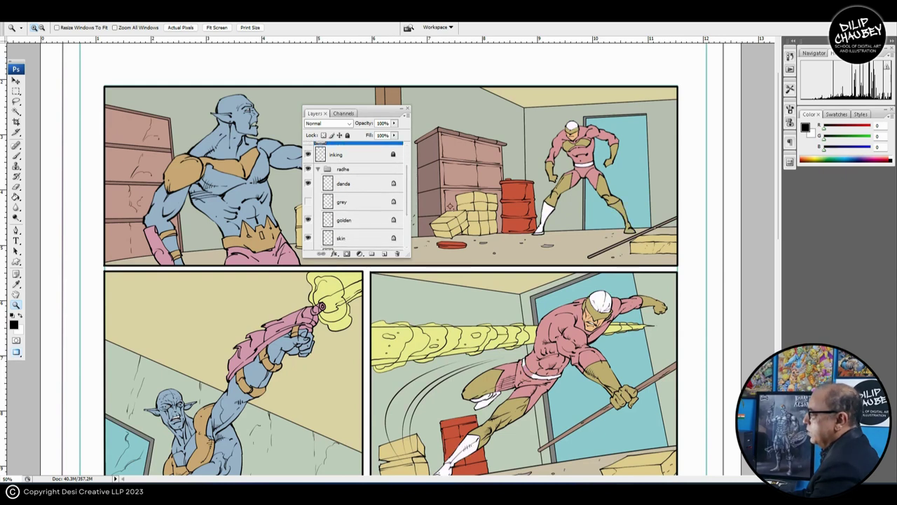
left_click(307, 201)
scroll(354, 196, "down", 2)
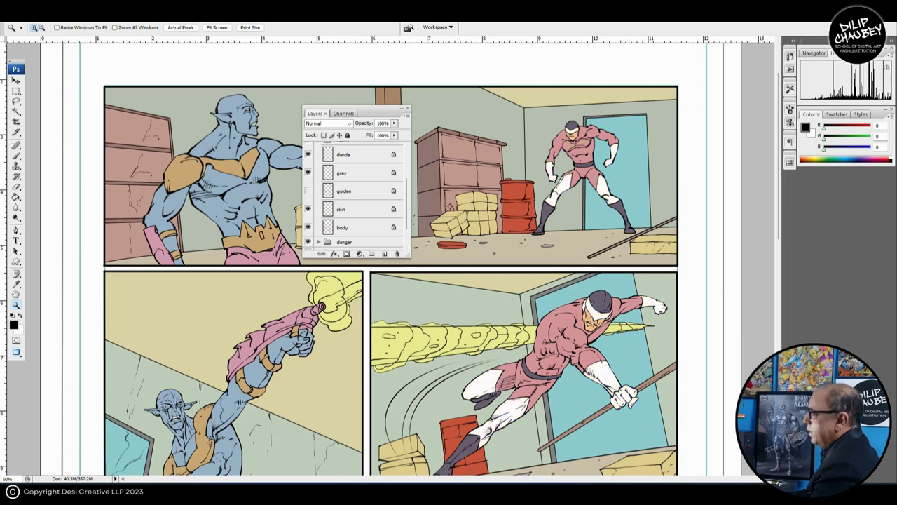
left_click(307, 190)
left_click(308, 209)
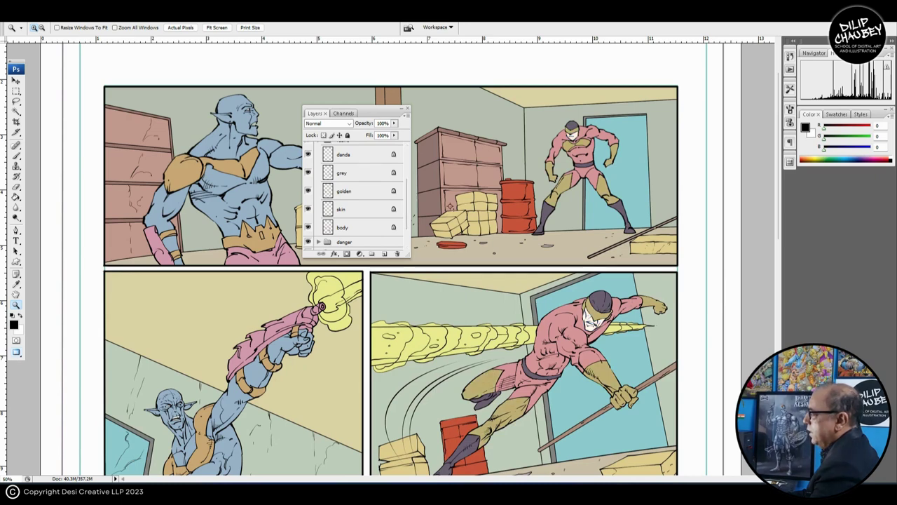
left_click(308, 227)
left_click(308, 227)
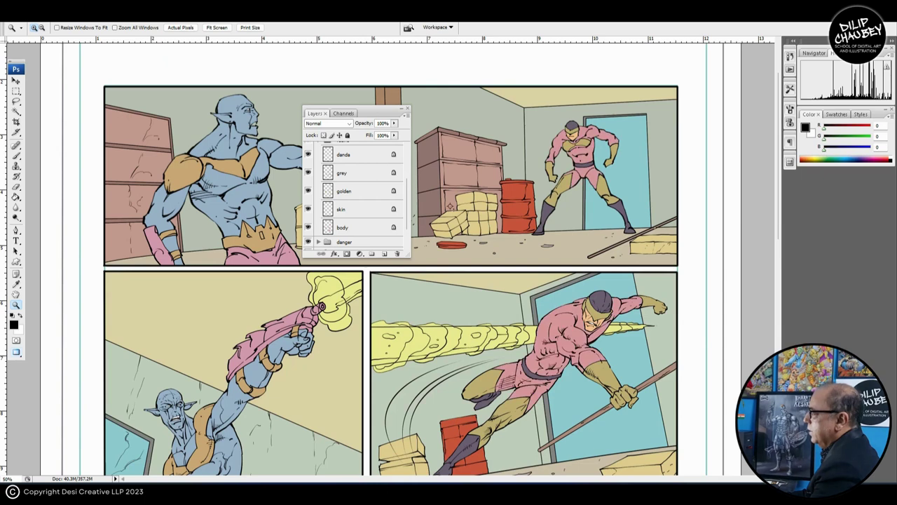
Move the layer list clear of the blue villain's outstretched arm and expand the danger group to show its layers.
left_click_drag(364, 113, 589, 87)
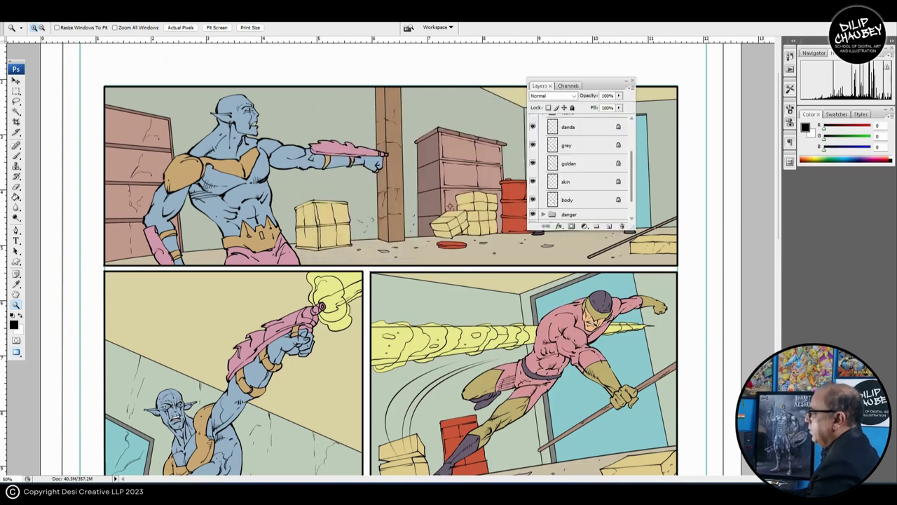
scroll(581, 168, "down", 2)
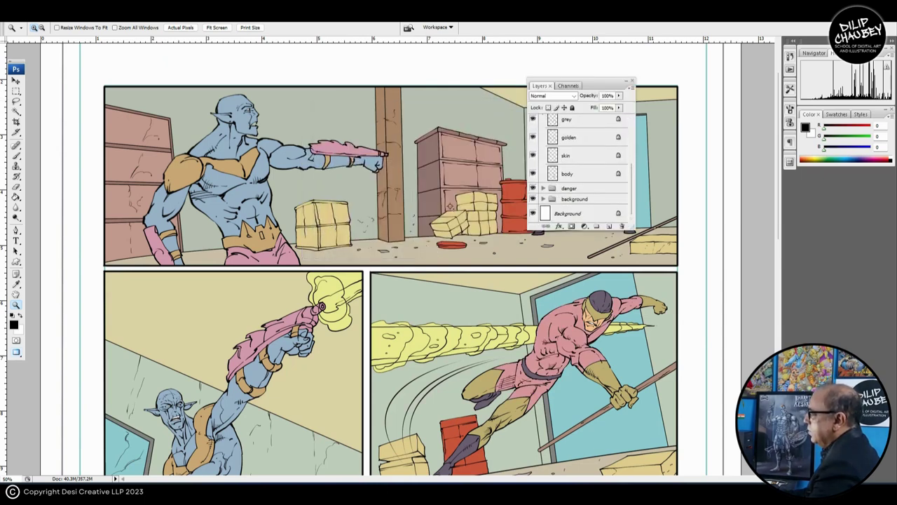
left_click(543, 188)
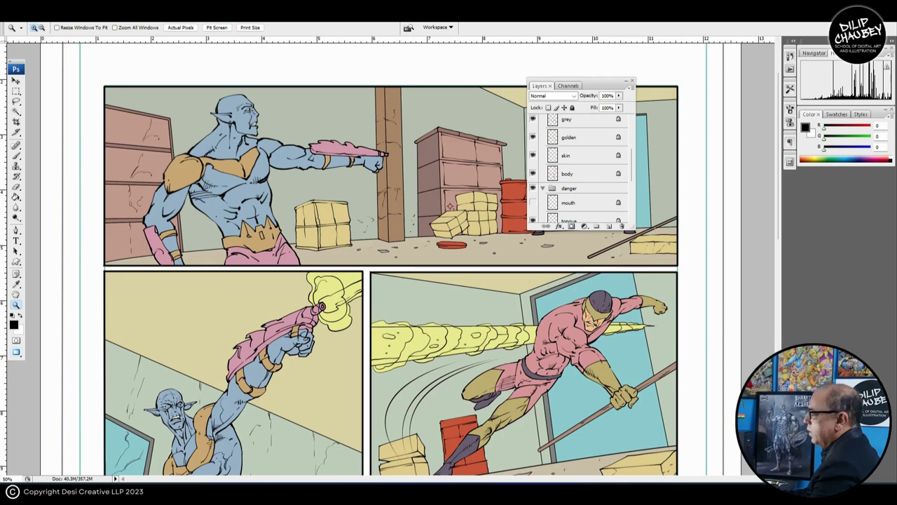
scroll(581, 169, "down", 3)
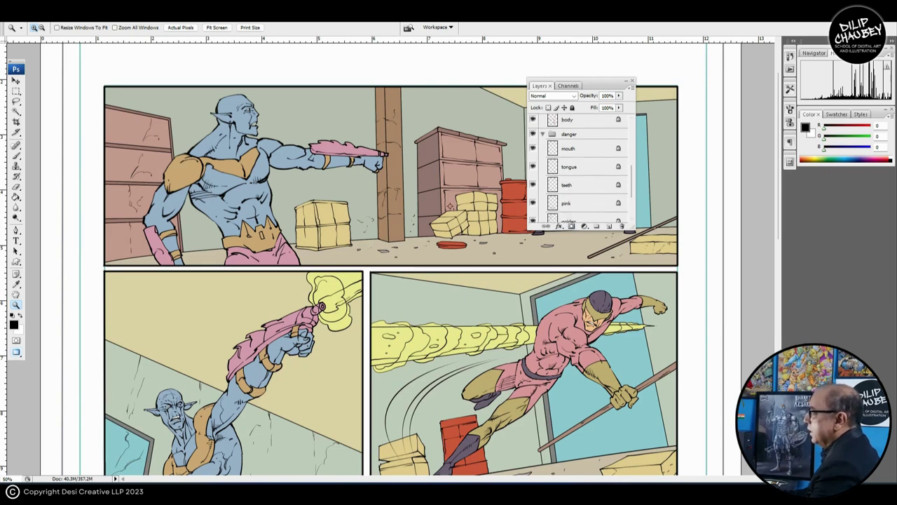
Toggle the danger group's pink and golden layers to see which parts of the villain they colour, and put the layer list away.
left_click(532, 202)
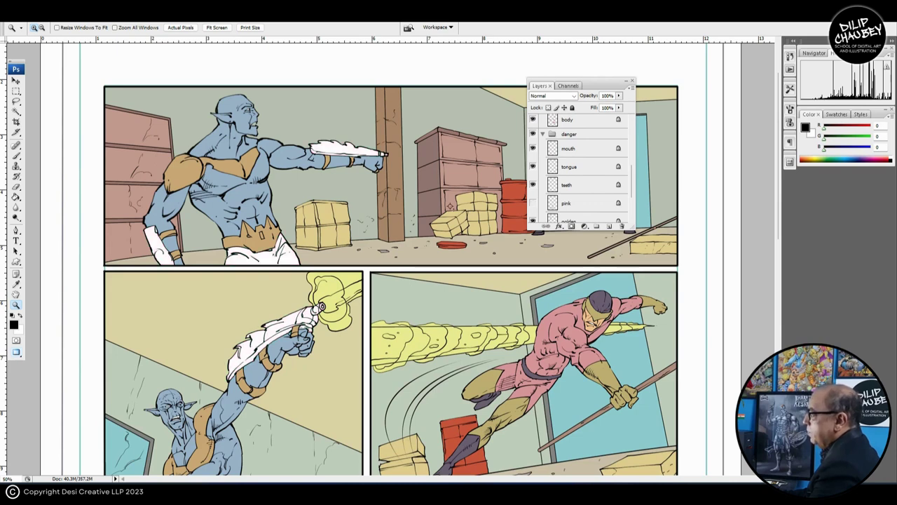
left_click(533, 202)
scroll(580, 168, "down", 2)
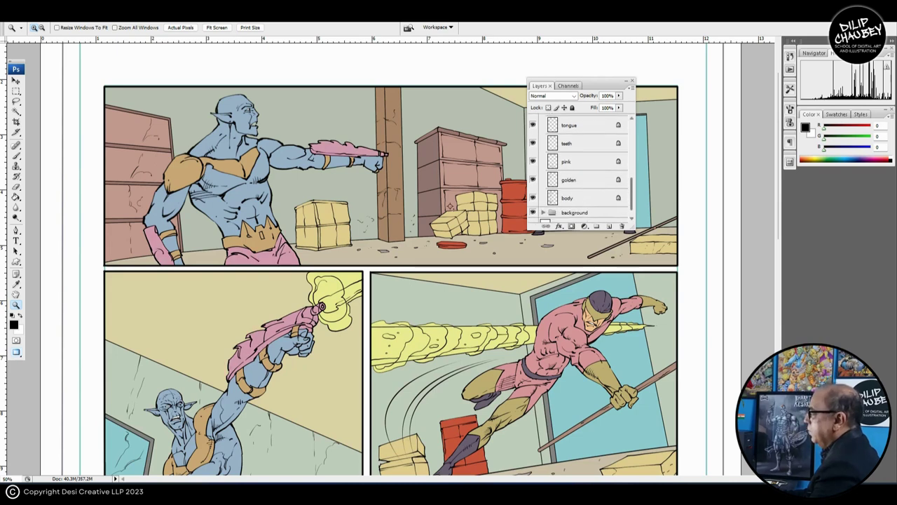
left_click(533, 179)
left_click(533, 179)
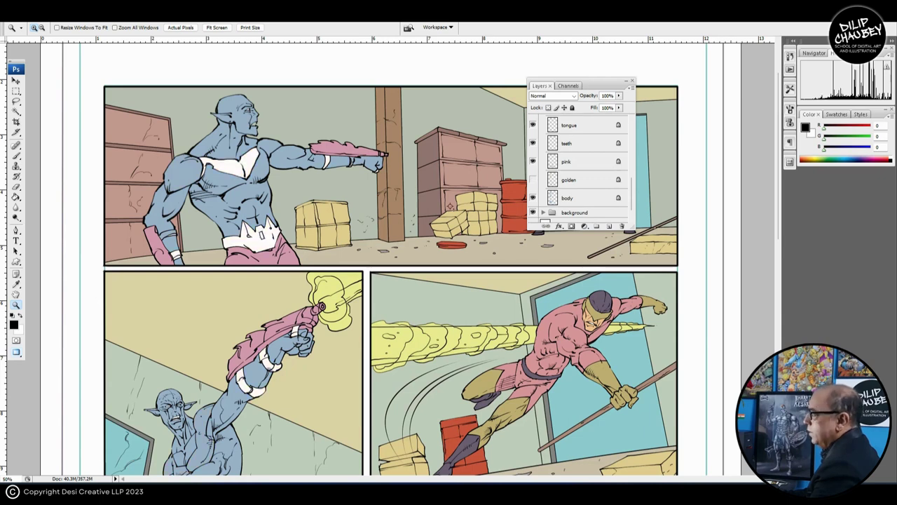
left_click(533, 180)
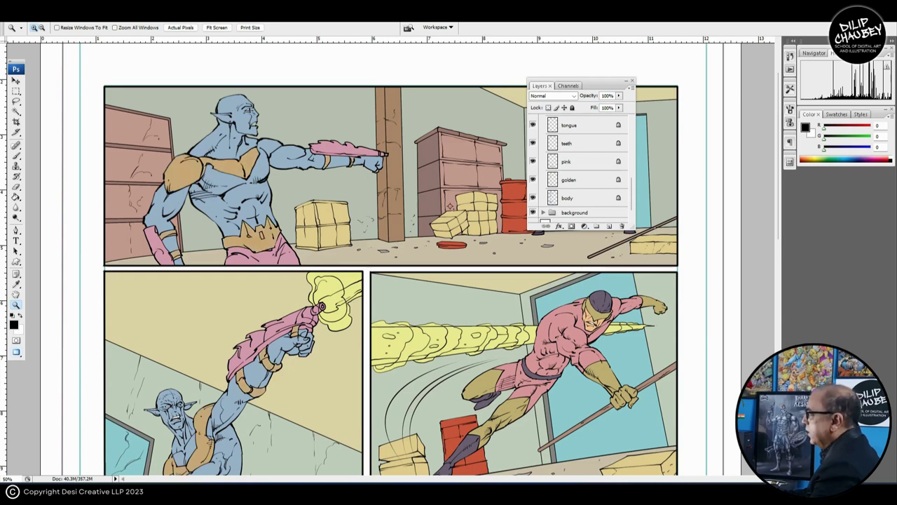
left_click_drag(596, 81, 638, 114)
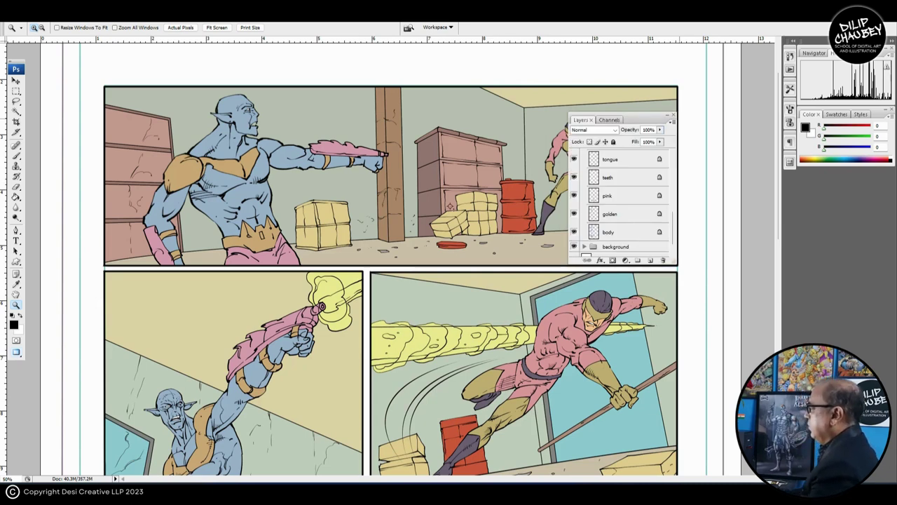
left_click(673, 114)
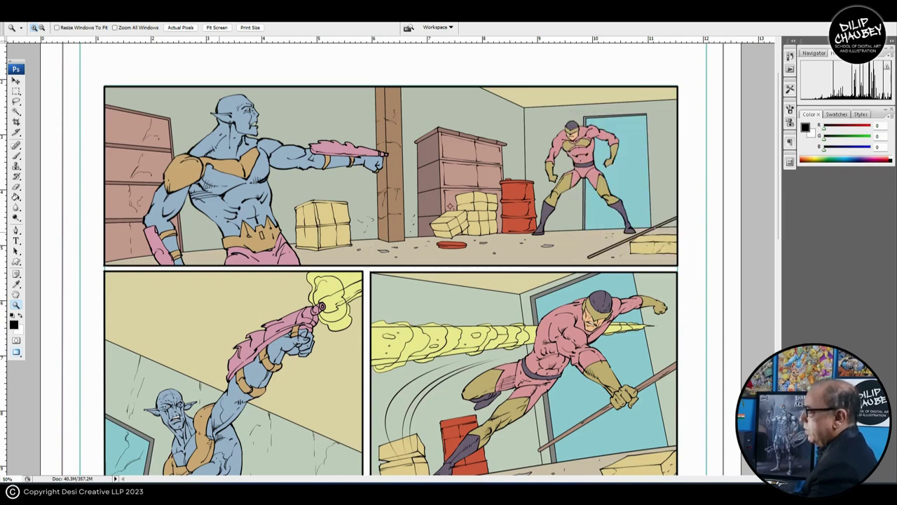
Select the golden colour layer directly from the villain's shoulder armour in the panel where he raises his arm.
left_click(308, 232)
left_click_drag(308, 233, 278, 206)
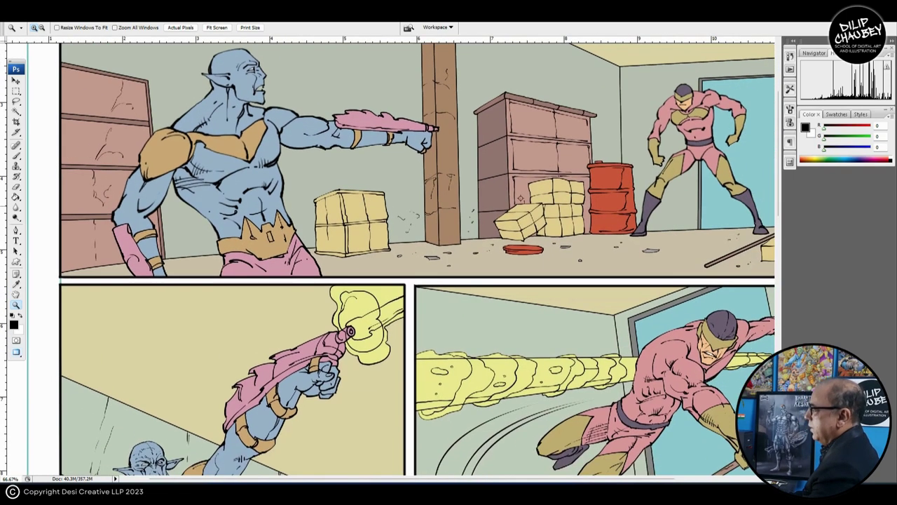
key("ctrl+equal")
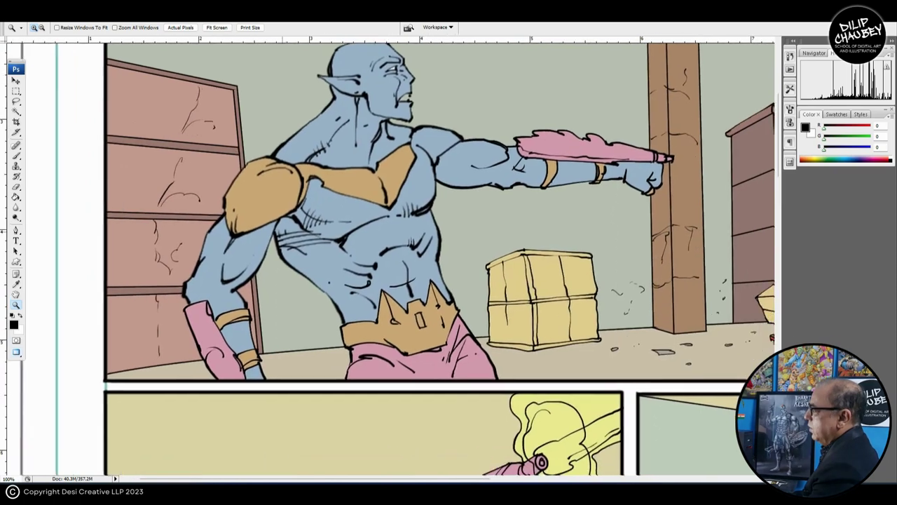
left_click_drag(421, 435, 360, 81)
left_click_drag(351, 350, 399, 188)
key("v")
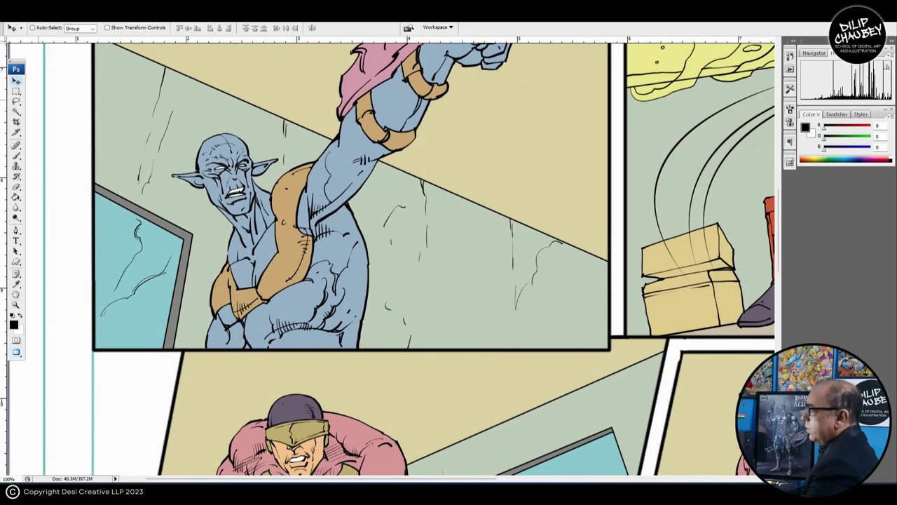
right_click(292, 195)
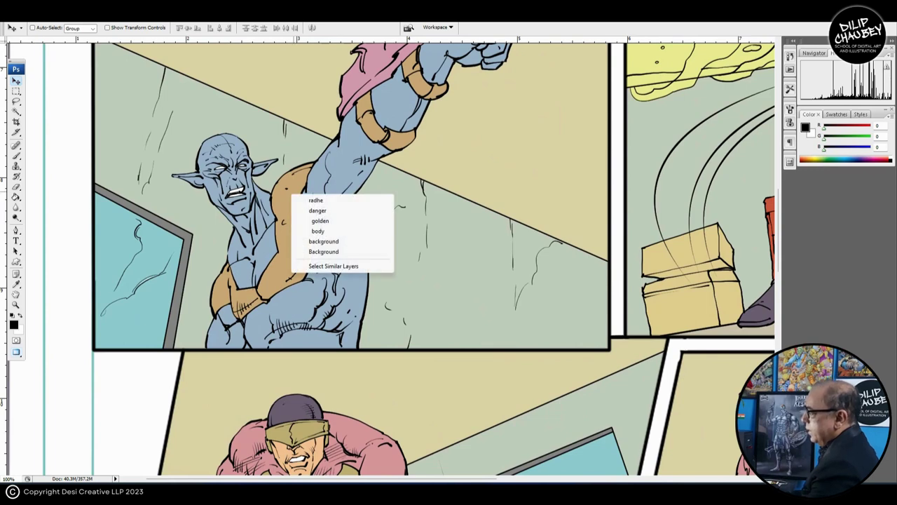
left_click(320, 220)
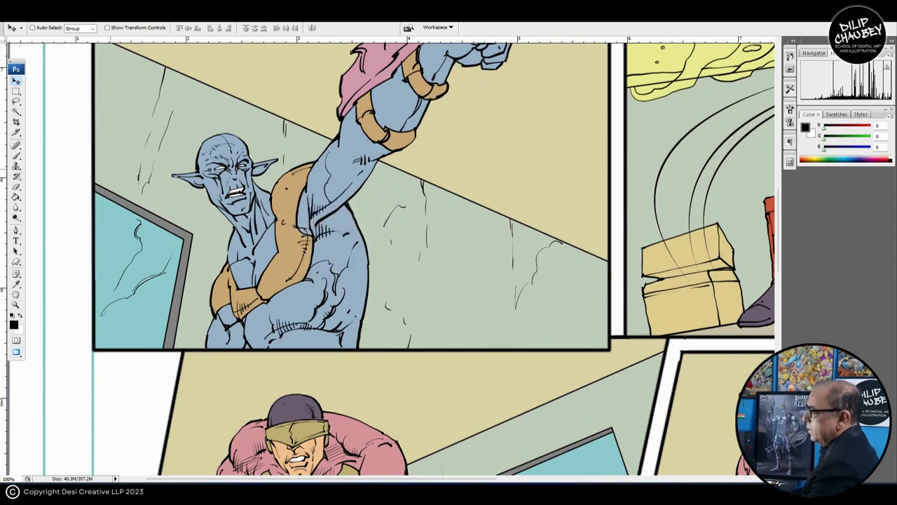
Set up a 19 px round brush with a lighter gold, RGB 245, 203, 136, based on the colour sampled from the villain's armour.
key("b")
left_click(62, 28)
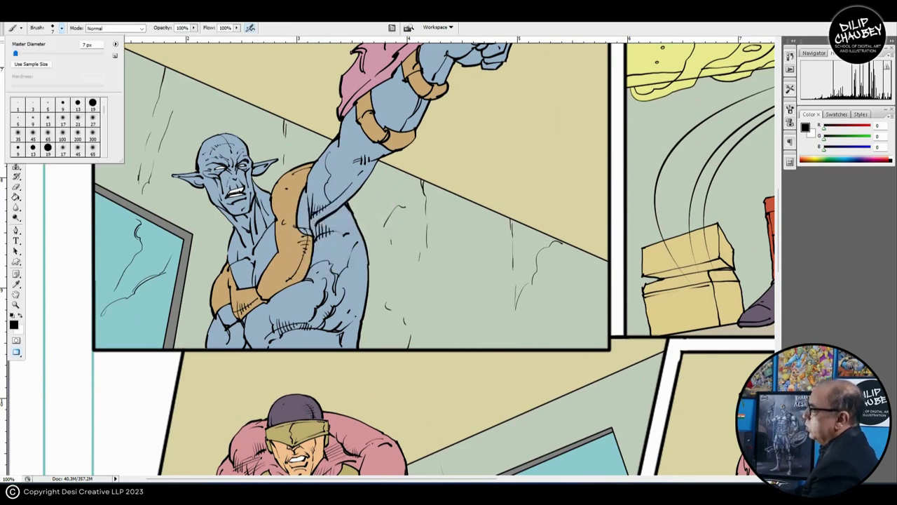
left_click(48, 147)
left_click(351, 59)
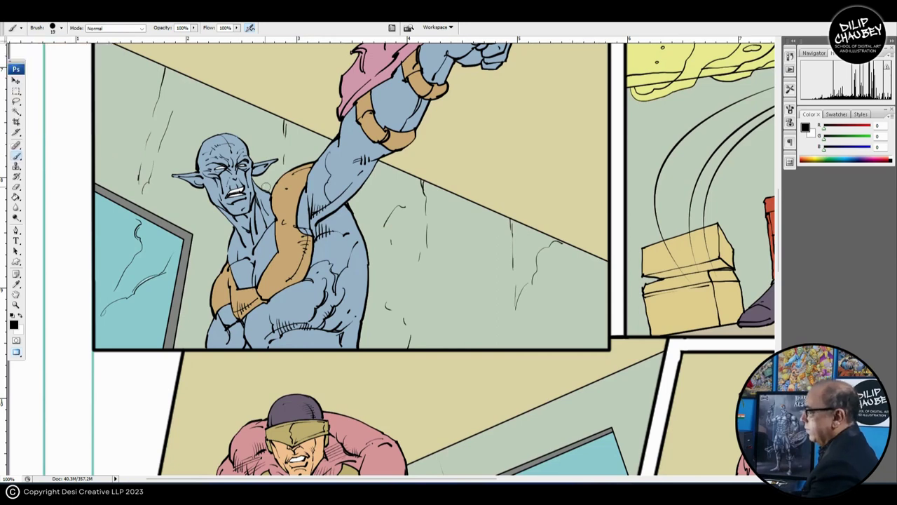
left_click(284, 199, "alt")
left_click(13, 324)
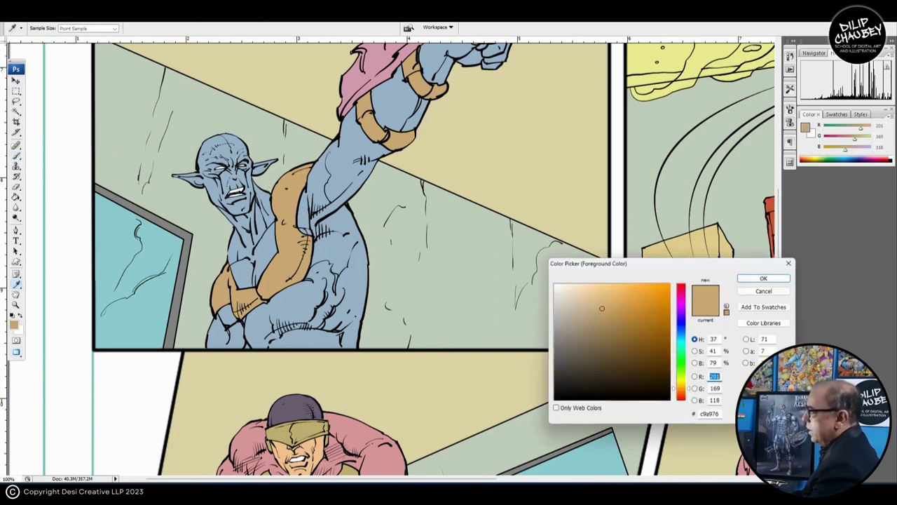
left_click(604, 288)
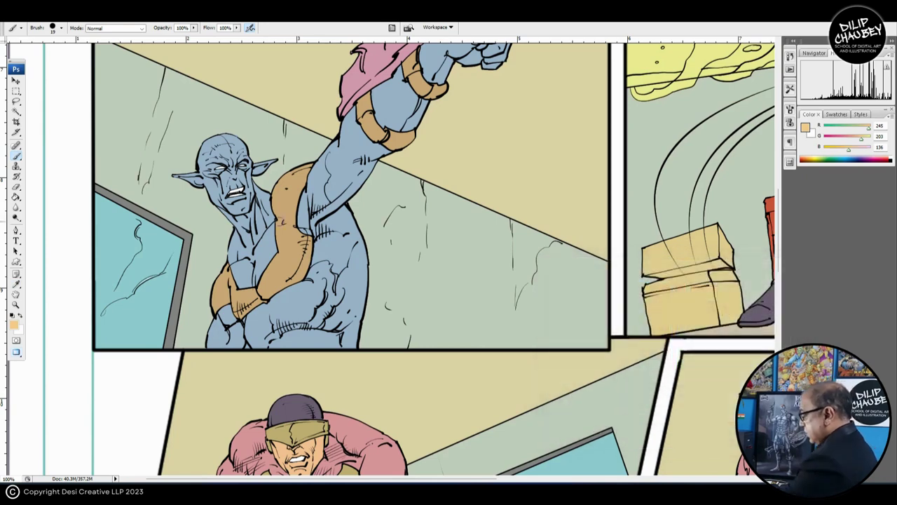
Brush light gold highlights with a 35 px brush along the villain's shoulder piece, chest strap and lower armour.
mouse_move(283, 168)
left_mouse_down()
mouse_move(301, 160)
mouse_move(279, 205)
left_mouse_up()
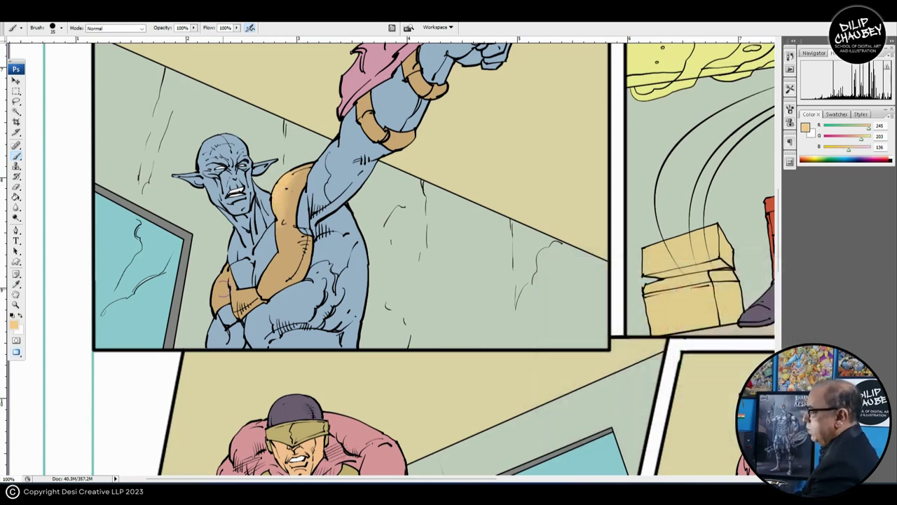
left_click_drag(221, 277, 239, 295)
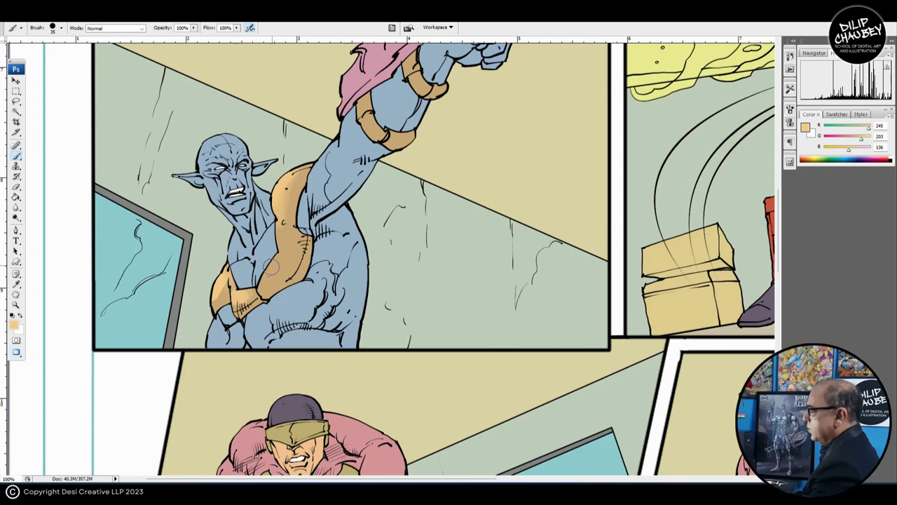
left_click_drag(272, 265, 265, 286)
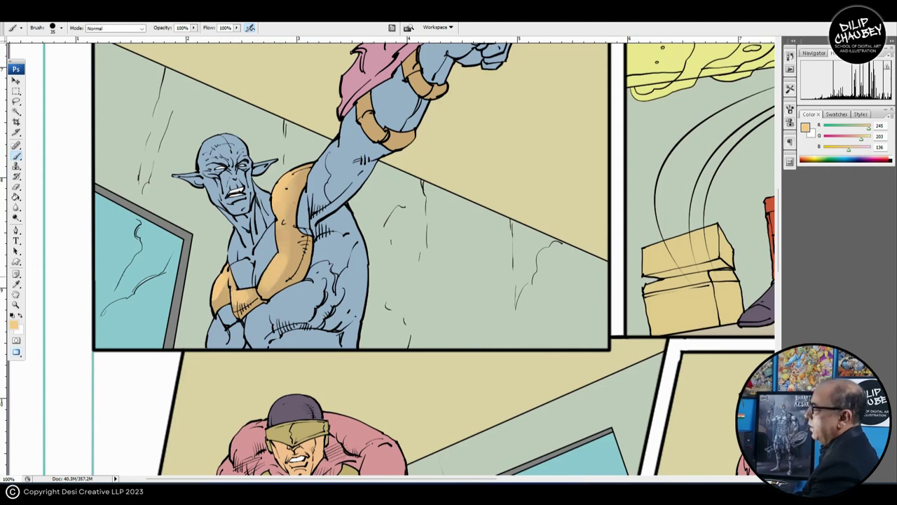
Select the villain's blue body colour layer directly from his head, ready for painting with the brush.
left_click_drag(95, 194, 84, 196)
key("v")
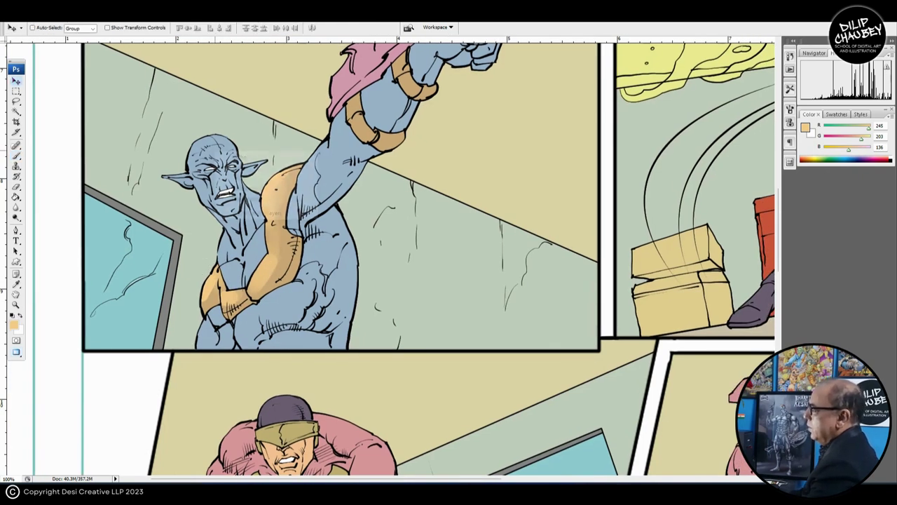
right_click(213, 149)
left_click(241, 178)
key("b")
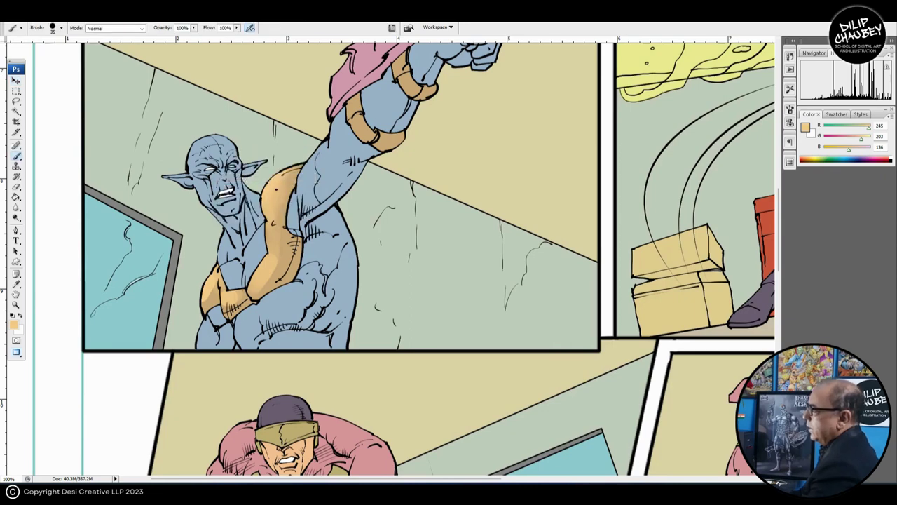
Sample the blue of the villain's head and set the brush colour to a brighter blue, RGB 146, 204, 249.
left_click(216, 151, "alt")
left_click(14, 325)
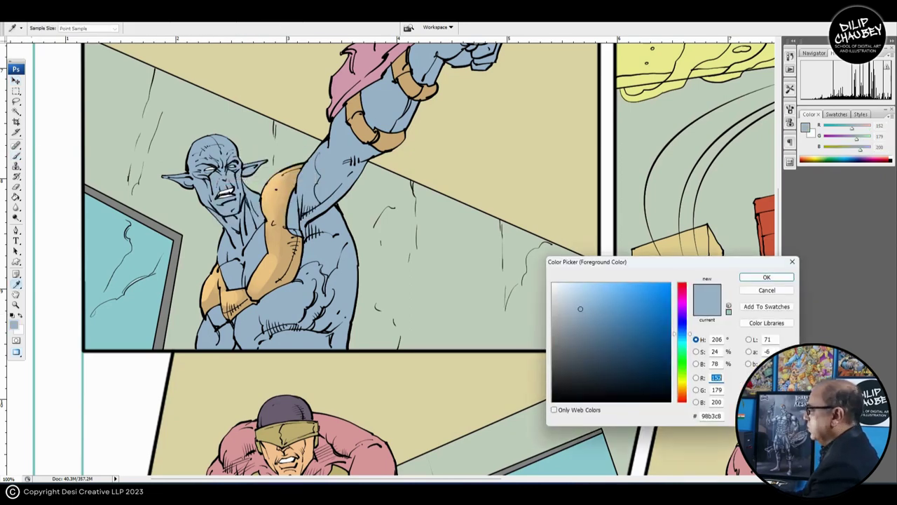
left_click(601, 285)
left_click(767, 276)
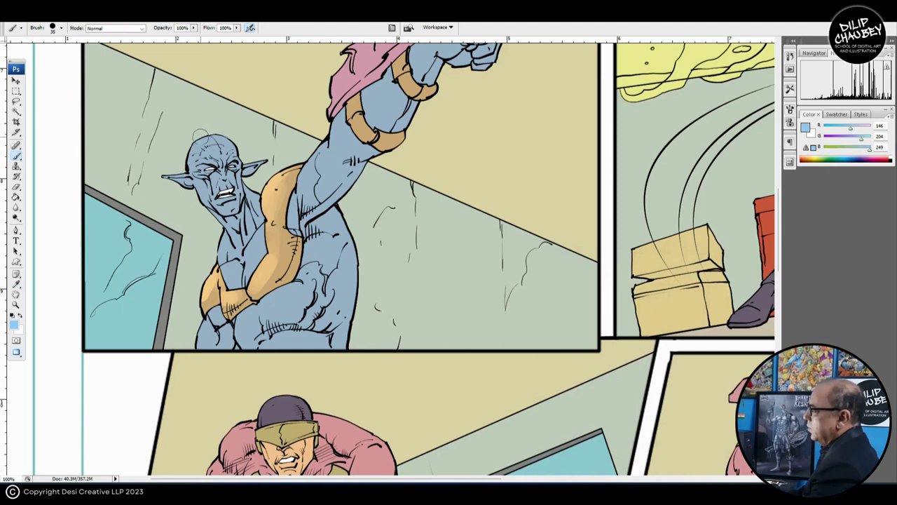
Brush bright blue highlights with the 35 px brush along the villain's head, neck, chest, lower arm and raised upper arm.
left_click_drag(199, 136, 191, 156)
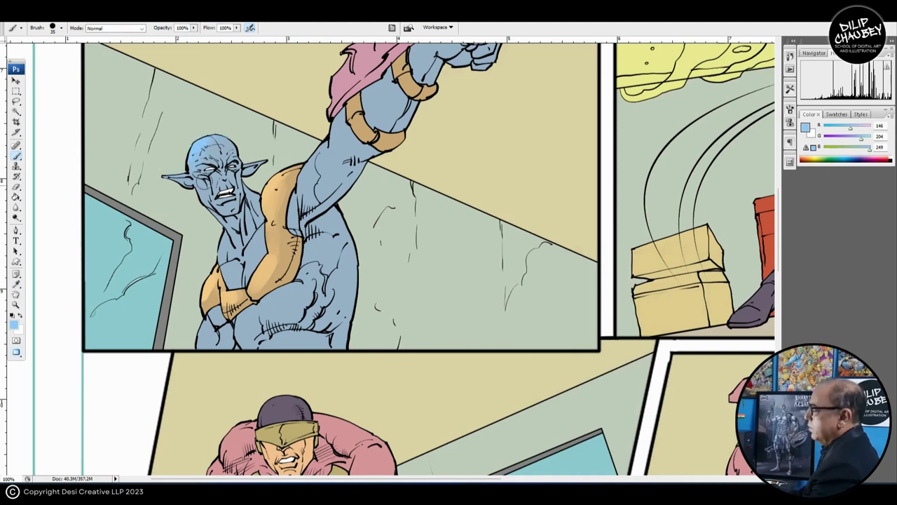
left_click_drag(231, 238, 222, 246)
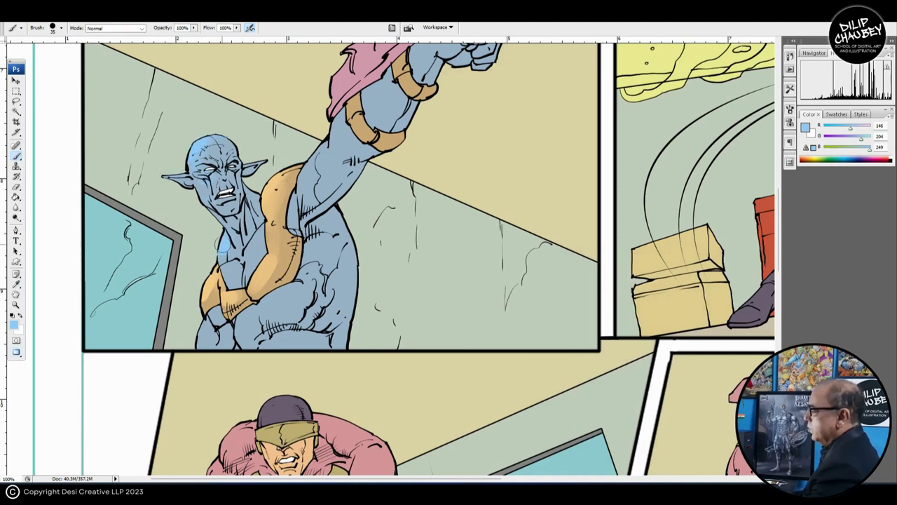
left_click_drag(200, 343, 204, 334)
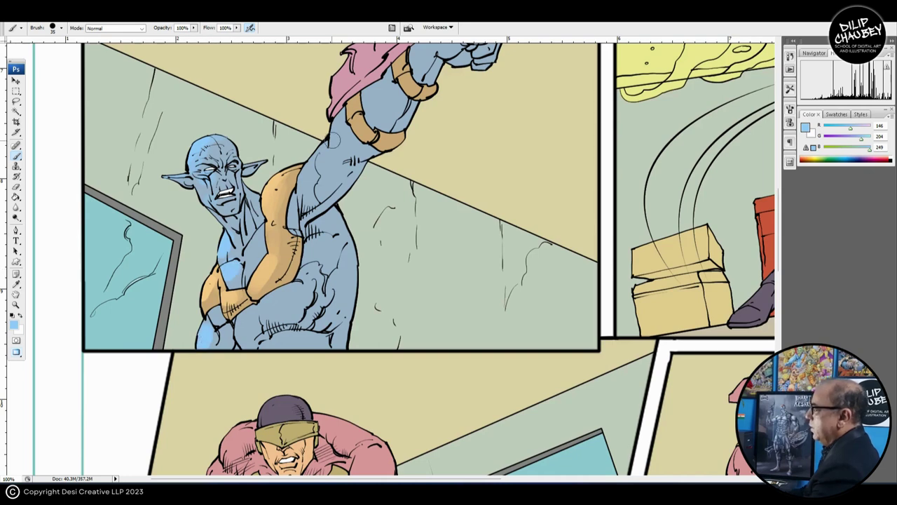
mouse_move(330, 147)
left_mouse_down()
mouse_move(296, 199)
mouse_move(342, 109)
left_mouse_up()
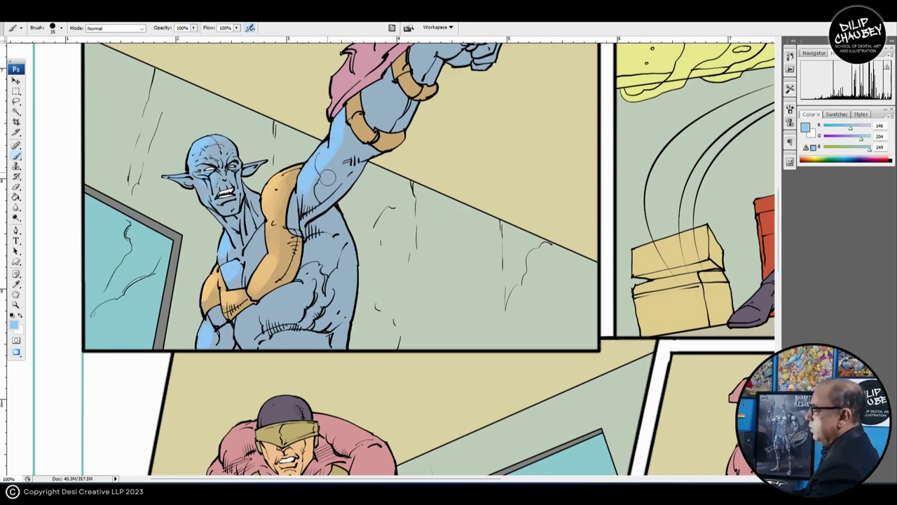
Sample the blue of the villain's upper arm and set the brush colour to a darker grey-blue, RGB 110, 132, 149.
left_click(315, 211, "alt")
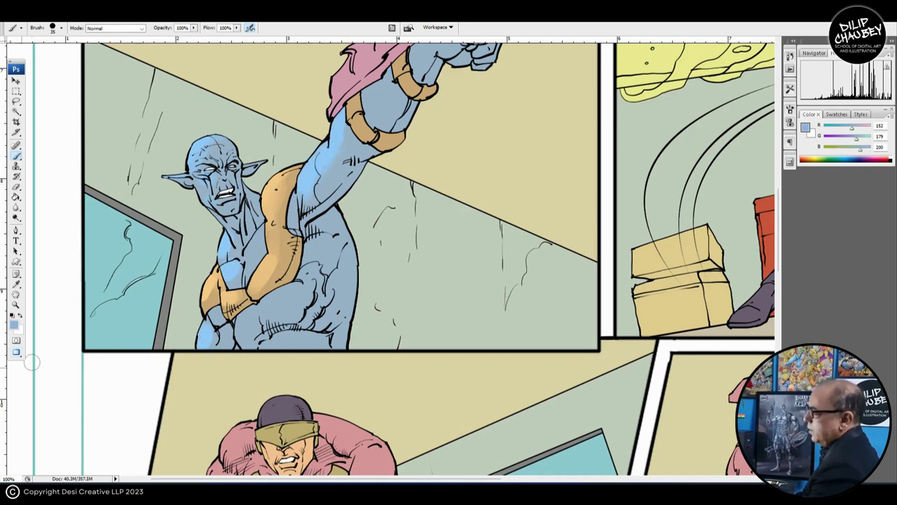
left_click(14, 323)
left_click(583, 332)
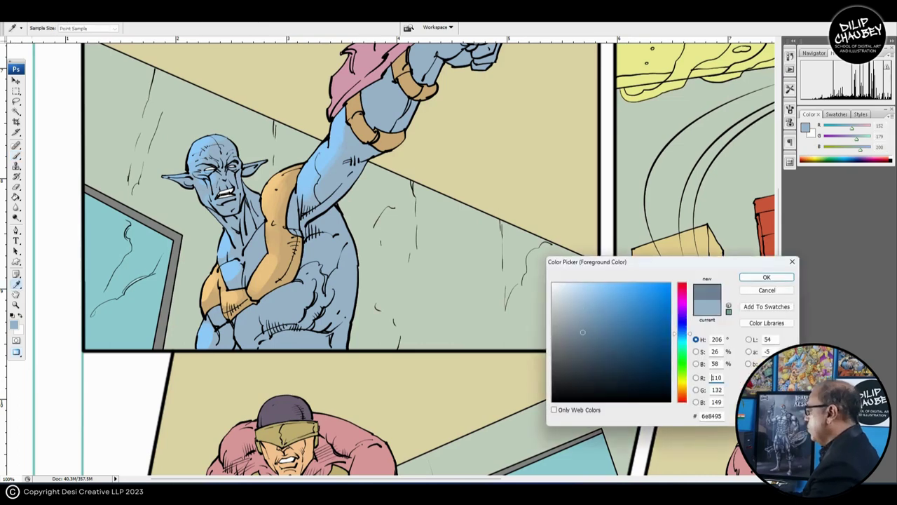
key("Return")
Brush grey-blue shadows along the underside of the villain's raised arm, his side, torso and face.
mouse_move(297, 192)
left_mouse_down()
mouse_move(307, 217)
mouse_move(366, 156)
left_mouse_up()
mouse_move(301, 199)
left_mouse_down()
mouse_move(293, 230)
mouse_move(348, 214)
mouse_move(348, 286)
left_mouse_up()
left_click_drag(339, 244, 341, 343)
mouse_move(258, 341)
left_mouse_down()
mouse_move(324, 324)
mouse_move(301, 288)
mouse_move(308, 230)
left_mouse_up()
mouse_move(247, 184)
left_mouse_down()
mouse_move(227, 227)
mouse_move(206, 212)
left_mouse_up()
left_click_drag(288, 268, 264, 302)
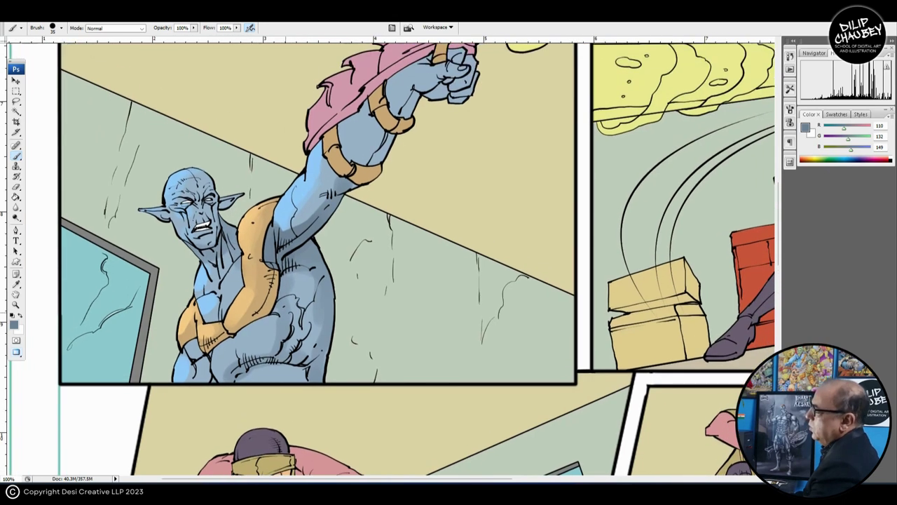
Examine the shaded villain in the context of the whole comic page and its other panels.
key("z")
left_click(281, 286, "alt")
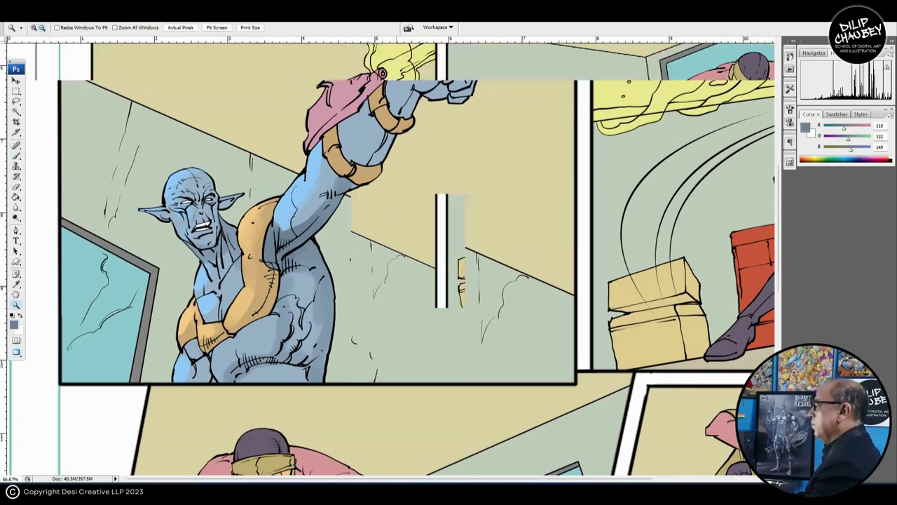
left_click(280, 286, "alt")
left_click_drag(130, 109, 655, 433)
key("ctrl+minus")
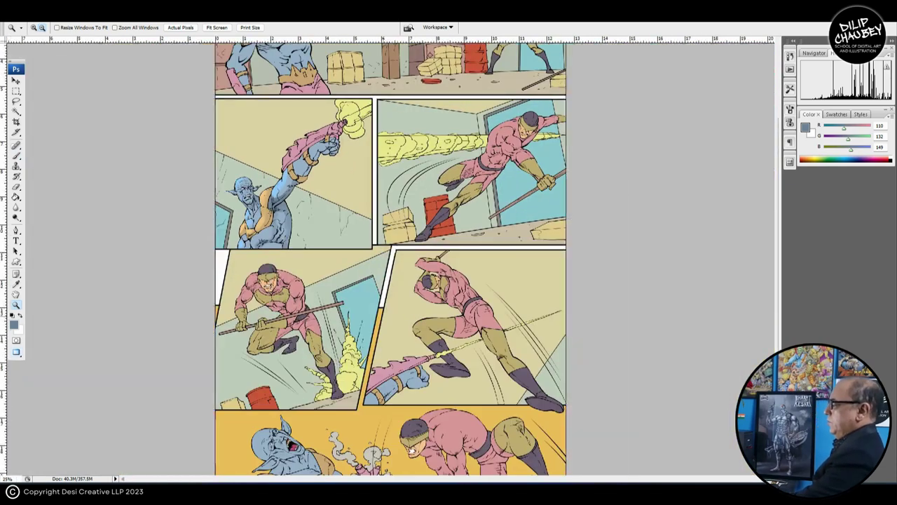
scroll(390, 256, "up", 3)
scroll(390, 256, "down", 5)
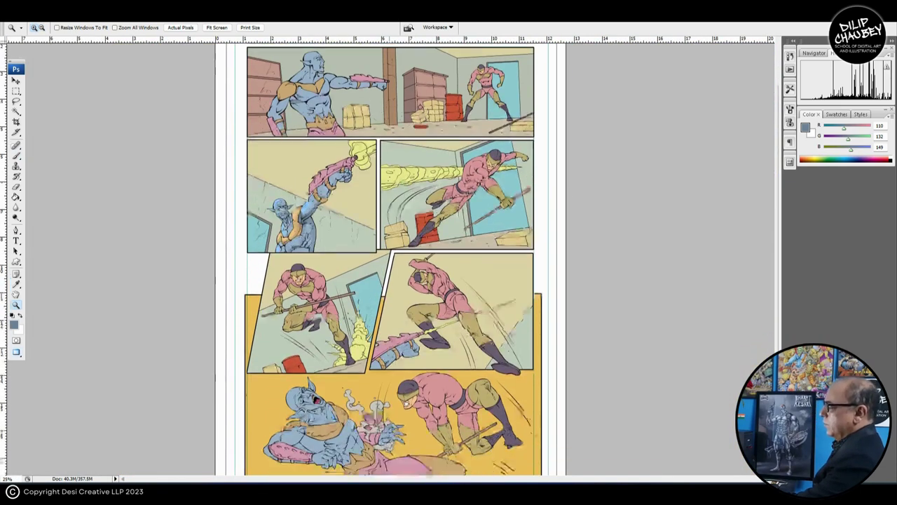